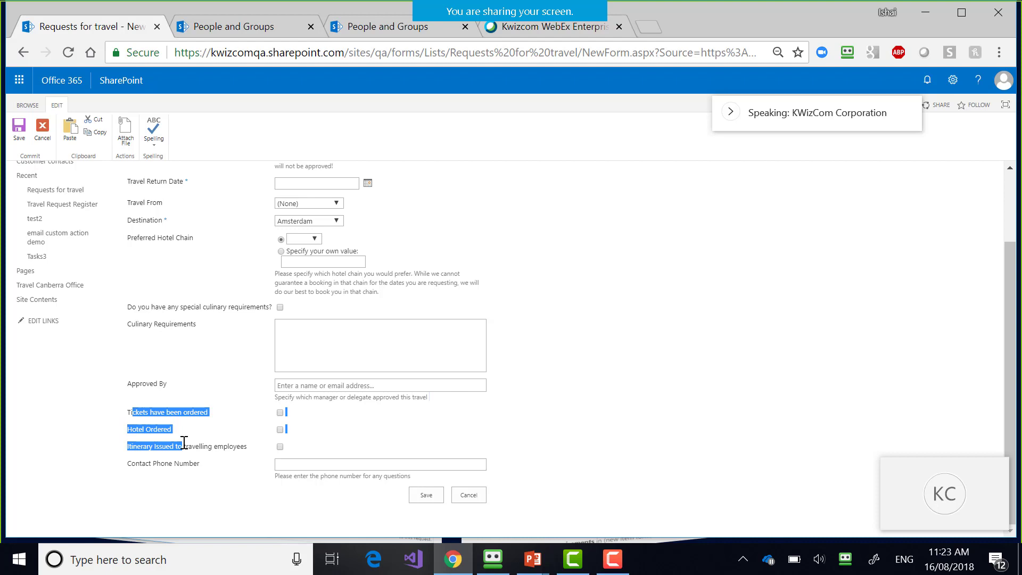
- Cancel the new travel request form and review the members of the Travel Approving Managers and Travel Team groups
{"action": "key", "text": "Return"}
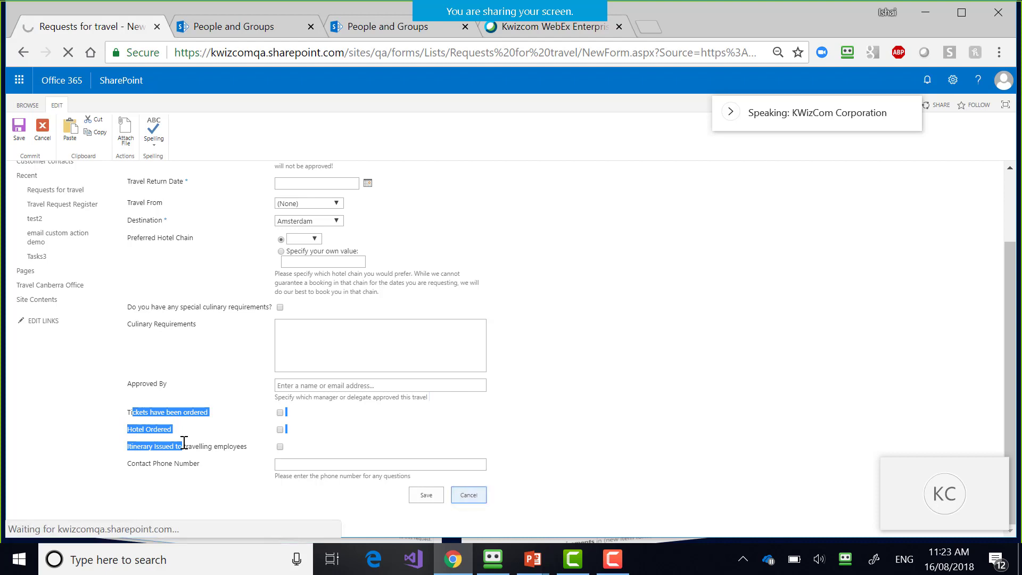
{"action": "key", "text": "ctrl+Tab"}
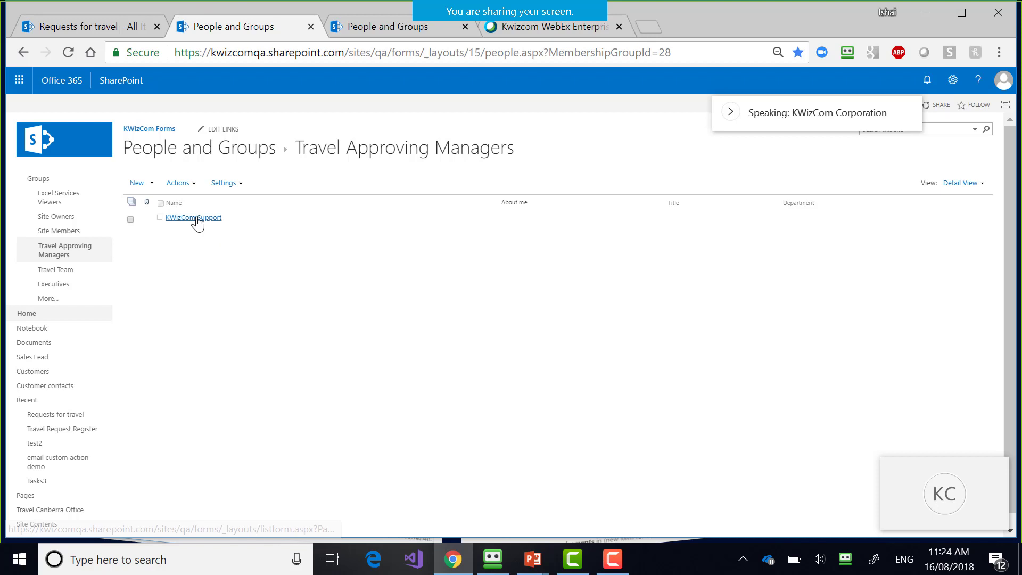
{"action": "left_click", "coordinate": [394, 29]}
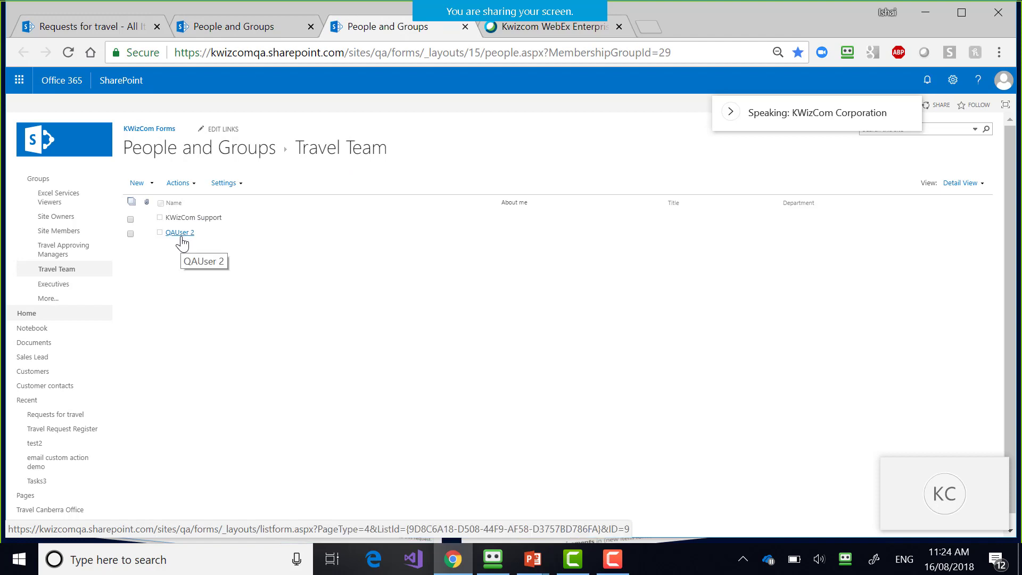
- Open the Dynamic Column Permissions settings in KWizCom Forms for the Requests for travel list
{"action": "left_click", "coordinate": [110, 25]}
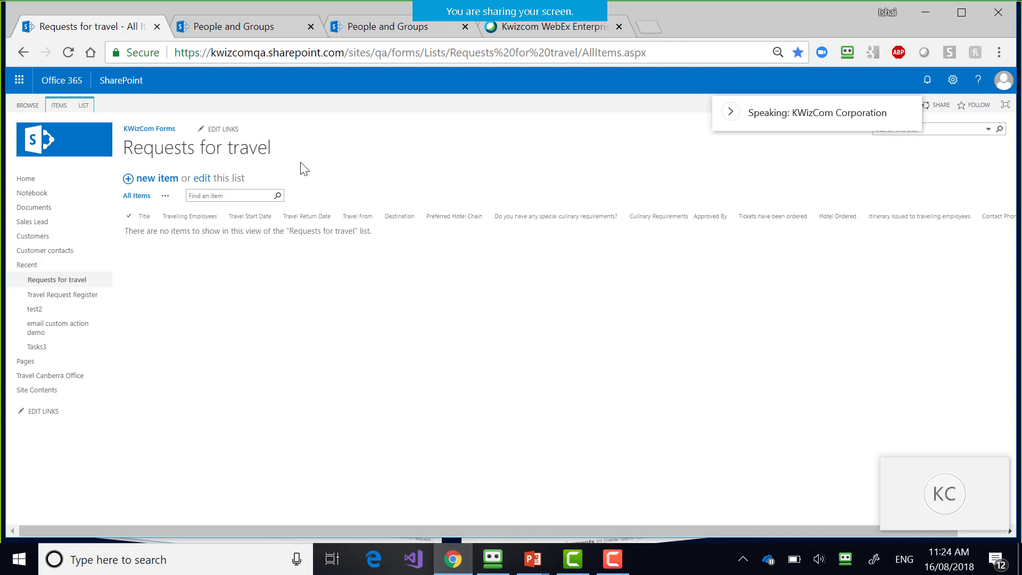
{"action": "left_click", "coordinate": [90, 108]}
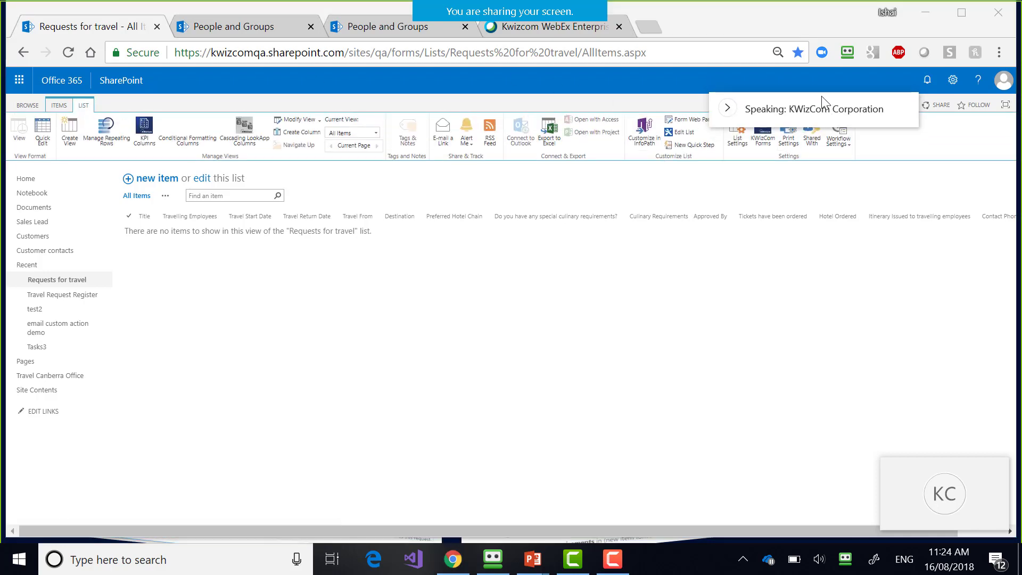
{"action": "left_click", "coordinate": [764, 141]}
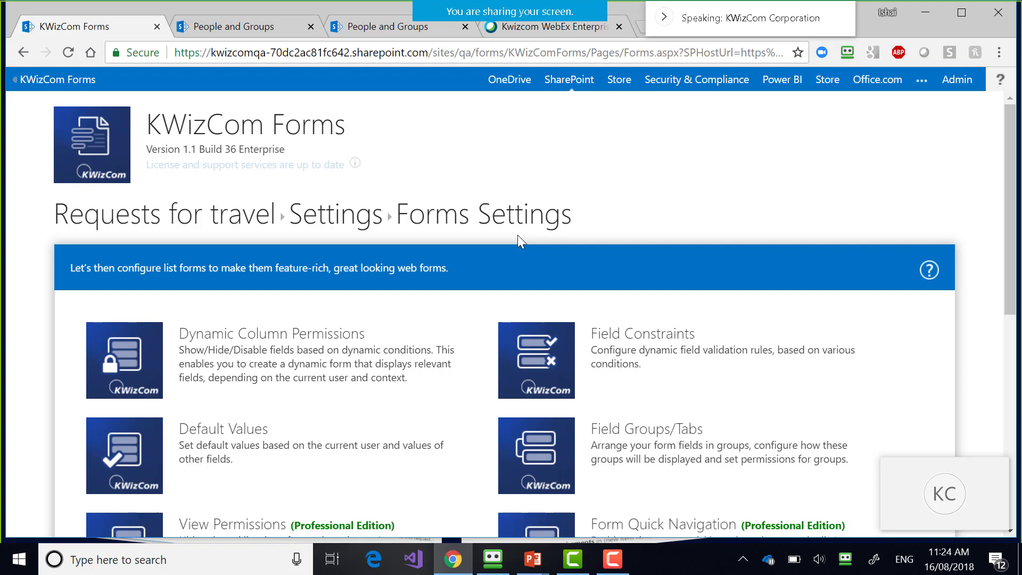
{"action": "scroll", "coordinate": [518, 235], "scroll_direction": "down", "scroll_amount": 1}
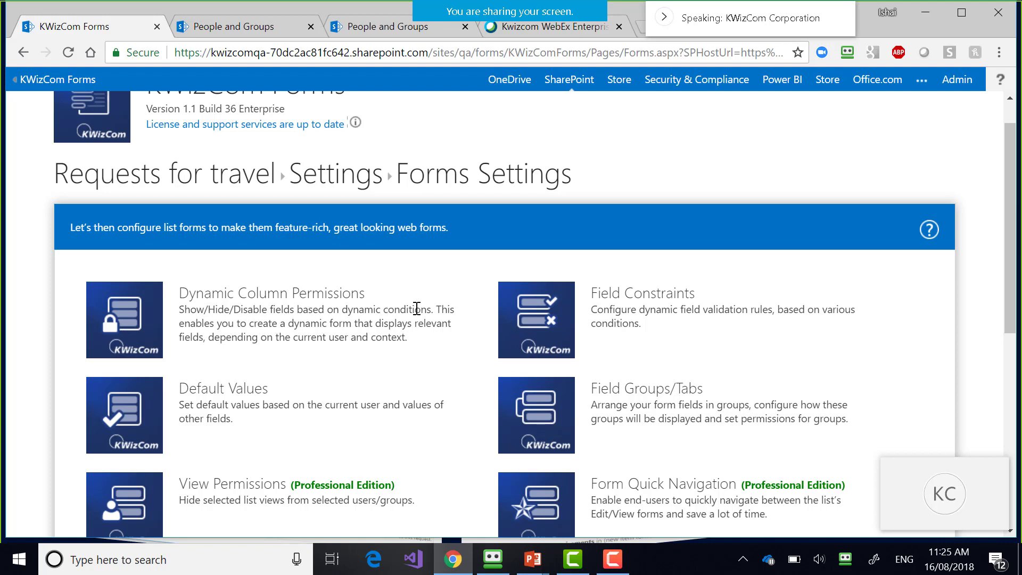
{"action": "left_click", "coordinate": [340, 331]}
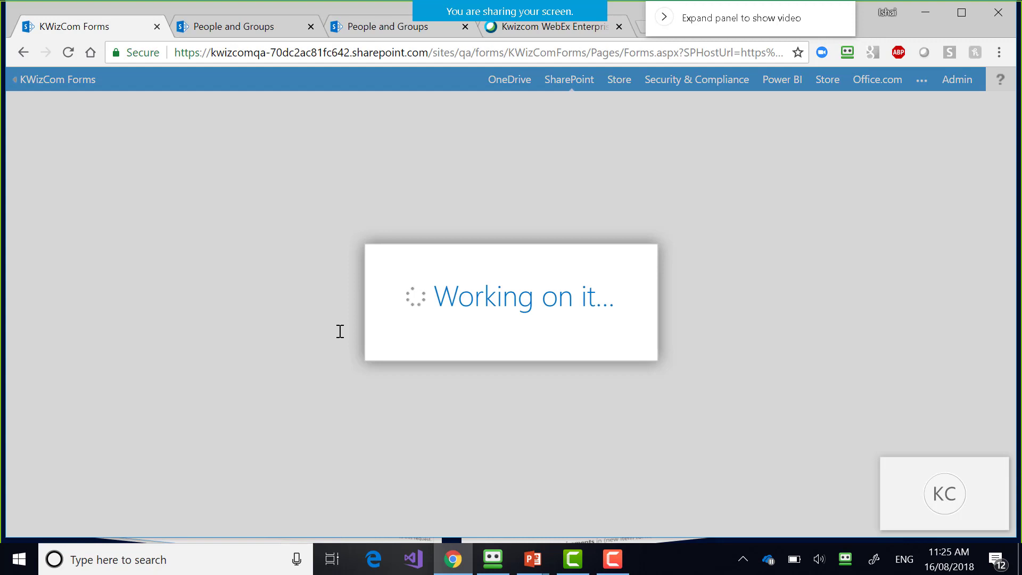
{"action": "key", "text": "super+Up"}
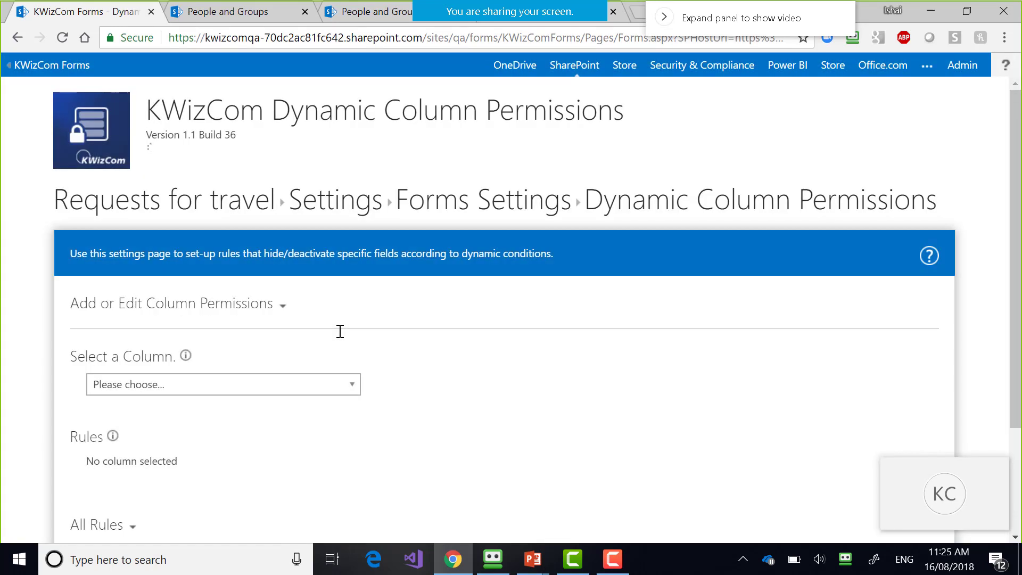
- Add a new permission rule for the Approved By column
{"action": "scroll", "coordinate": [331, 354], "scroll_direction": "down", "scroll_amount": 2}
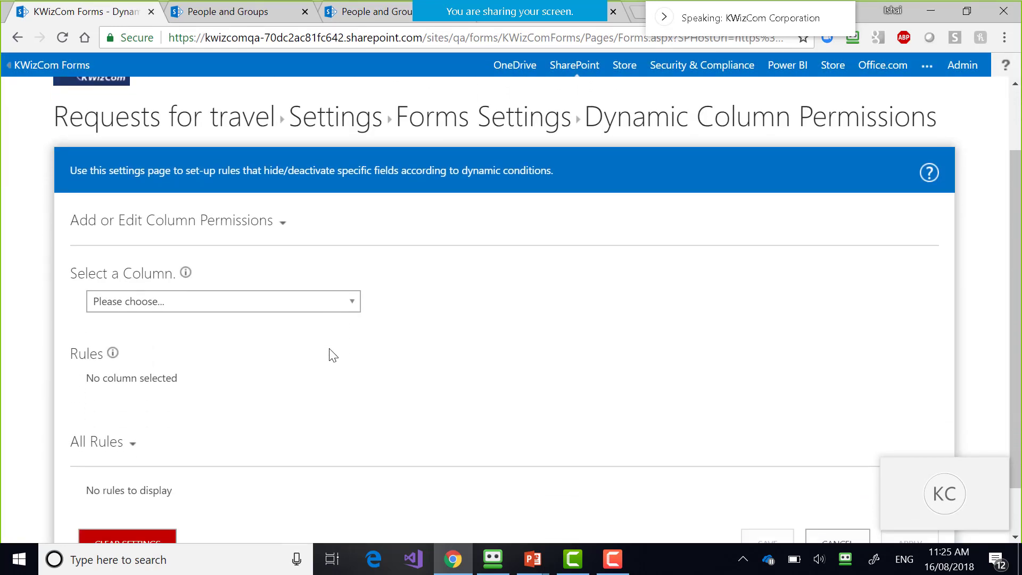
{"action": "scroll", "coordinate": [331, 354], "scroll_direction": "down", "scroll_amount": 1}
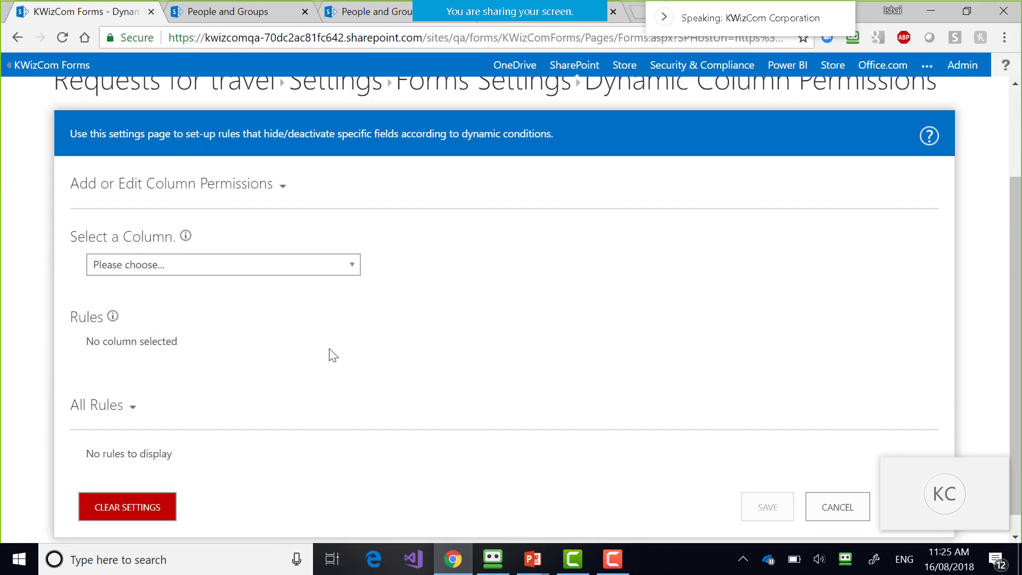
{"action": "left_click", "coordinate": [350, 268]}
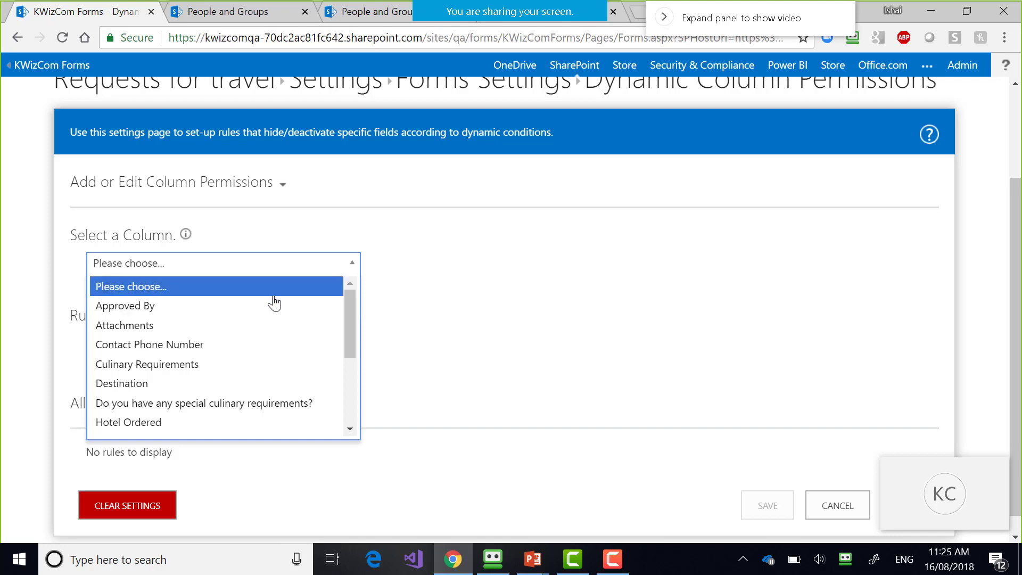
{"action": "left_click", "coordinate": [274, 312]}
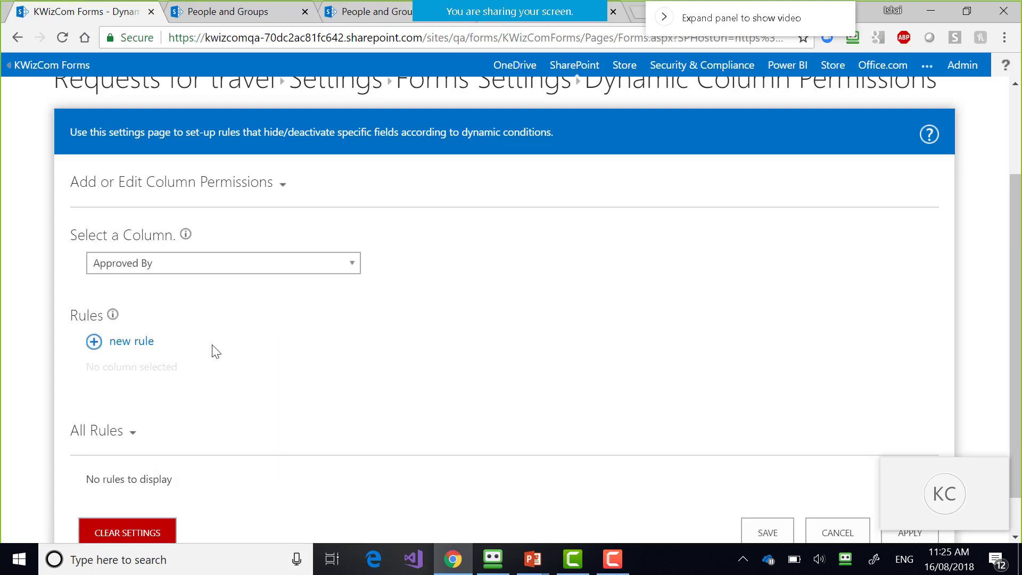
{"action": "left_click", "coordinate": [140, 343]}
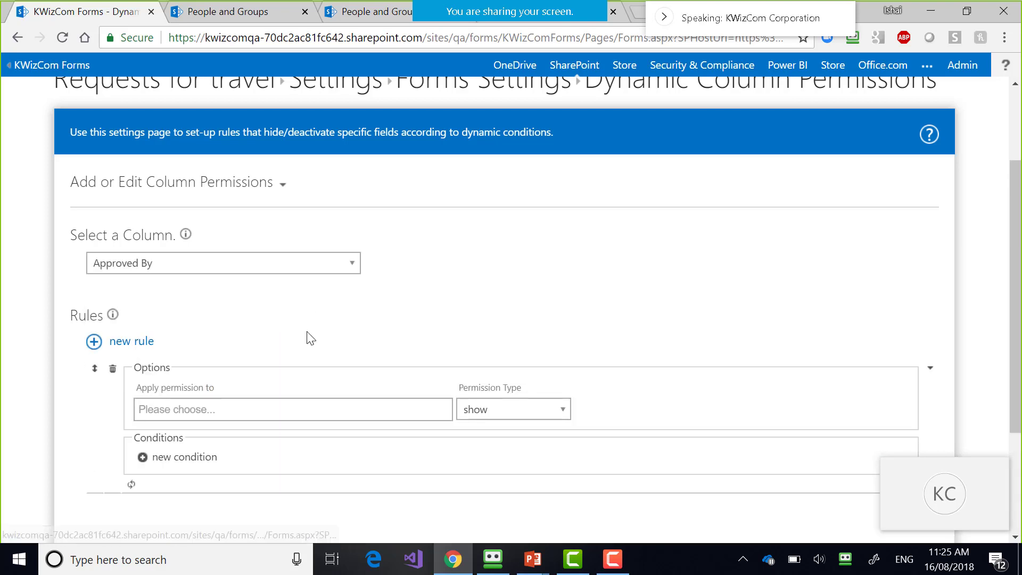
- Make the Approved By rule apply to the new item form and the edit item form
{"action": "scroll", "coordinate": [334, 326], "scroll_direction": "down", "scroll_amount": 3}
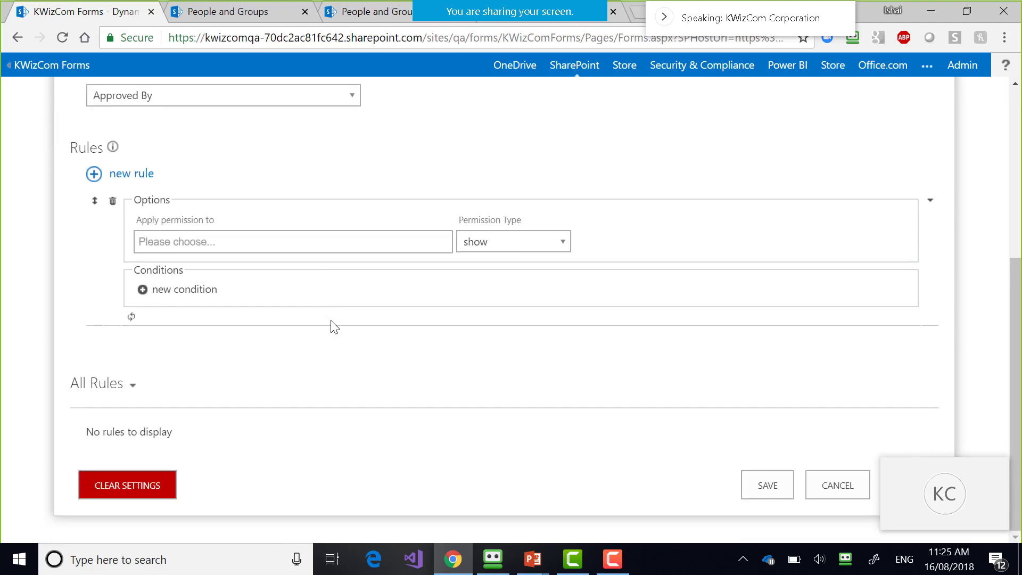
{"action": "left_click", "coordinate": [203, 235]}
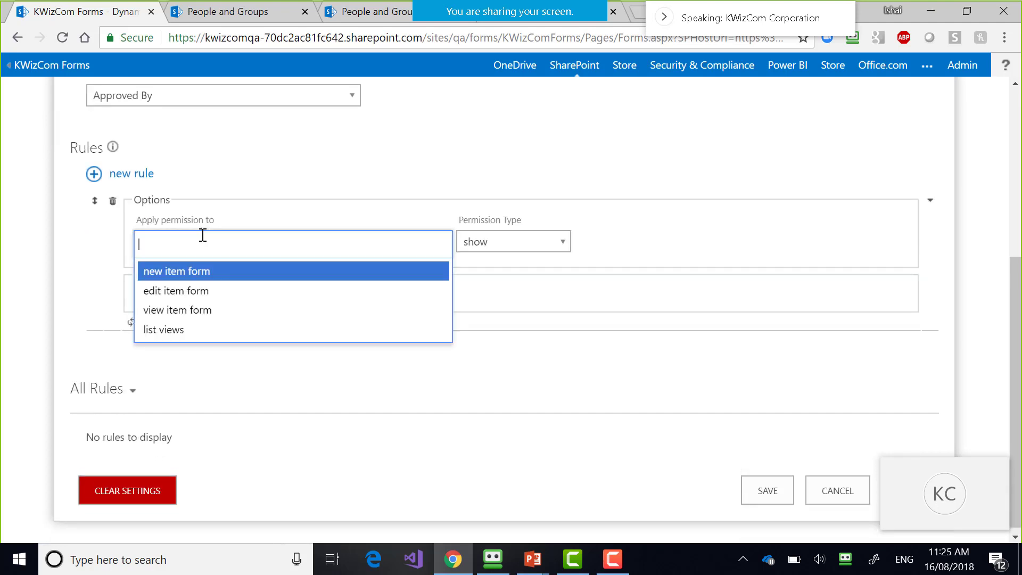
{"action": "left_click", "coordinate": [217, 273]}
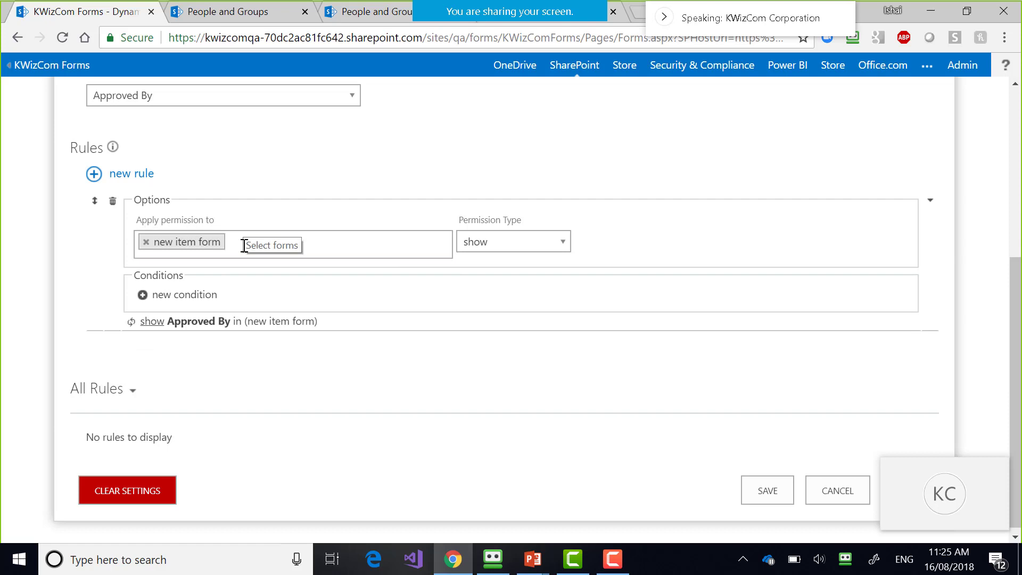
{"action": "left_click", "coordinate": [244, 245]}
{"action": "left_click", "coordinate": [223, 270]}
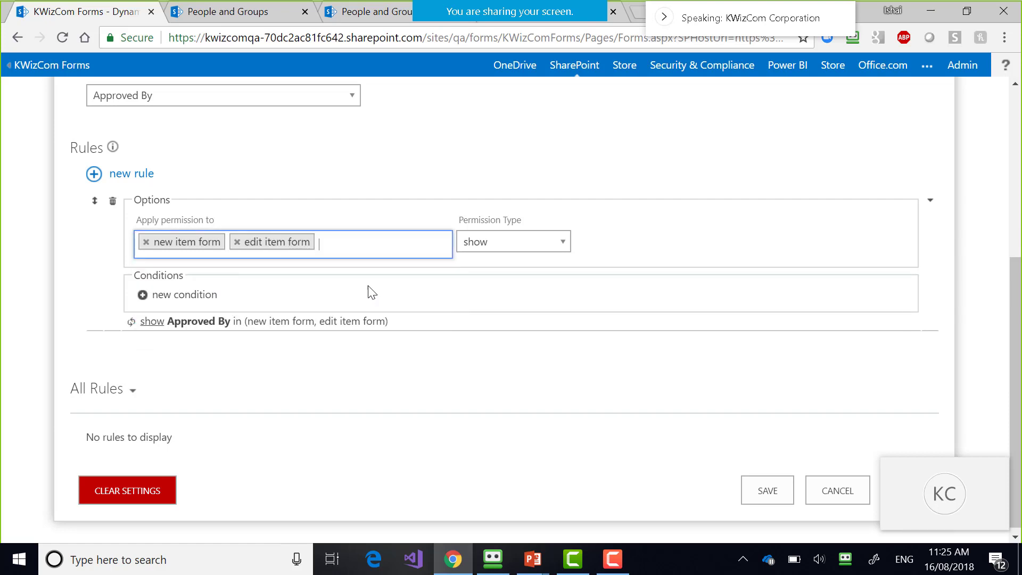
- Set the Approved By rule's permission type to hide and apply the settings
{"action": "left_click", "coordinate": [506, 245]}
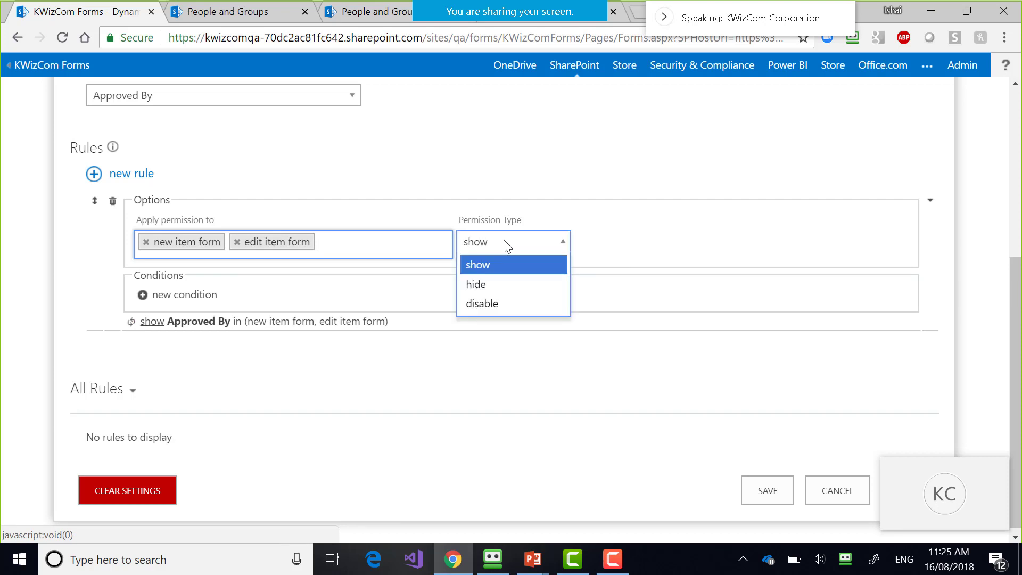
{"action": "left_click", "coordinate": [488, 292]}
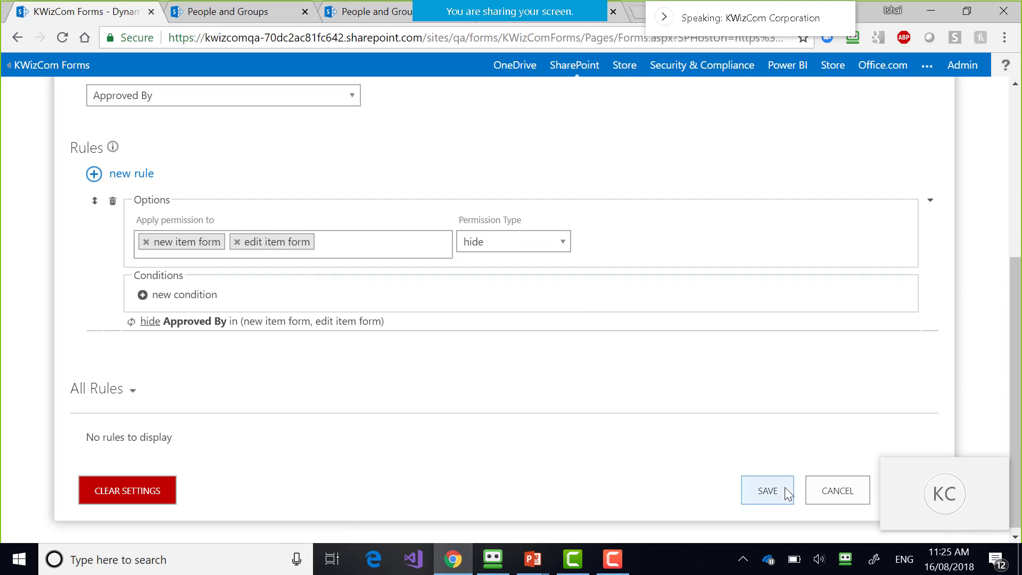
{"action": "mouse_move", "coordinate": [927, 469]}
{"action": "left_click_drag", "start_coordinate": [942, 468], "coordinate": [943, 386]}
{"action": "left_click", "coordinate": [909, 489]}
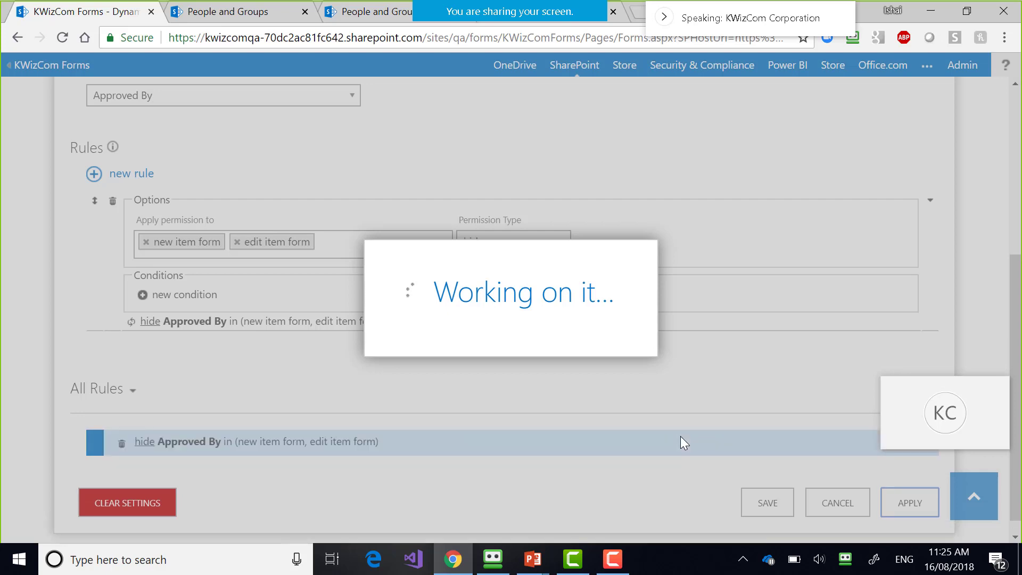
- Open the Requests for travel list in a separate tab and check the Approved By rule in its new item form
{"action": "scroll", "coordinate": [667, 400], "scroll_direction": "up", "scroll_amount": 6}
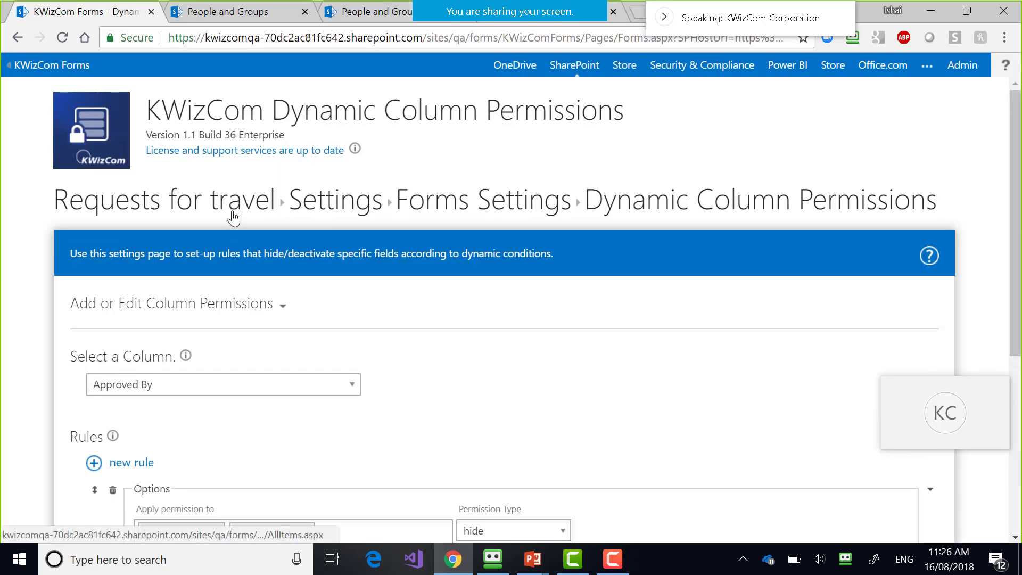
{"action": "right_click", "coordinate": [239, 214]}
{"action": "left_click", "coordinate": [234, 212]}
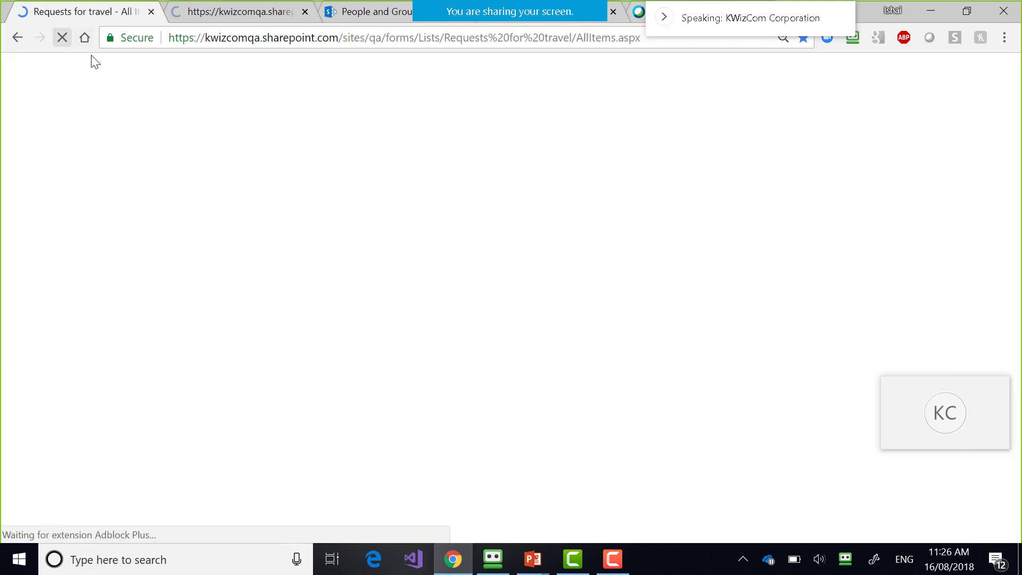
{"action": "left_click", "coordinate": [232, 12]}
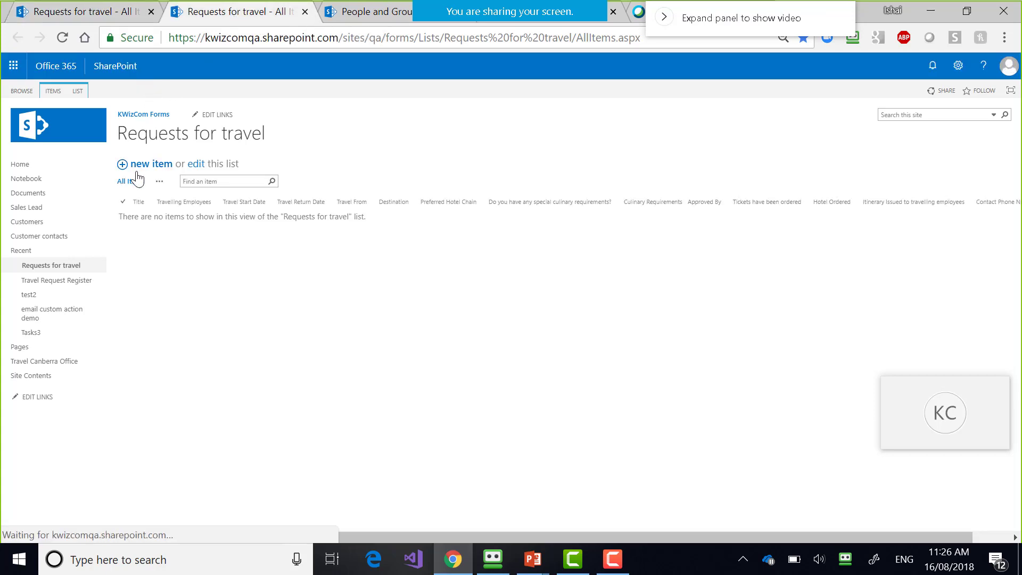
{"action": "left_click", "coordinate": [142, 169]}
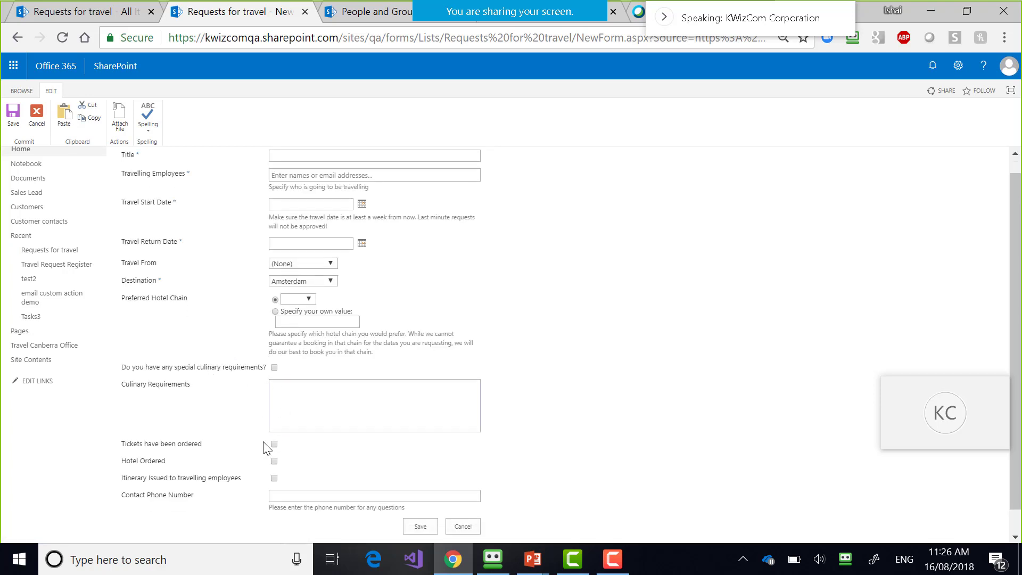
- Reopen the travel list's Dynamic Column Permissions settings, checking the Travel Approving Managers group on the way
{"action": "left_click", "coordinate": [75, 16]}
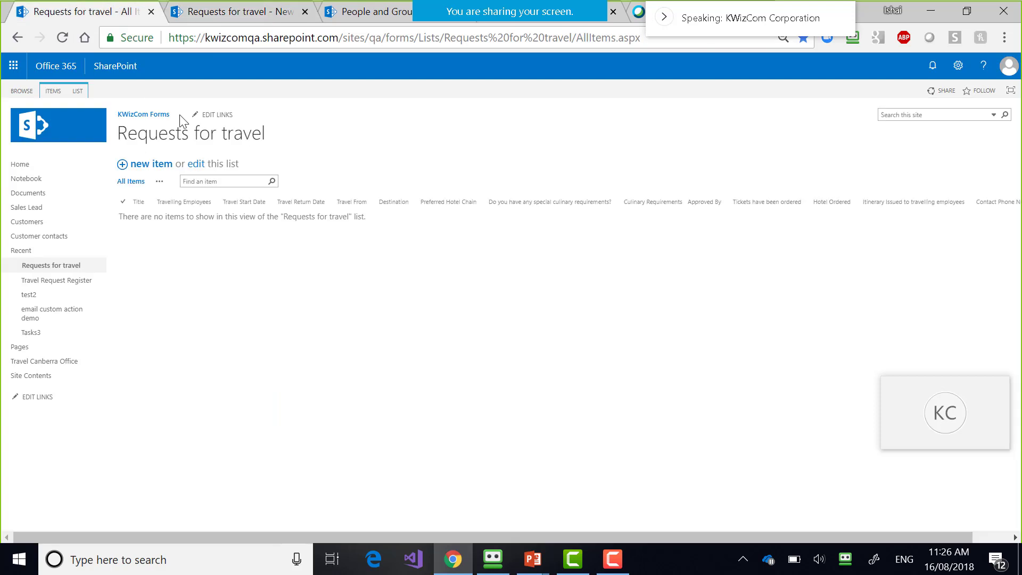
{"action": "left_click", "coordinate": [84, 93]}
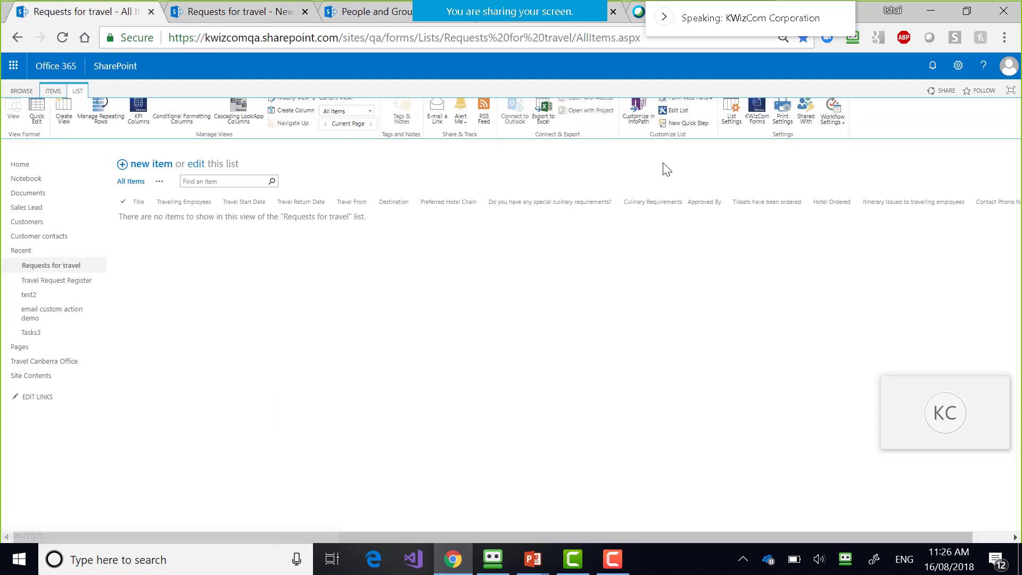
{"action": "left_click", "coordinate": [766, 117]}
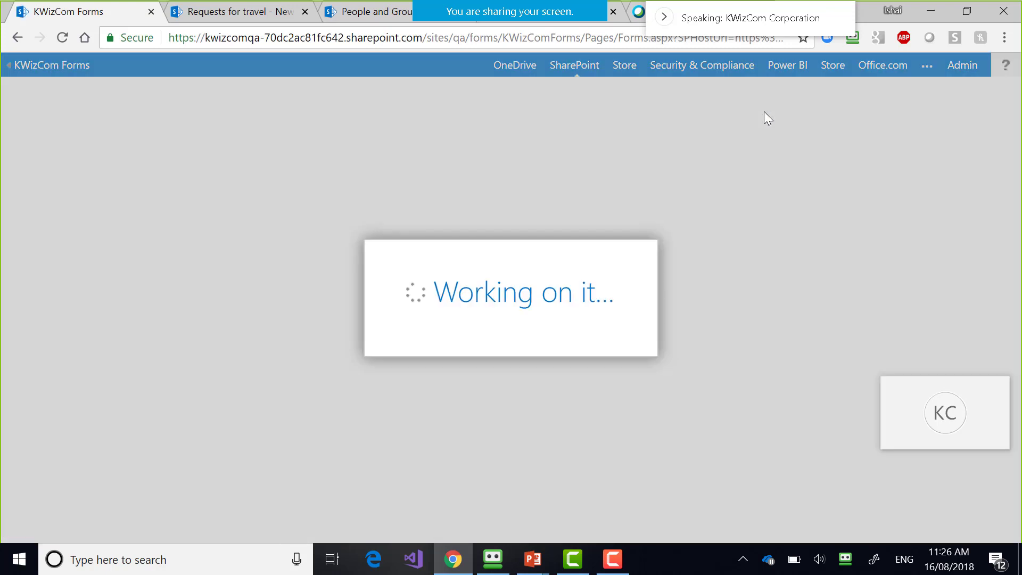
{"action": "mouse_move", "coordinate": [598, 15]}
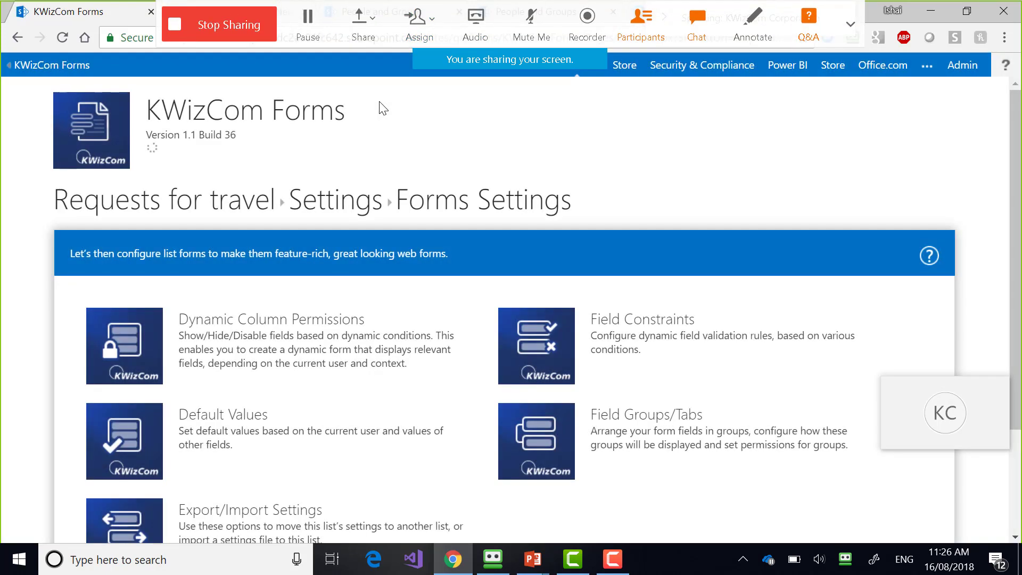
{"action": "left_click", "coordinate": [353, 11]}
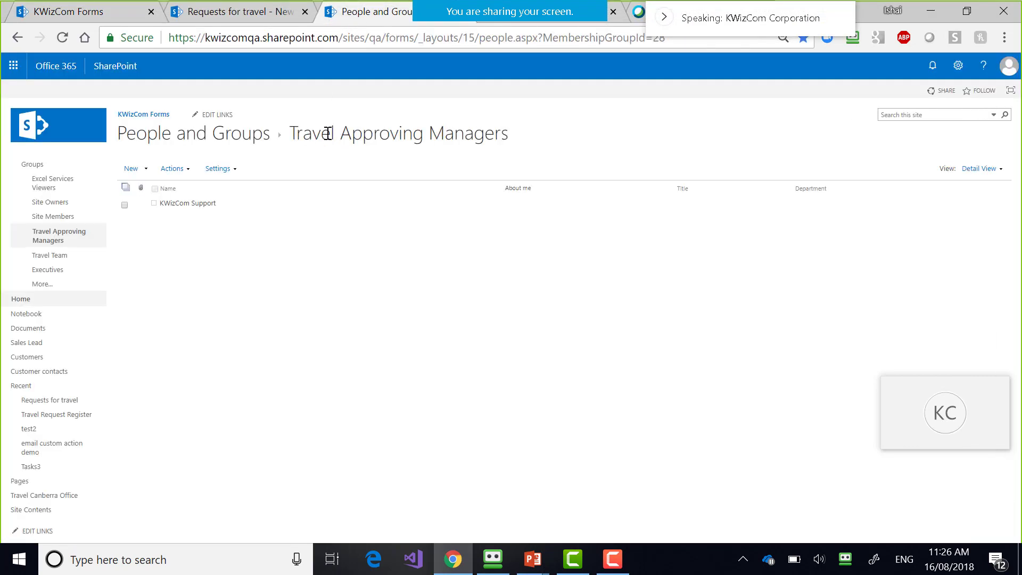
{"action": "left_click", "coordinate": [75, 12]}
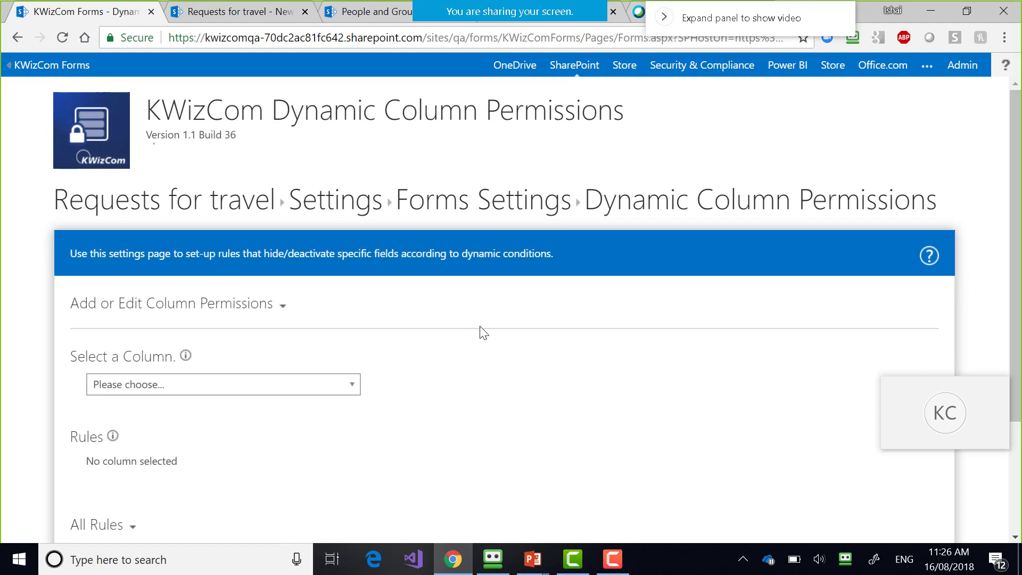
- Open the Approved By hide rule for editing and add one blank rule below it, deleting the accidental duplicate
{"action": "scroll", "coordinate": [483, 333], "scroll_direction": "down", "scroll_amount": 3}
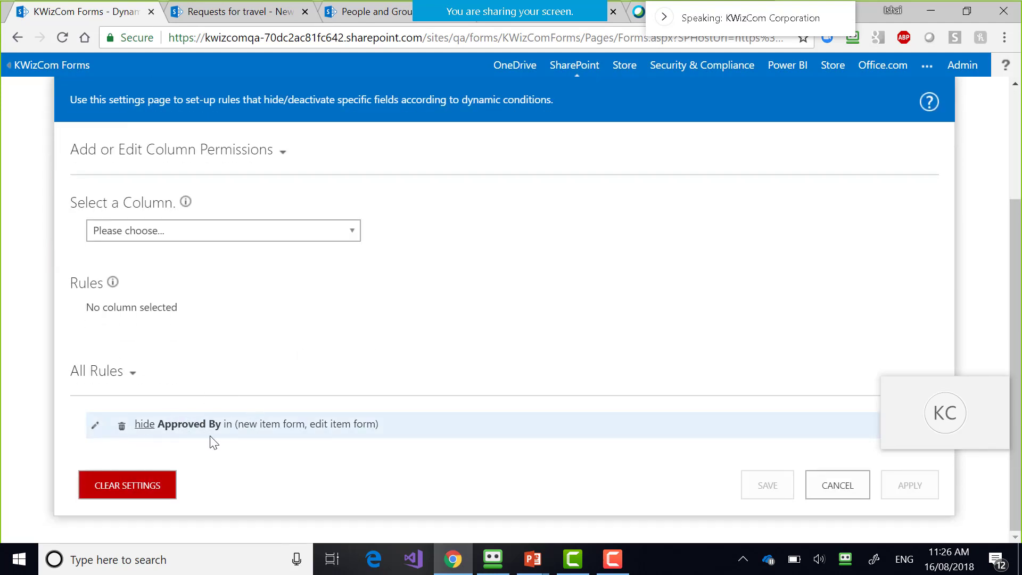
{"action": "left_click", "coordinate": [95, 425]}
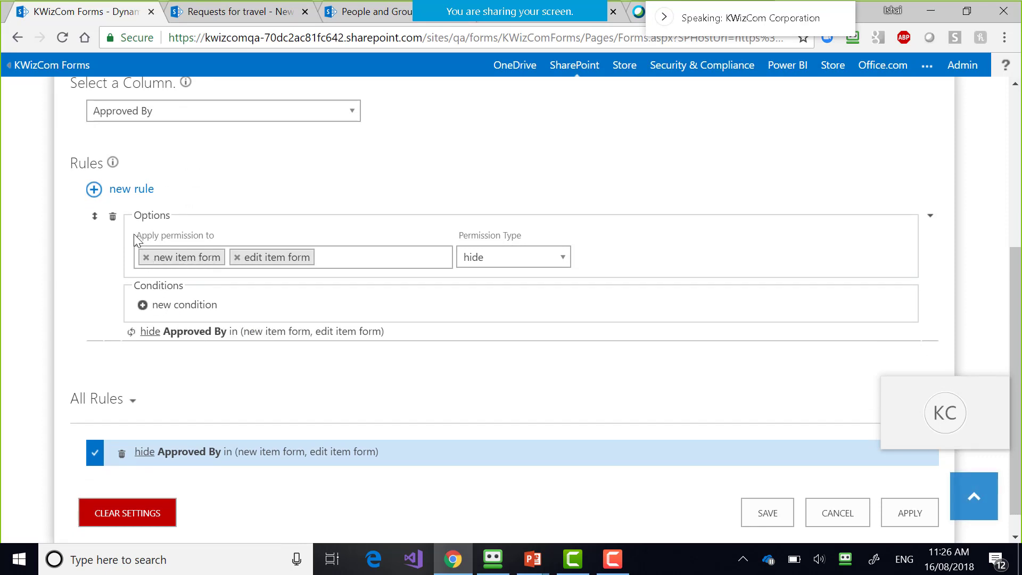
{"action": "left_click", "coordinate": [122, 192]}
{"action": "left_click", "coordinate": [122, 192]}
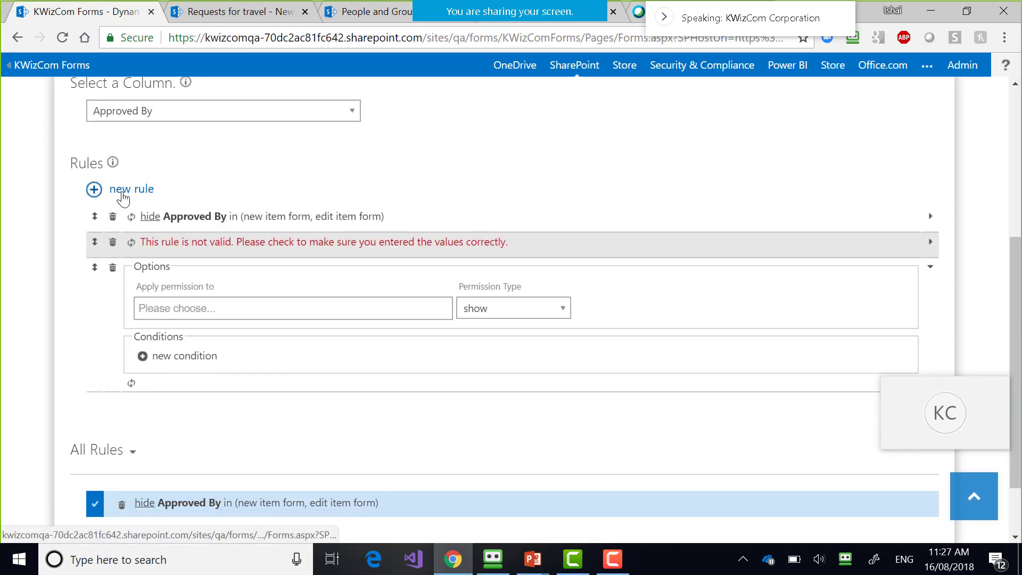
{"action": "left_click", "coordinate": [112, 164]}
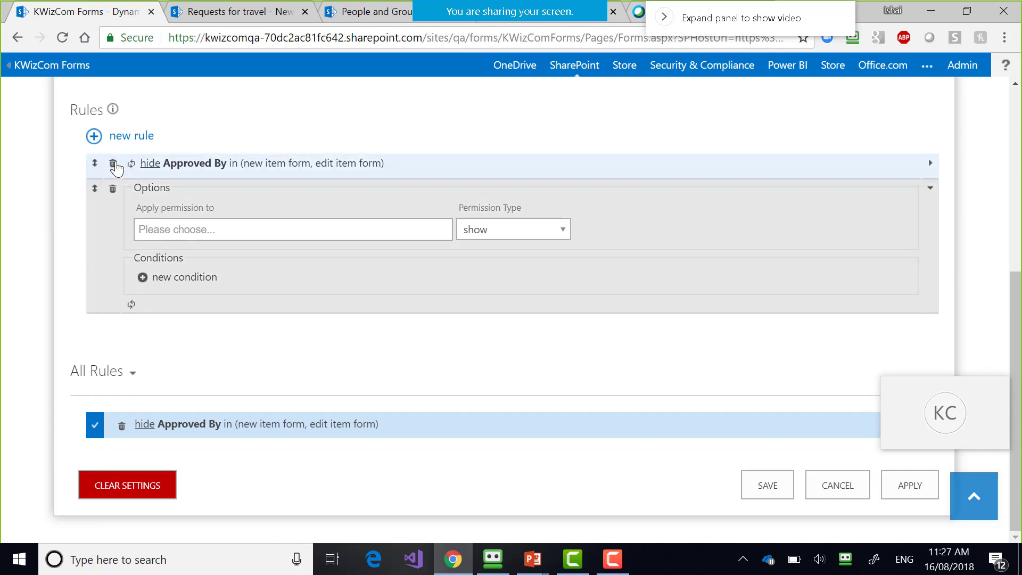
- Apply the blank second rule for Approved By to the new item form and edit item form
{"action": "left_click", "coordinate": [202, 234]}
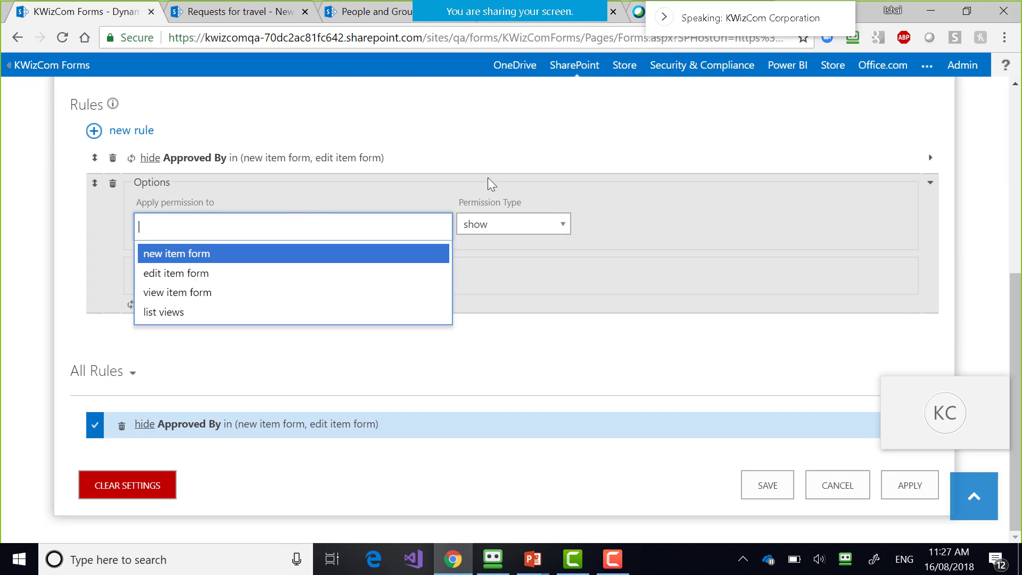
{"action": "left_click", "coordinate": [1019, 302]}
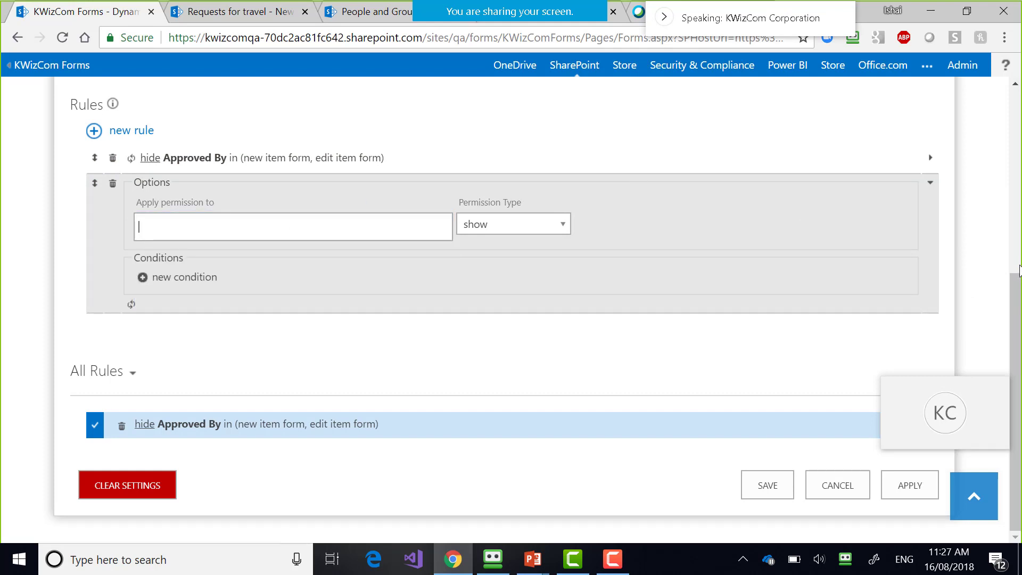
{"action": "left_click_drag", "start_coordinate": [1020, 269], "coordinate": [1018, 213]}
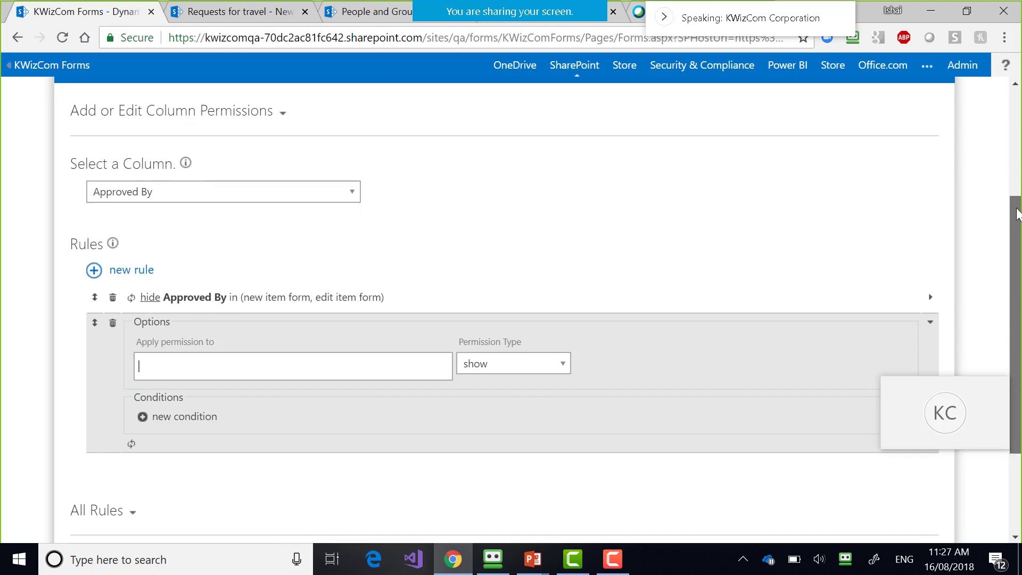
{"action": "scroll", "coordinate": [422, 290], "scroll_direction": "down", "scroll_amount": 1}
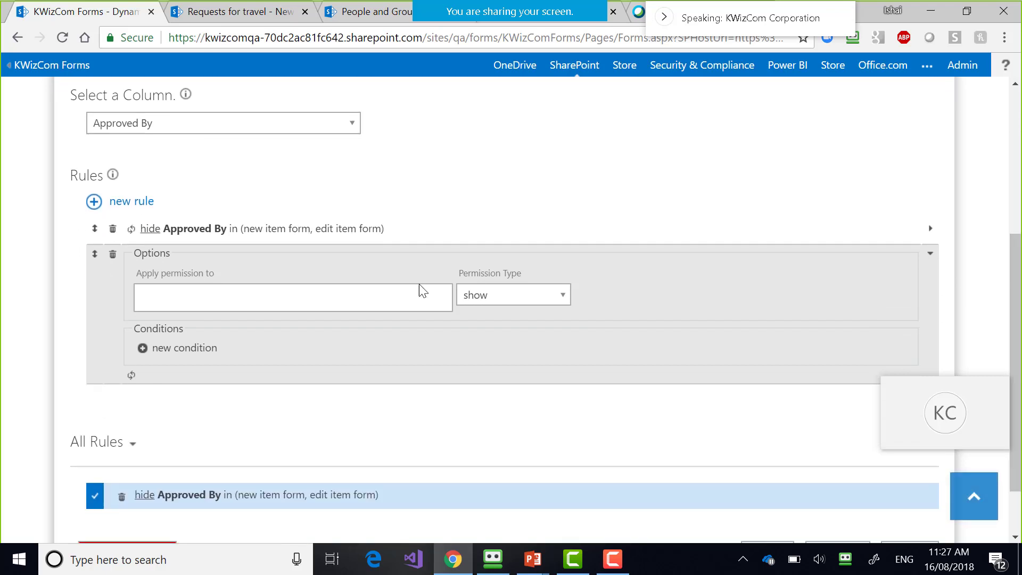
{"action": "left_click", "coordinate": [331, 297]}
{"action": "left_click", "coordinate": [331, 297]}
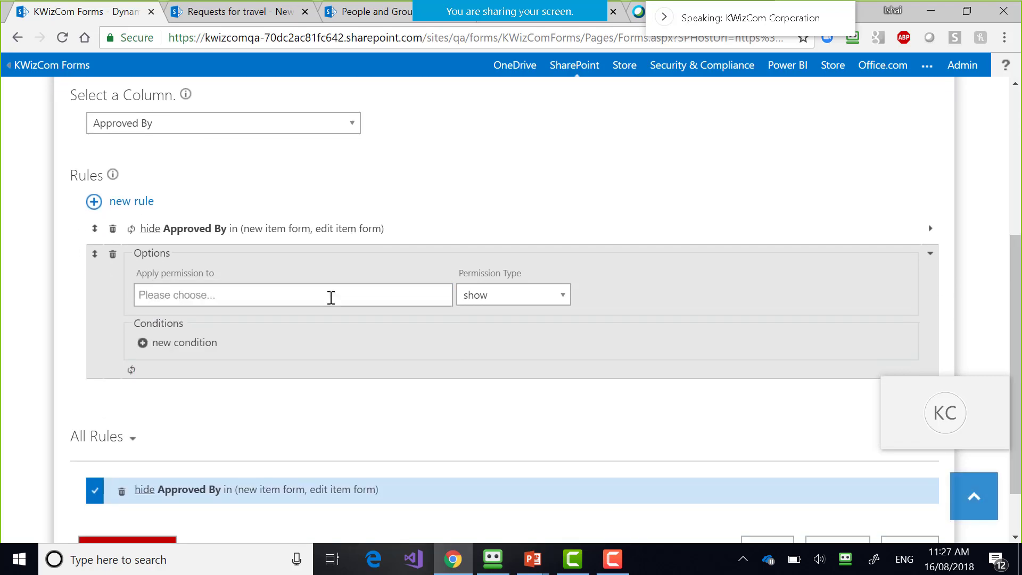
{"action": "left_click", "coordinate": [331, 297]}
{"action": "left_click", "coordinate": [314, 324]}
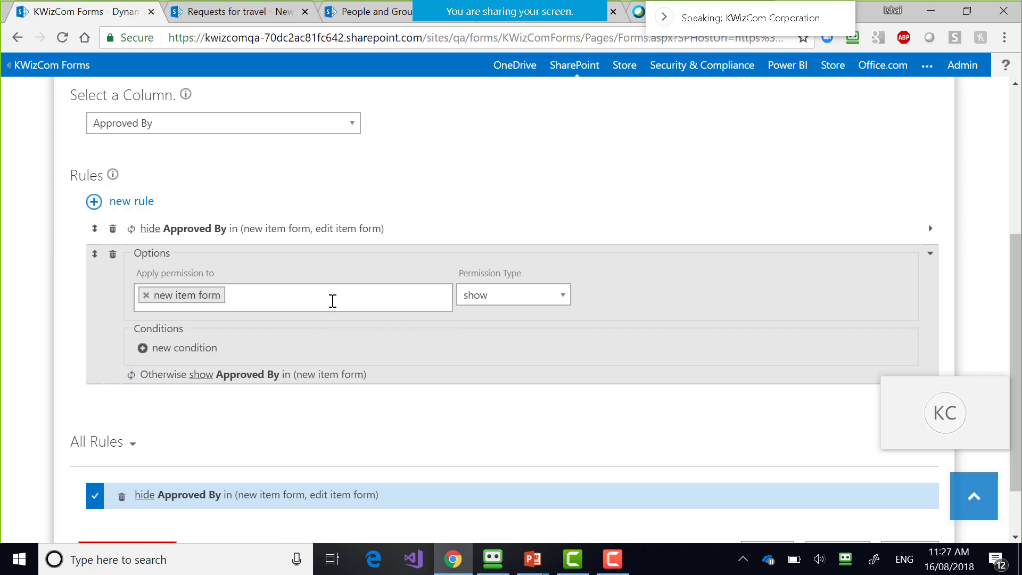
{"action": "left_click", "coordinate": [331, 300]}
{"action": "left_click", "coordinate": [315, 332]}
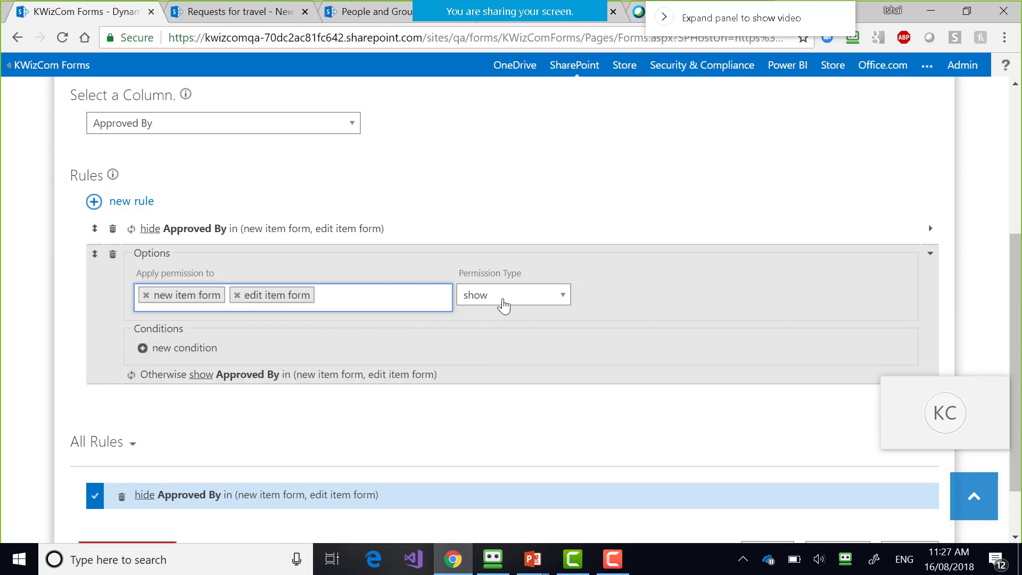
- Add a condition to the show rule that the Current user's Current Value is in Travel Approving Managers, and apply the settings
{"action": "left_click", "coordinate": [144, 349]}
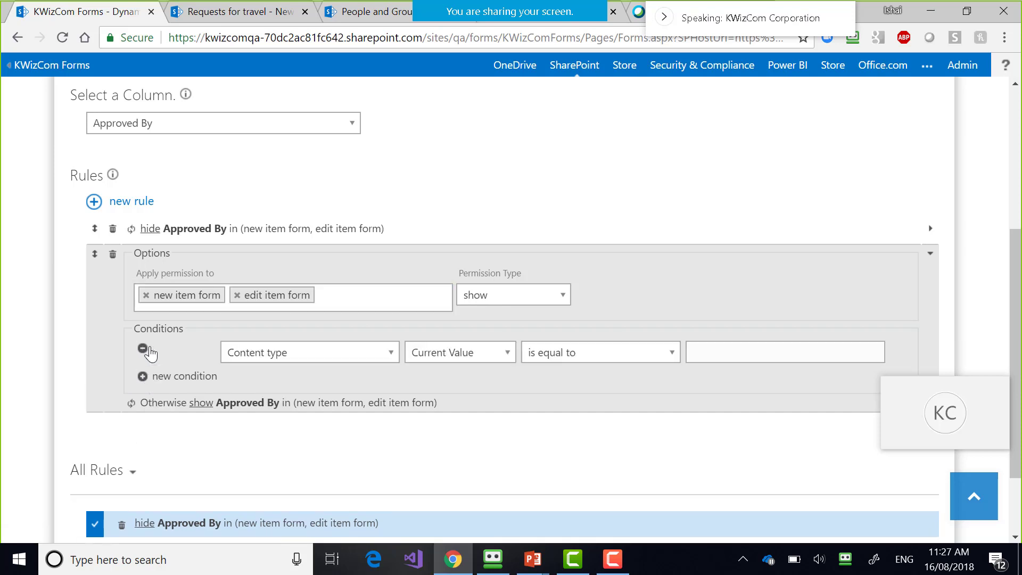
{"action": "left_click", "coordinate": [288, 358]}
{"action": "left_click", "coordinate": [282, 415]}
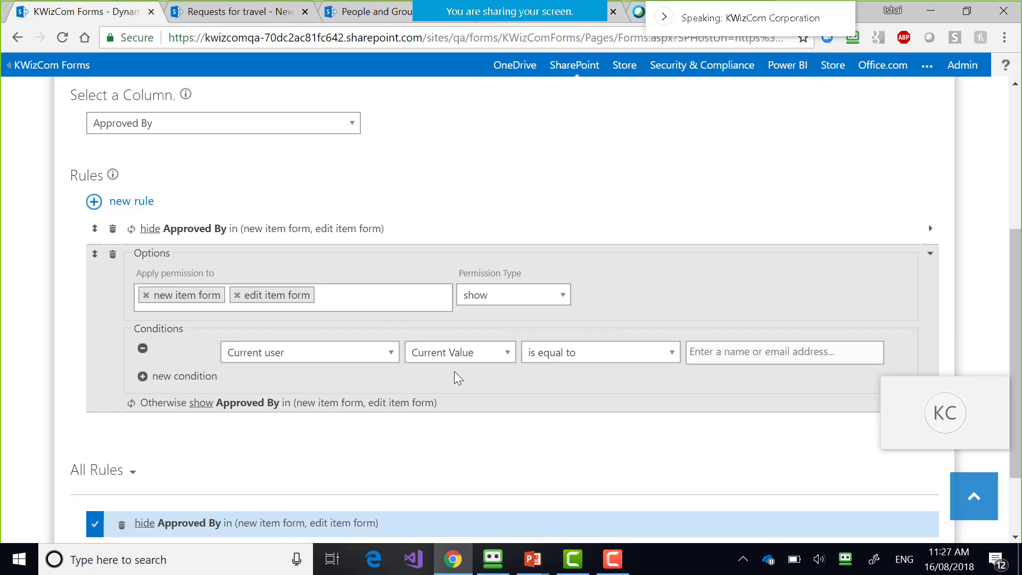
{"action": "left_click", "coordinate": [496, 356]}
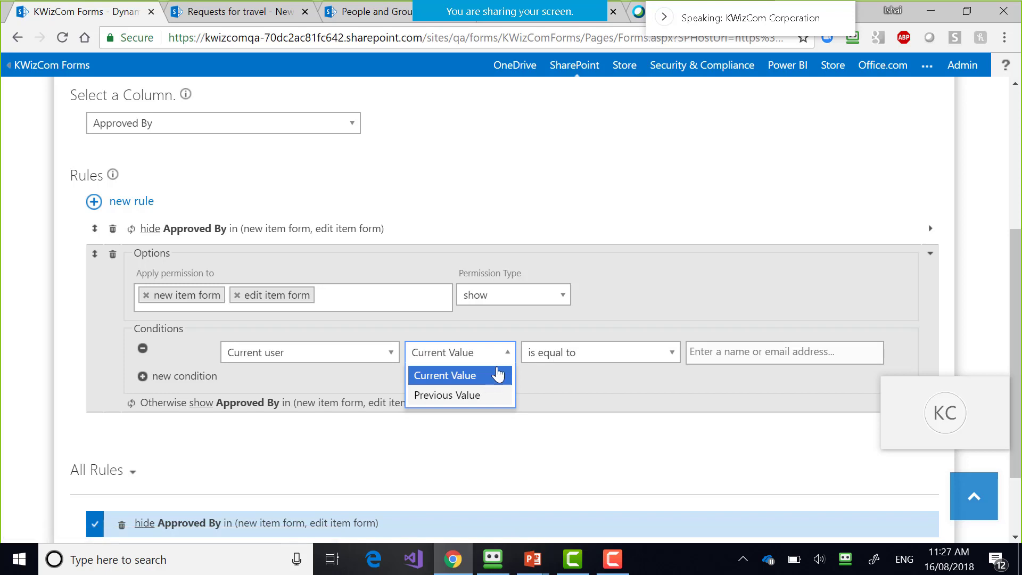
{"action": "left_click", "coordinate": [497, 373]}
{"action": "left_click", "coordinate": [592, 355]}
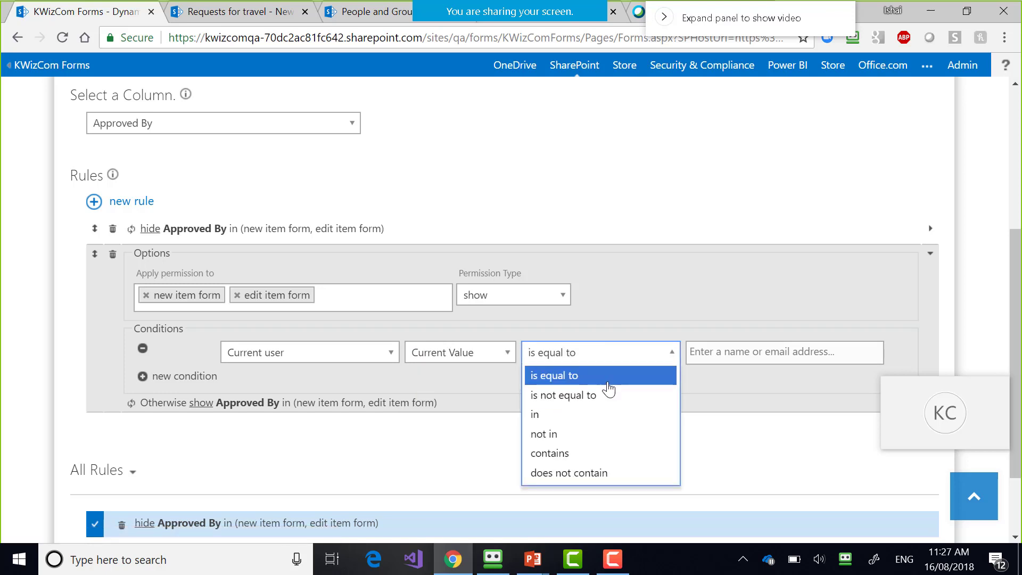
{"action": "left_click", "coordinate": [611, 416]}
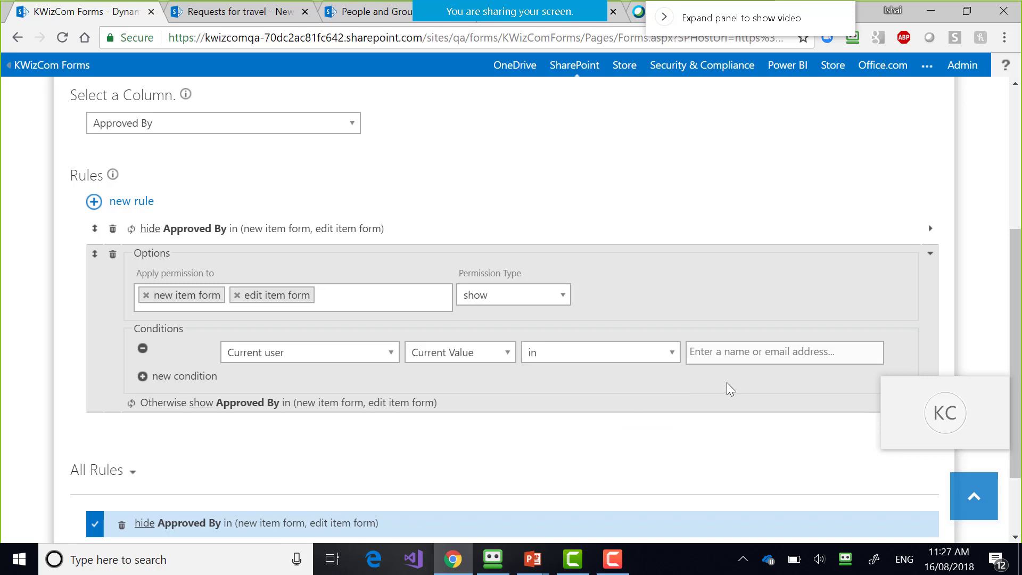
{"action": "left_click", "coordinate": [724, 356]}
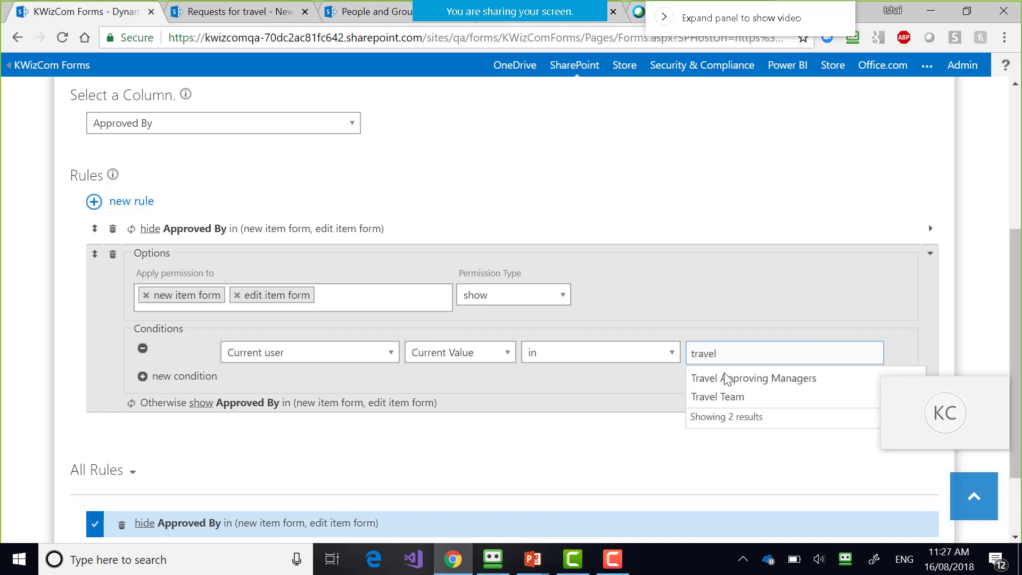
{"action": "left_click", "coordinate": [726, 382]}
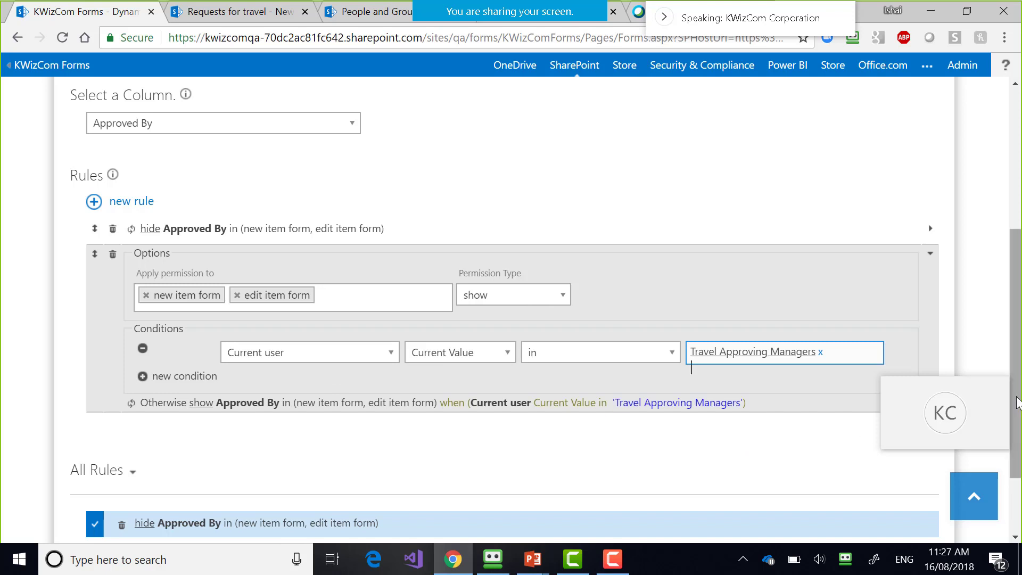
{"action": "left_click_drag", "start_coordinate": [1017, 402], "coordinate": [1017, 454]}
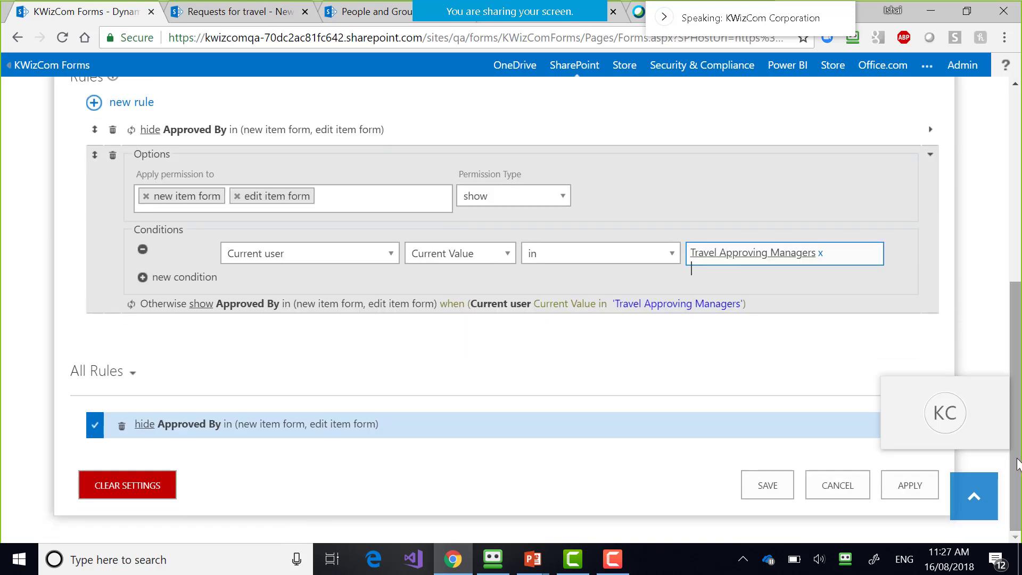
{"action": "left_click", "coordinate": [926, 491]}
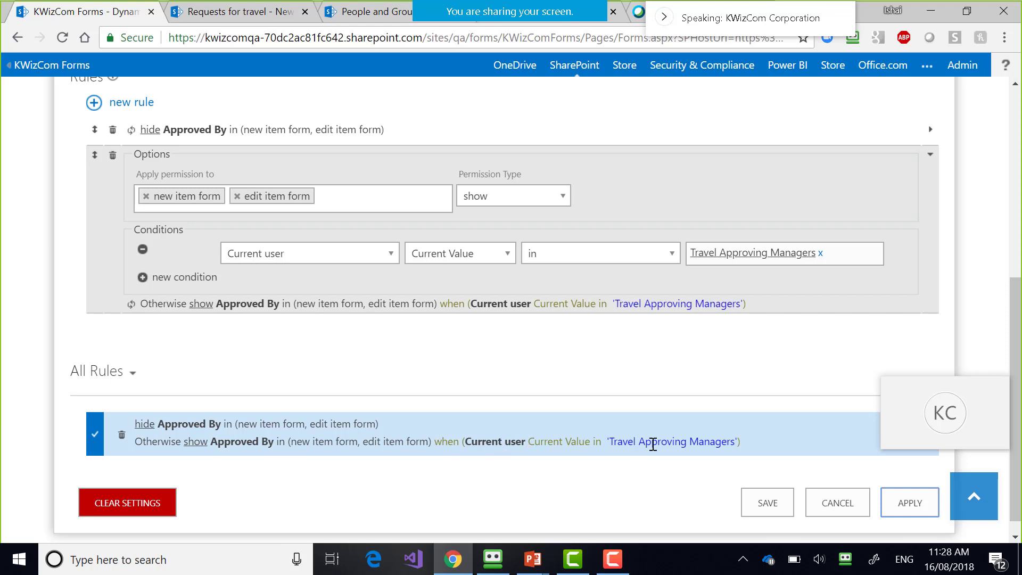
- Reload the Requests for travel new item form and check whether the Approved By field is shown
{"action": "left_click", "coordinate": [245, 11]}
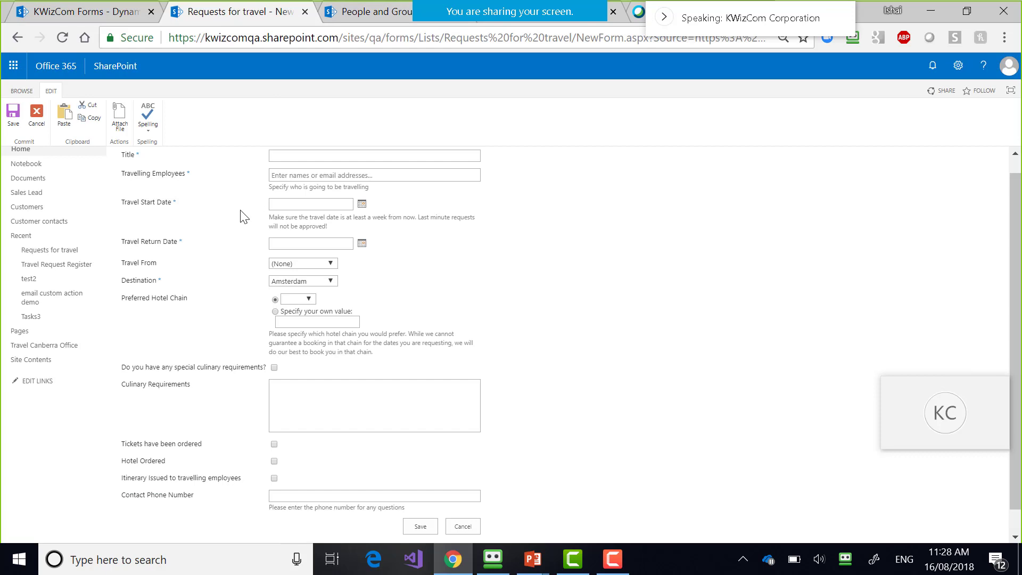
{"action": "key", "text": "F5"}
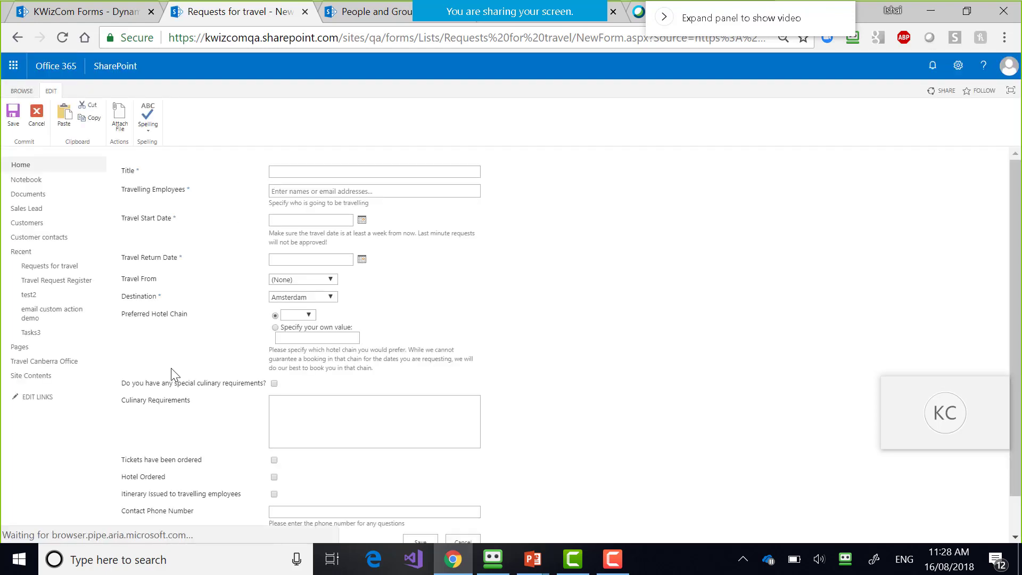
{"action": "right_click", "coordinate": [212, 364]}
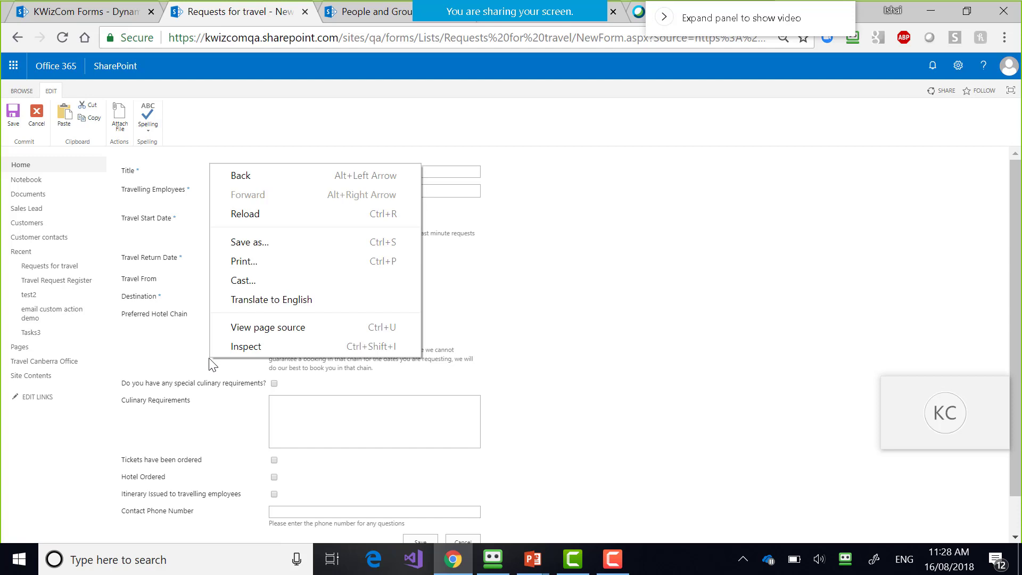
{"action": "left_click", "coordinate": [161, 247]}
{"action": "key", "text": "F5"}
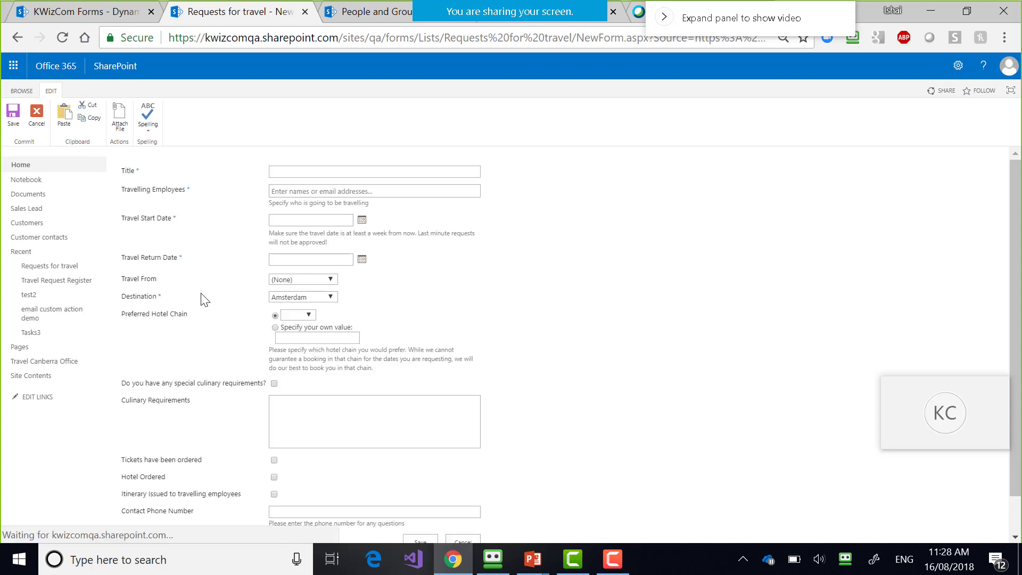
{"action": "scroll", "coordinate": [205, 300], "scroll_direction": "down", "scroll_amount": 1}
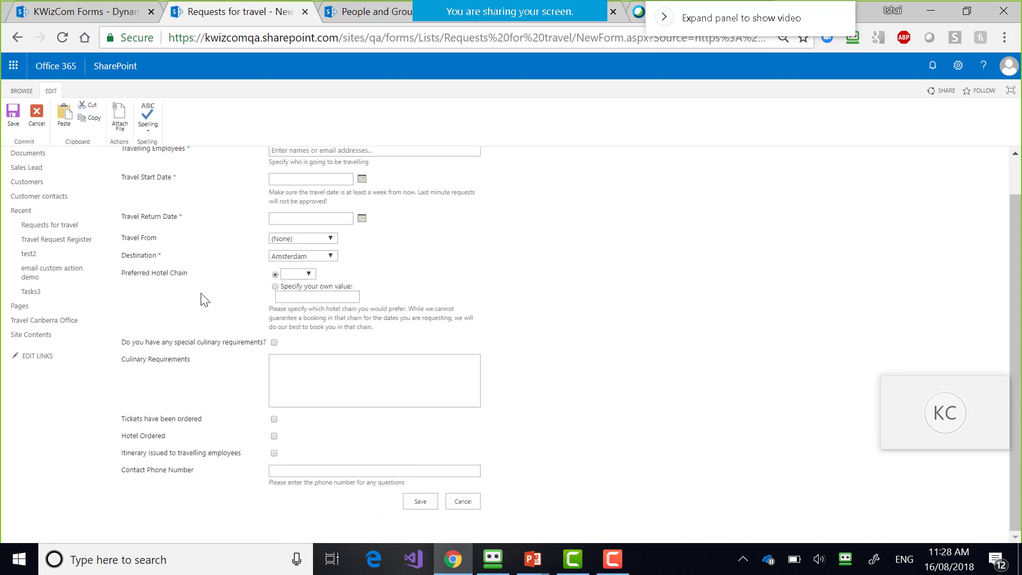
- Move the hide rule below the conditional show rule, apply the settings, and recheck Approved By in the reloaded travel form
{"action": "left_click", "coordinate": [92, 16]}
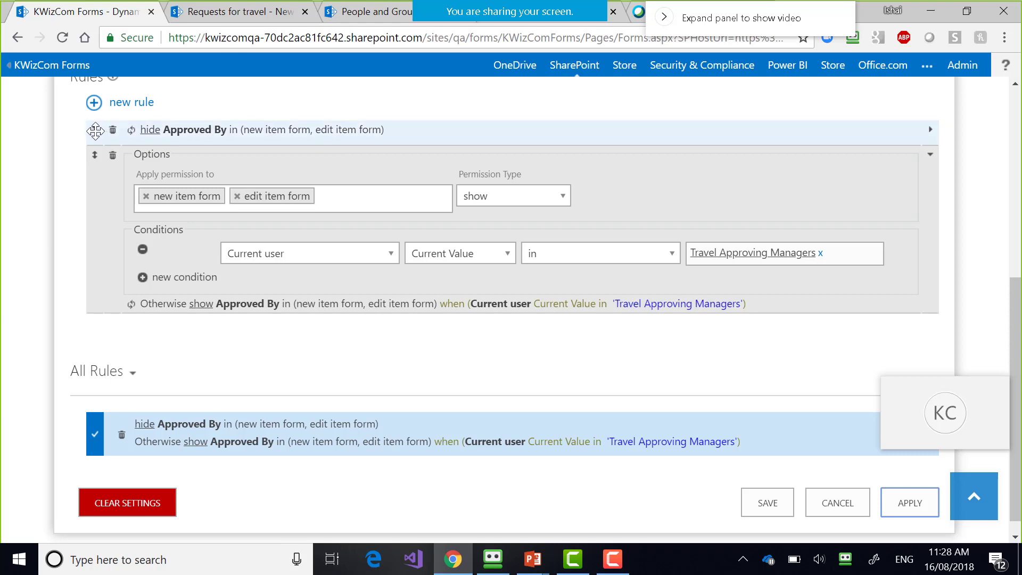
{"action": "left_click_drag", "start_coordinate": [95, 129], "coordinate": [91, 298]}
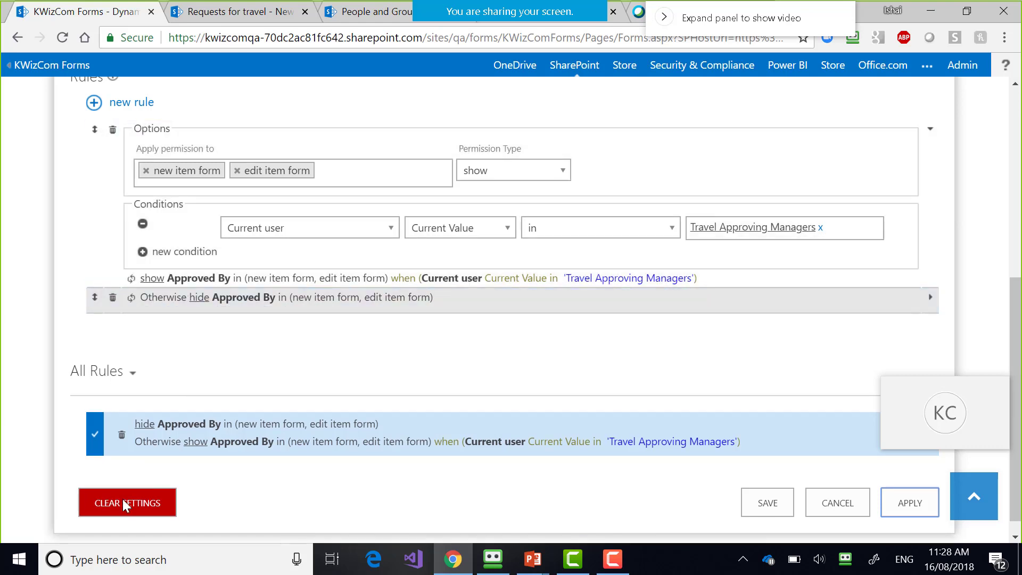
{"action": "left_click", "coordinate": [927, 506]}
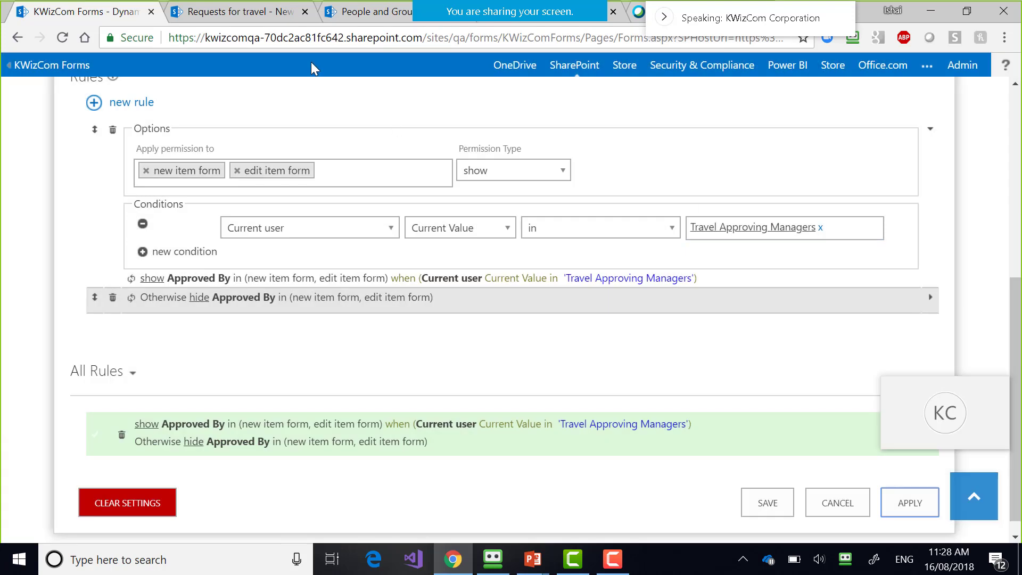
{"action": "left_click", "coordinate": [262, 9]}
{"action": "key", "text": "F5"}
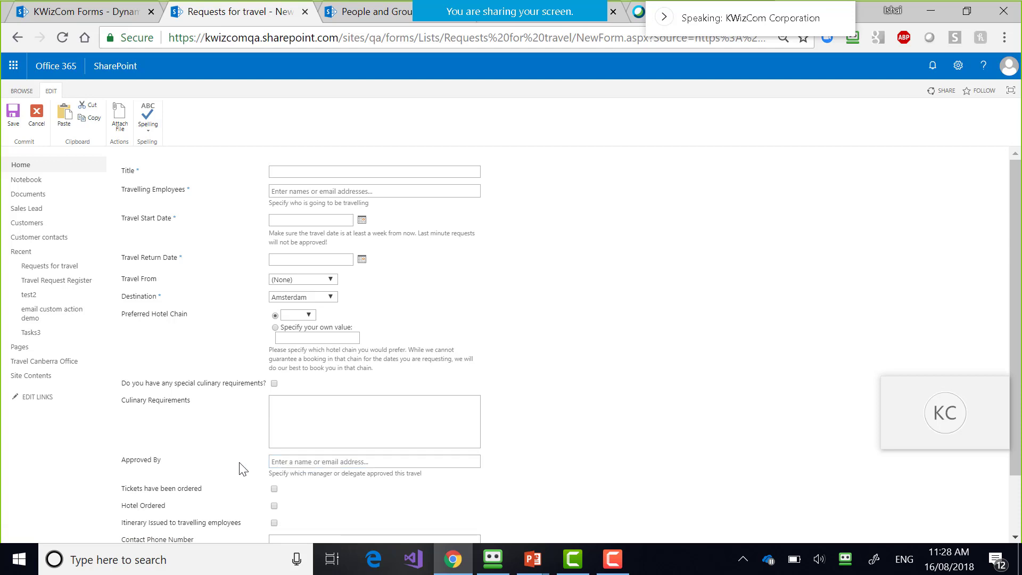
- Remove the KWizCom Support member from the Travel Approving Managers group
{"action": "left_click", "coordinate": [373, 18]}
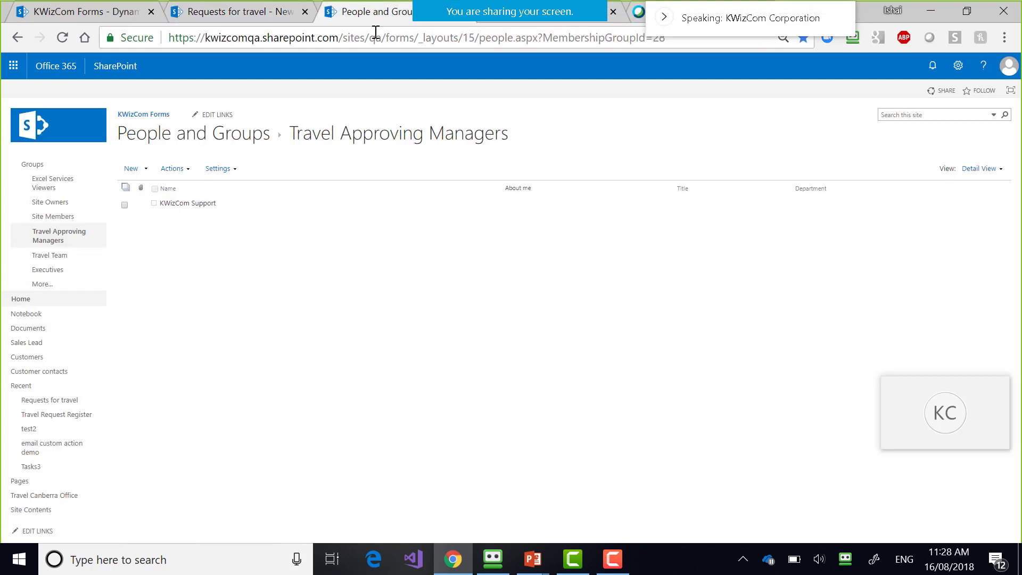
{"action": "left_click", "coordinate": [125, 206]}
{"action": "left_click", "coordinate": [172, 169]}
{"action": "left_click", "coordinate": [224, 245]}
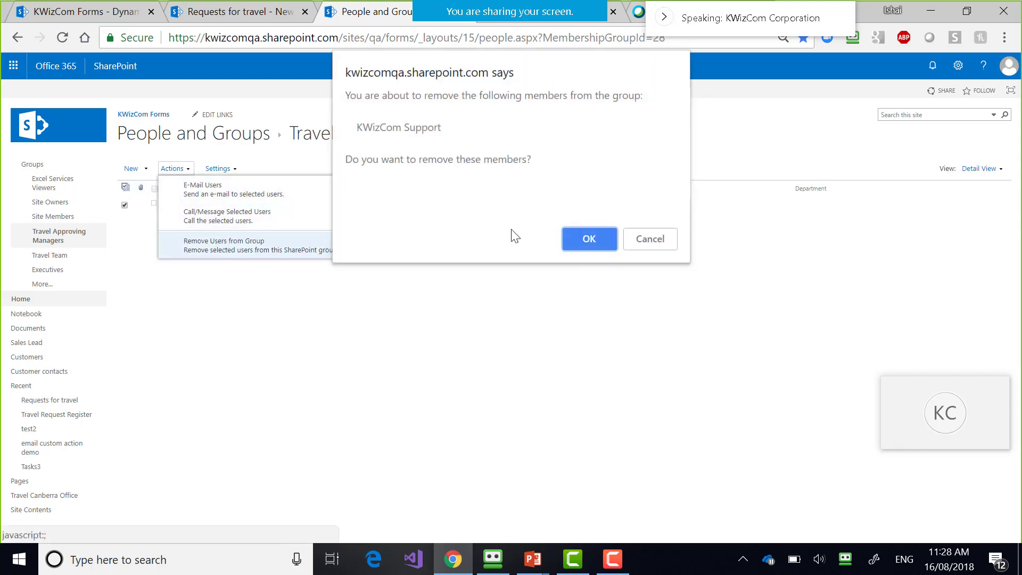
{"action": "left_click", "coordinate": [591, 237]}
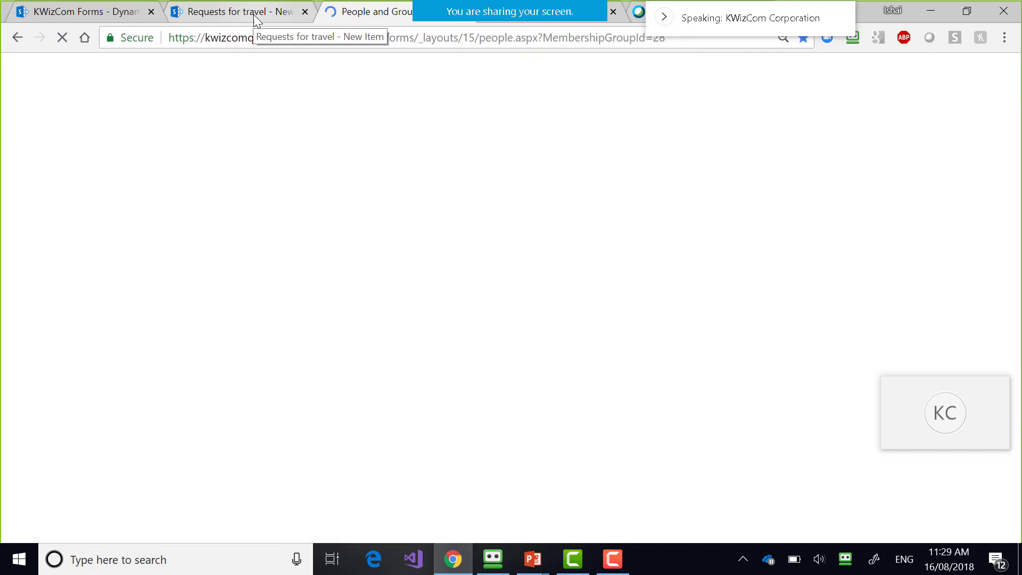
- Reload the travel new item form to recheck Approved By, and review the form's fields against the applied column permission rules
{"action": "left_click", "coordinate": [255, 16]}
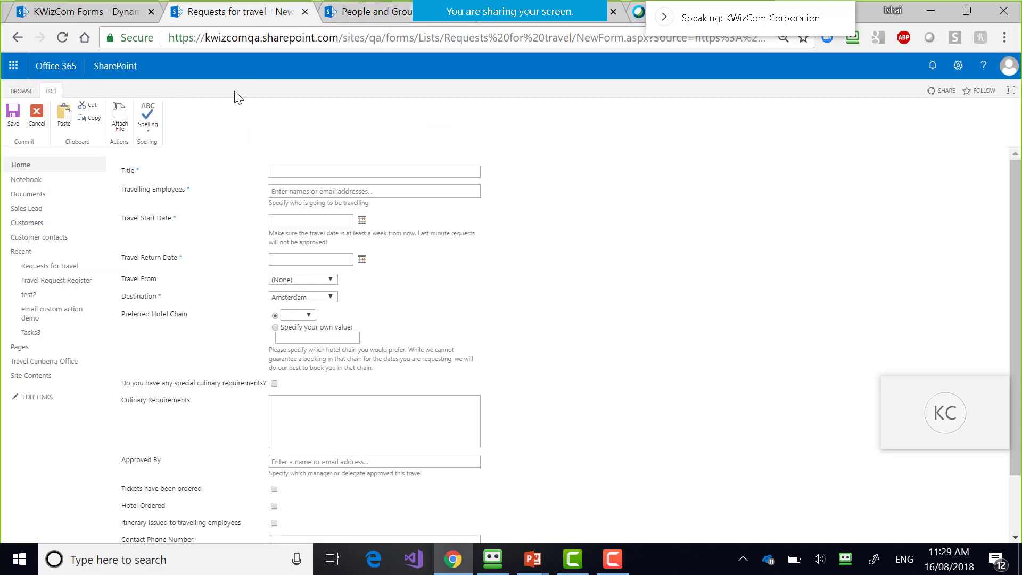
{"action": "left_click", "coordinate": [62, 37]}
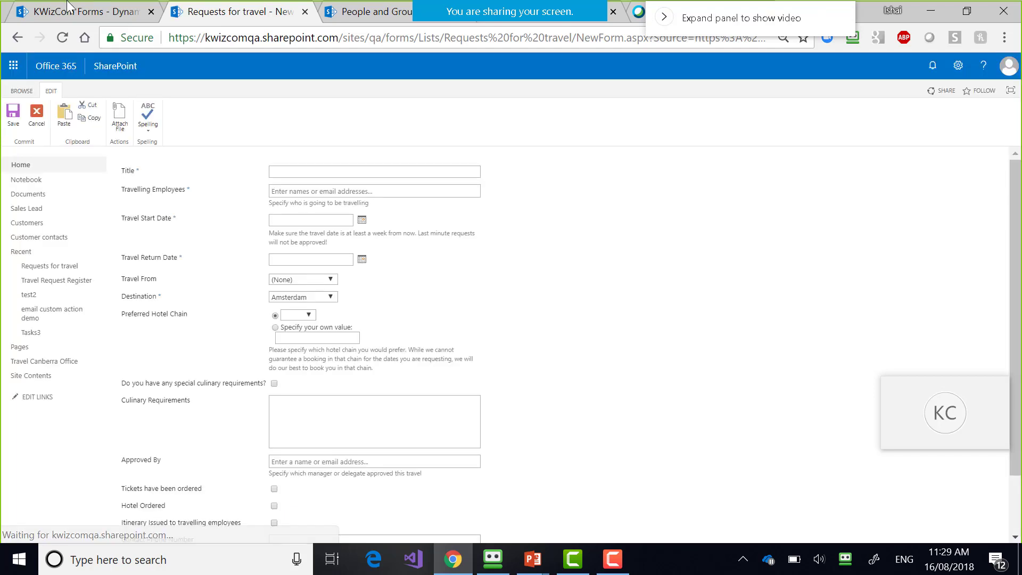
{"action": "left_click", "coordinate": [87, 15]}
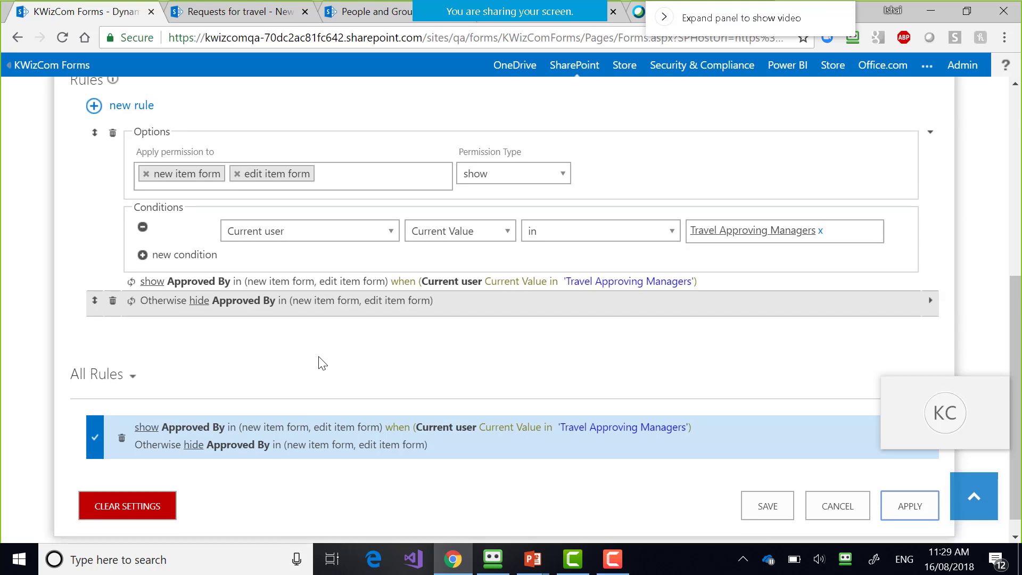
{"action": "scroll", "coordinate": [322, 363], "scroll_direction": "up", "scroll_amount": 1}
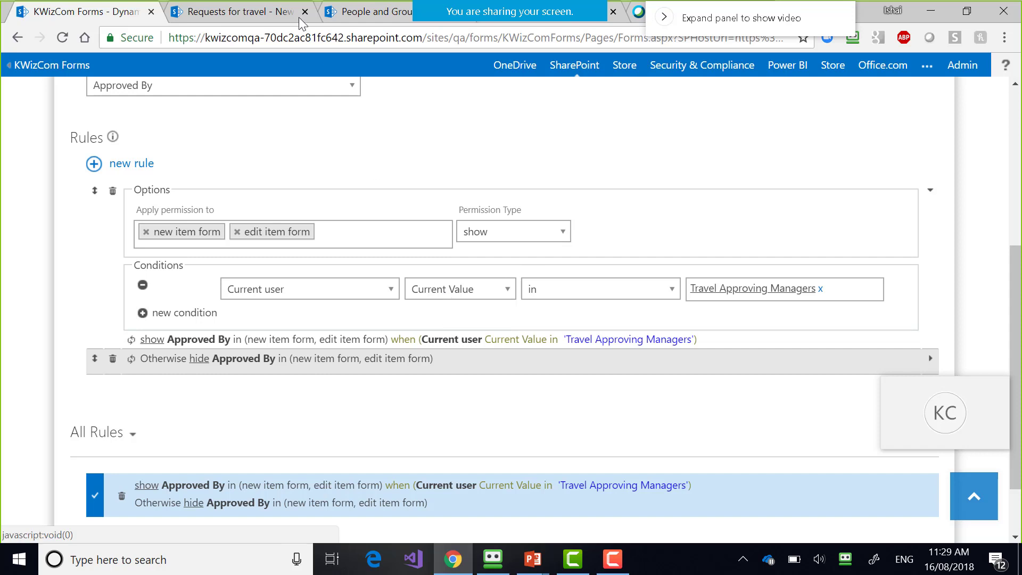
{"action": "left_click", "coordinate": [282, 13]}
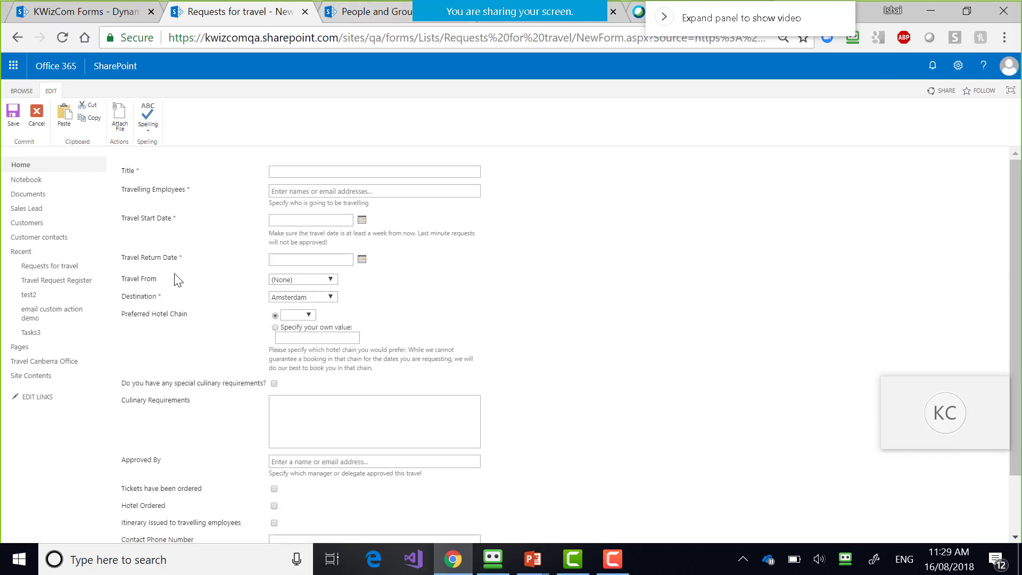
{"action": "left_click_drag", "start_coordinate": [120, 278], "coordinate": [177, 279]}
{"action": "left_click", "coordinate": [98, 14]}
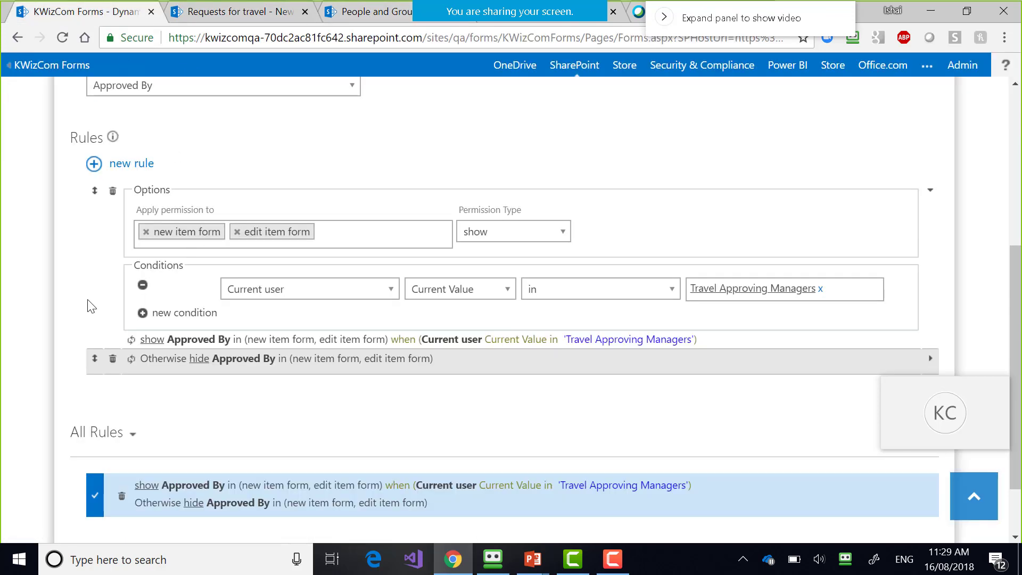
{"action": "scroll", "coordinate": [92, 307], "scroll_direction": "down", "scroll_amount": 2}
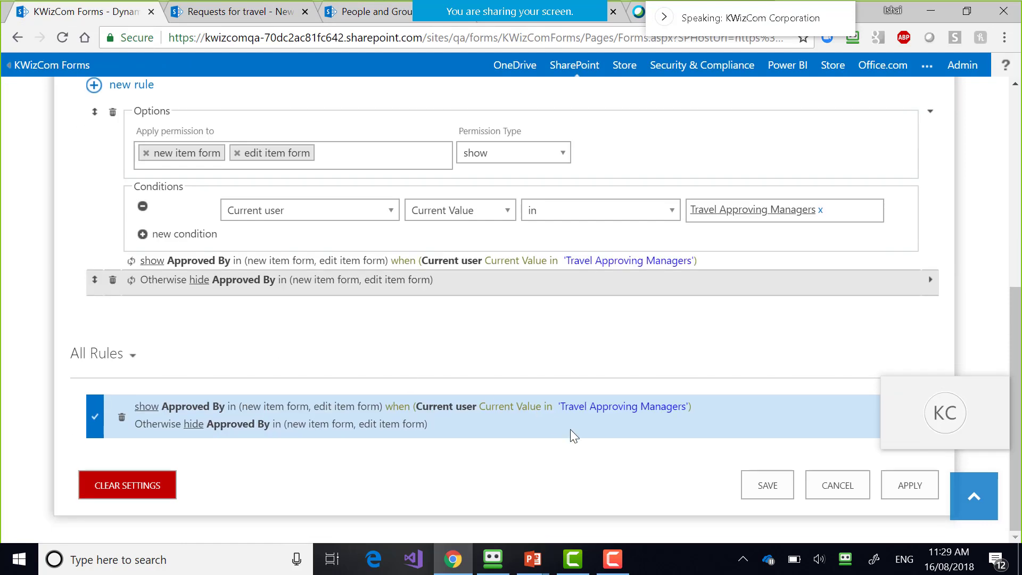
- Delete the show and hide rules from the Approved By rule editor, and delete the field's saved rules
{"action": "scroll", "coordinate": [574, 436], "scroll_direction": "up", "scroll_amount": 1}
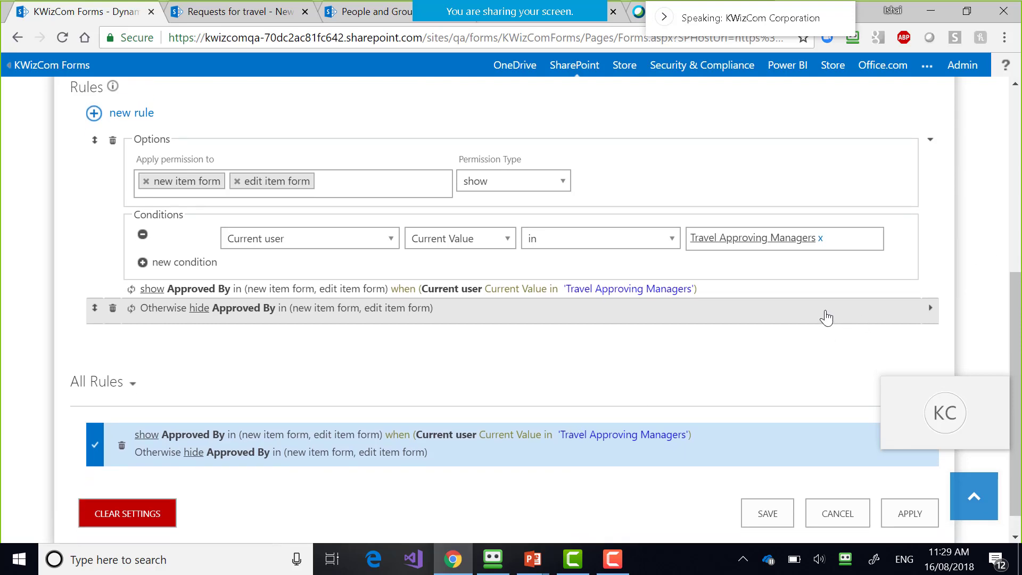
{"action": "left_click", "coordinate": [932, 310]}
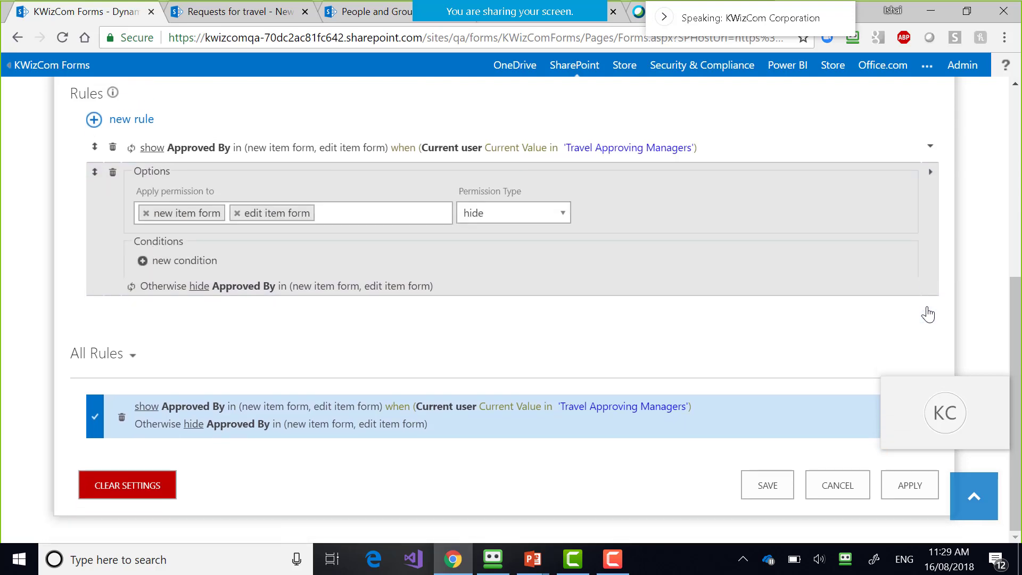
{"action": "scroll", "coordinate": [724, 310], "scroll_direction": "up", "scroll_amount": 3}
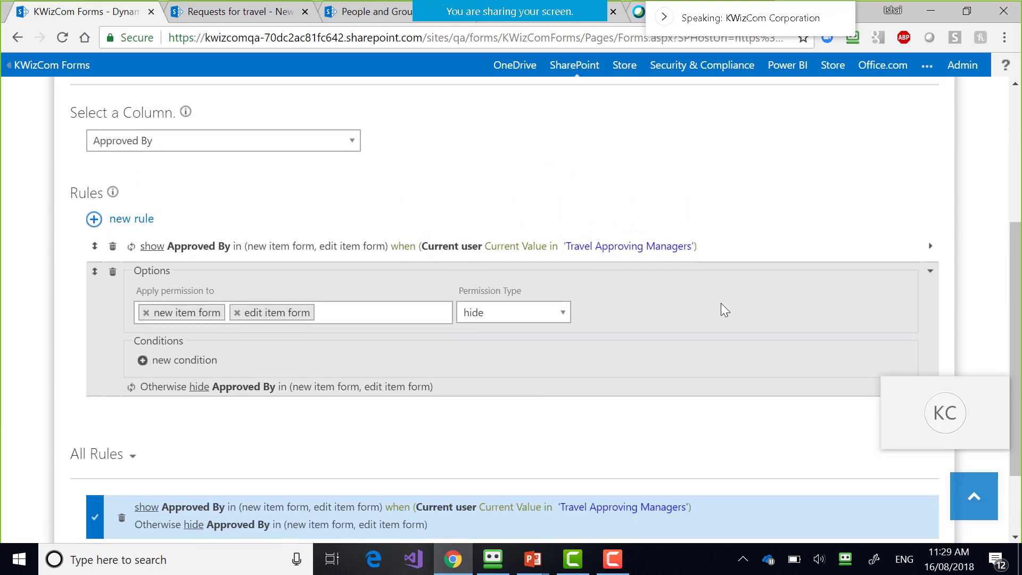
{"action": "left_click", "coordinate": [113, 271]}
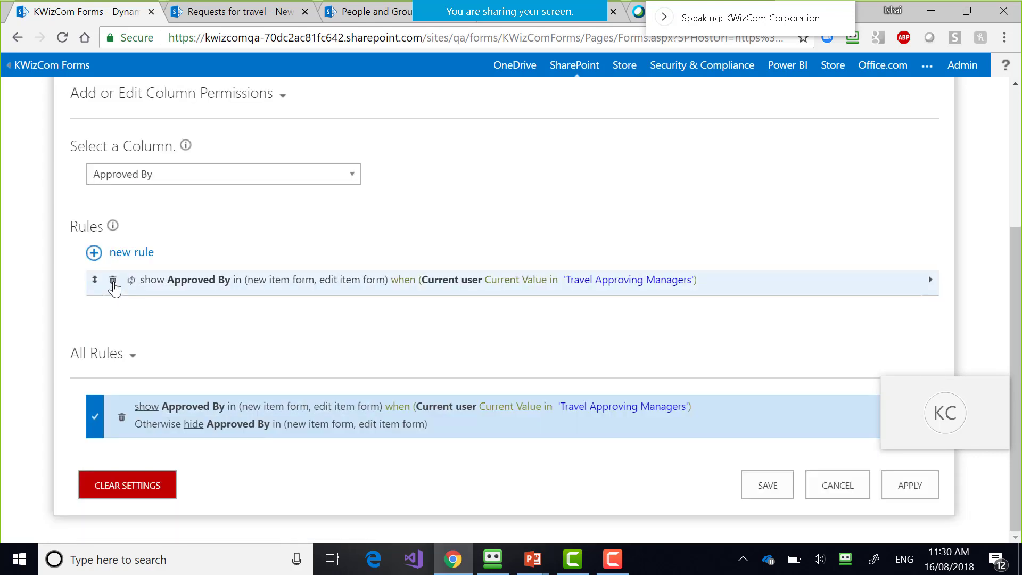
{"action": "left_click", "coordinate": [113, 283]}
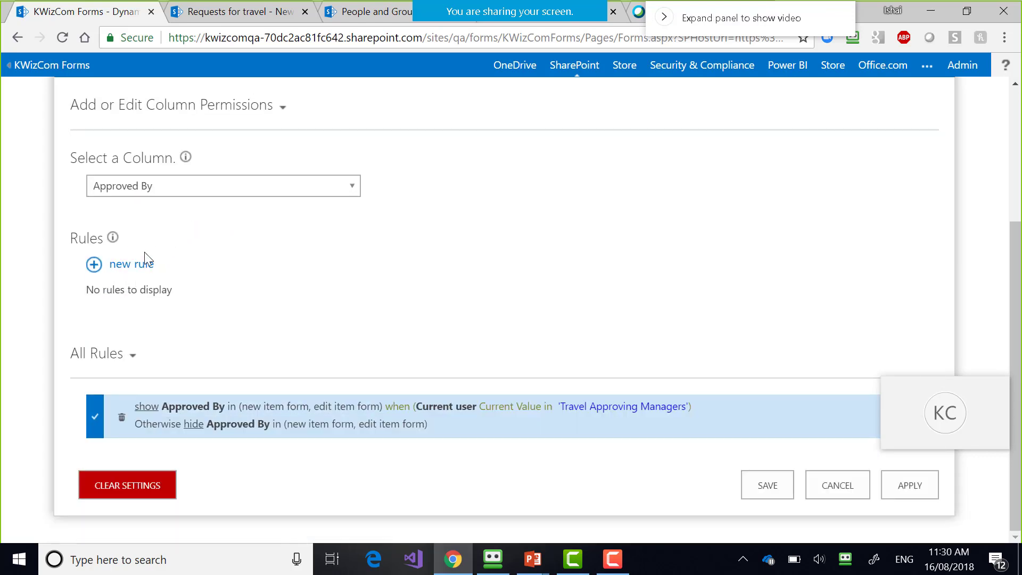
{"action": "left_click", "coordinate": [131, 264]}
{"action": "scroll", "coordinate": [160, 373], "scroll_direction": "down", "scroll_amount": 2}
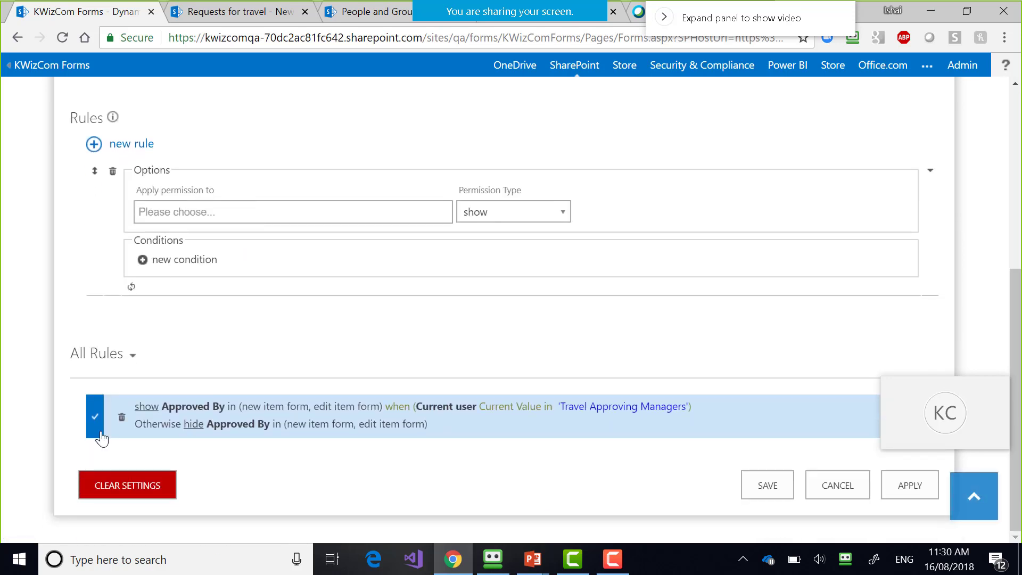
{"action": "left_click", "coordinate": [121, 417]}
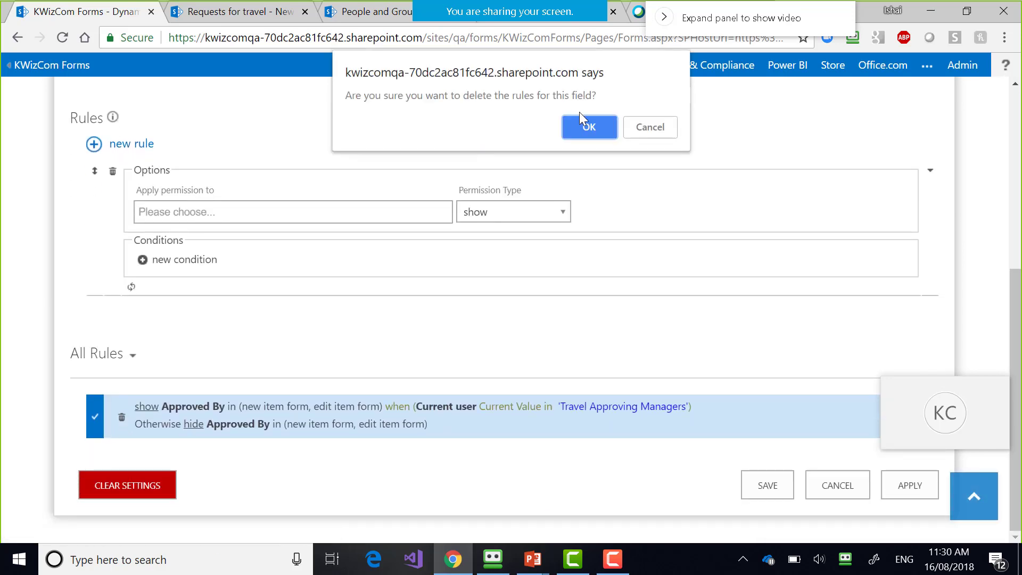
{"action": "left_click", "coordinate": [587, 127]}
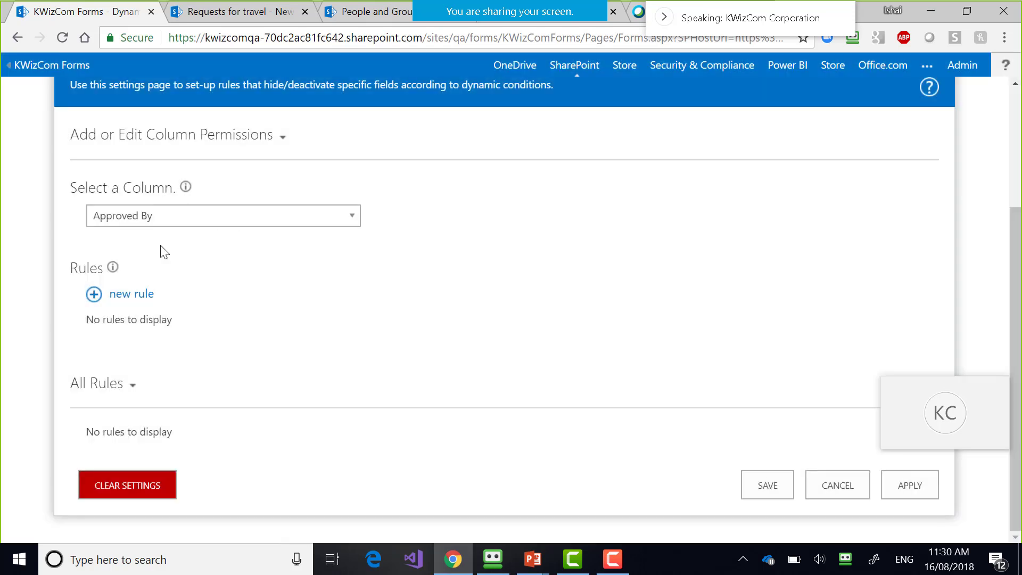
- Create an unconditional rule hiding Approved By in the new item form and edit item form, and apply the settings
{"action": "left_click", "coordinate": [142, 292]}
{"action": "scroll", "coordinate": [149, 298], "scroll_direction": "down", "scroll_amount": 2}
{"action": "left_click", "coordinate": [202, 242]}
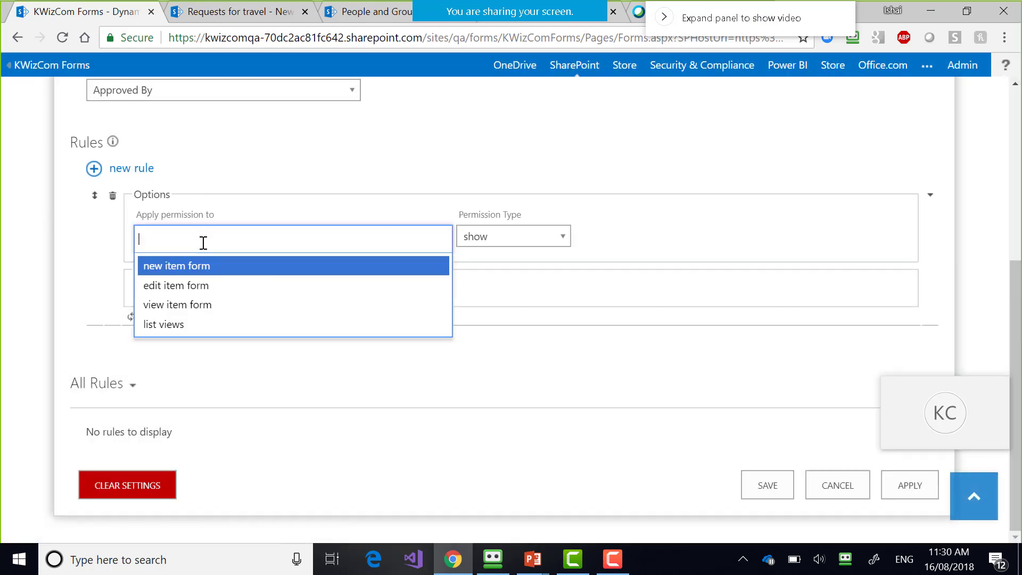
{"action": "left_click", "coordinate": [203, 265]}
{"action": "left_click", "coordinate": [241, 251]}
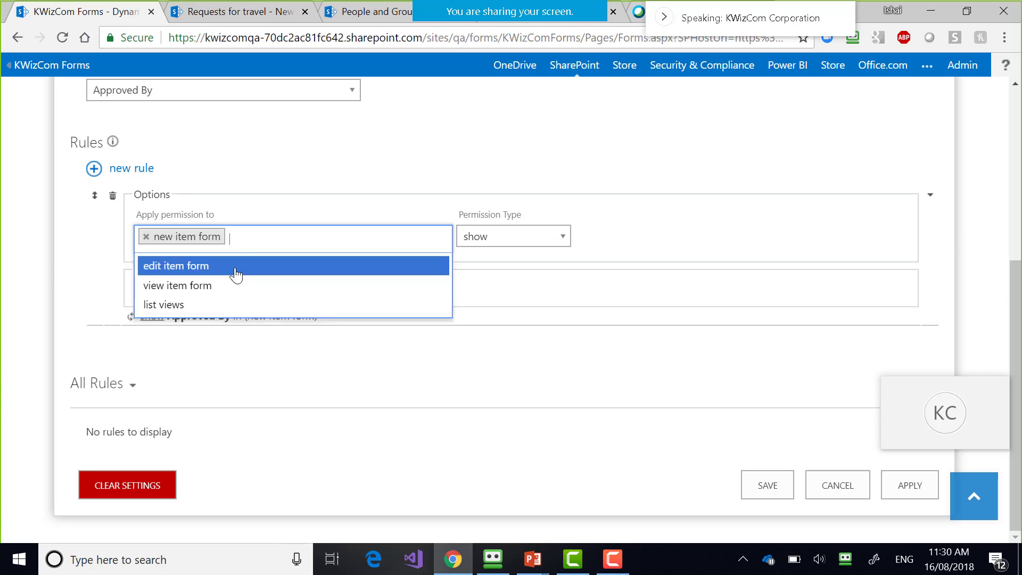
{"action": "left_click", "coordinate": [236, 274]}
{"action": "left_click", "coordinate": [466, 237]}
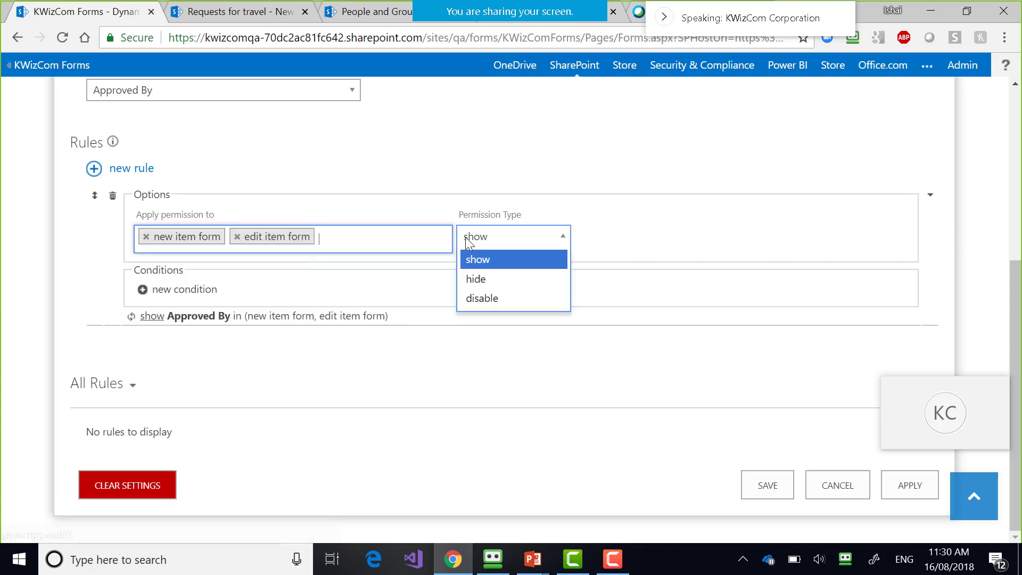
{"action": "left_click", "coordinate": [482, 279]}
{"action": "left_click", "coordinate": [897, 491]}
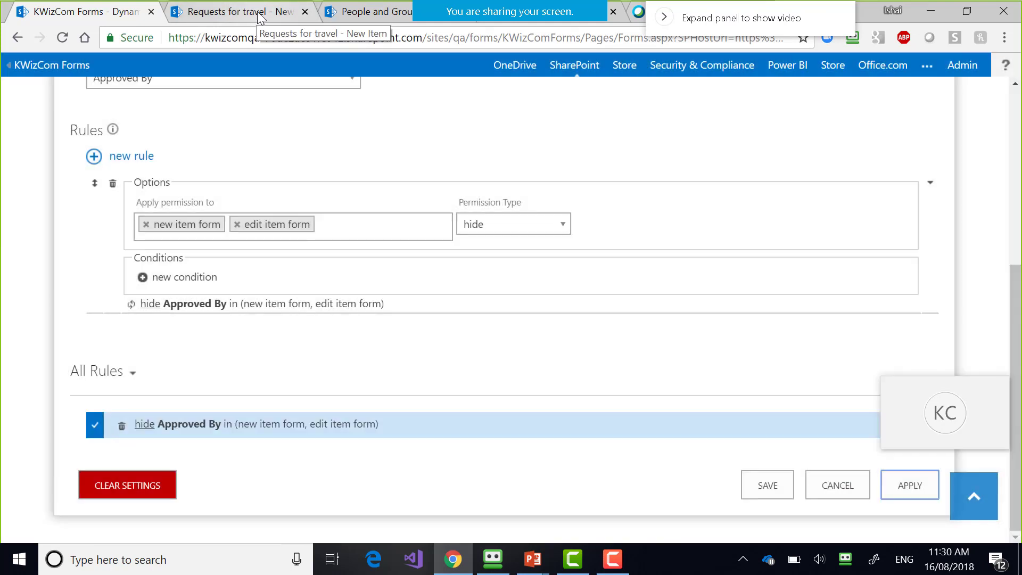
- Reload the travel new item form to check whether Approved By is hidden, and return to the hide rule's conditions
{"action": "left_click", "coordinate": [260, 16]}
{"action": "key", "text": "F5"}
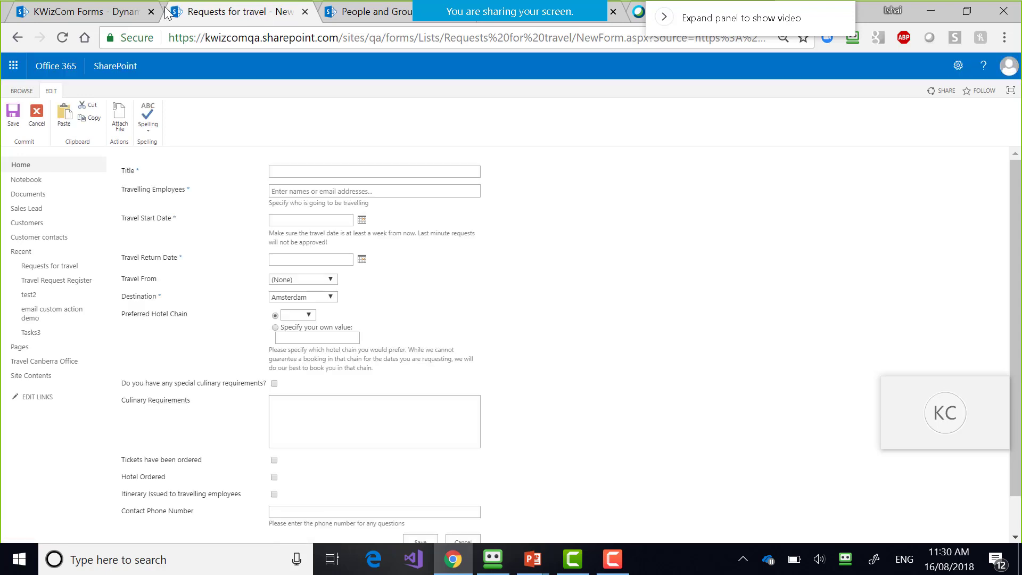
{"action": "left_click", "coordinate": [82, 13]}
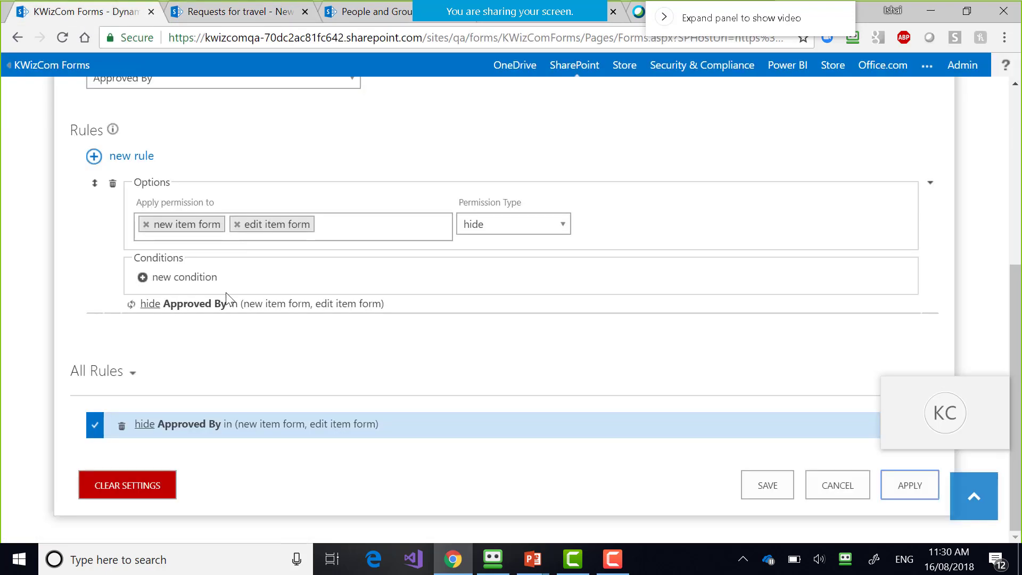
{"action": "double_click", "coordinate": [160, 259]}
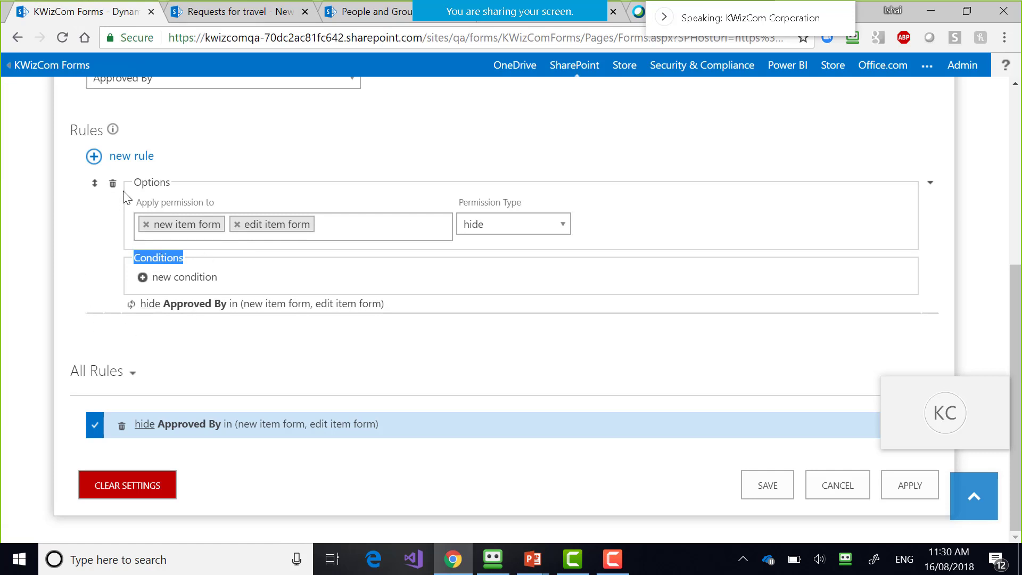
- Add a second rule with the show permission for the new item form and edit item form
{"action": "left_click", "coordinate": [124, 160]}
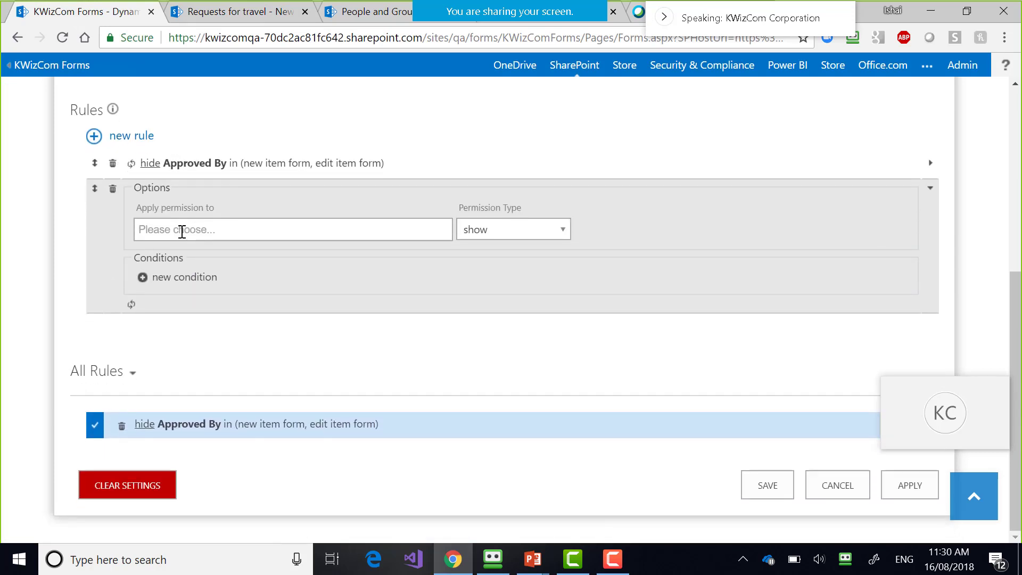
{"action": "left_click", "coordinate": [182, 231]}
{"action": "left_click", "coordinate": [181, 258]}
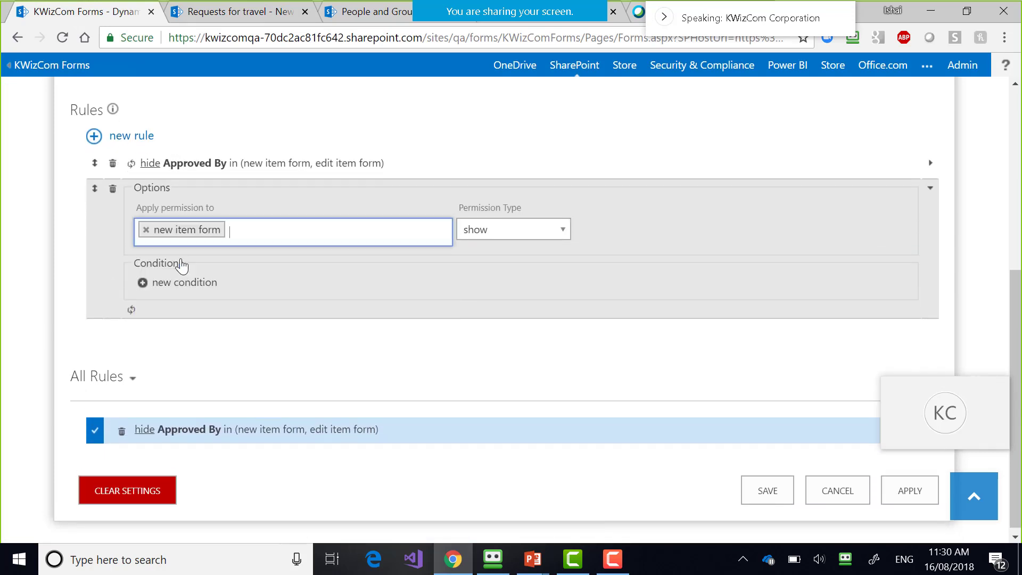
{"action": "left_click", "coordinate": [249, 234]}
{"action": "left_click", "coordinate": [248, 259]}
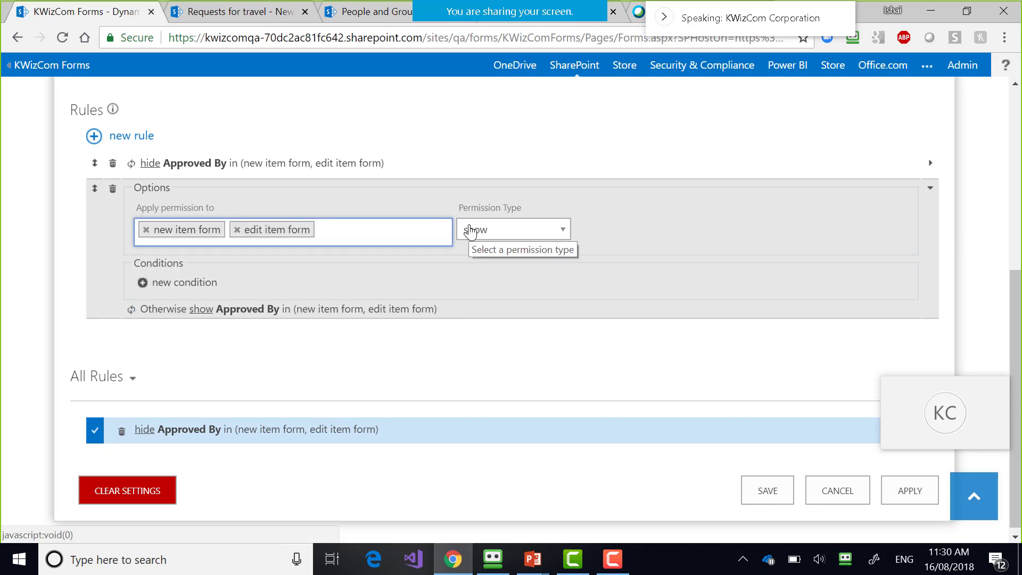
- Add a condition to the show rule requiring Current user to be in Travel Approving Managers
{"action": "left_click", "coordinate": [198, 283]}
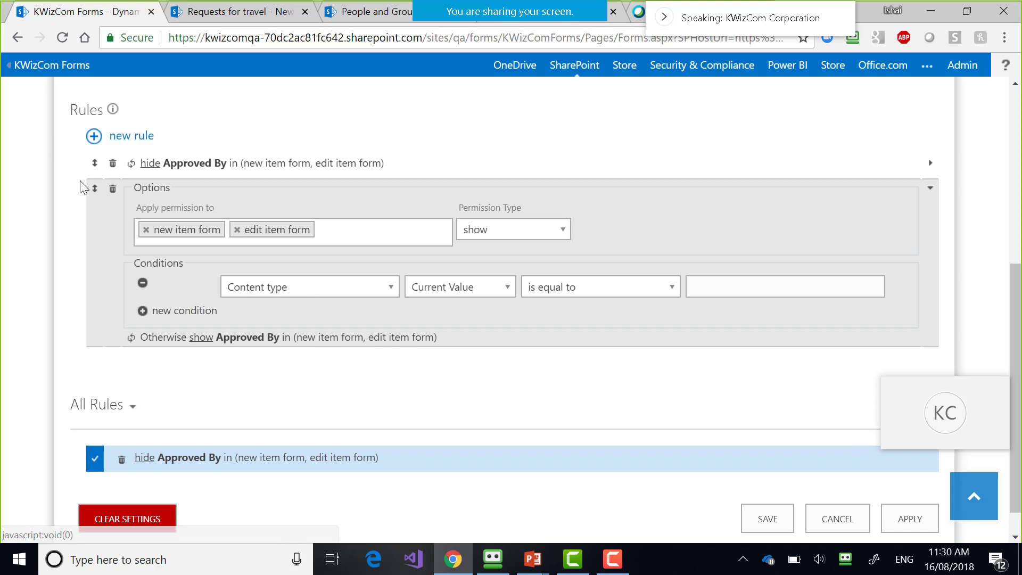
{"action": "left_click", "coordinate": [344, 288]}
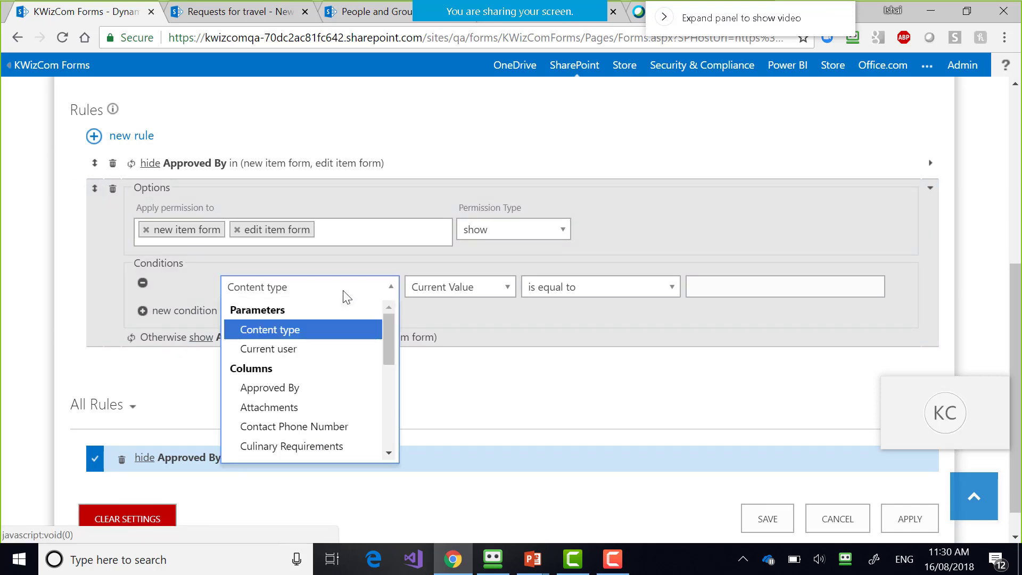
{"action": "left_click", "coordinate": [349, 349]}
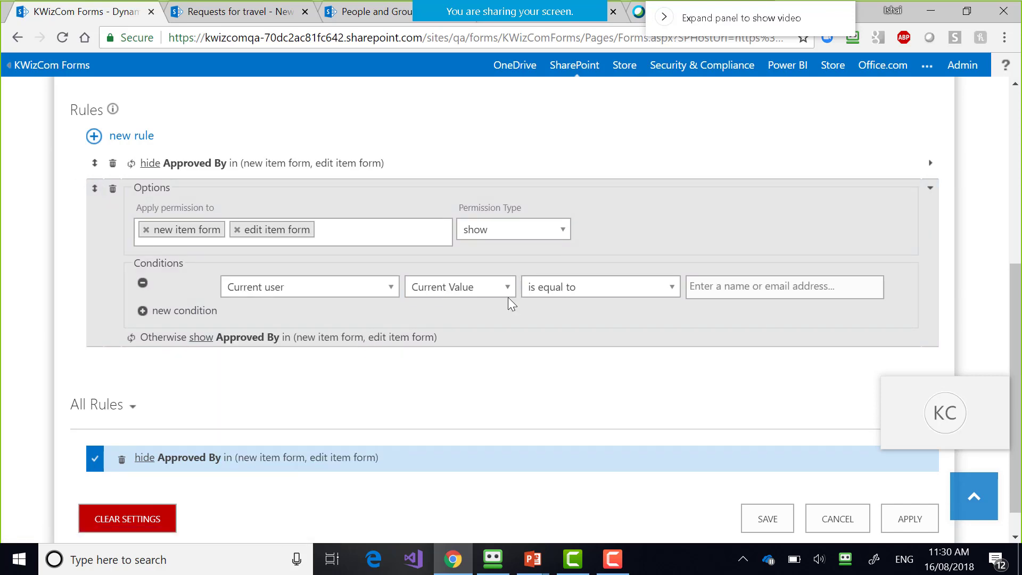
{"action": "left_click", "coordinate": [598, 288]}
{"action": "left_click", "coordinate": [565, 355]}
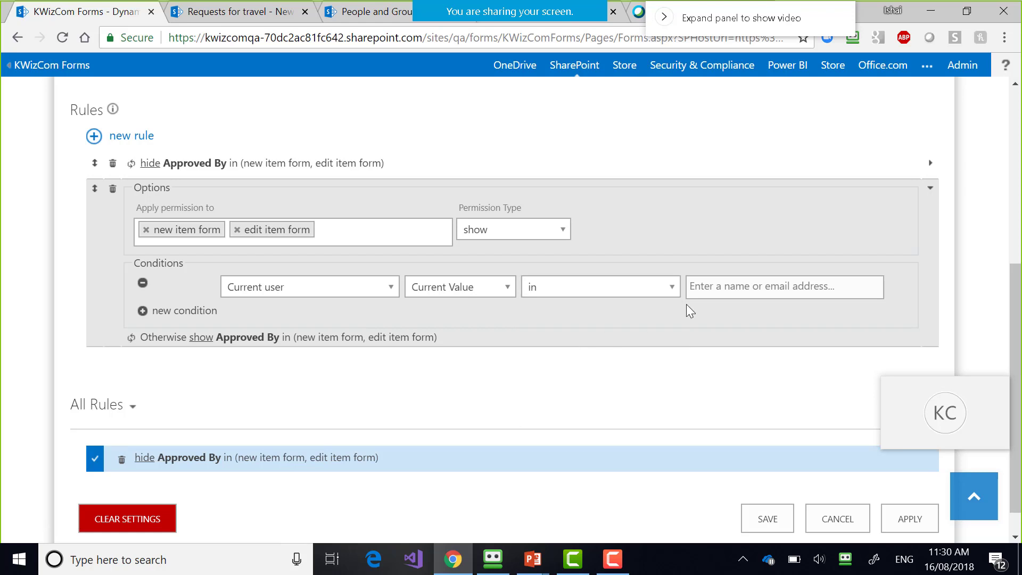
{"action": "left_click", "coordinate": [734, 289]}
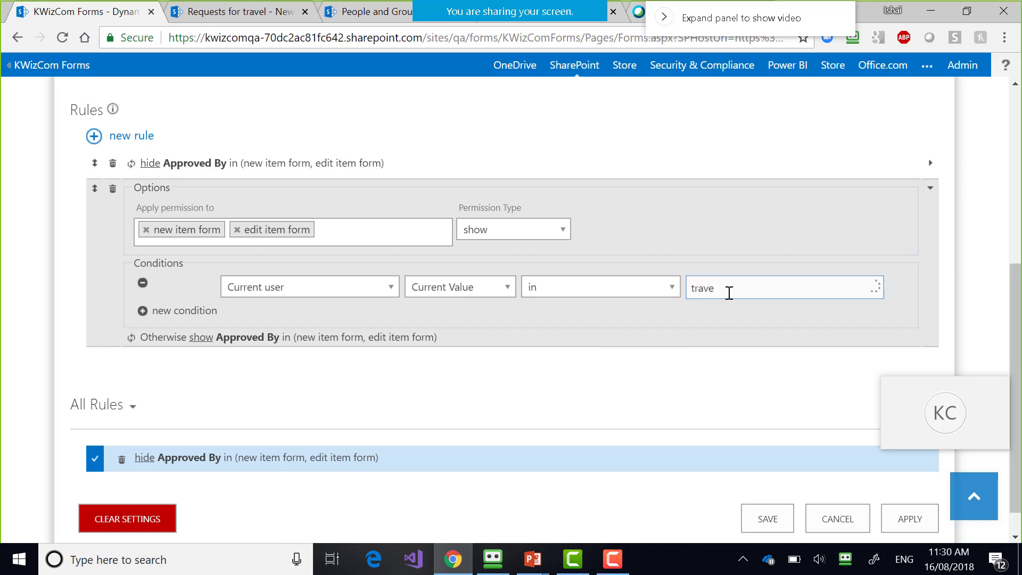
{"action": "type", "text": "trave"}
{"action": "left_click", "coordinate": [719, 314]}
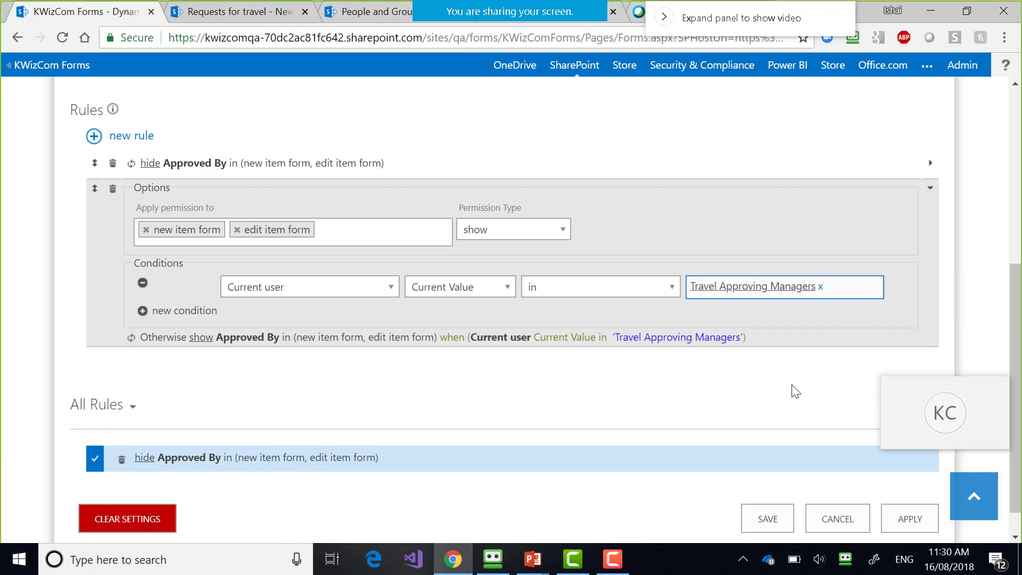
- Remove the Current user condition from the show rule
{"action": "left_click", "coordinate": [758, 414]}
{"action": "left_click_drag", "start_coordinate": [758, 413], "coordinate": [144, 288]}
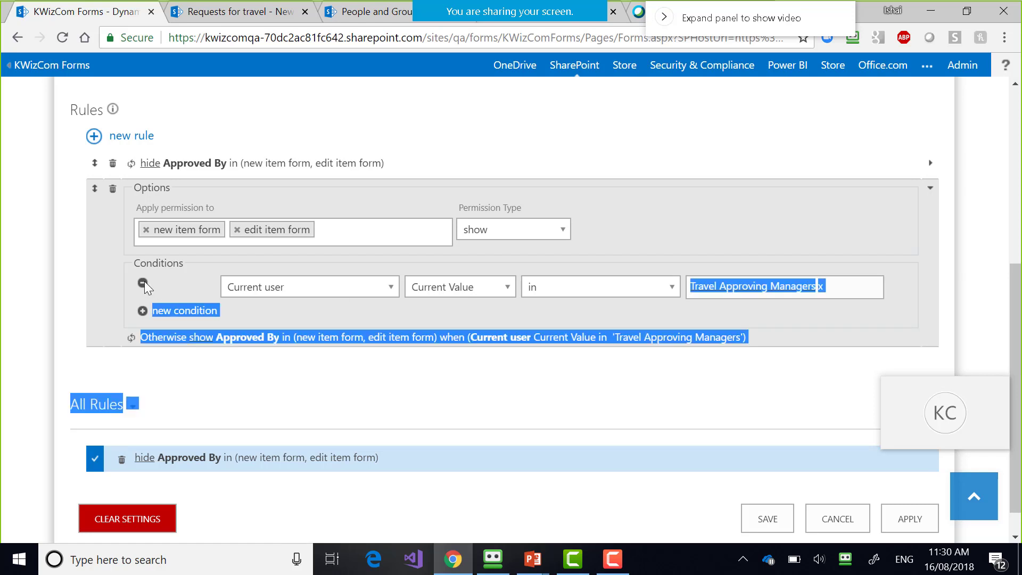
{"action": "left_click", "coordinate": [142, 283]}
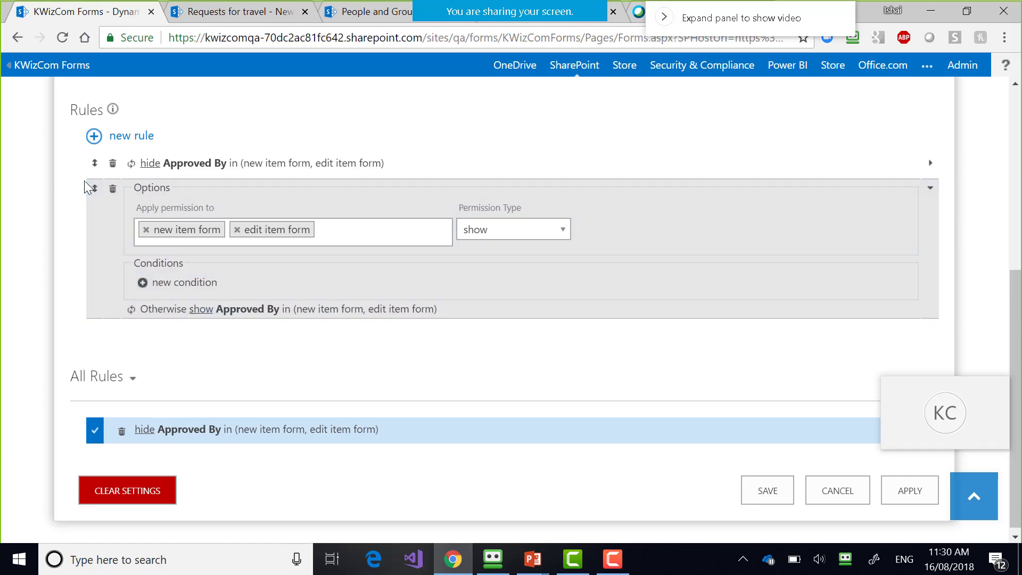
- Try to reposition the unconditional show rule in the rule order, and apply the settings
{"action": "left_click_drag", "start_coordinate": [91, 187], "coordinate": [84, 217]}
{"action": "left_click", "coordinate": [74, 214]}
{"action": "left_click_drag", "start_coordinate": [96, 182], "coordinate": [104, 363]}
{"action": "left_click", "coordinate": [112, 362]}
{"action": "left_click", "coordinate": [899, 492]}
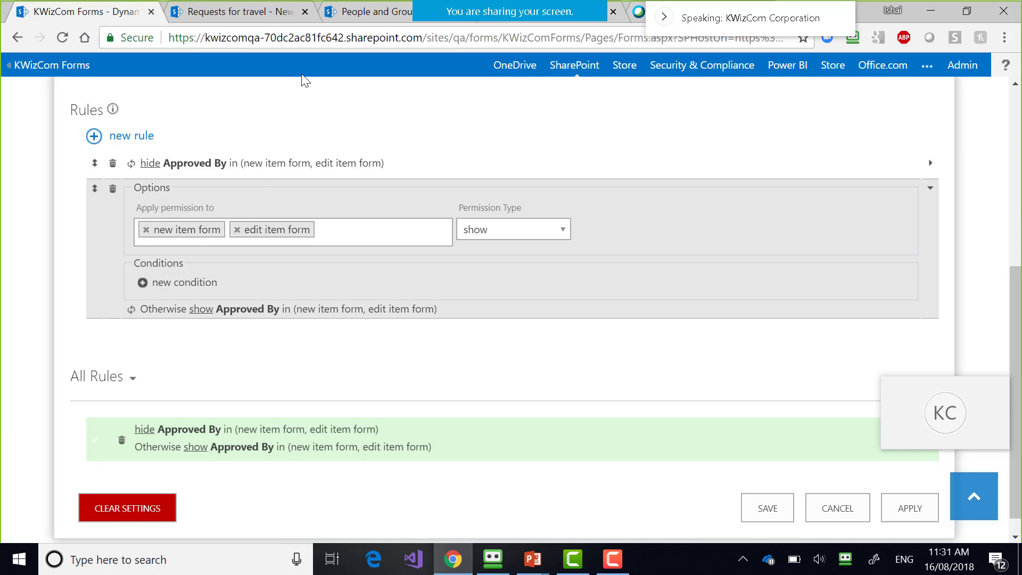
- Check the travel new item form, and add KWizCom Support to the Travel Approving Managers group
{"action": "left_click", "coordinate": [256, 19]}
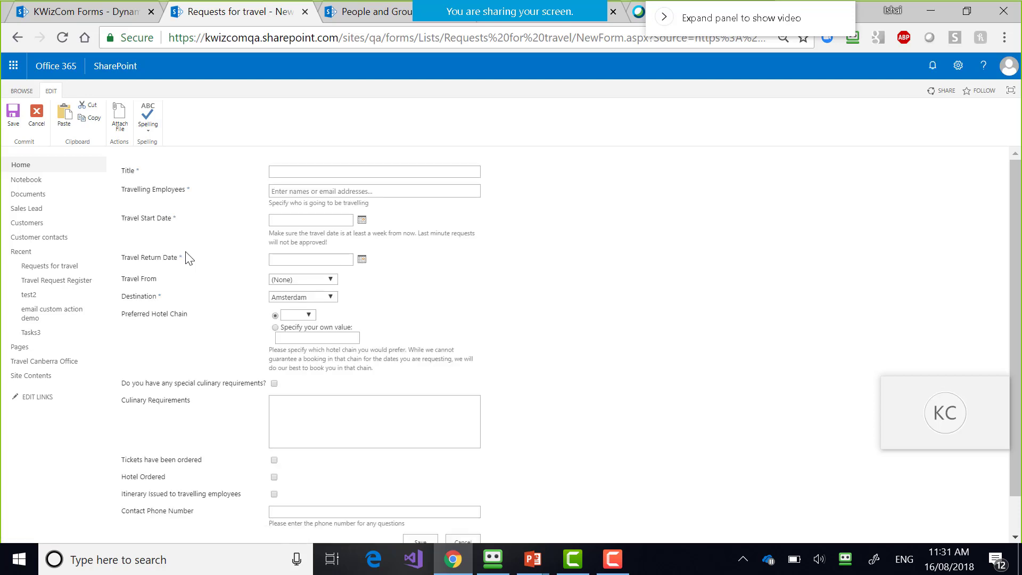
{"action": "left_click", "coordinate": [362, 13]}
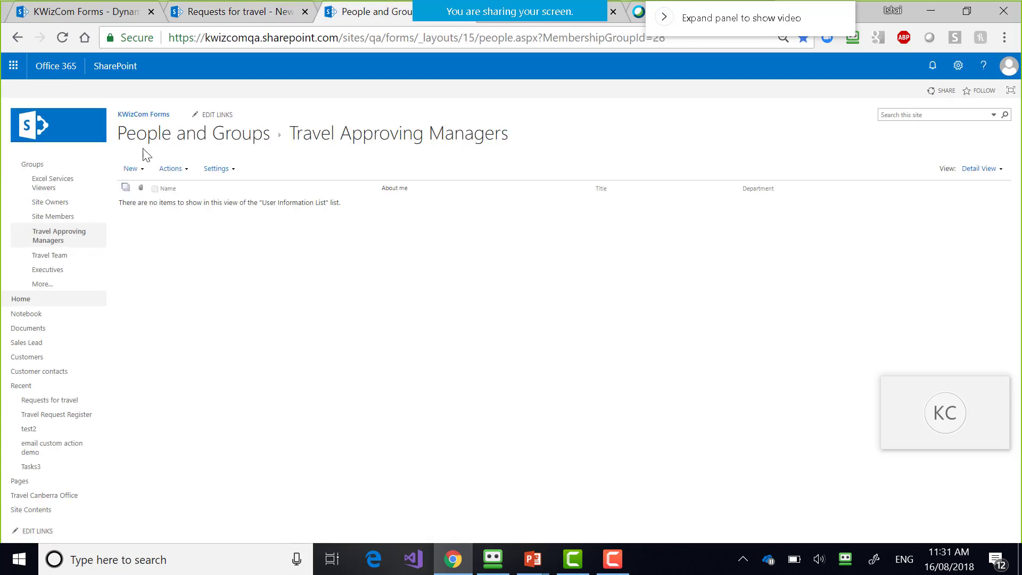
{"action": "left_click", "coordinate": [131, 169]}
{"action": "left_click", "coordinate": [171, 190]}
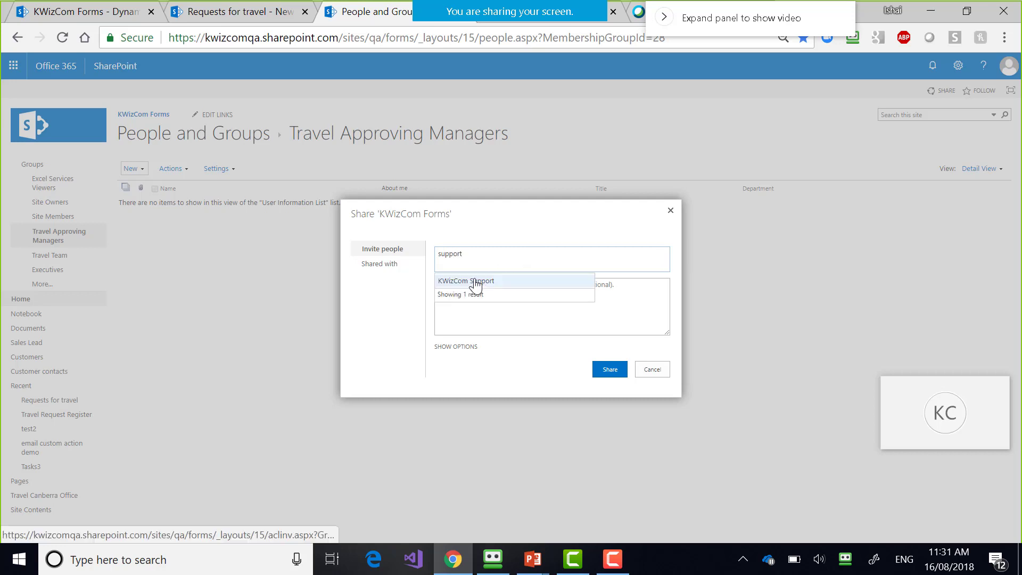
{"action": "left_click", "coordinate": [472, 282]}
{"action": "left_click", "coordinate": [610, 370]}
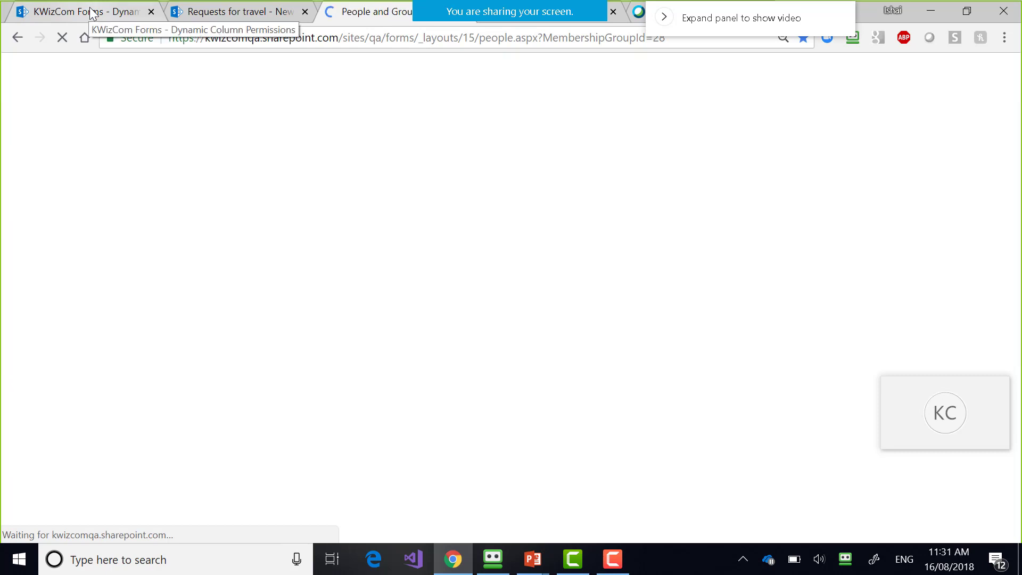
- Review the applied Approved By rules, and reload the travel new item form to recheck the field
{"action": "left_click", "coordinate": [91, 12]}
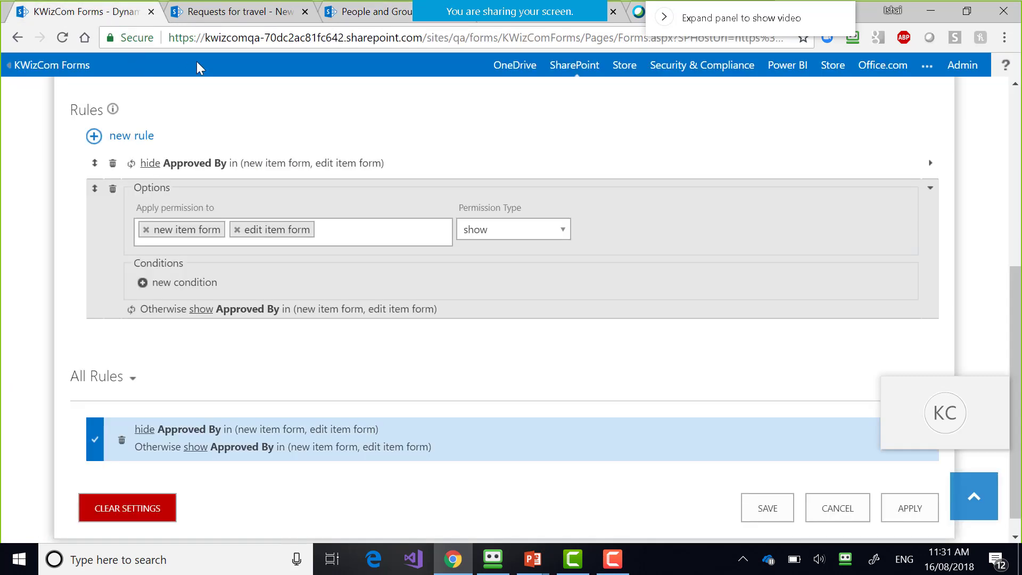
{"action": "left_click", "coordinate": [241, 12]}
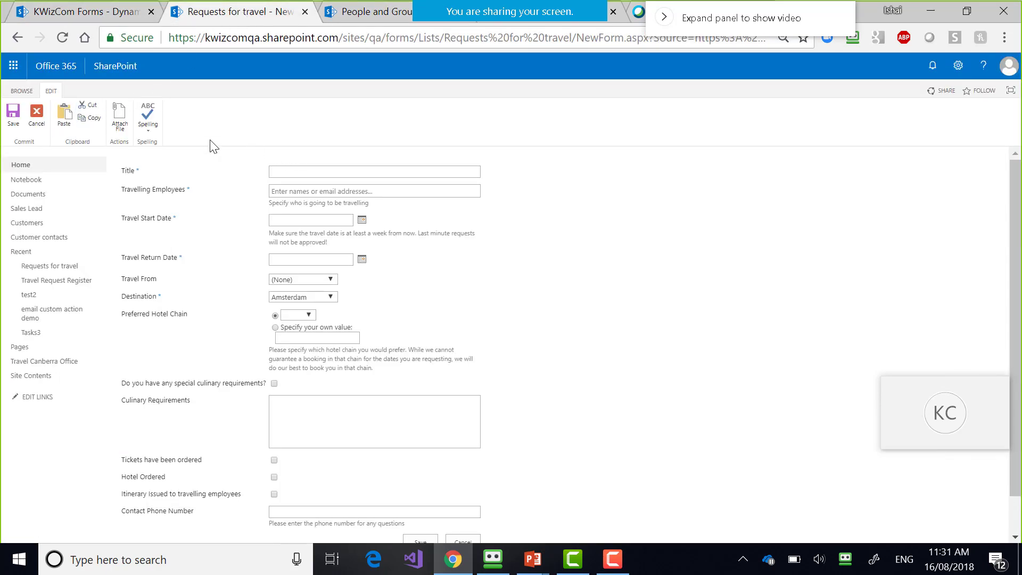
{"action": "left_click", "coordinate": [61, 38]}
- Return to the column permission settings and try to change the order of the hide and show rules
{"action": "left_click", "coordinate": [93, 13]}
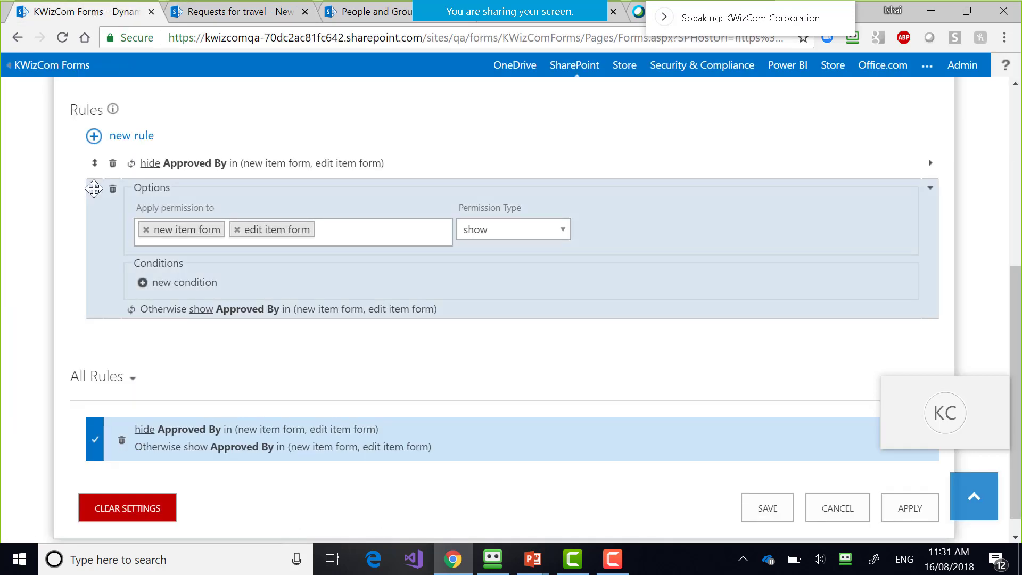
{"action": "left_click_drag", "start_coordinate": [95, 184], "coordinate": [107, 334]}
{"action": "left_click_drag", "start_coordinate": [95, 188], "coordinate": [370, 218]}
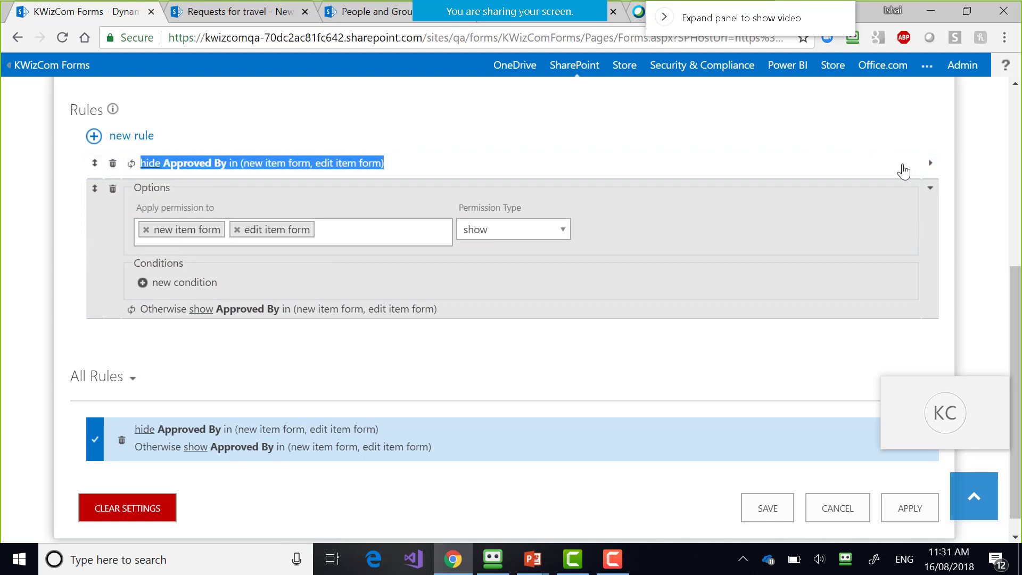
- Collapse the expanded unconditional show rule, and try again to swap the order of the two Approved By rules
{"action": "left_click_drag", "start_coordinate": [904, 172], "coordinate": [935, 193]}
{"action": "left_click", "coordinate": [935, 193]}
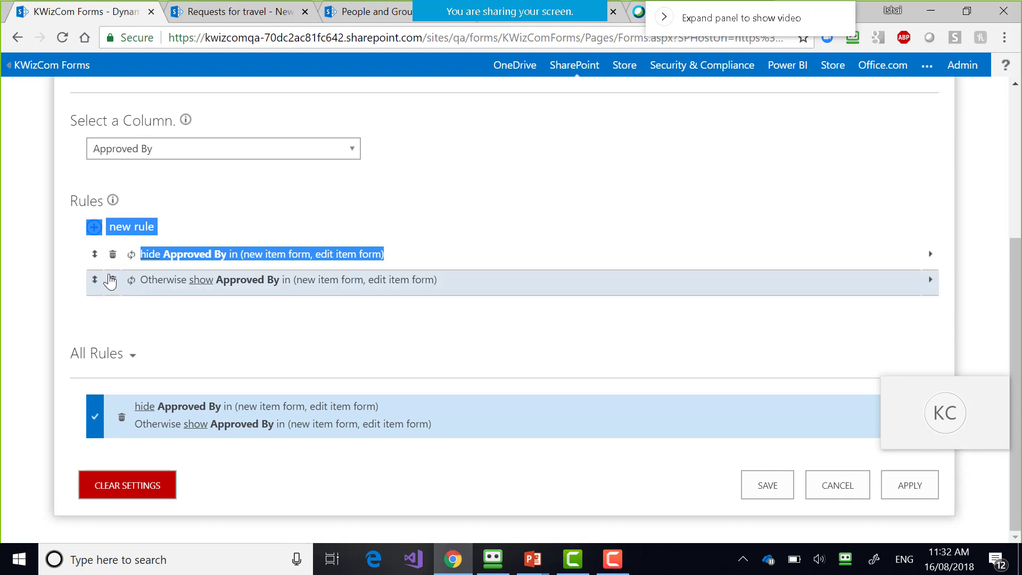
{"action": "left_click_drag", "start_coordinate": [98, 280], "coordinate": [114, 311]}
{"action": "left_click", "coordinate": [96, 256]}
{"action": "left_click", "coordinate": [97, 267]}
{"action": "right_click", "coordinate": [114, 309]}
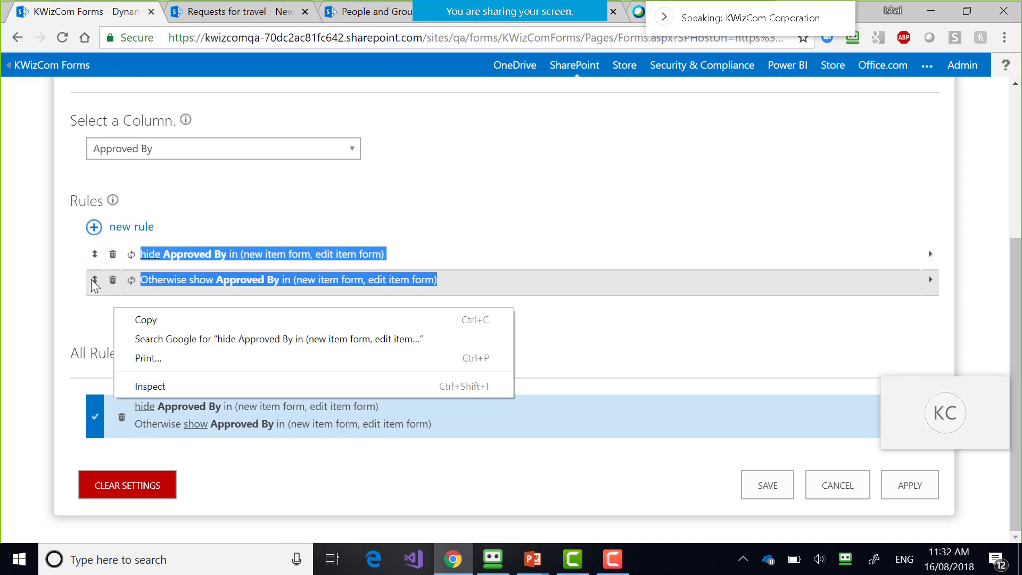
{"action": "left_click", "coordinate": [89, 305]}
{"action": "left_click", "coordinate": [92, 290]}
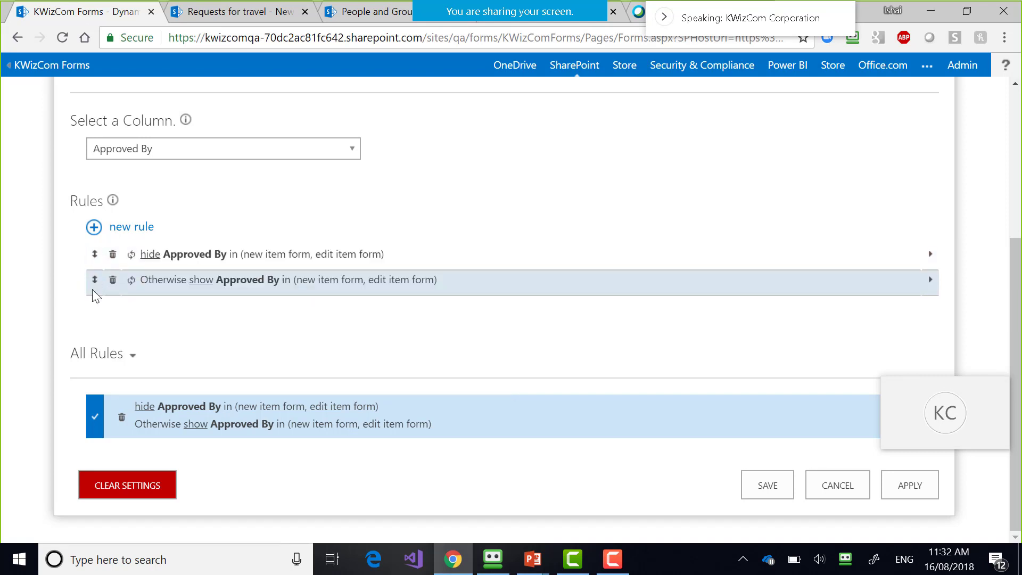
{"action": "left_click_drag", "start_coordinate": [96, 277], "coordinate": [101, 310]}
{"action": "left_click", "coordinate": [101, 313]}
- Choose Hotel Ordered as the column to configure, and start its first permission rule
{"action": "left_click", "coordinate": [331, 153]}
{"action": "left_click_drag", "start_coordinate": [351, 205], "coordinate": [355, 247]}
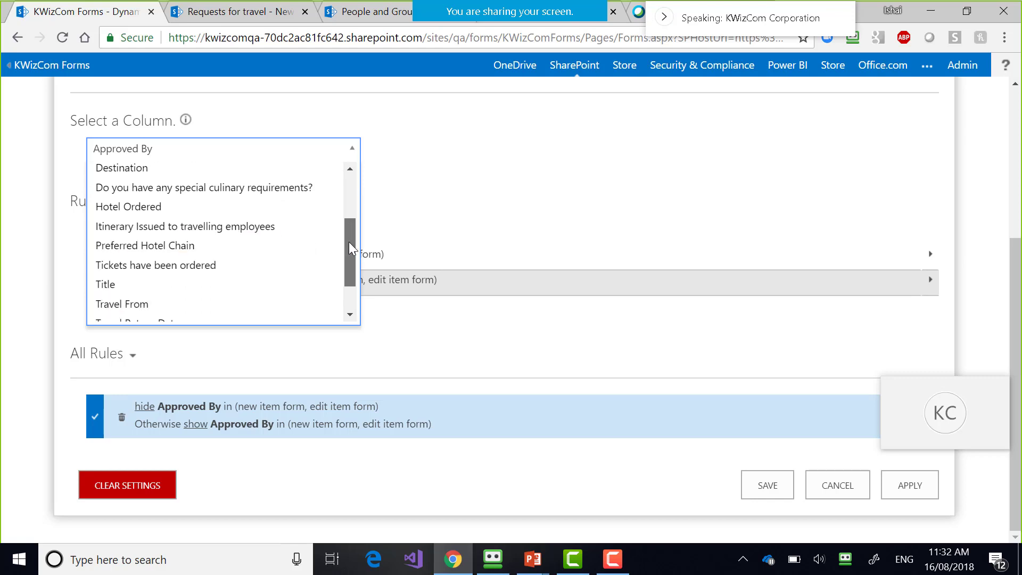
{"action": "left_click", "coordinate": [286, 212]}
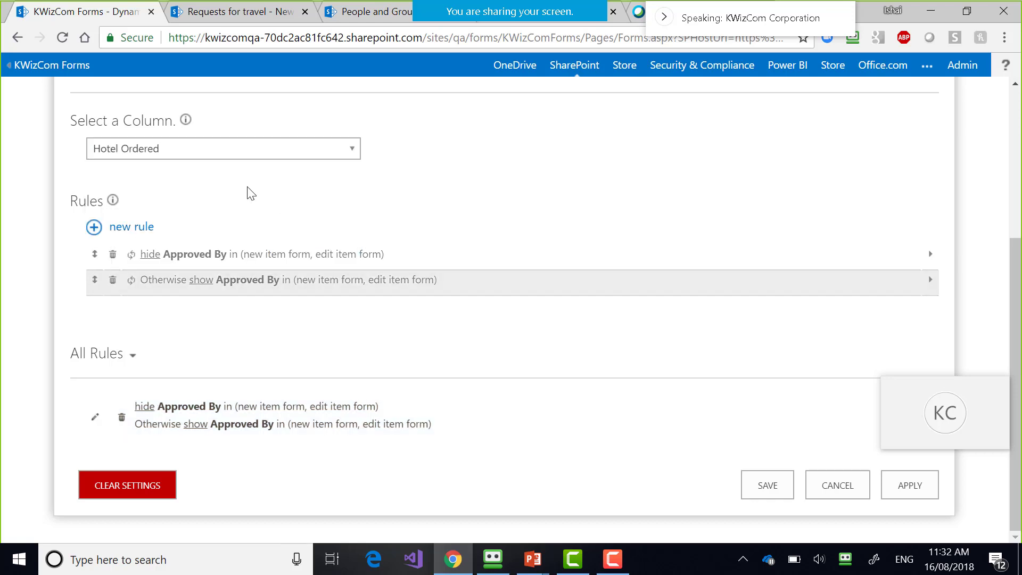
{"action": "left_click", "coordinate": [134, 267]}
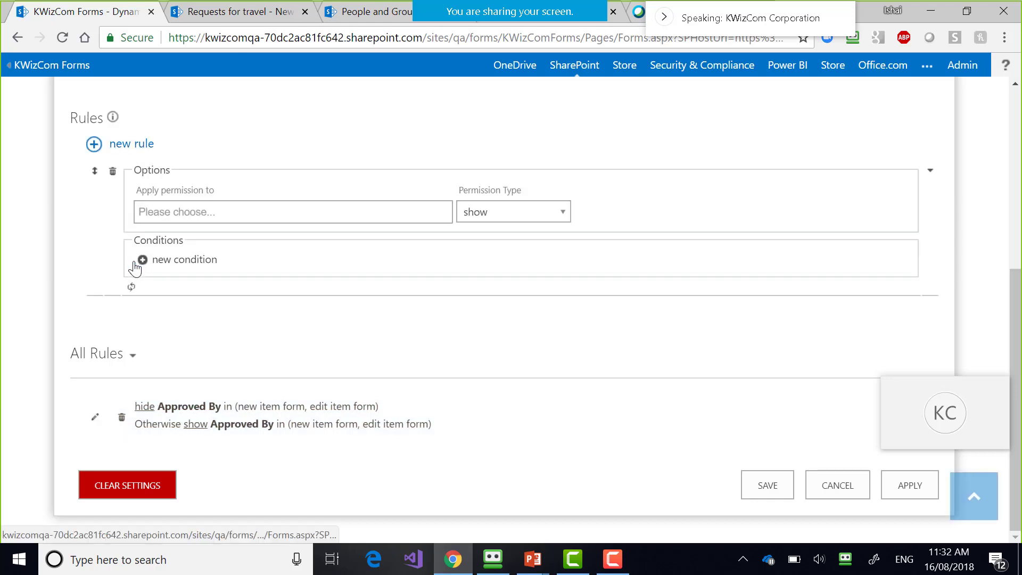
- Apply the Hotel Ordered rule to the new item form and edit item form, keeping the permission type at show
{"action": "left_click", "coordinate": [190, 216]}
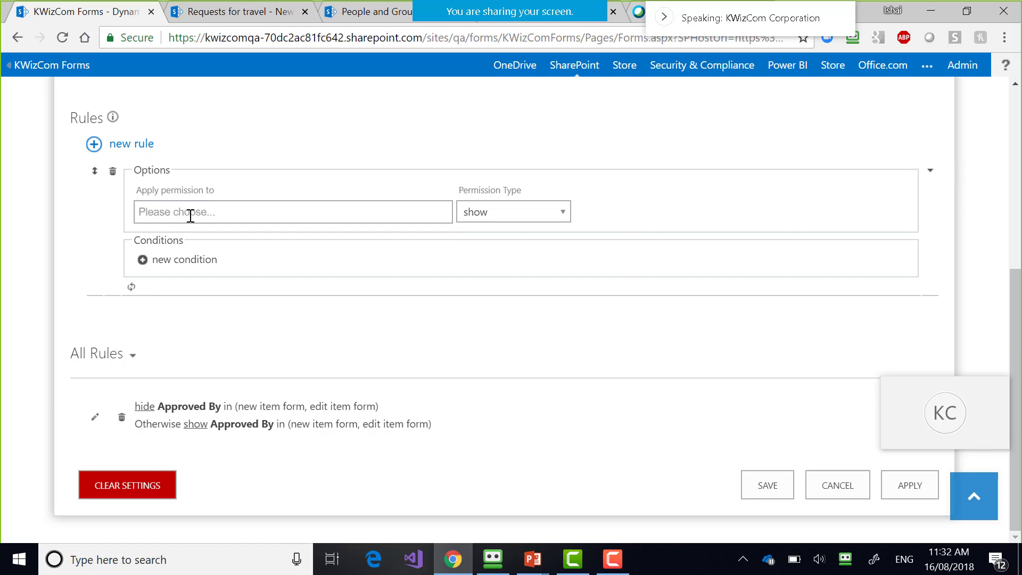
{"action": "left_click", "coordinate": [190, 216]}
{"action": "left_click", "coordinate": [182, 235]}
{"action": "left_click", "coordinate": [240, 207]}
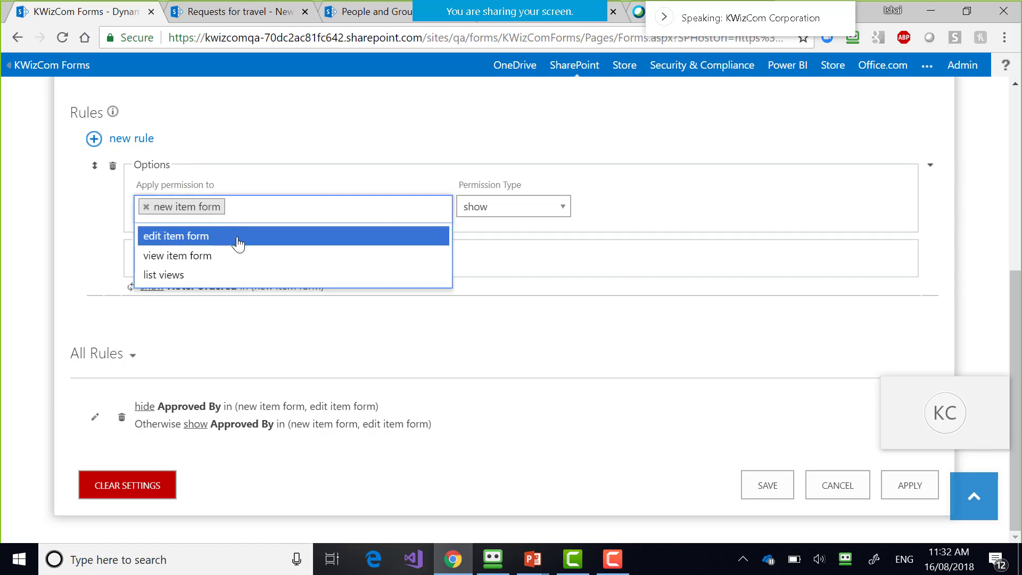
{"action": "left_click", "coordinate": [238, 244]}
{"action": "left_click", "coordinate": [504, 202]}
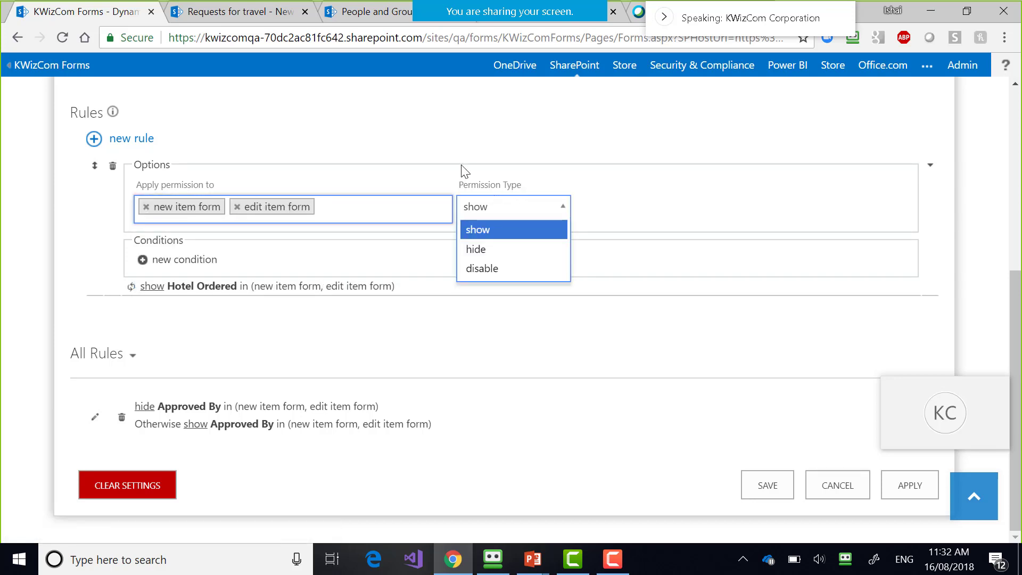
{"action": "left_click", "coordinate": [180, 265]}
- Add a condition to the show rule requiring that the current user is in the Travel Team group
{"action": "left_click", "coordinate": [185, 261]}
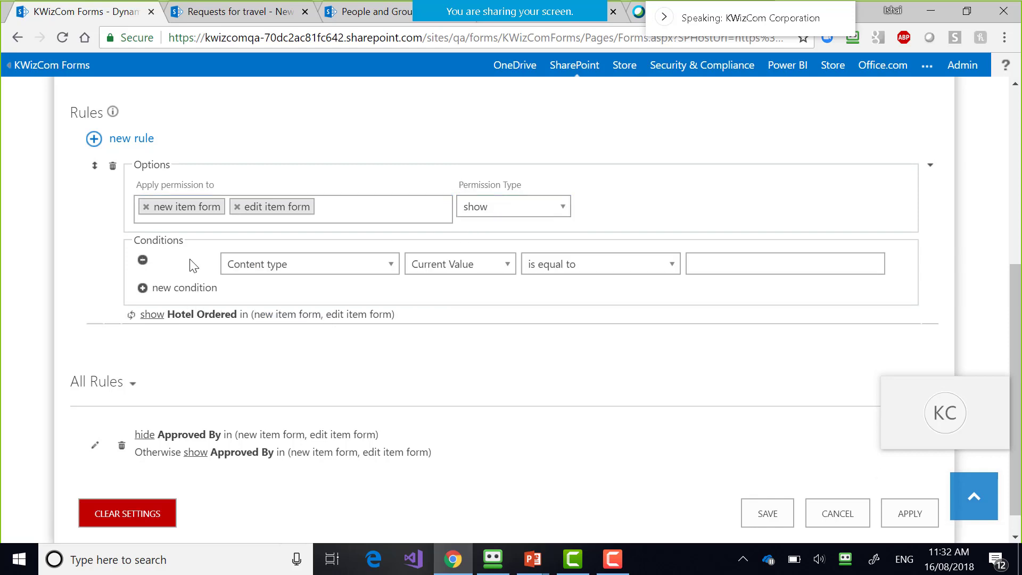
{"action": "left_click", "coordinate": [337, 269]}
{"action": "left_click", "coordinate": [304, 327]}
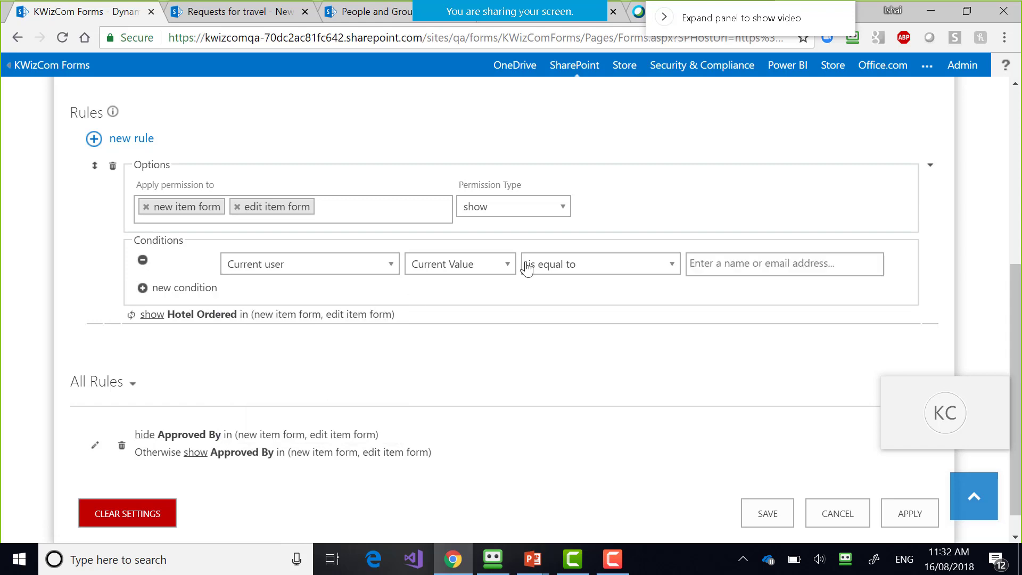
{"action": "left_click", "coordinate": [585, 264]}
{"action": "left_click", "coordinate": [551, 327]}
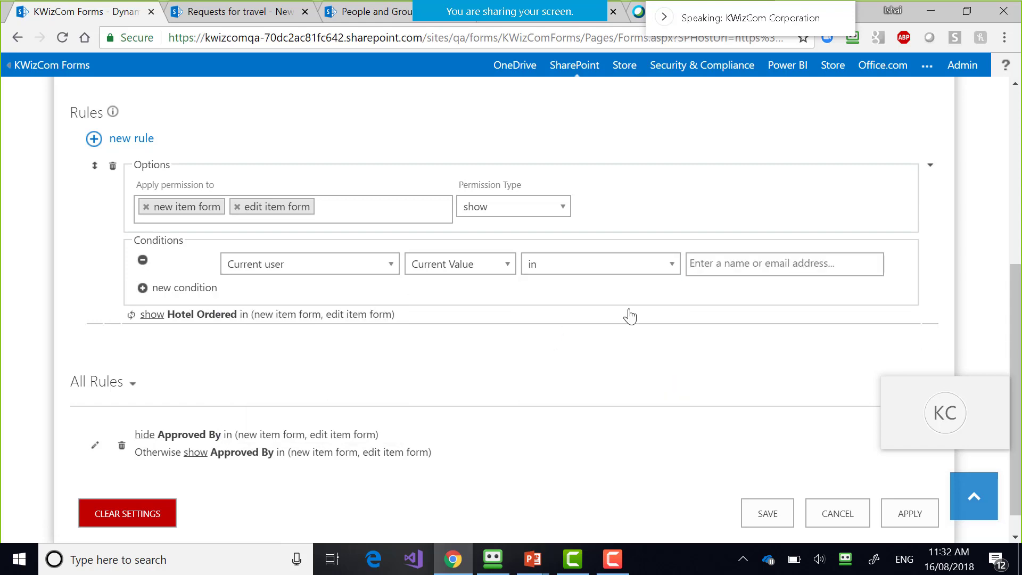
{"action": "left_click", "coordinate": [753, 268]}
{"action": "type", "text": "travel"}
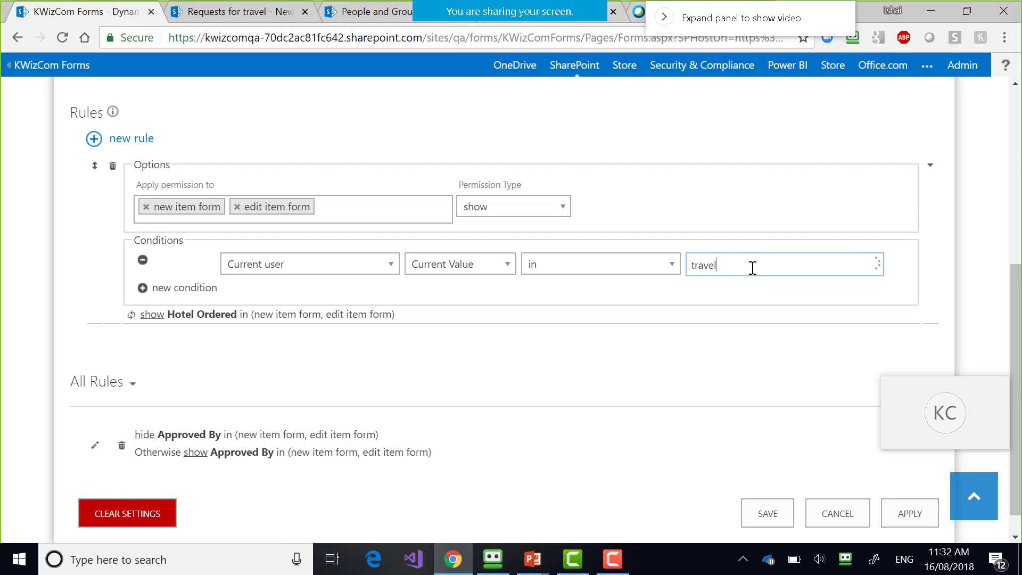
{"action": "left_click", "coordinate": [724, 308]}
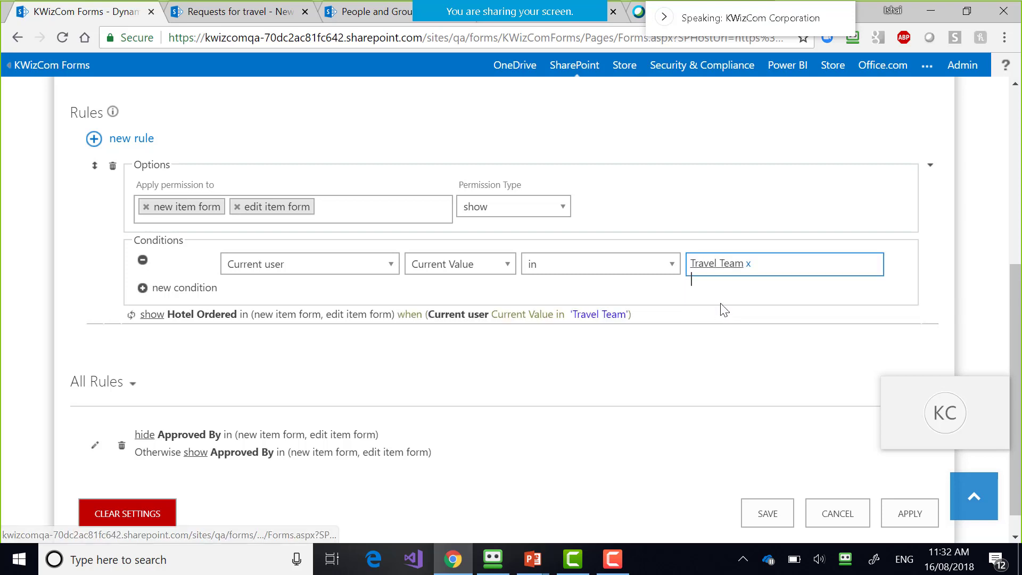
- Add an unconditional rule hiding Hotel Ordered in the new item form and edit item form, and apply the settings
{"action": "left_click", "coordinate": [128, 139]}
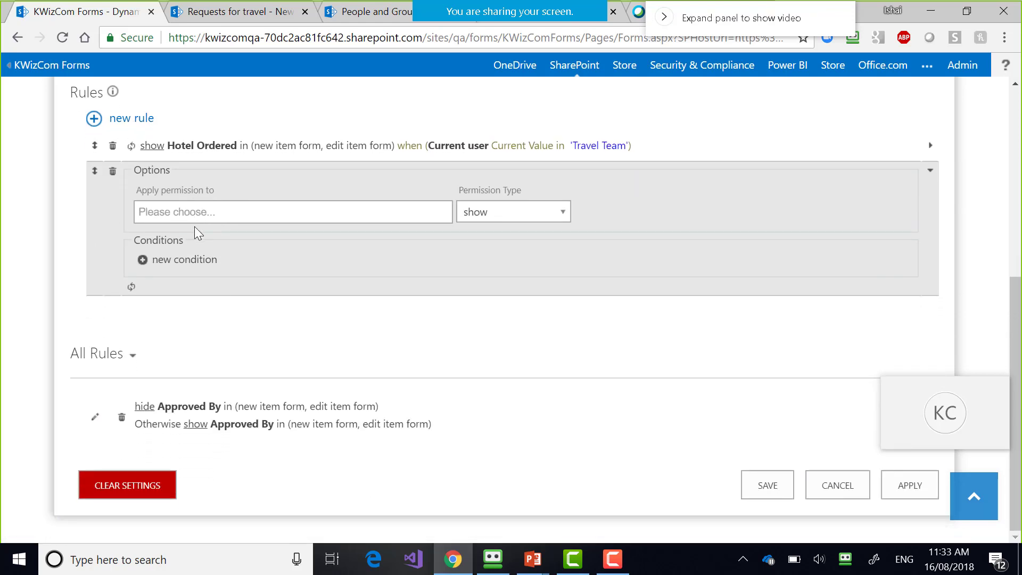
{"action": "left_click", "coordinate": [192, 213]}
{"action": "left_click", "coordinate": [178, 220]}
{"action": "left_click", "coordinate": [146, 241]}
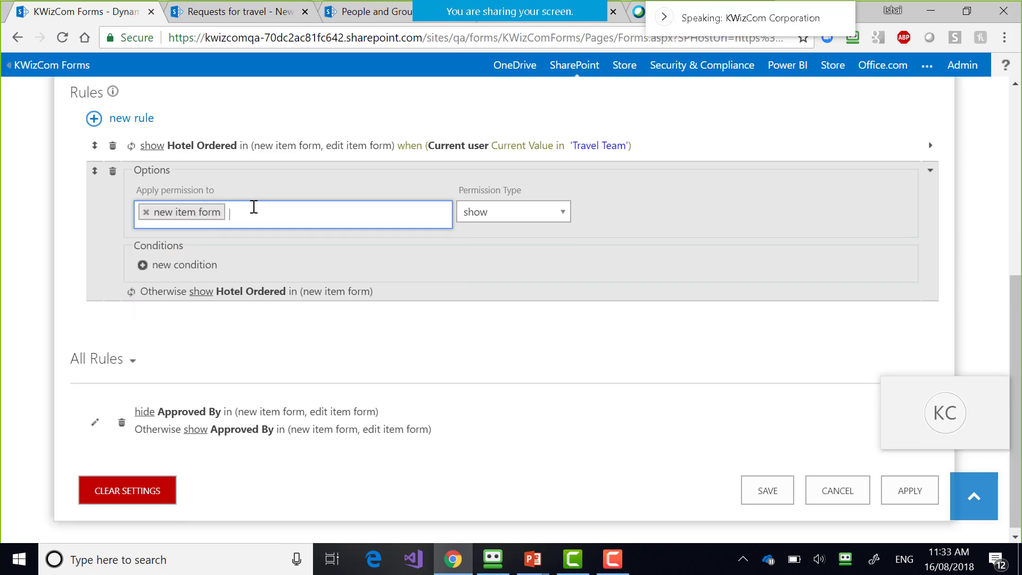
{"action": "left_click", "coordinate": [253, 208]}
{"action": "left_click", "coordinate": [242, 246]}
{"action": "left_click", "coordinate": [505, 217]}
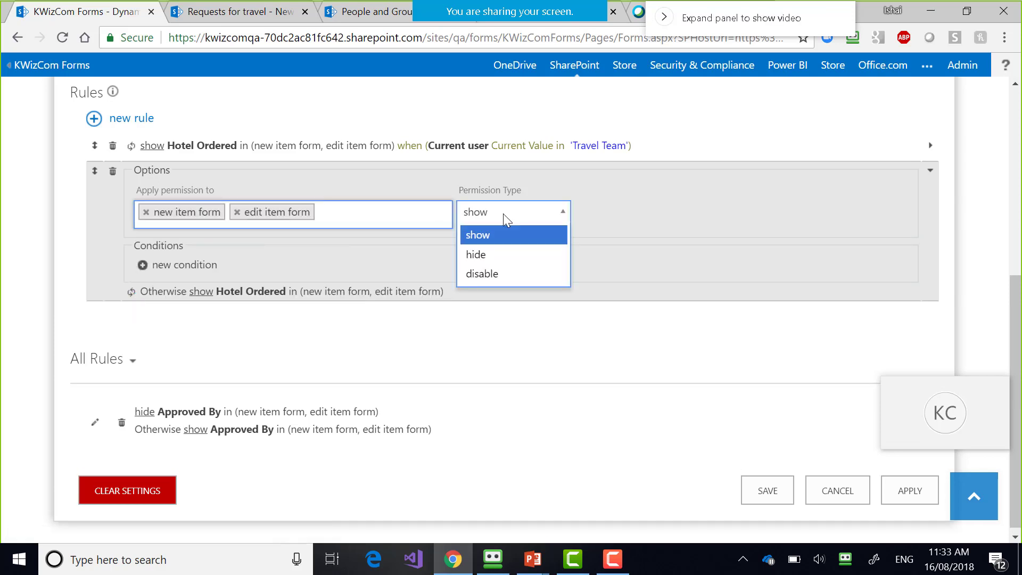
{"action": "left_click", "coordinate": [486, 255]}
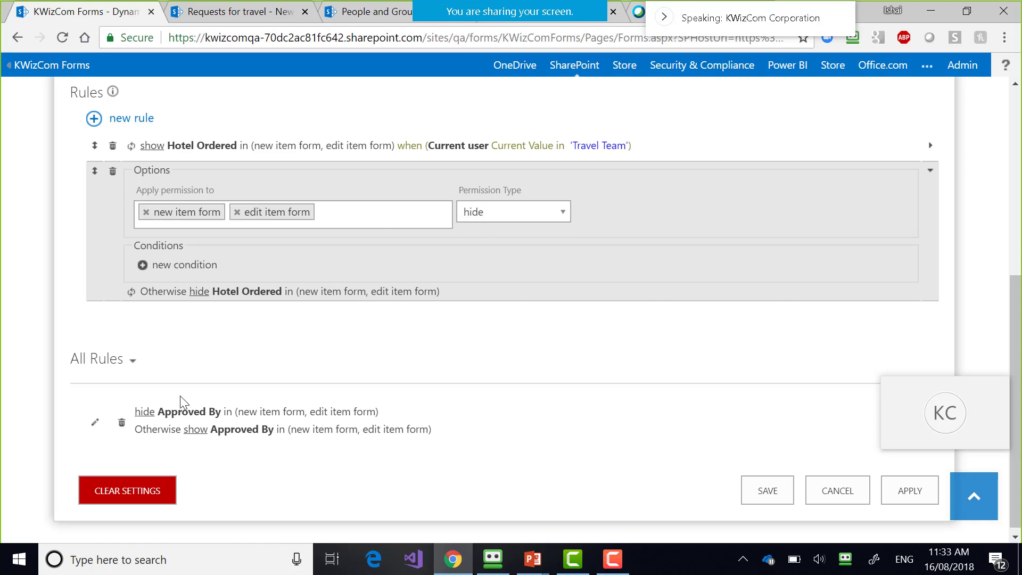
{"action": "left_click", "coordinate": [911, 491]}
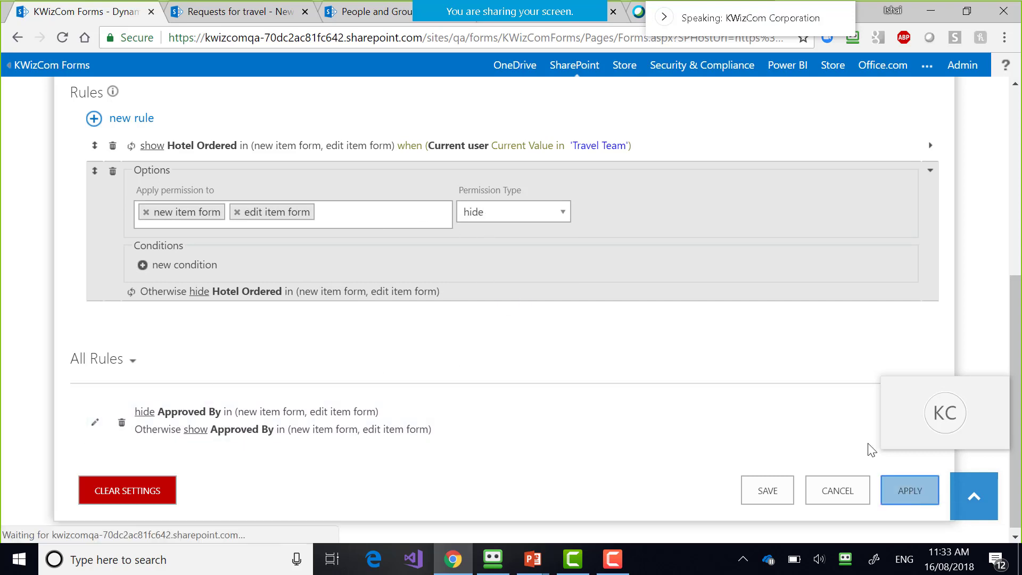
- Reload the travel new item form and check whether the Hotel Ordered field is displayed
{"action": "left_click", "coordinate": [267, 20]}
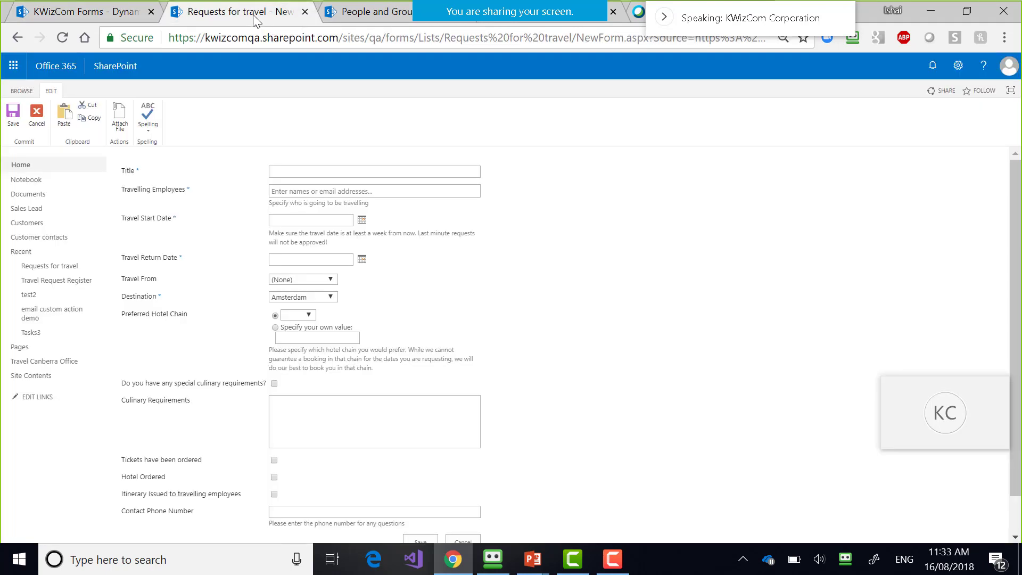
{"action": "left_click", "coordinate": [62, 38]}
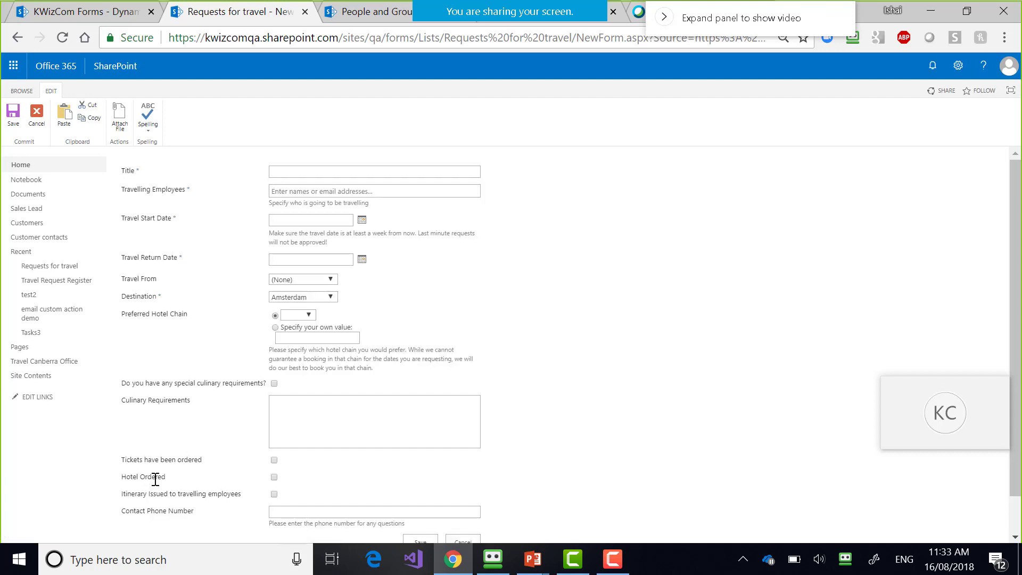
{"action": "triple_click", "coordinate": [155, 480]}
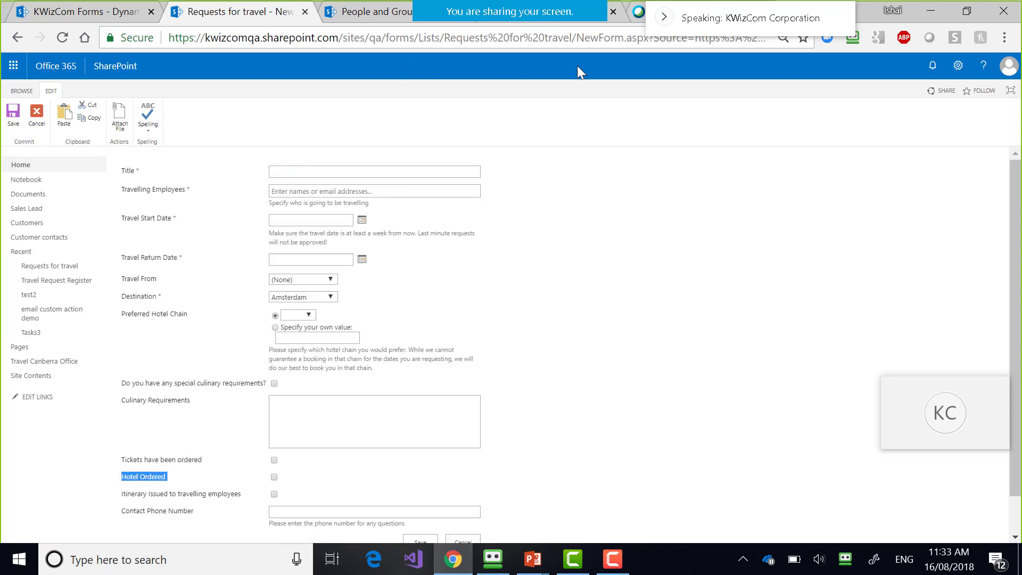
- Remove KWizCom Support from the Travel Team group
{"action": "mouse_move", "coordinate": [532, 17]}
{"action": "left_click", "coordinate": [556, 115]}
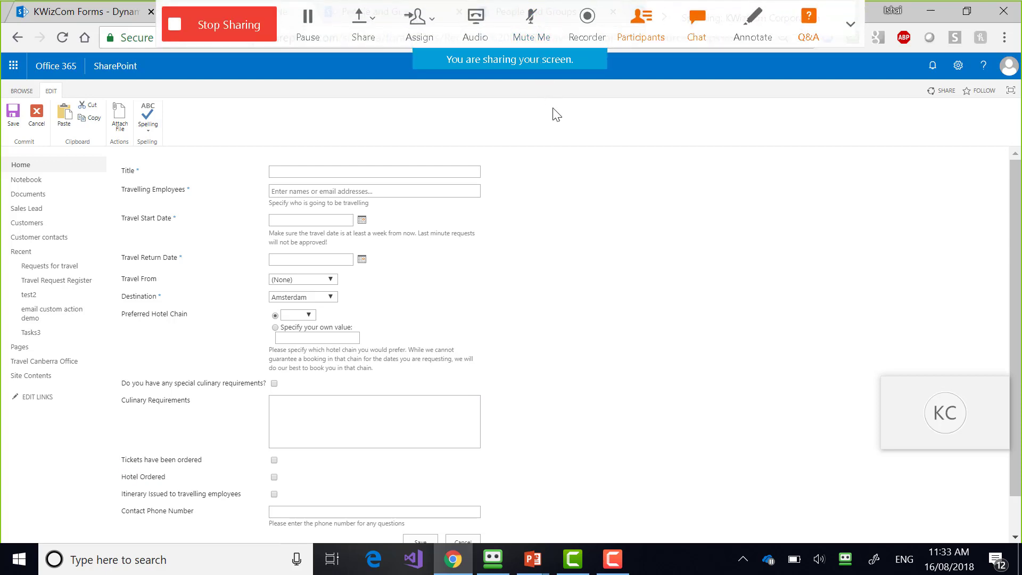
{"action": "key", "text": "ctrl+Tab"}
{"action": "key", "text": "ctrl+Tab"}
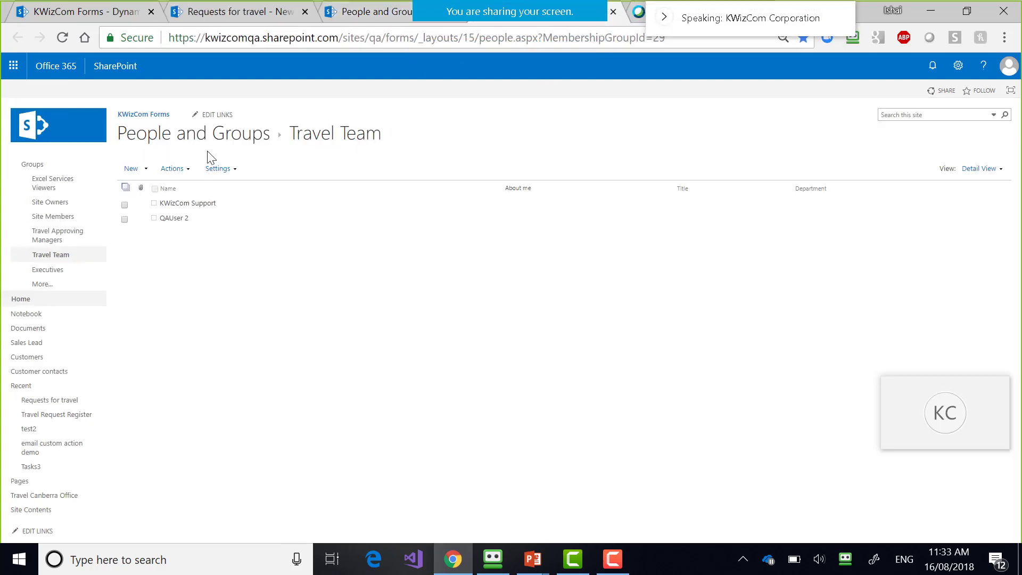
{"action": "left_click", "coordinate": [125, 204]}
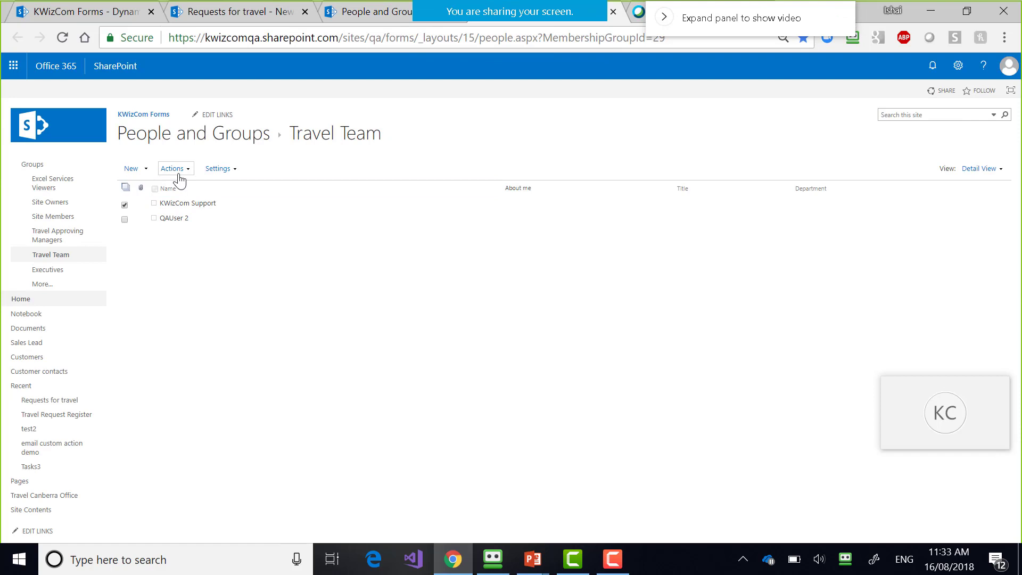
{"action": "left_click", "coordinate": [176, 170]}
{"action": "left_click", "coordinate": [210, 243]}
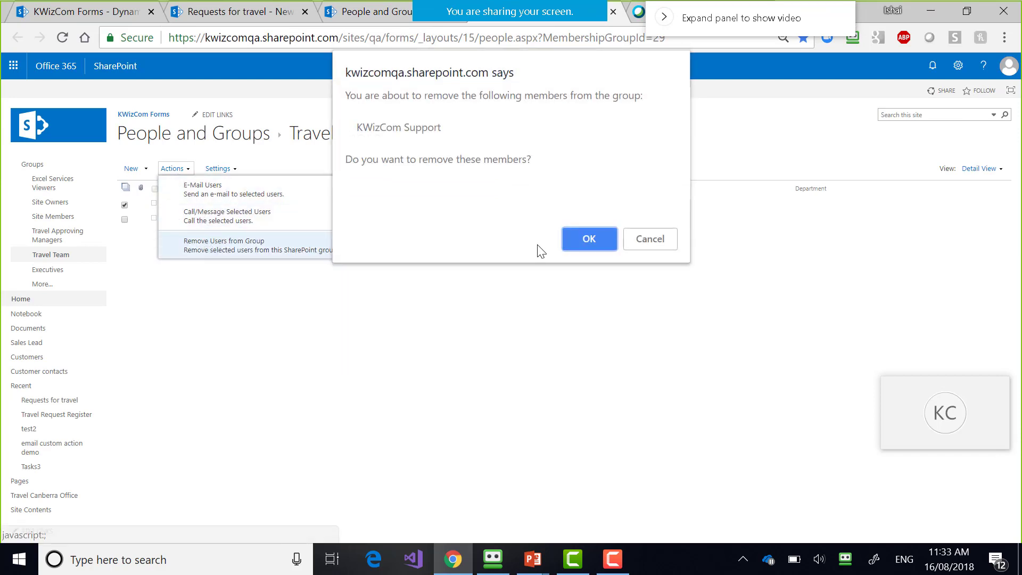
{"action": "left_click", "coordinate": [590, 236]}
- Recheck Hotel Ordered in the reloaded travel new item form, and return to the column permission settings to review the applied rules
{"action": "left_click", "coordinate": [205, 12]}
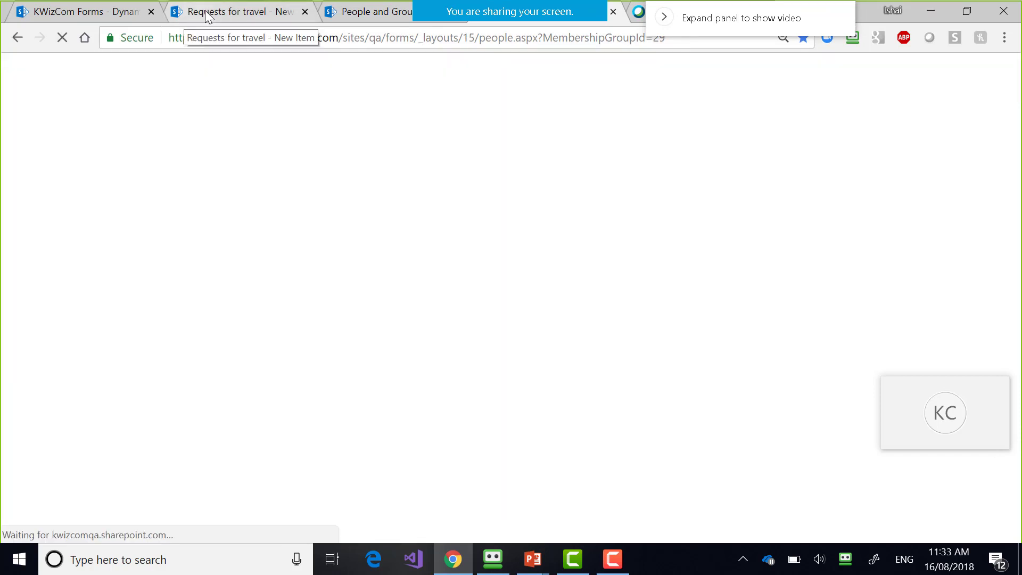
{"action": "key", "text": "F5"}
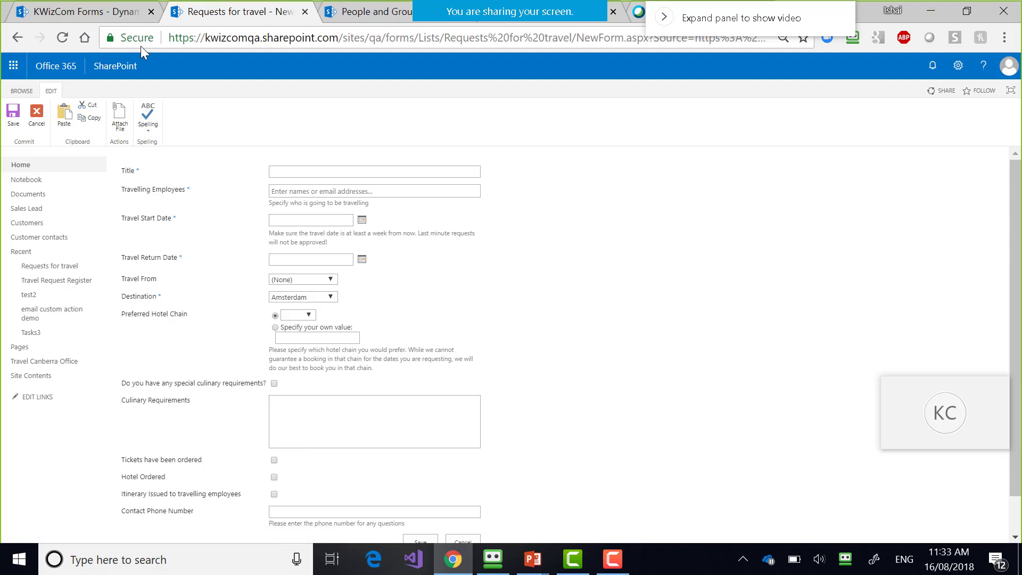
{"action": "left_click", "coordinate": [109, 12]}
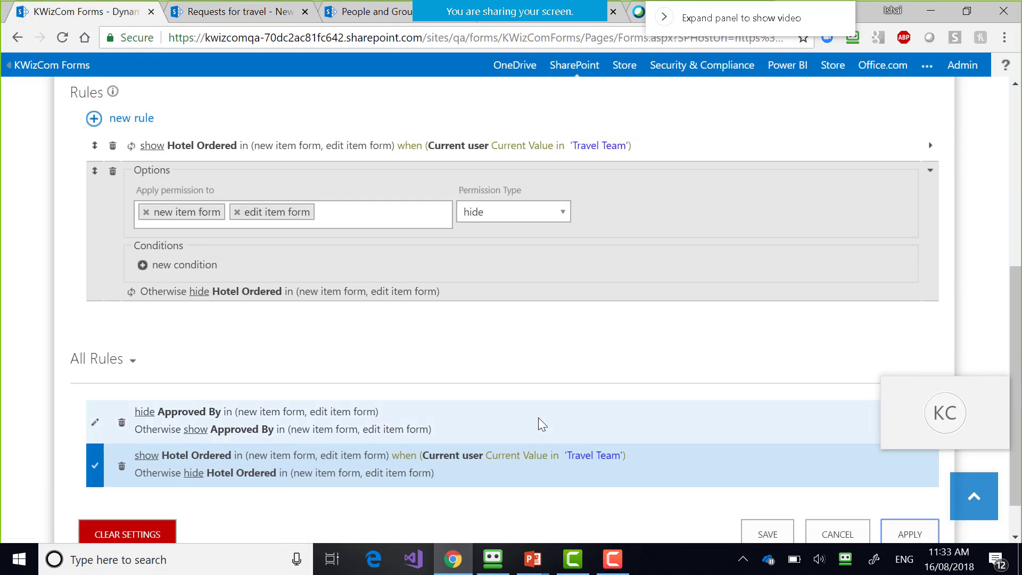
- Save the column permission settings, and reload the travel new item form to check the Hotel Ordered field
{"action": "left_click", "coordinate": [770, 533]}
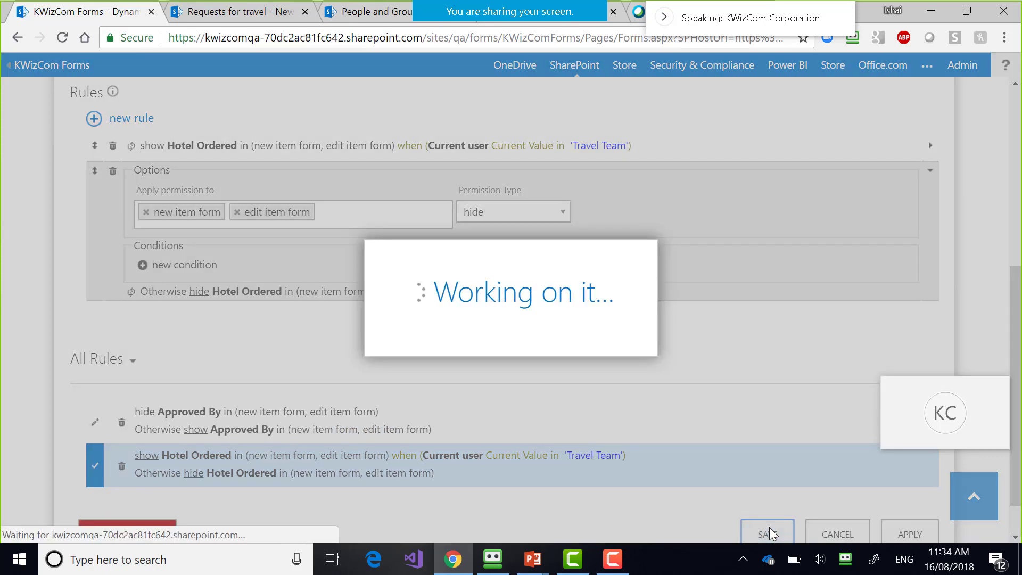
{"action": "left_click", "coordinate": [261, 14]}
{"action": "key", "text": "F5"}
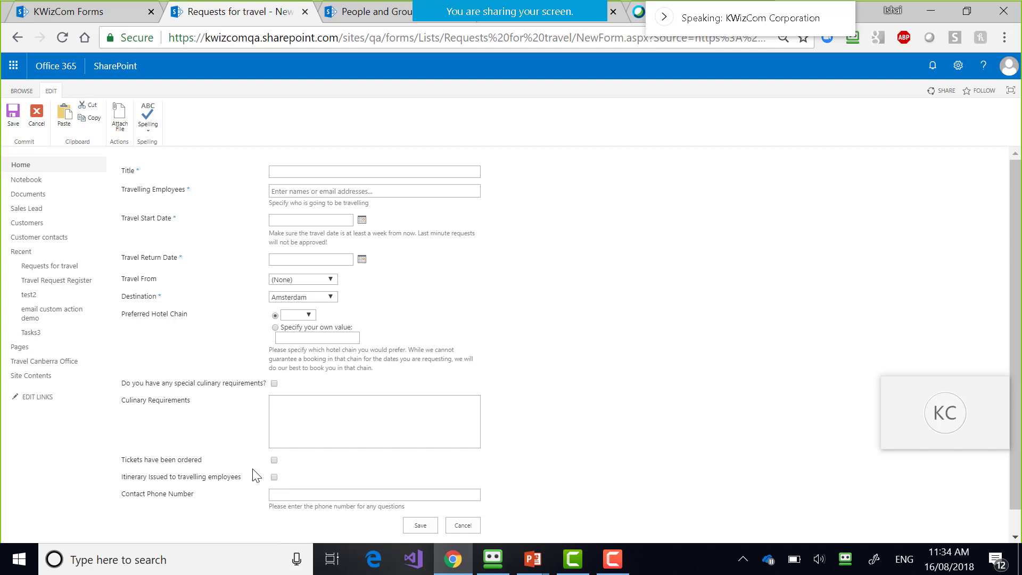
- Add KWizCom Support to the Travel Team group and share the site with that account
{"action": "mouse_move", "coordinate": [545, 24]}
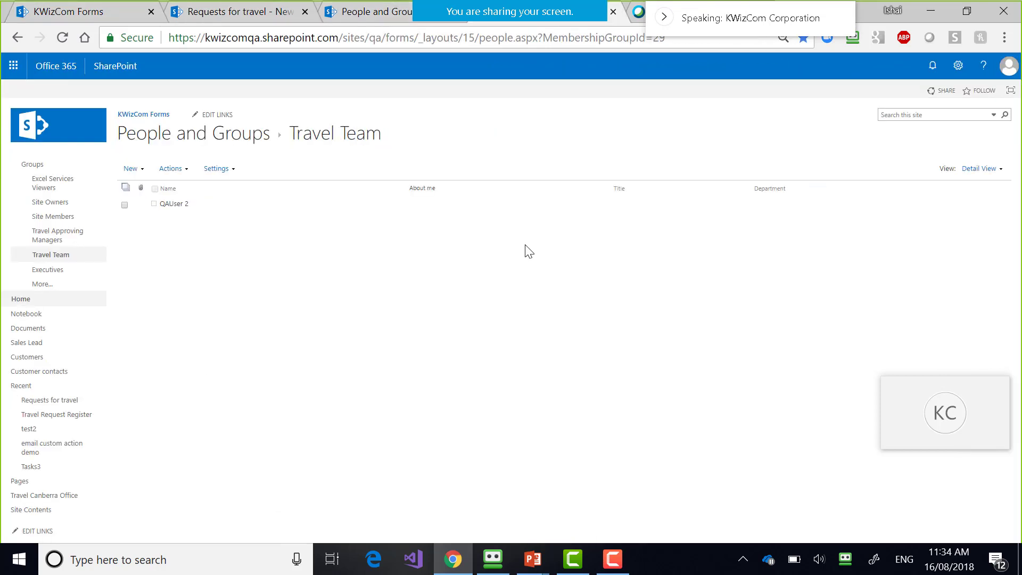
{"action": "left_click", "coordinate": [129, 169]}
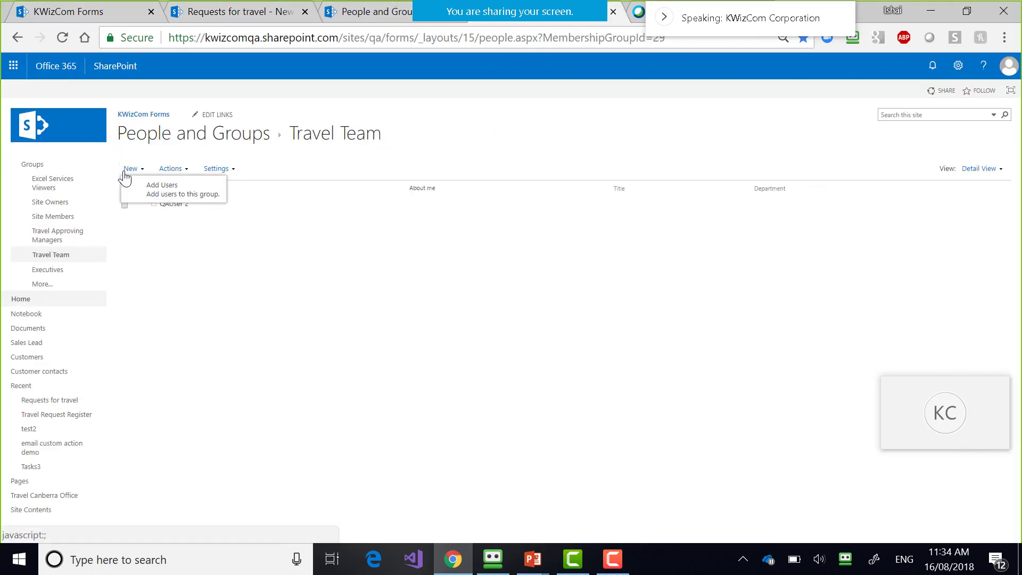
{"action": "left_click", "coordinate": [162, 185]}
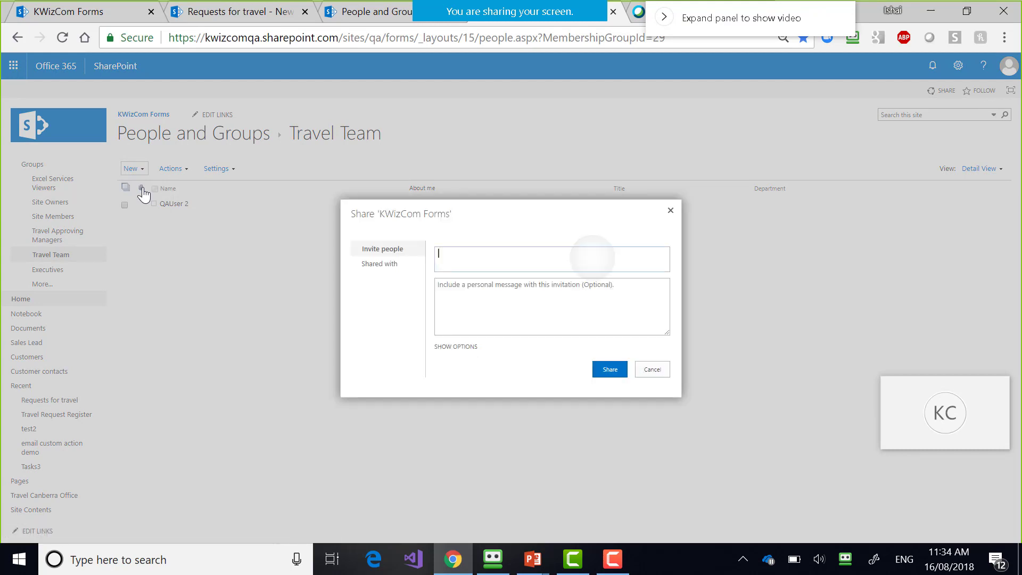
{"action": "type", "text": "support"}
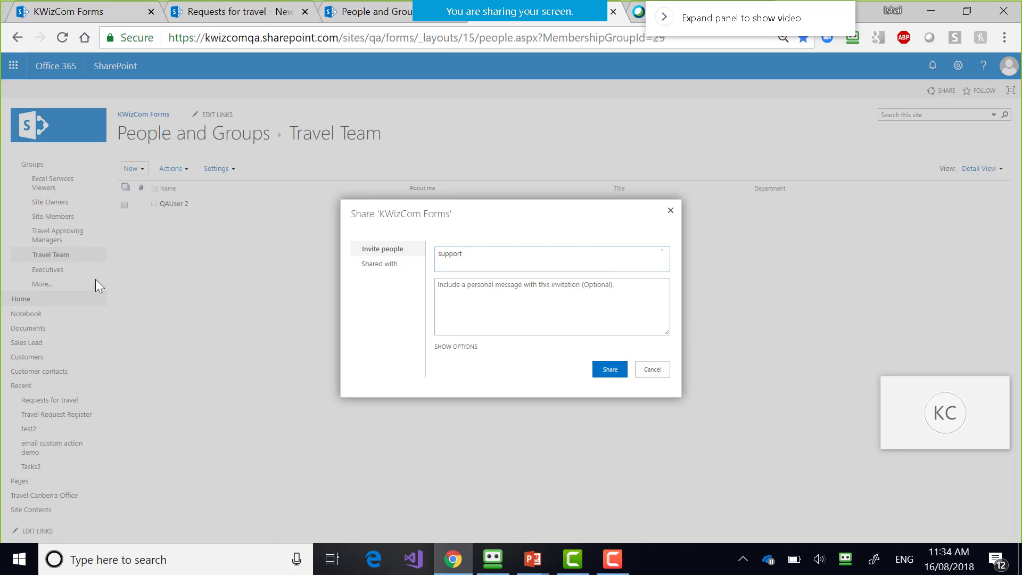
{"action": "left_click", "coordinate": [553, 280]}
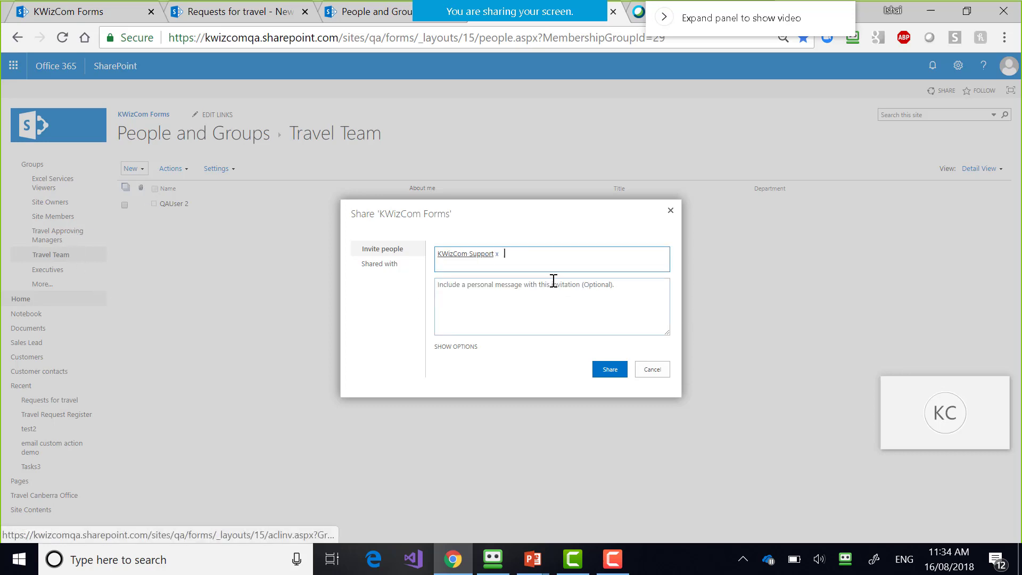
{"action": "left_click", "coordinate": [611, 369]}
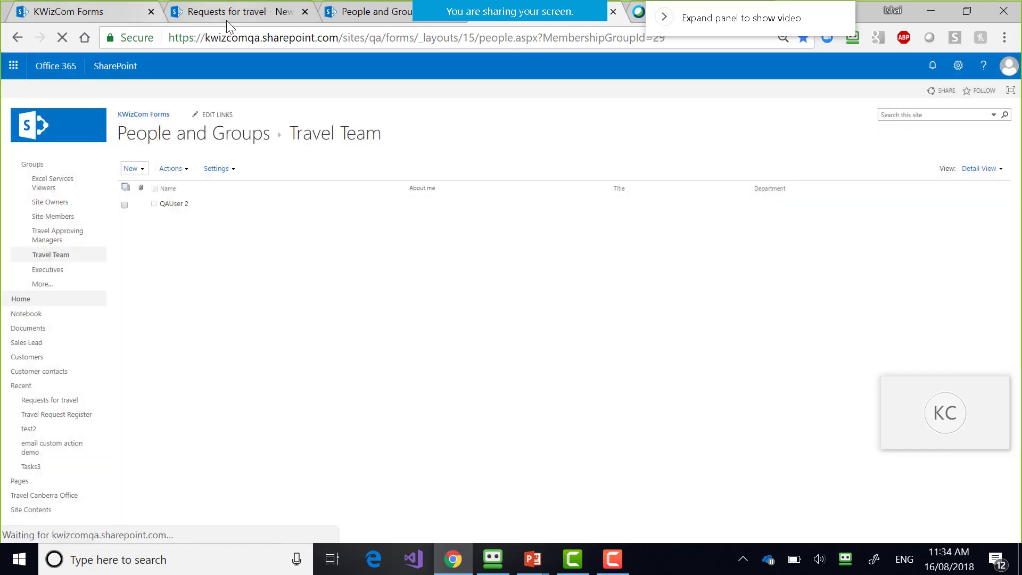
- Check the travel new item form for Hotel Ordered, and reopen the Dynamic Column Permissions settings to review all rules
{"action": "left_click", "coordinate": [226, 20]}
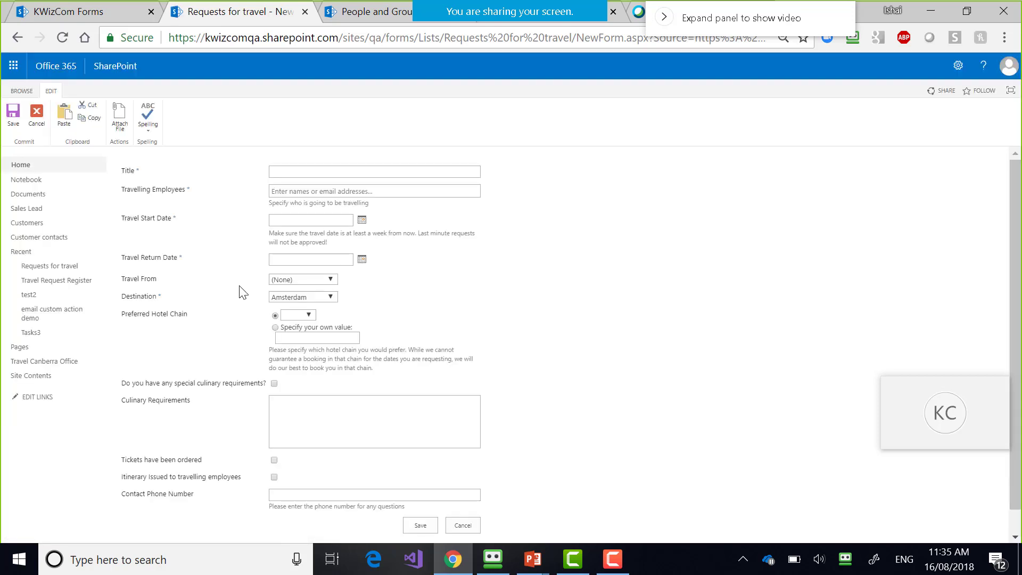
{"action": "left_click", "coordinate": [104, 11]}
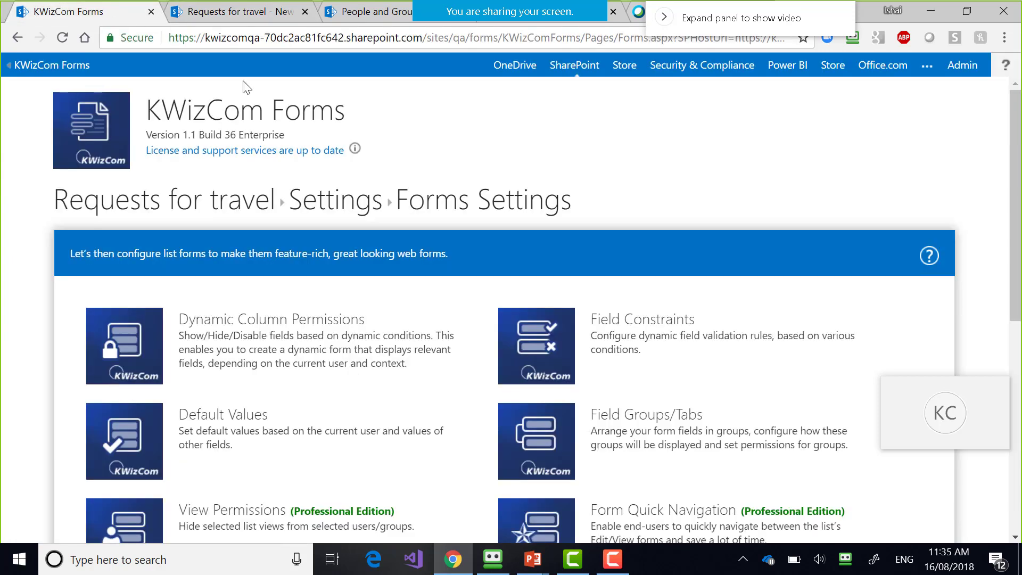
{"action": "left_click", "coordinate": [138, 347]}
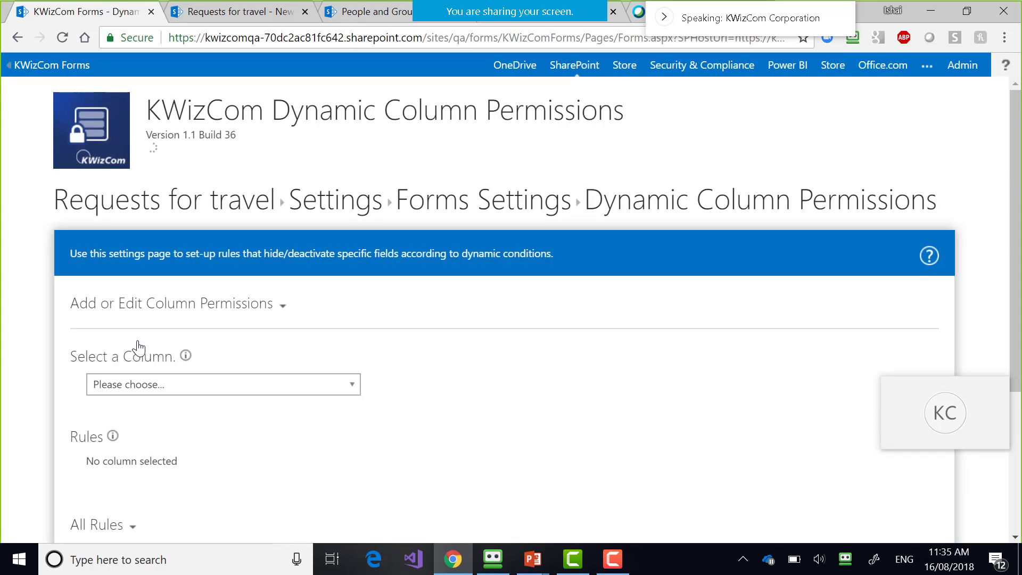
{"action": "scroll", "coordinate": [138, 347], "scroll_direction": "down", "scroll_amount": 4}
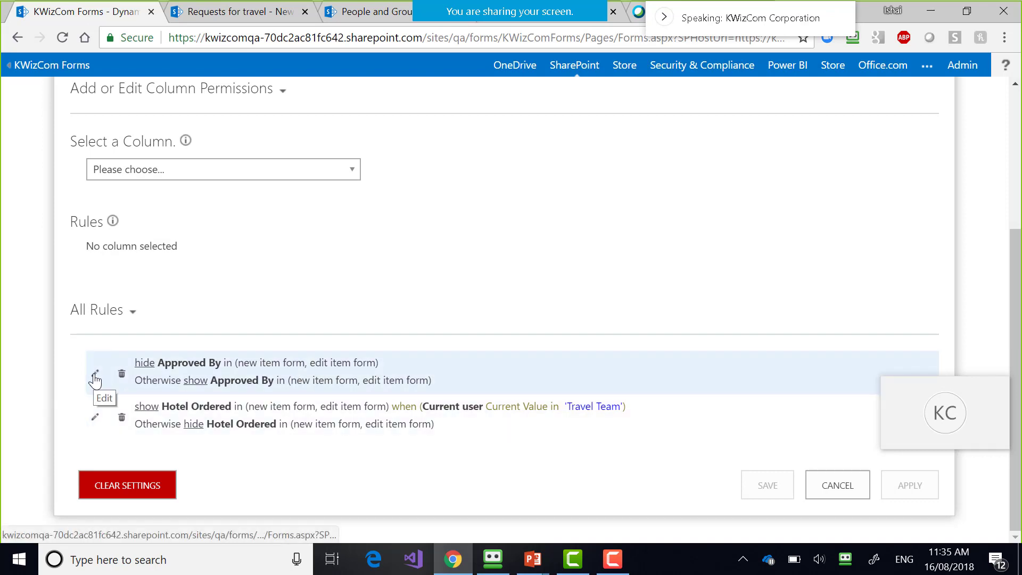
- Edit the Approved By hide rule, adding the condition that Current user is not in Travel Approving Managers
{"action": "left_click", "coordinate": [95, 373]}
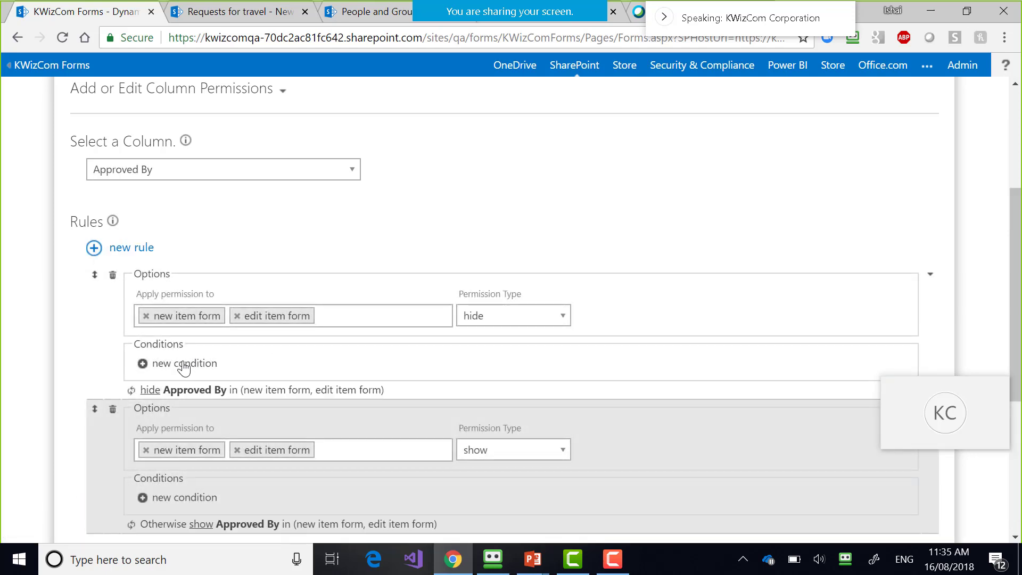
{"action": "left_click", "coordinate": [184, 368]}
{"action": "left_click", "coordinate": [235, 367]}
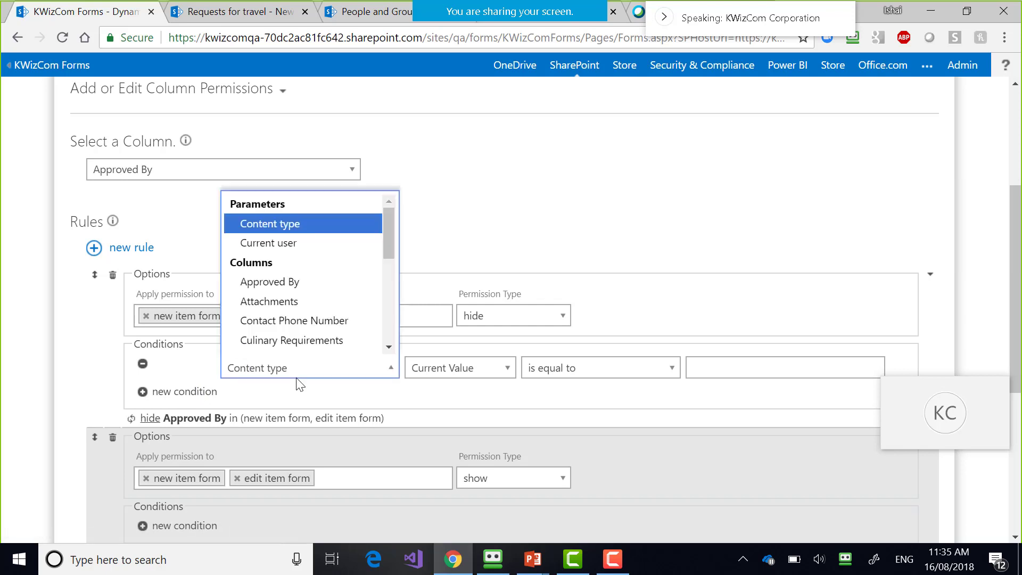
{"action": "left_click", "coordinate": [287, 227]}
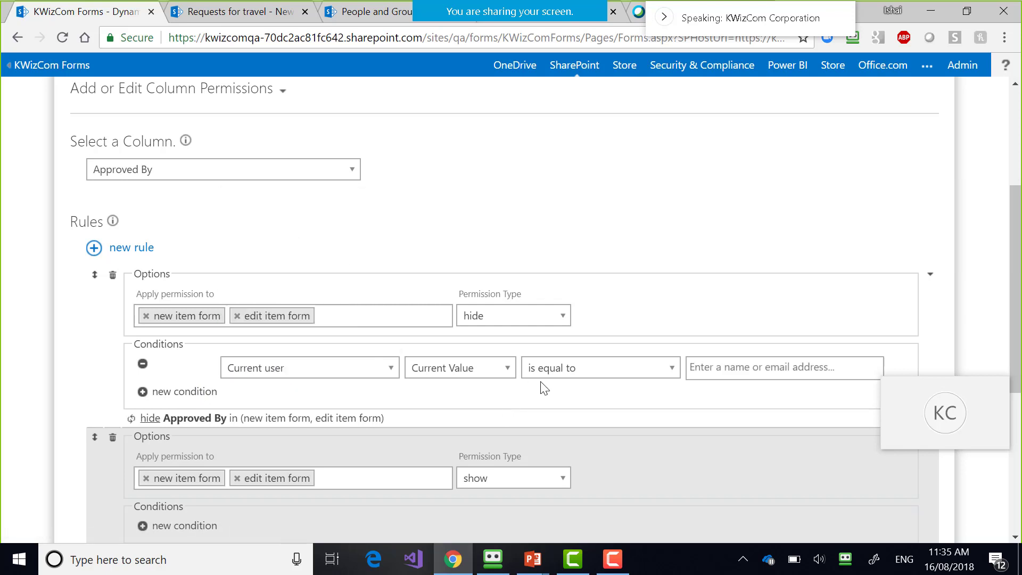
{"action": "left_click", "coordinate": [576, 368]}
{"action": "left_click", "coordinate": [545, 449]}
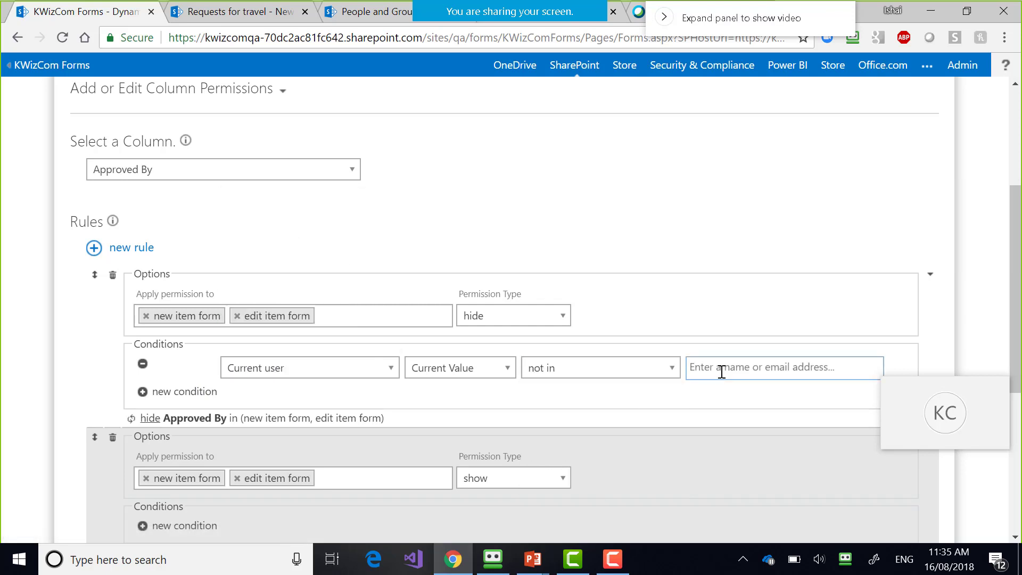
{"action": "left_click", "coordinate": [721, 370]}
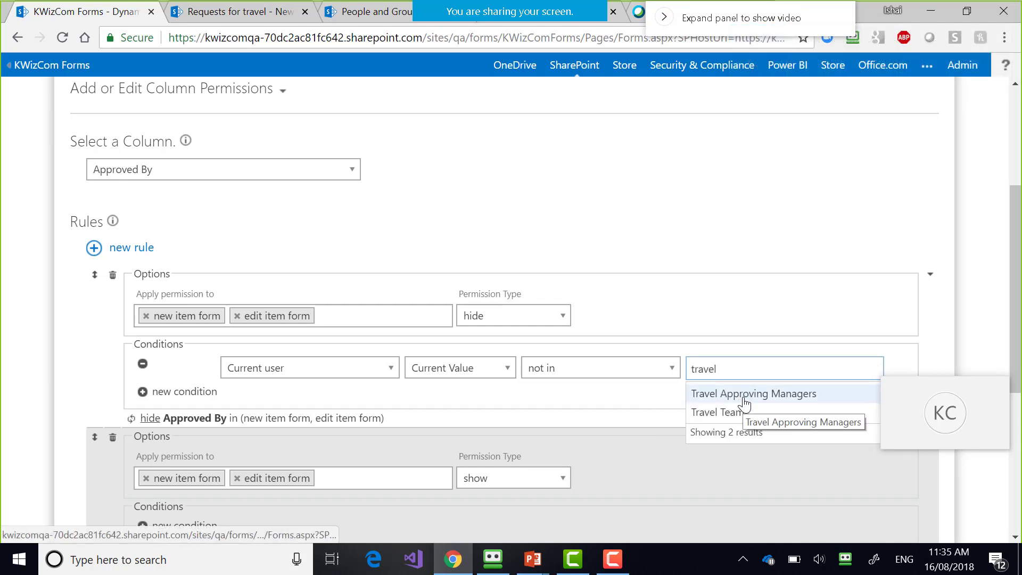
{"action": "left_click", "coordinate": [744, 404]}
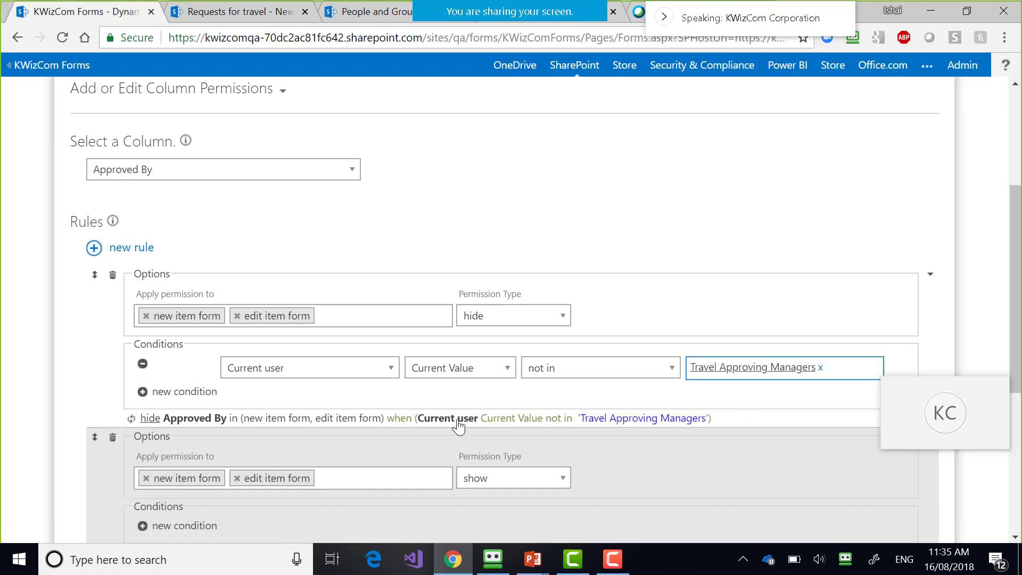
- Delete the fallback show rule for Approved By and apply the column permission changes
{"action": "scroll", "coordinate": [458, 426], "scroll_direction": "down", "scroll_amount": 4}
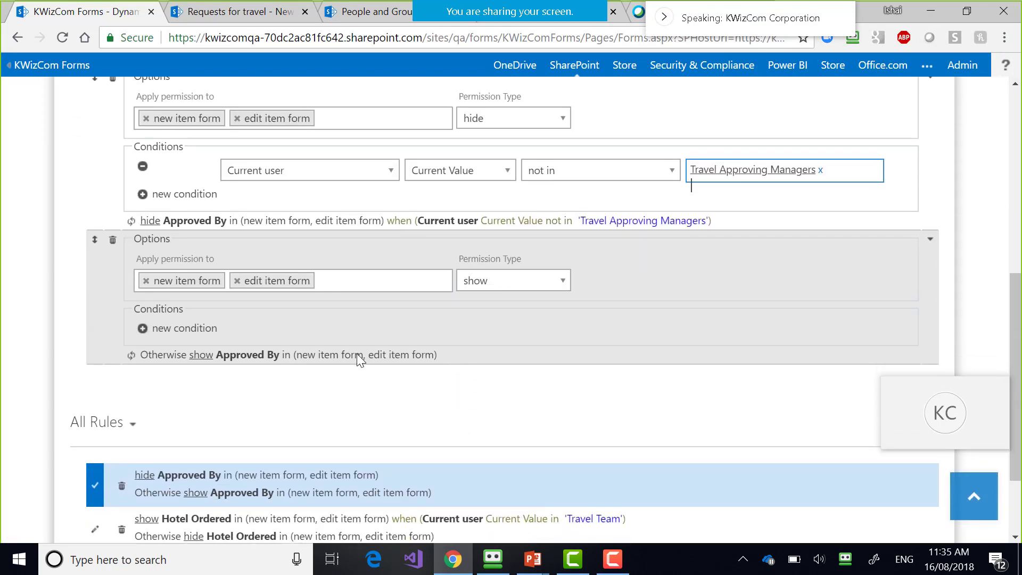
{"action": "left_click", "coordinate": [112, 241]}
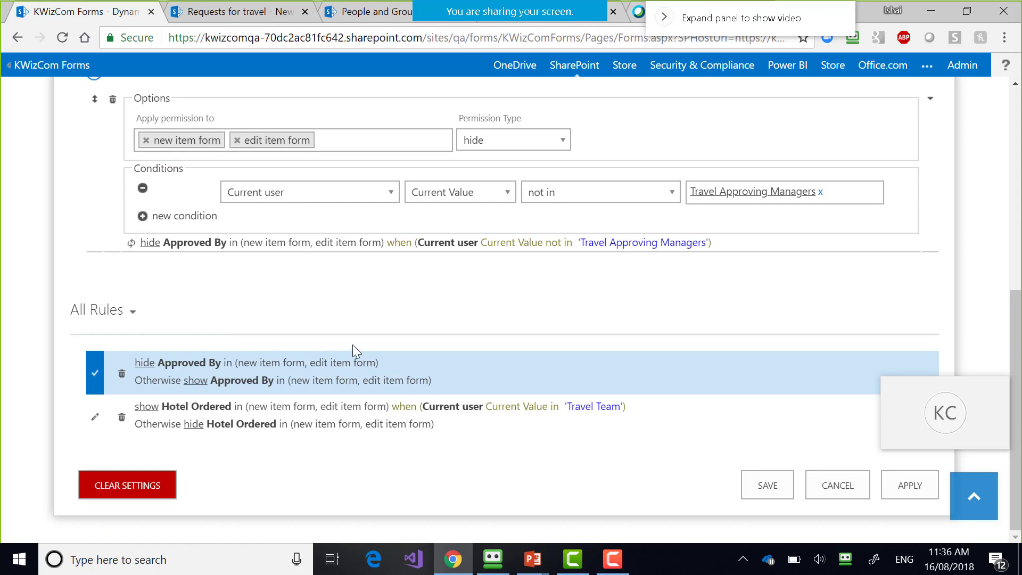
{"action": "left_click", "coordinate": [892, 489]}
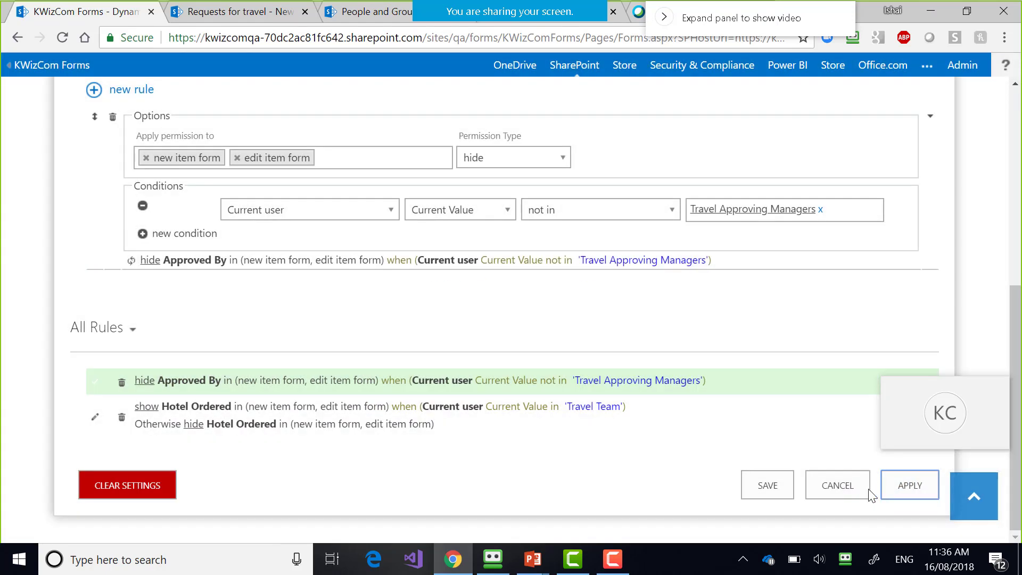
- Open the Hotel Ordered rules for editing and delete the show rule conditioned on Travel Team
{"action": "left_click", "coordinate": [96, 418]}
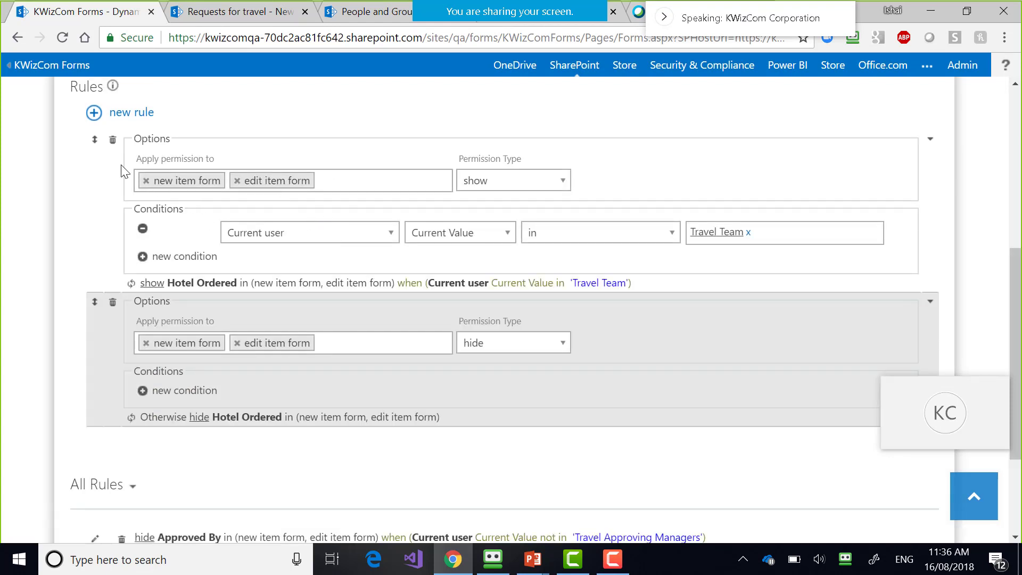
{"action": "left_click", "coordinate": [112, 139]}
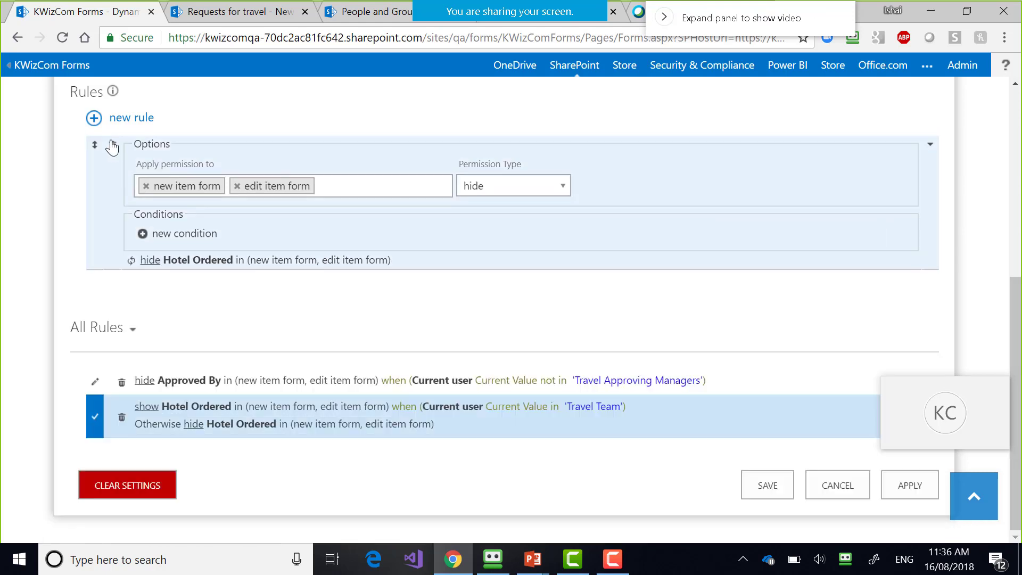
- Add a condition to the Hotel Ordered hide rule that Current user is not in Travel Team, and save the settings
{"action": "left_click", "coordinate": [191, 232]}
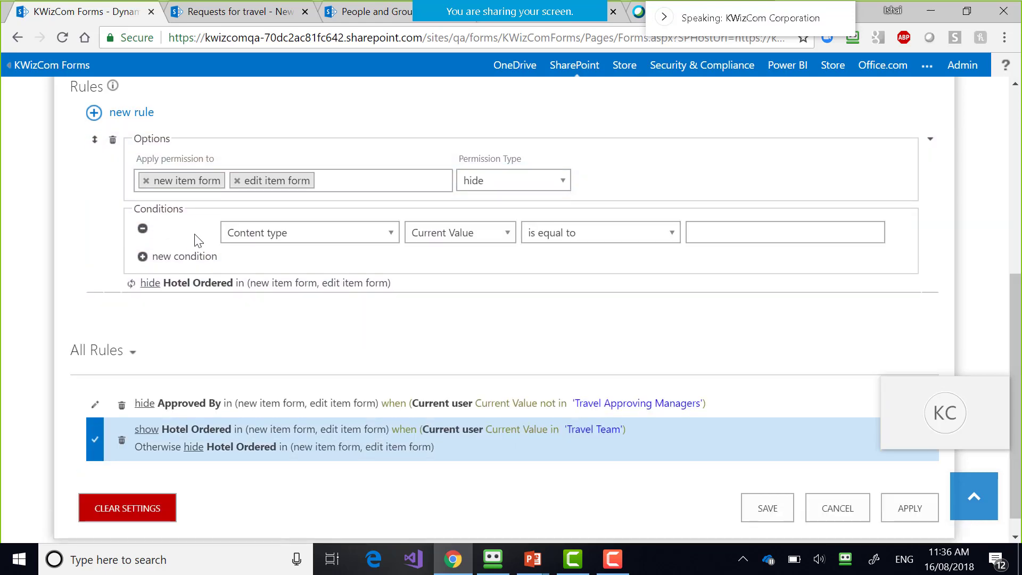
{"action": "left_click", "coordinate": [285, 238]}
{"action": "left_click", "coordinate": [320, 293]}
{"action": "left_click", "coordinate": [562, 233]}
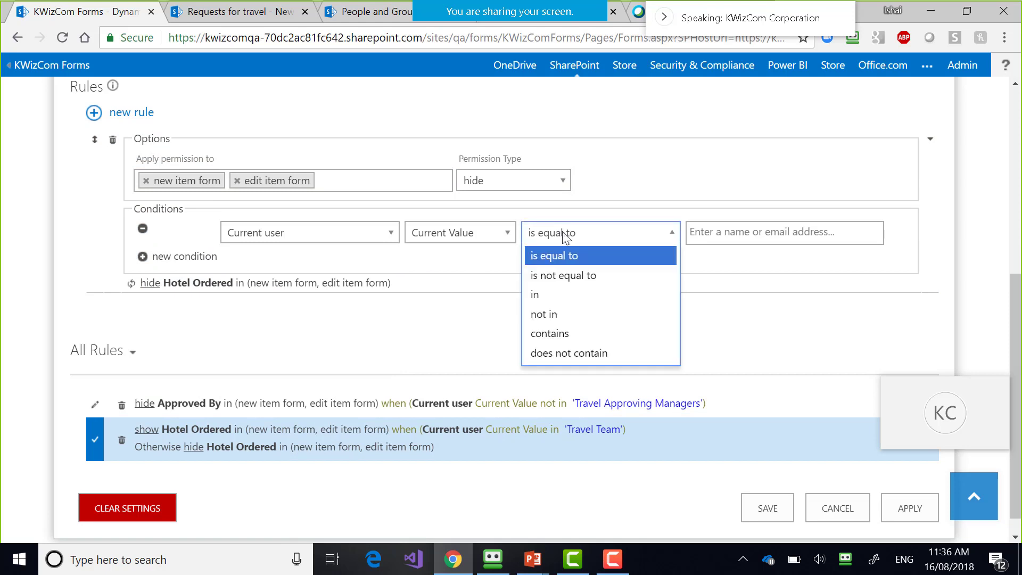
{"action": "left_click", "coordinate": [558, 312]}
{"action": "left_click", "coordinate": [754, 235]}
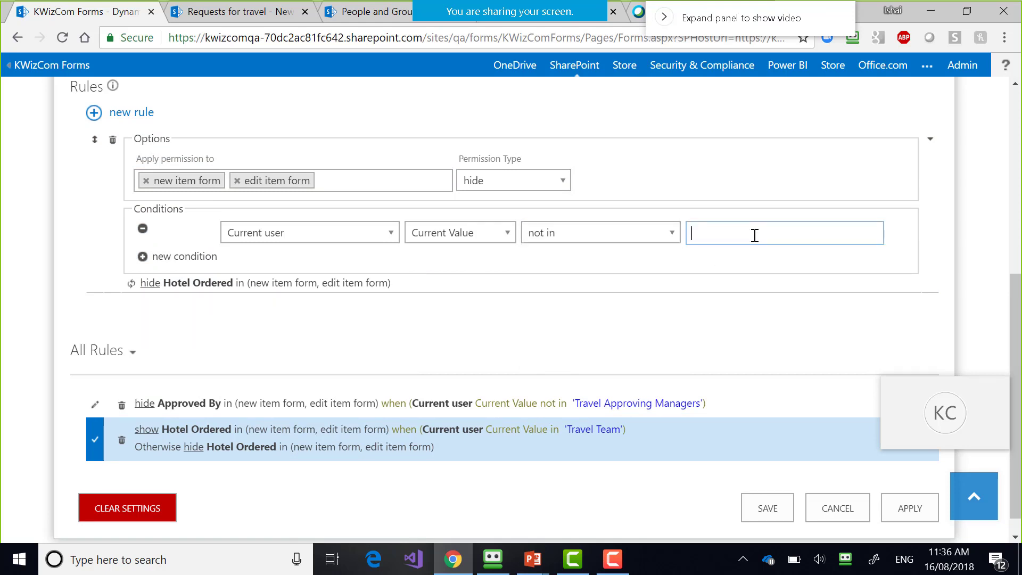
{"action": "type", "text": "trave"}
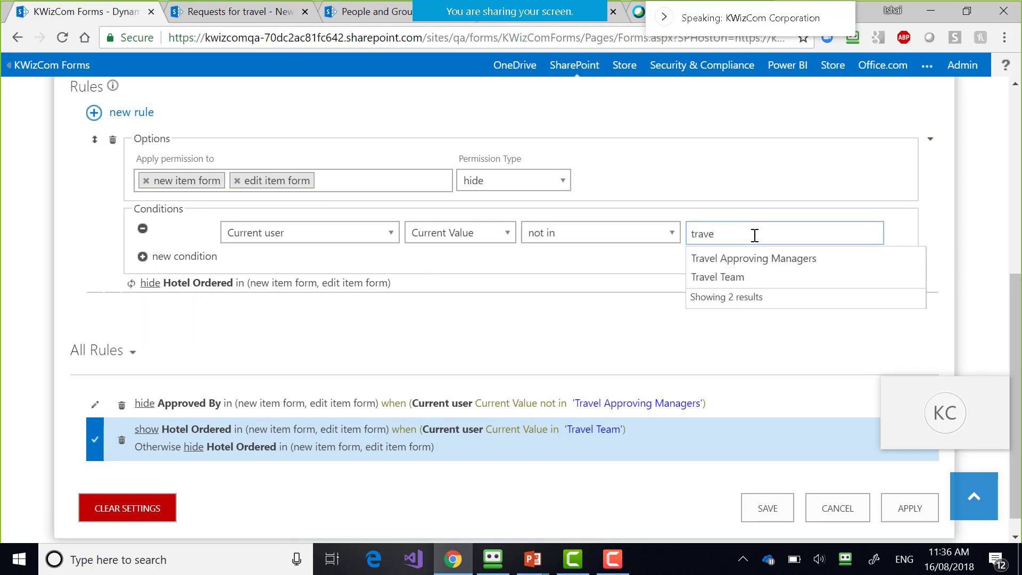
{"action": "left_click", "coordinate": [732, 277]}
{"action": "left_click", "coordinate": [764, 508]}
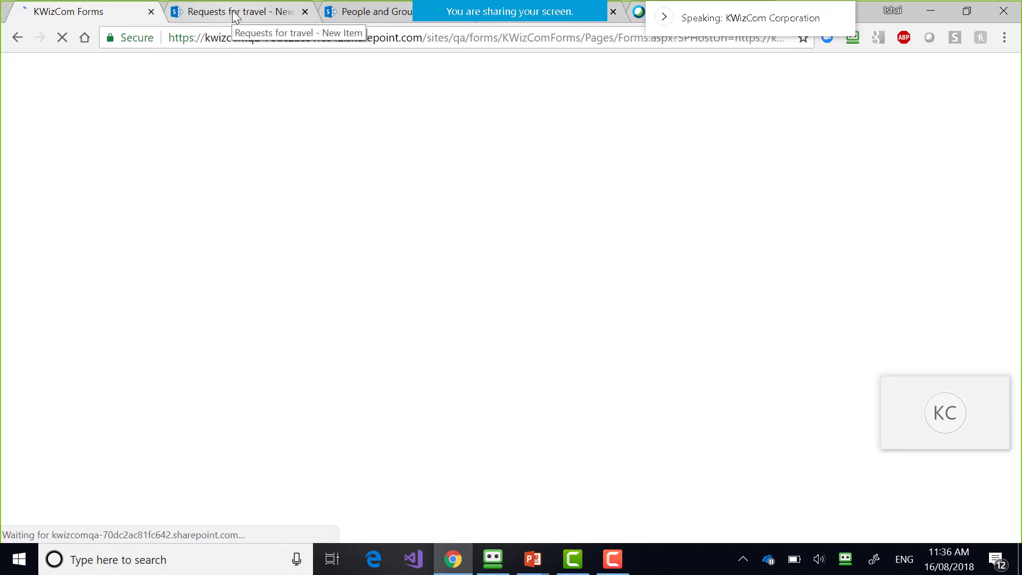
- Reload the travel new item form and check the Approved By and Hotel Ordered fields
{"action": "left_click", "coordinate": [234, 17]}
{"action": "key", "text": "F5"}
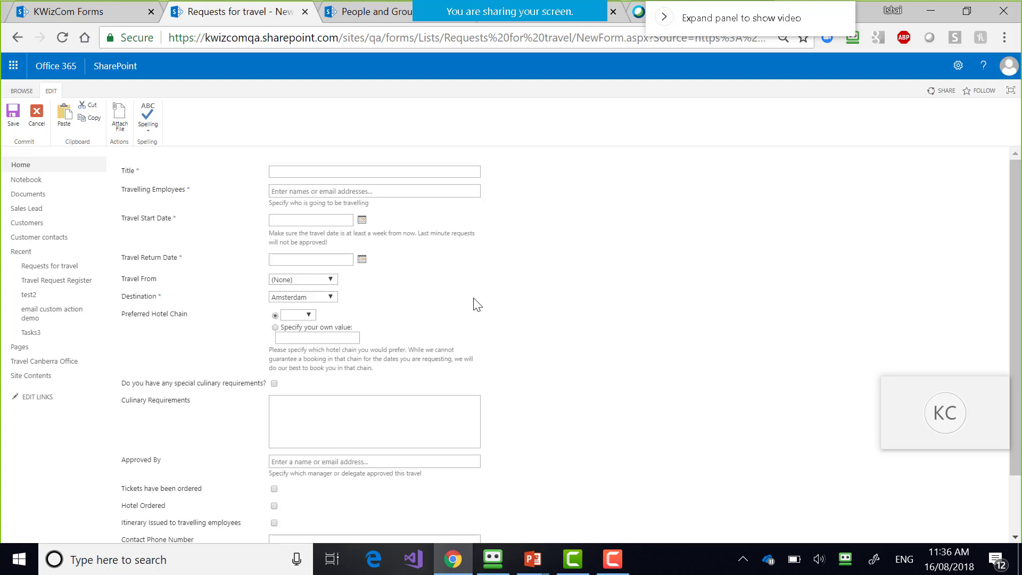
{"action": "double_click", "coordinate": [152, 505]}
{"action": "left_click", "coordinate": [152, 460]}
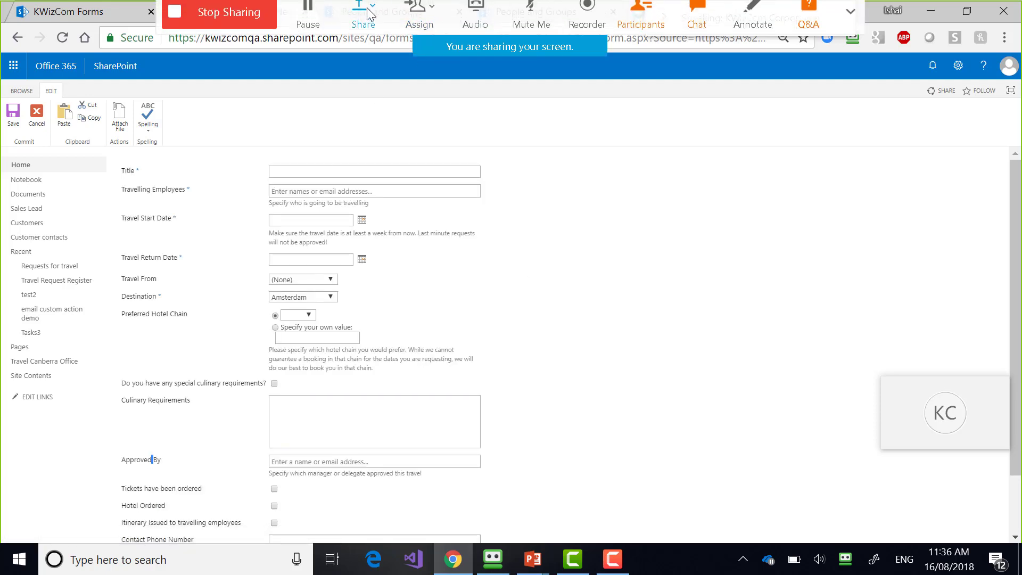
- Remove KWizCom Support from the Travel Approving Managers group
{"action": "key", "text": "ctrl+Tab"}
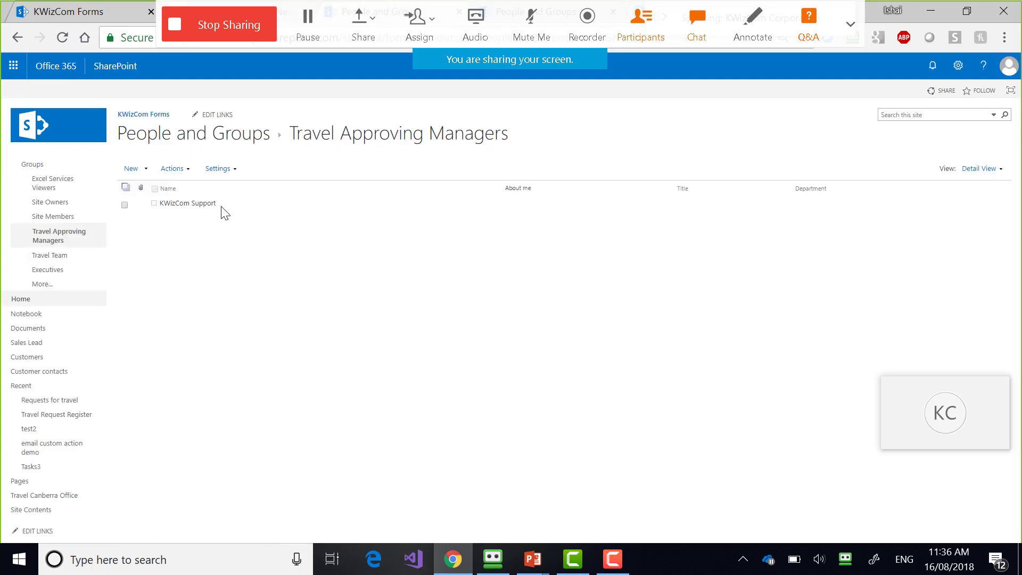
{"action": "left_click", "coordinate": [124, 204]}
{"action": "left_click", "coordinate": [171, 169]}
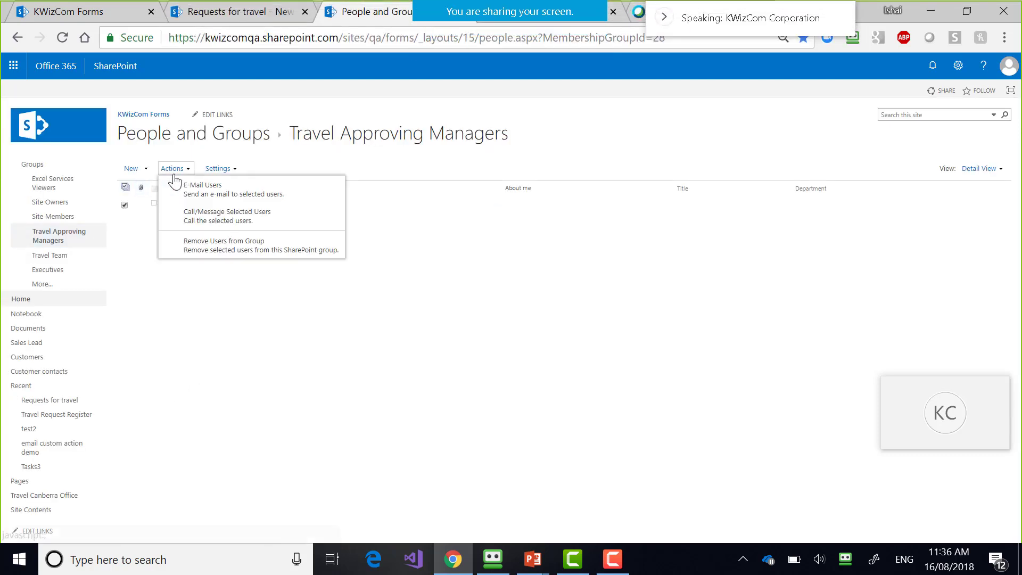
{"action": "left_click", "coordinate": [216, 245]}
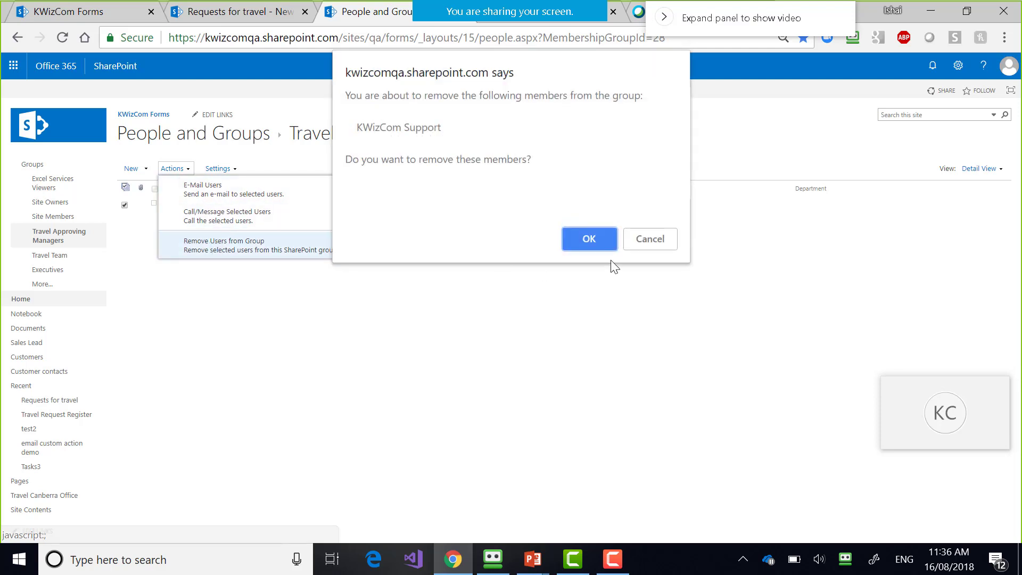
{"action": "left_click", "coordinate": [589, 239]}
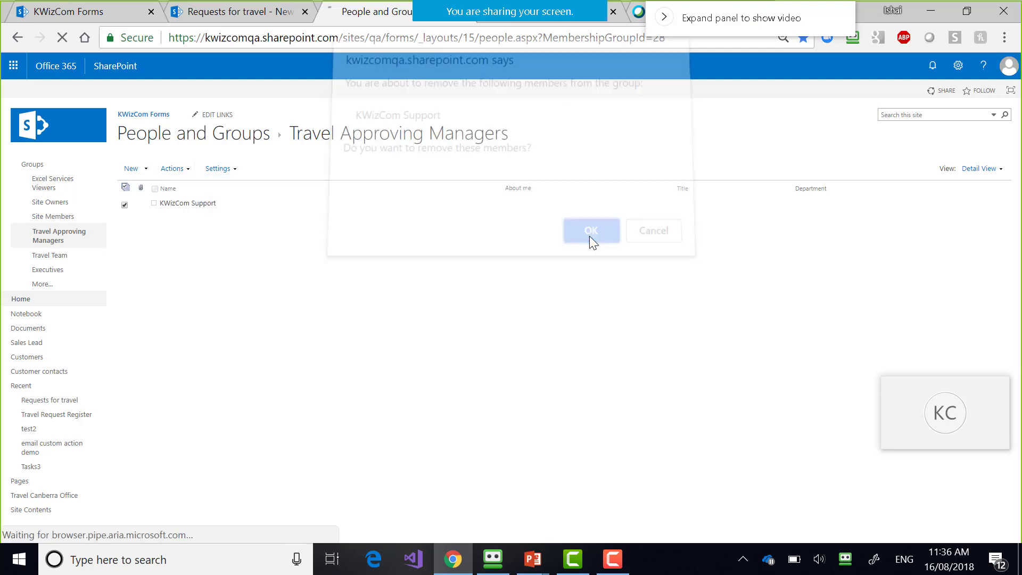
- Reload the travel new item form to retest Approved By, and review the Travel Approving Managers group's members
{"action": "left_click", "coordinate": [72, 13]}
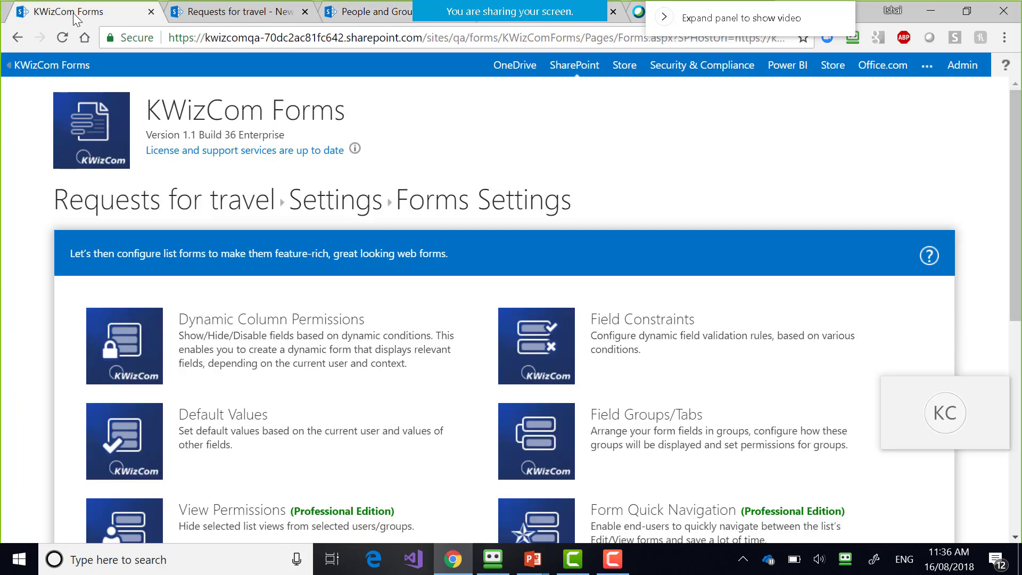
{"action": "left_click", "coordinate": [222, 19]}
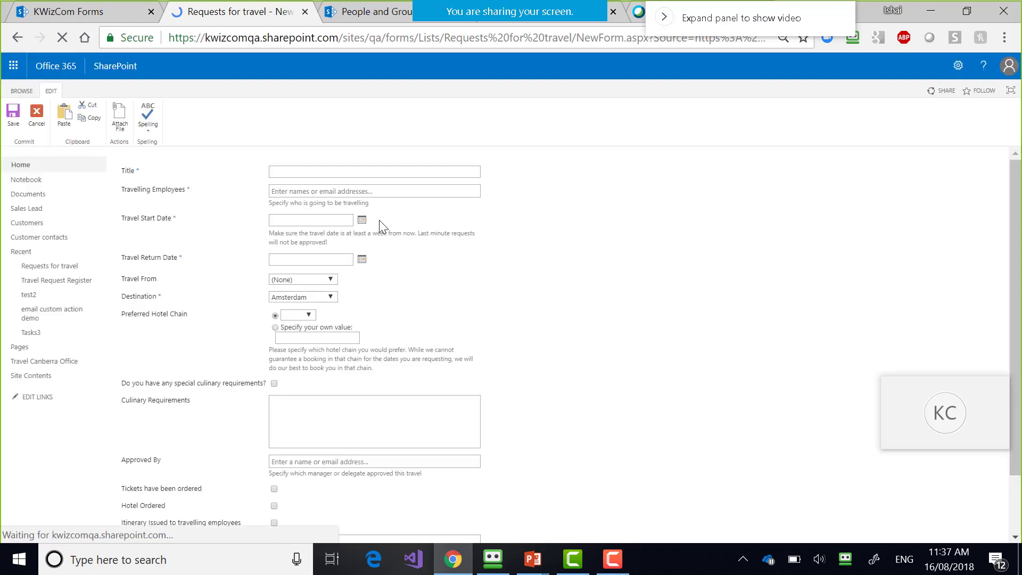
{"action": "left_click", "coordinate": [356, 15]}
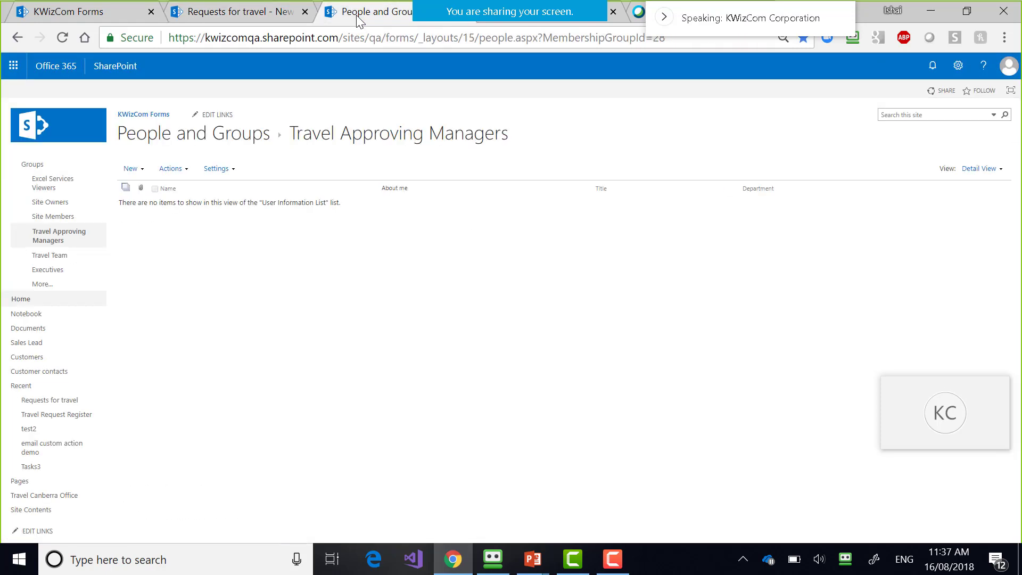
- Open the Dynamic Column Permissions settings for Requests for travel and review the existing hide rules
{"action": "left_click", "coordinate": [114, 15]}
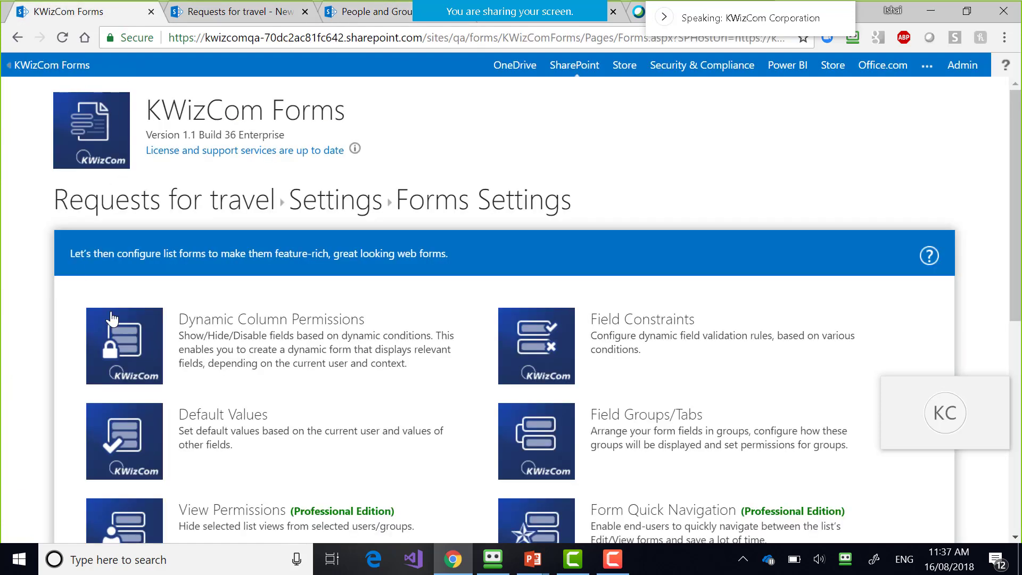
{"action": "left_click", "coordinate": [129, 345]}
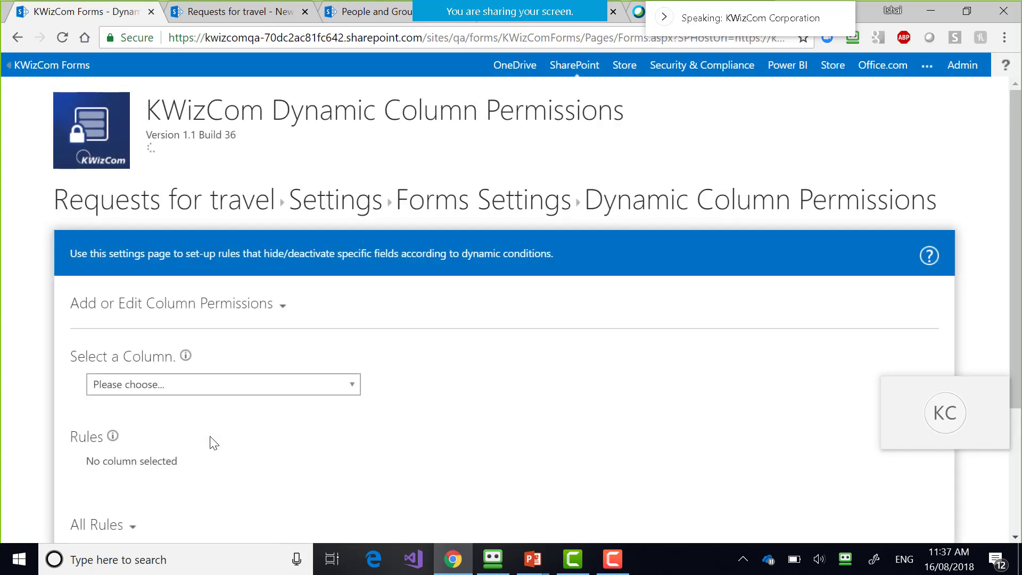
{"action": "scroll", "coordinate": [214, 443], "scroll_direction": "down", "scroll_amount": 3}
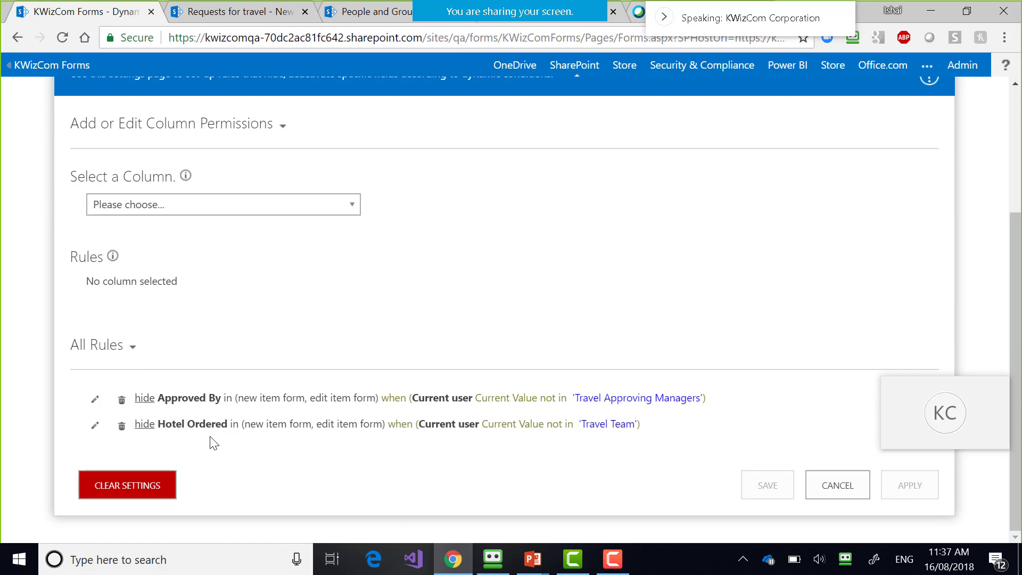
{"action": "scroll", "coordinate": [214, 443], "scroll_direction": "up", "scroll_amount": 1}
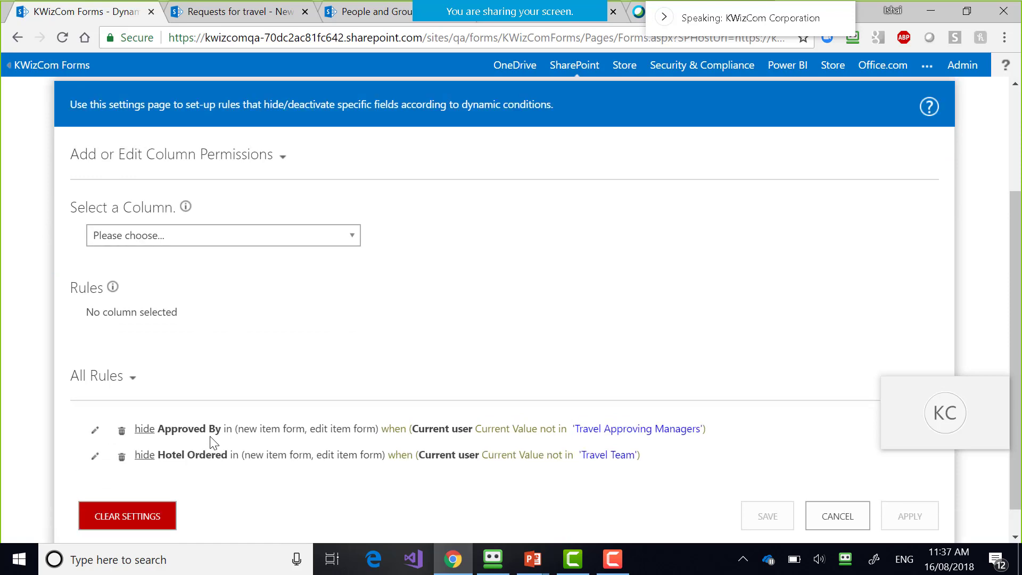
{"action": "scroll", "coordinate": [213, 443], "scroll_direction": "up", "scroll_amount": 1}
{"action": "key", "text": "ctrl+Tab"}
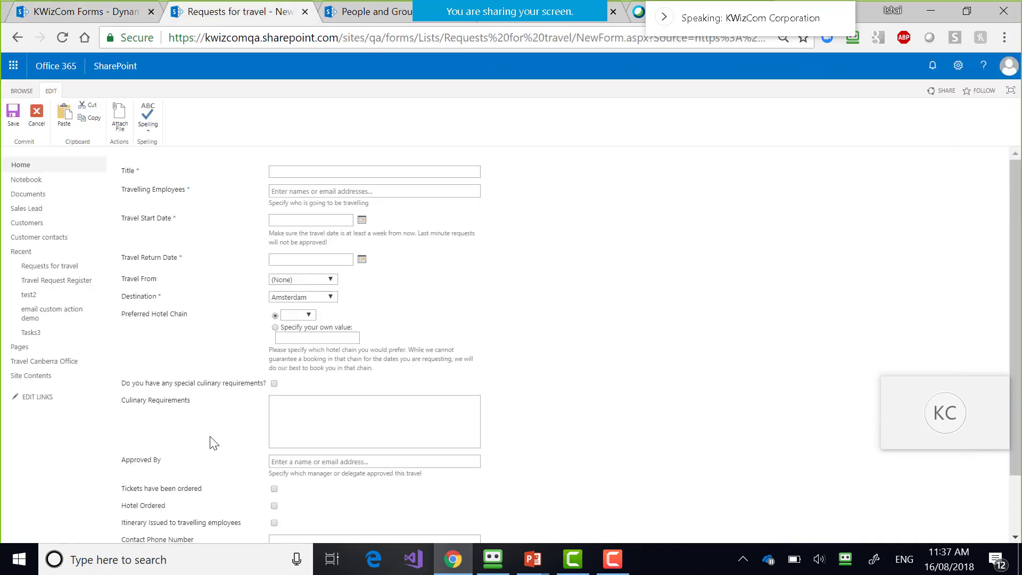
{"action": "key", "text": "ctrl+Tab"}
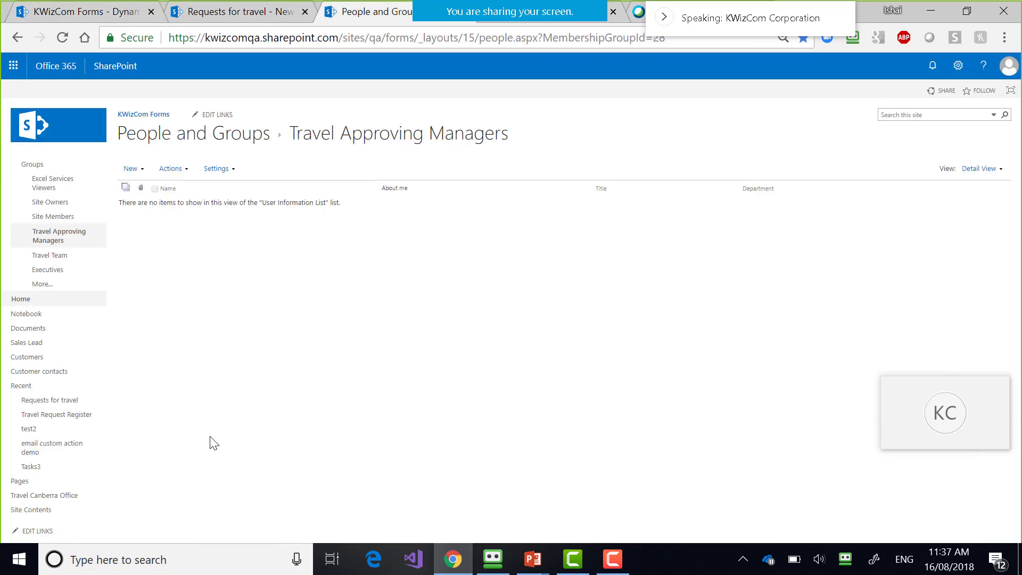
{"action": "key", "text": "ctrl+1"}
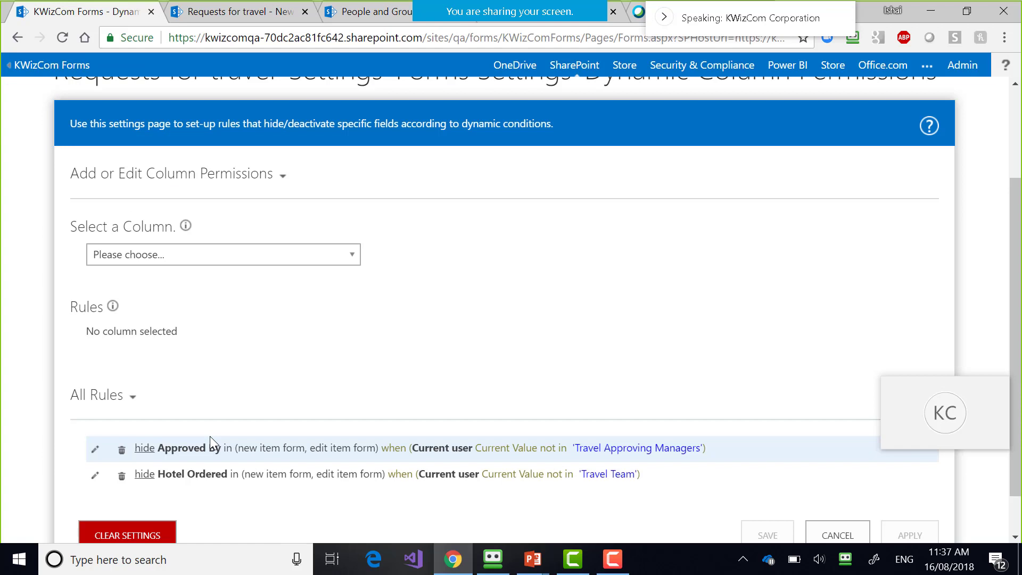
{"action": "key", "text": "alt+Down"}
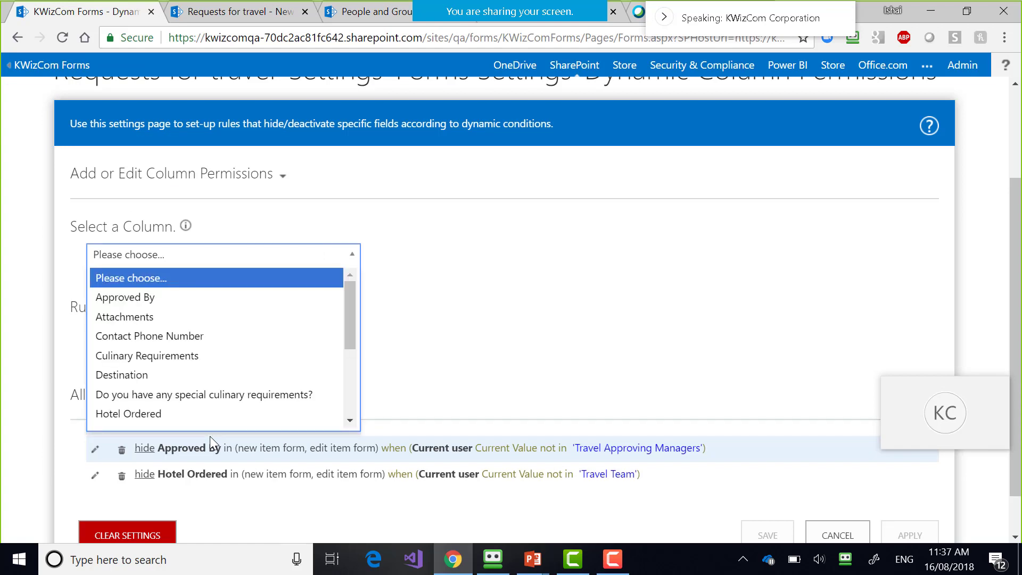
- Examine the special culinary requirements checkbox and the Culinary Requirements field on the travel new item form
{"action": "key", "text": "ctrl+Tab"}
{"action": "scroll", "coordinate": [210, 436], "scroll_direction": "down", "scroll_amount": 2}
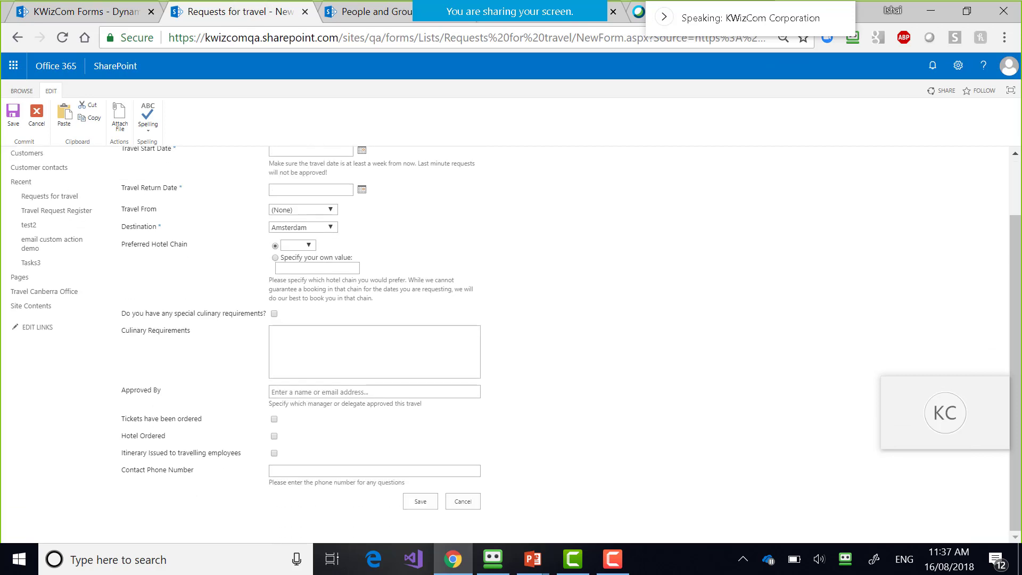
{"action": "triple_click", "coordinate": [250, 314]}
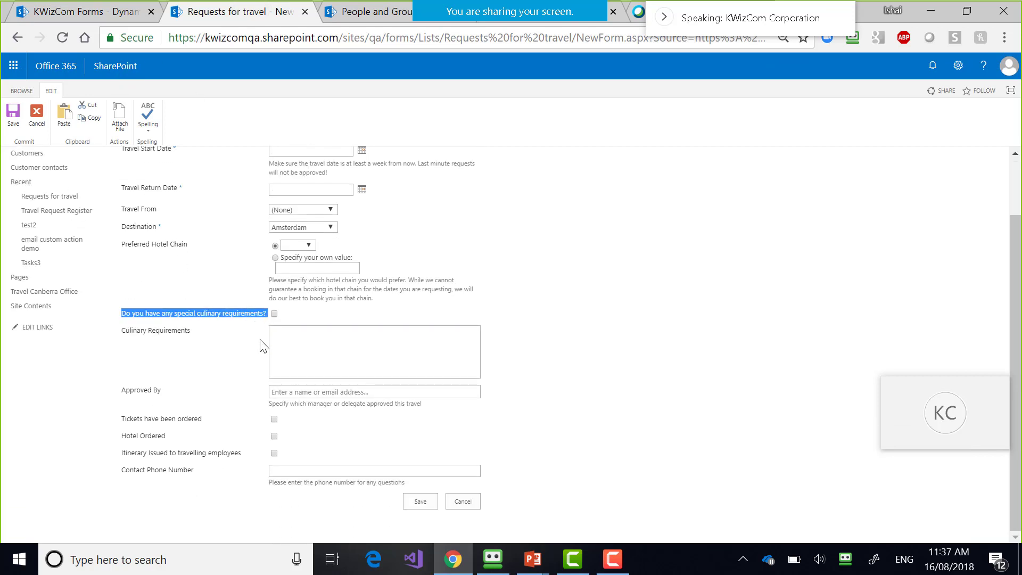
{"action": "left_click", "coordinate": [230, 329]}
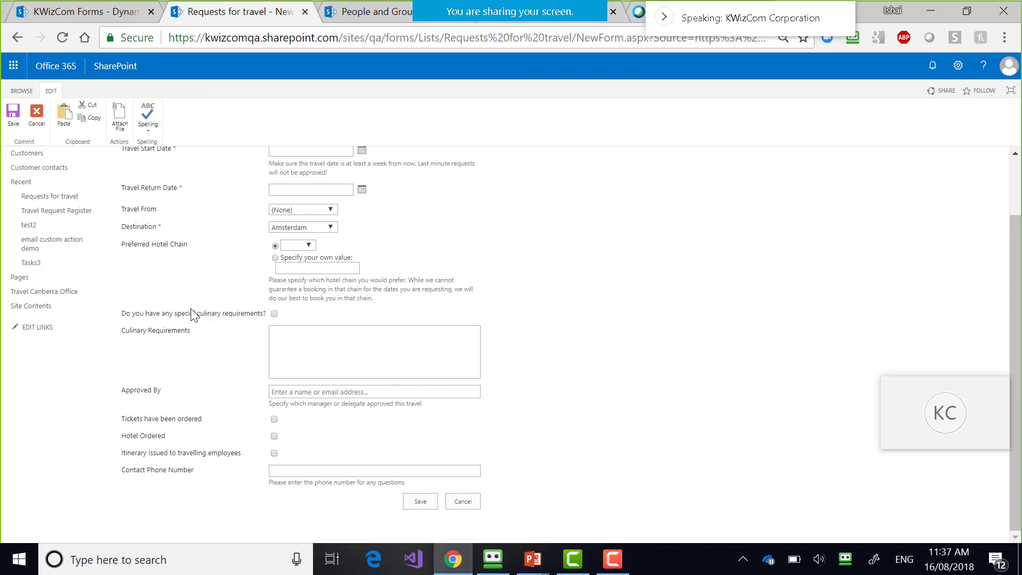
{"action": "triple_click", "coordinate": [204, 316]}
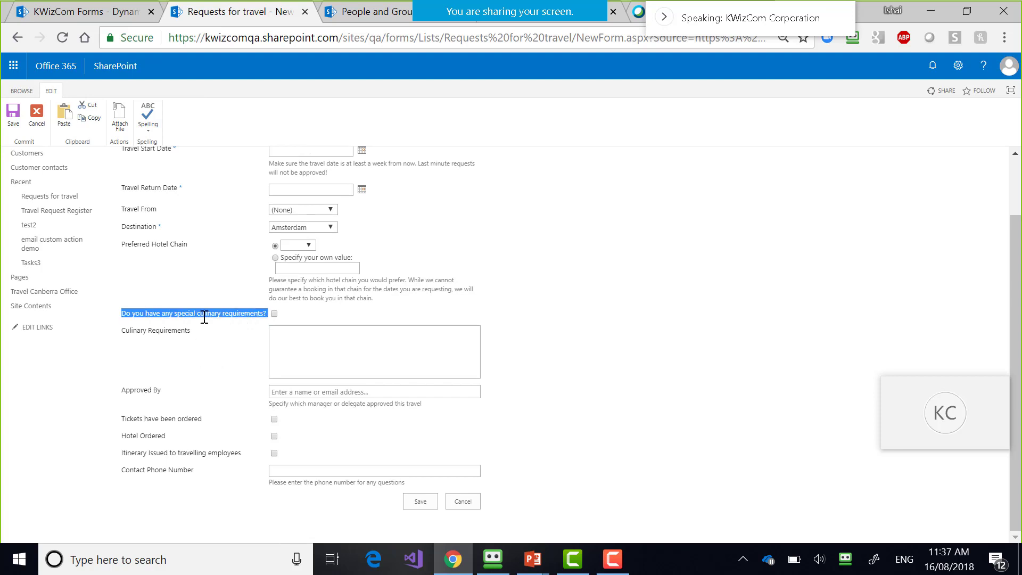
{"action": "triple_click", "coordinate": [166, 330]}
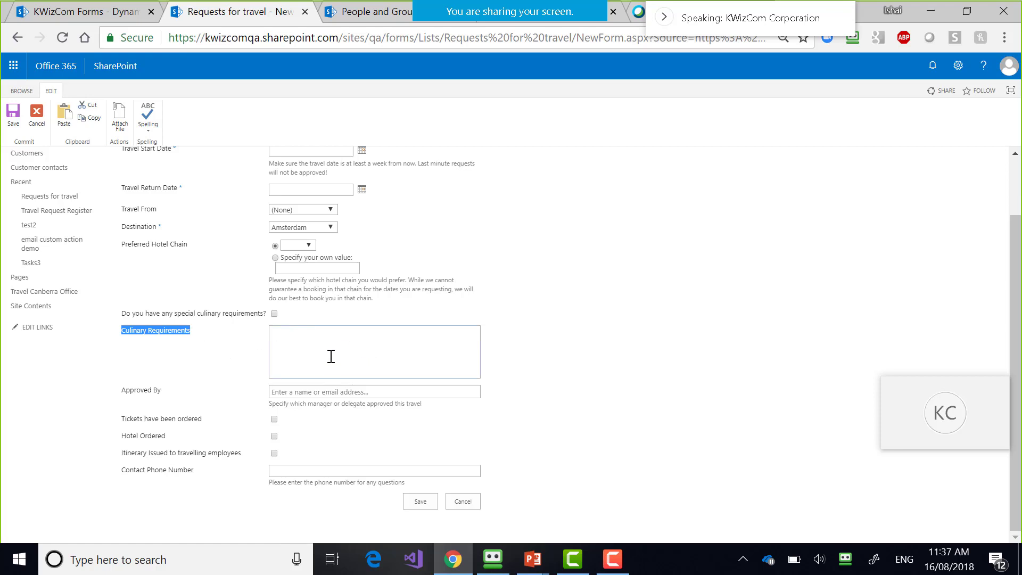
{"action": "left_click", "coordinate": [273, 345]}
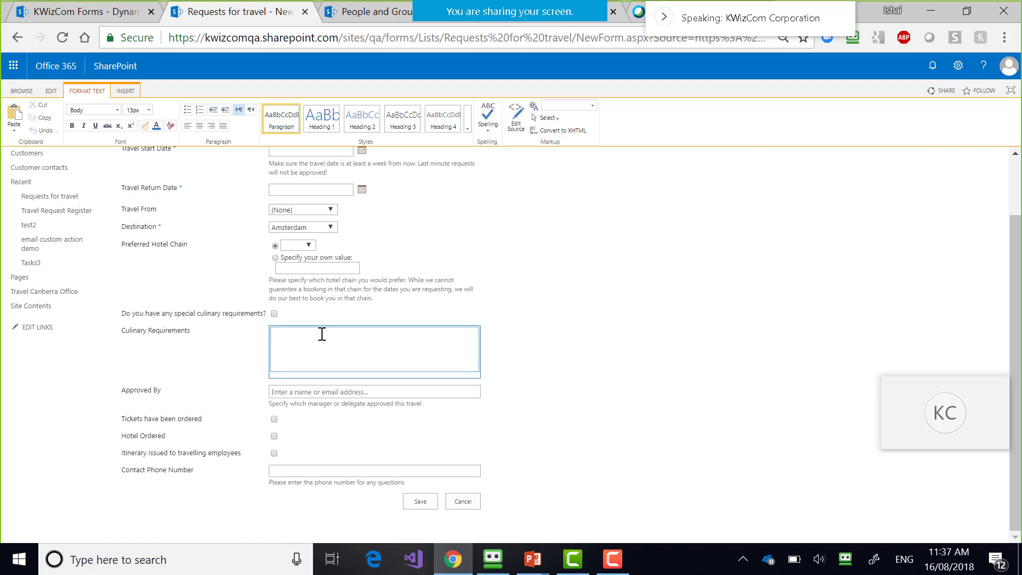
{"action": "left_click", "coordinate": [275, 313]}
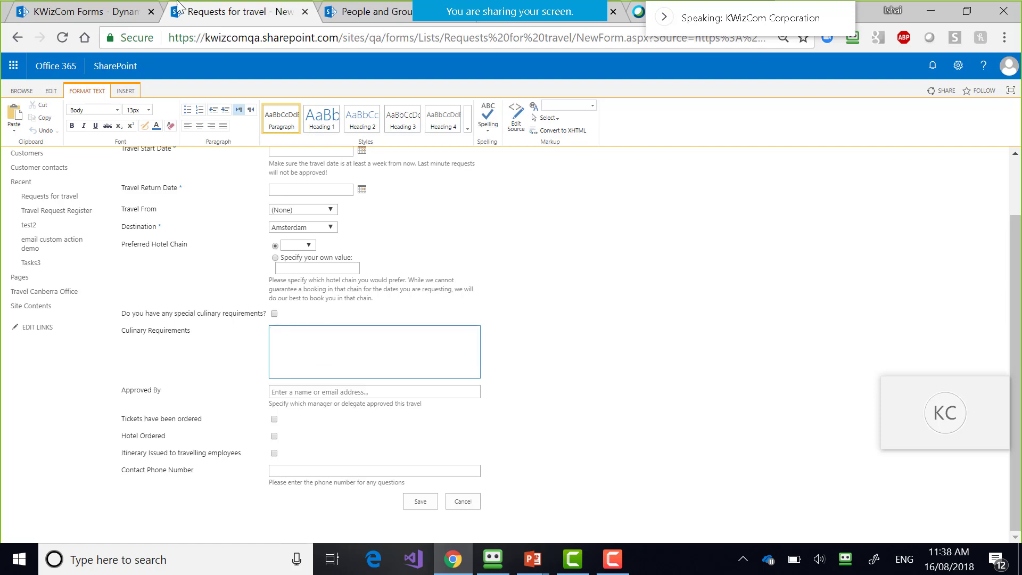
- In the column permission settings, select the Culinary Requirements column and add a new rule for it
{"action": "left_click", "coordinate": [109, 13]}
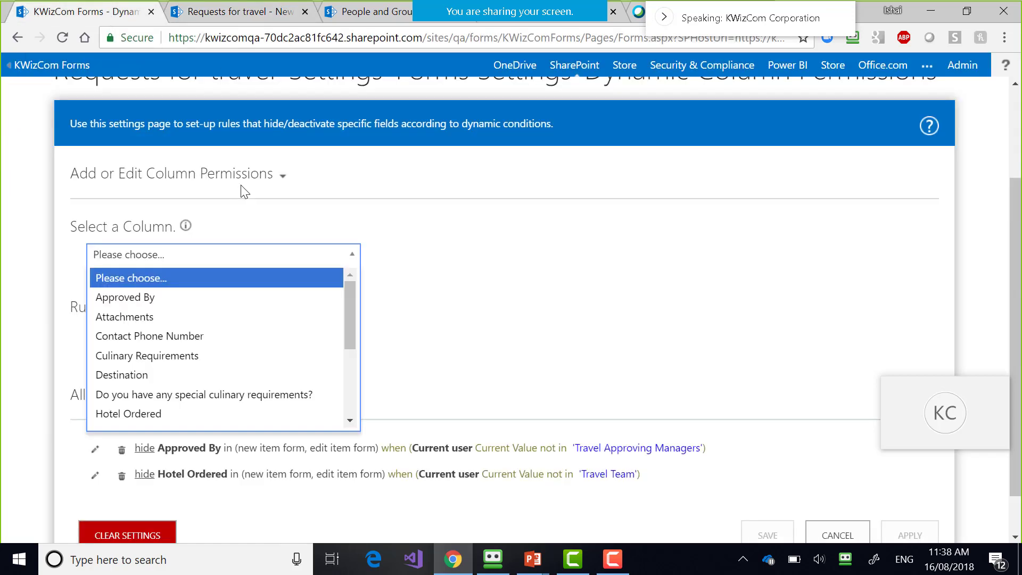
{"action": "left_click", "coordinate": [311, 207]}
{"action": "right_click", "coordinate": [308, 203]}
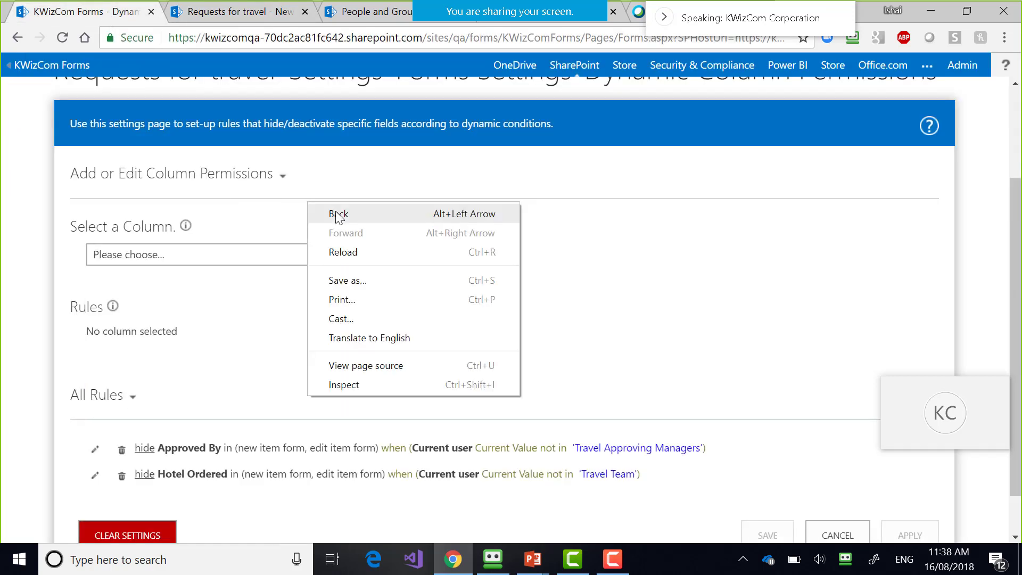
{"action": "left_click", "coordinate": [244, 255]}
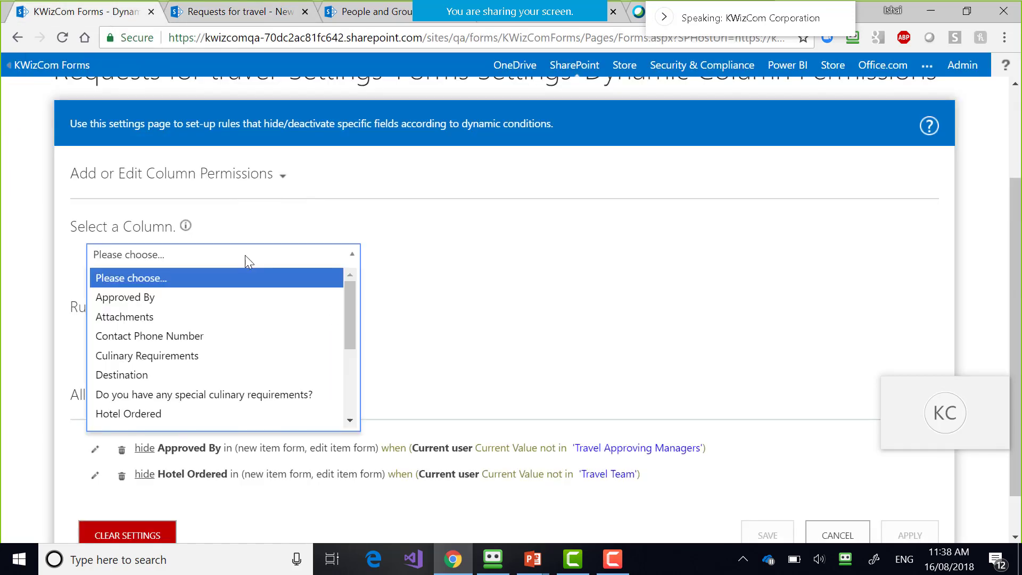
{"action": "left_click", "coordinate": [296, 356]}
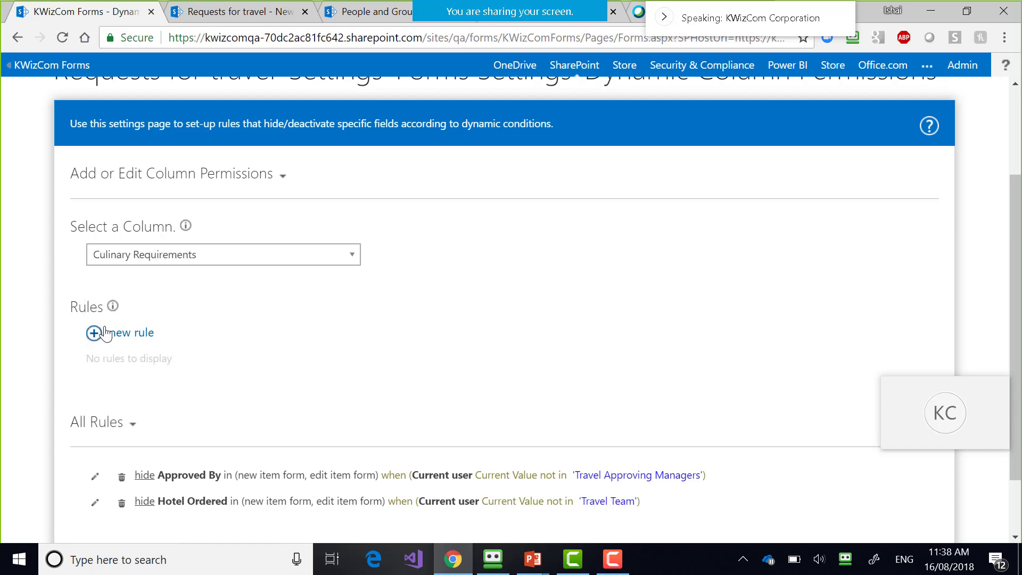
{"action": "left_click", "coordinate": [110, 333]}
{"action": "scroll", "coordinate": [221, 399], "scroll_direction": "down", "scroll_amount": 4}
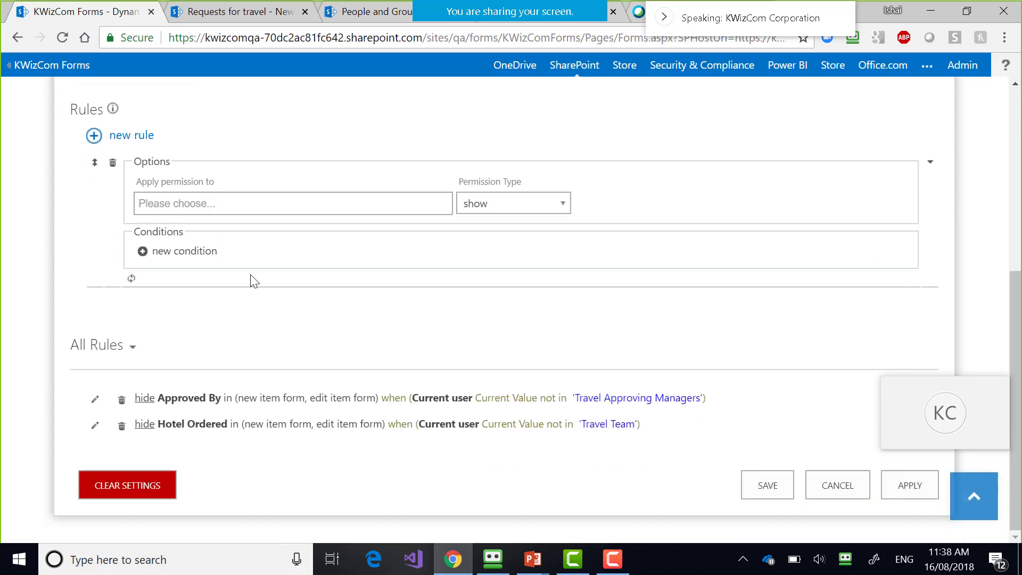
- Apply the Culinary Requirements rule to the new item form and edit item form with permission type hide
{"action": "left_click", "coordinate": [263, 206]}
{"action": "left_click", "coordinate": [260, 234]}
{"action": "left_click", "coordinate": [282, 213]}
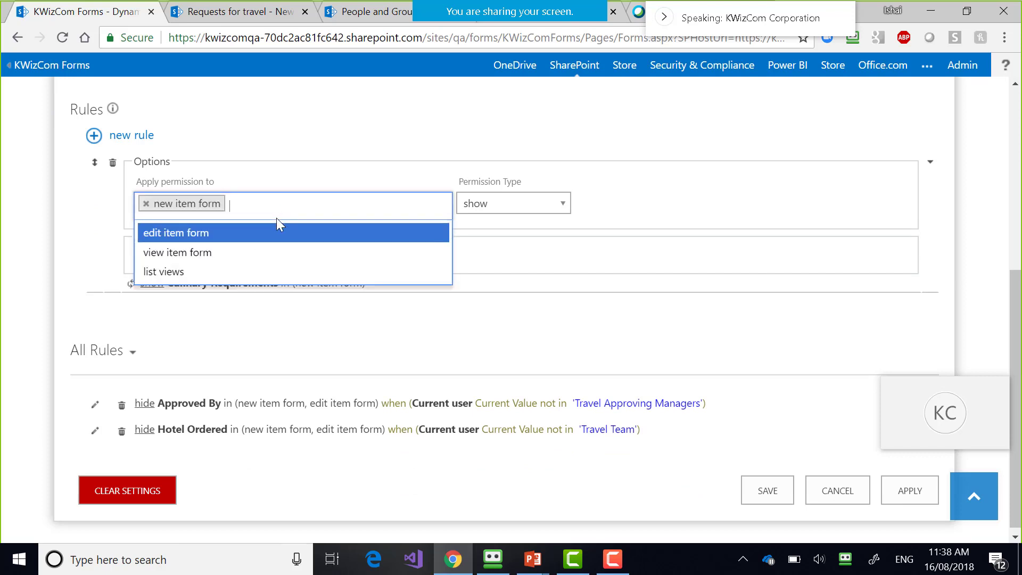
{"action": "left_click", "coordinate": [273, 234]}
{"action": "left_click", "coordinate": [475, 204]}
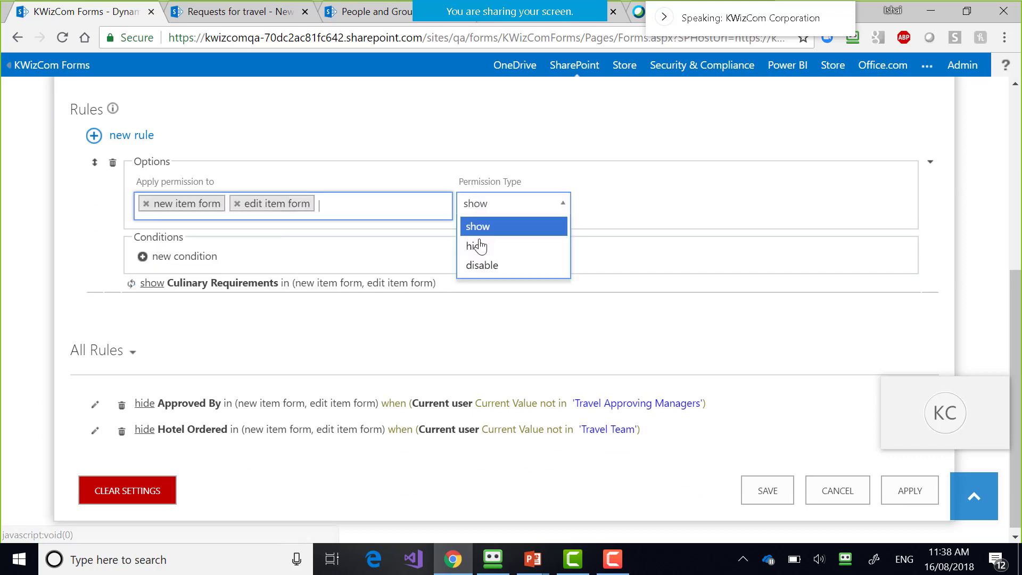
{"action": "left_click", "coordinate": [475, 245]}
- Add a condition that Do you have any special culinary requirements? is equal to No, and save the settings
{"action": "left_click", "coordinate": [213, 256]}
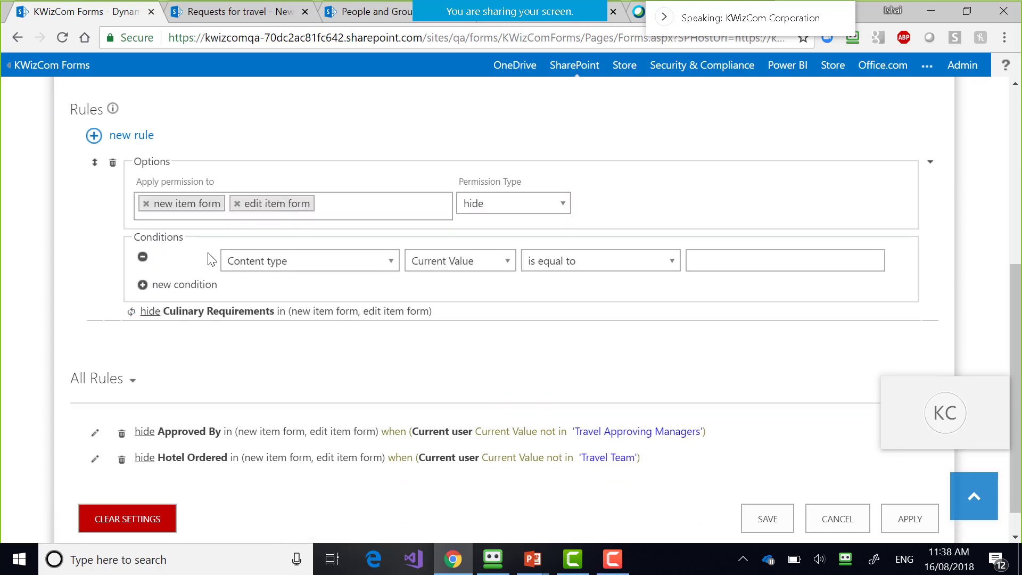
{"action": "left_click", "coordinate": [292, 265]}
{"action": "left_click_drag", "start_coordinate": [394, 317], "coordinate": [388, 359]}
{"action": "left_click", "coordinate": [342, 347]}
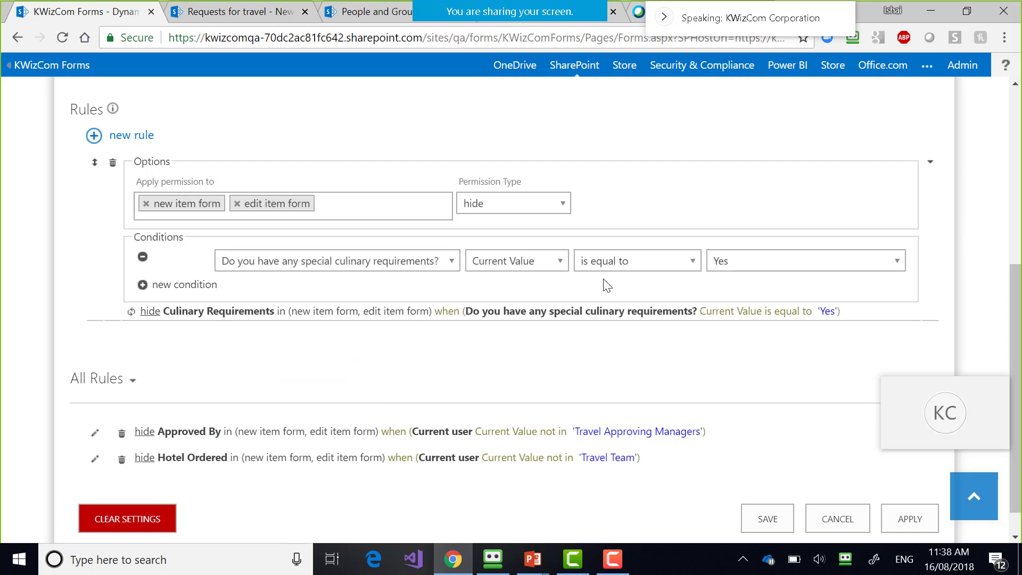
{"action": "left_click", "coordinate": [743, 273]}
{"action": "left_click", "coordinate": [725, 299]}
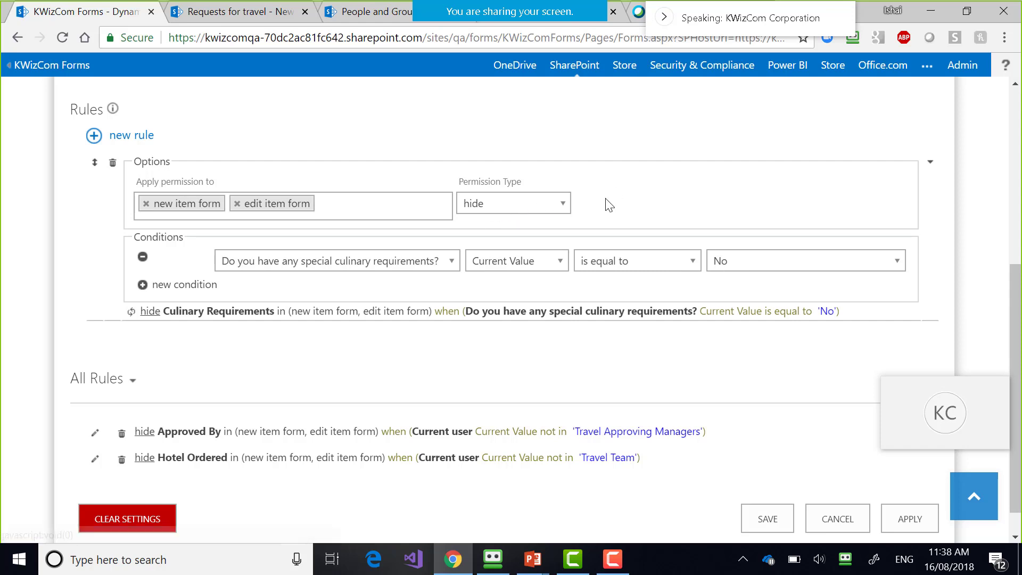
{"action": "left_click", "coordinate": [776, 513]}
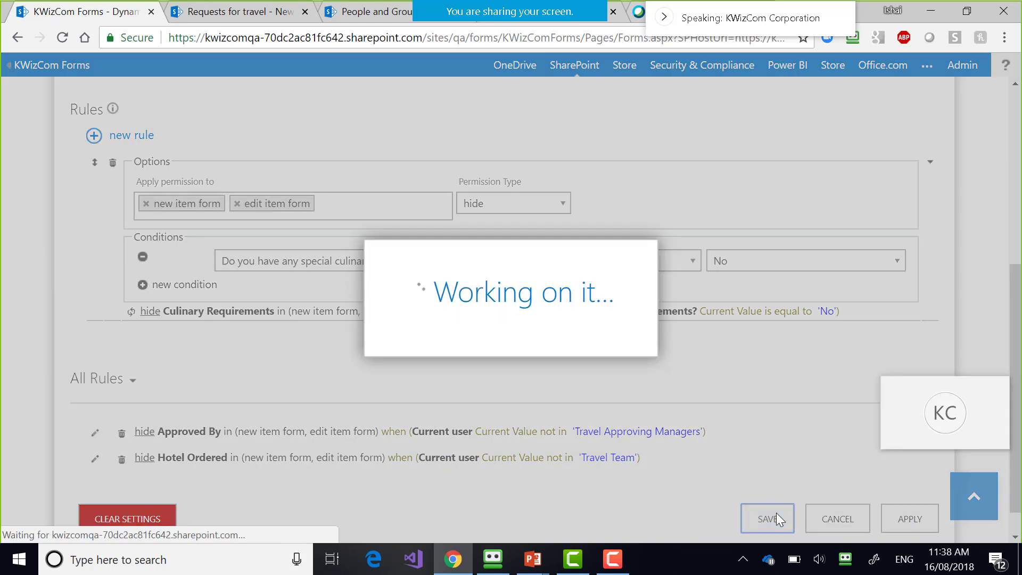
- Reload the travel new item form and toggle the special culinary requirements checkbox to test the Culinary Requirements field
{"action": "left_click", "coordinate": [264, 18]}
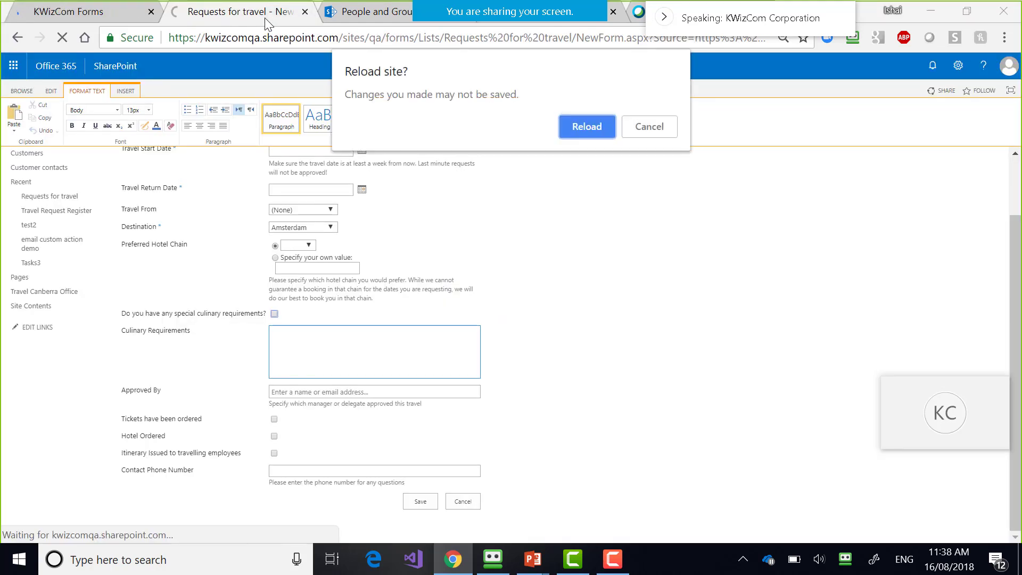
{"action": "left_click", "coordinate": [607, 129]}
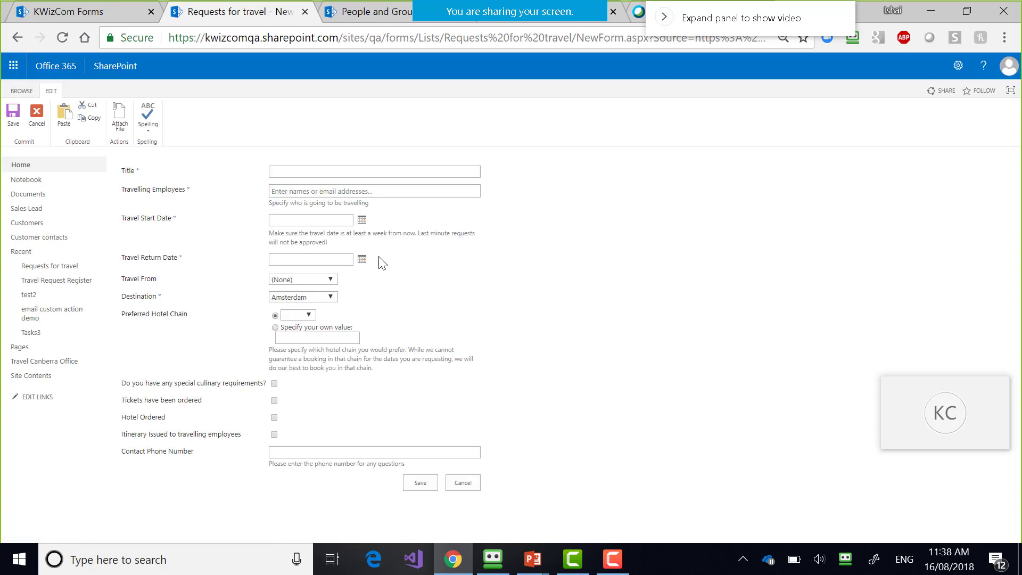
{"action": "left_click", "coordinate": [274, 382]}
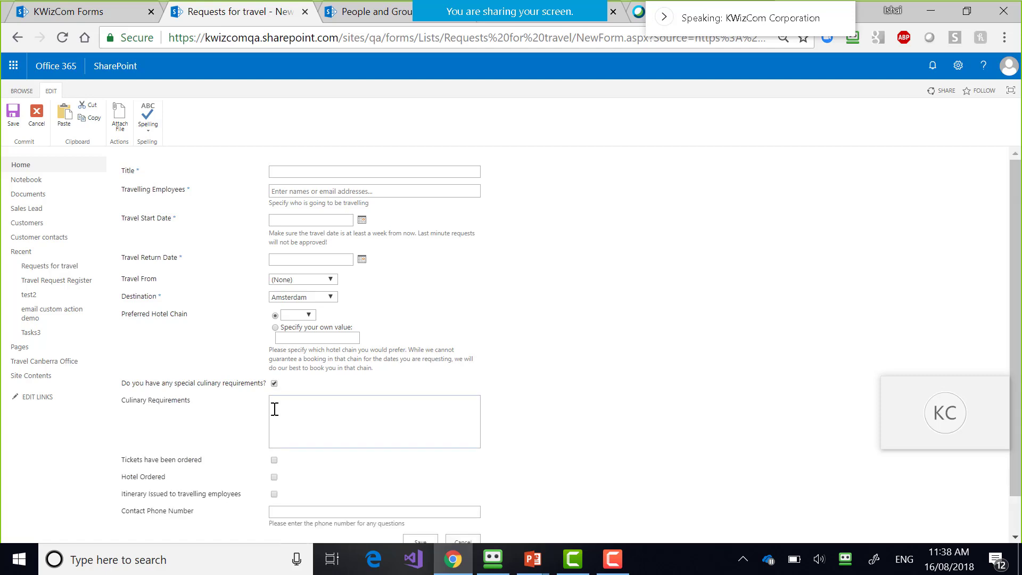
{"action": "left_click", "coordinate": [275, 409]}
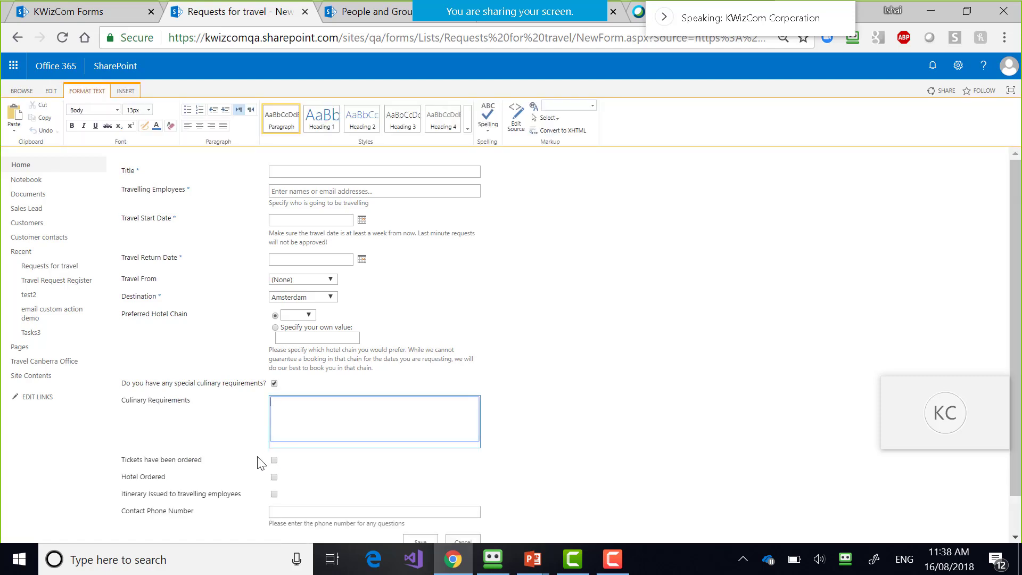
{"action": "left_click", "coordinate": [274, 384]}
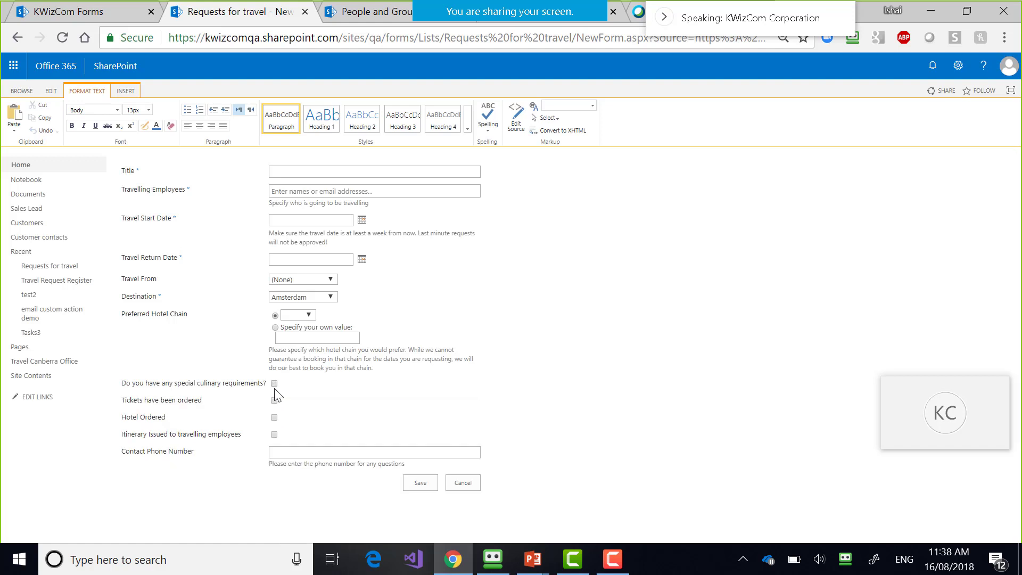
{"action": "left_click", "coordinate": [274, 386]}
{"action": "left_click", "coordinate": [274, 386]}
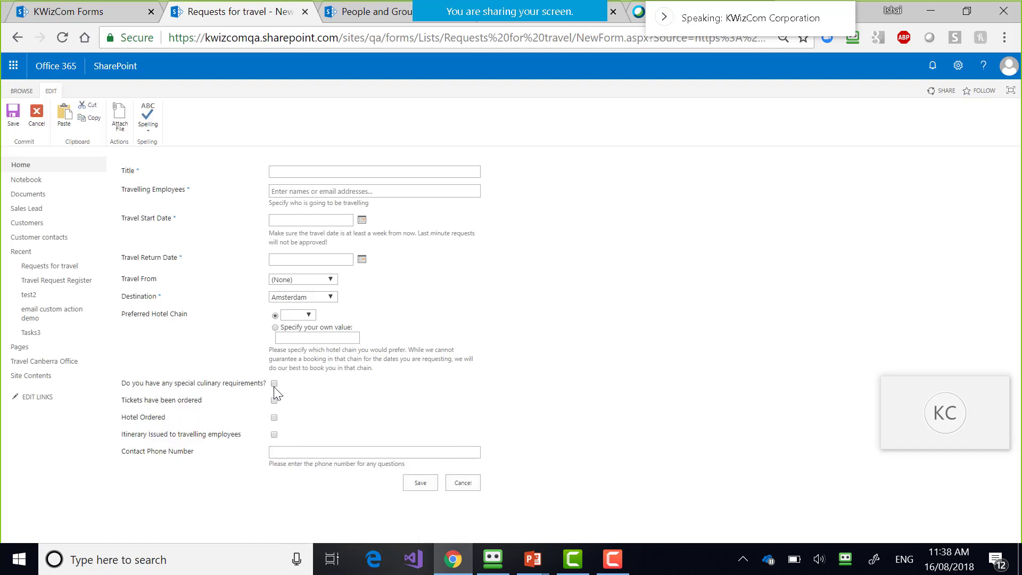
- Reopen the Dynamic Column Permissions settings, and return to the travel new item form to review its fields
{"action": "left_click", "coordinate": [99, 12]}
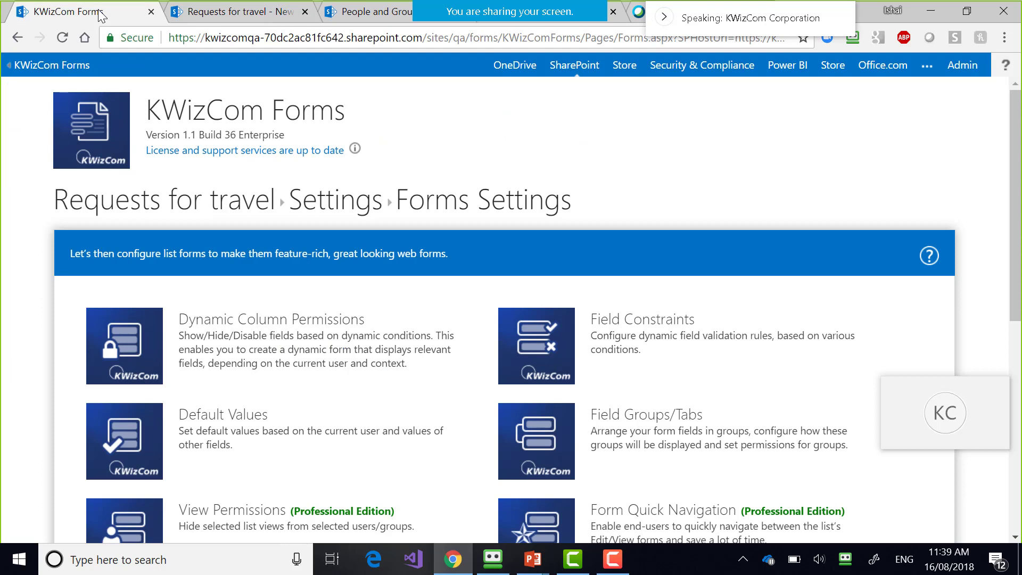
{"action": "left_click", "coordinate": [133, 333]}
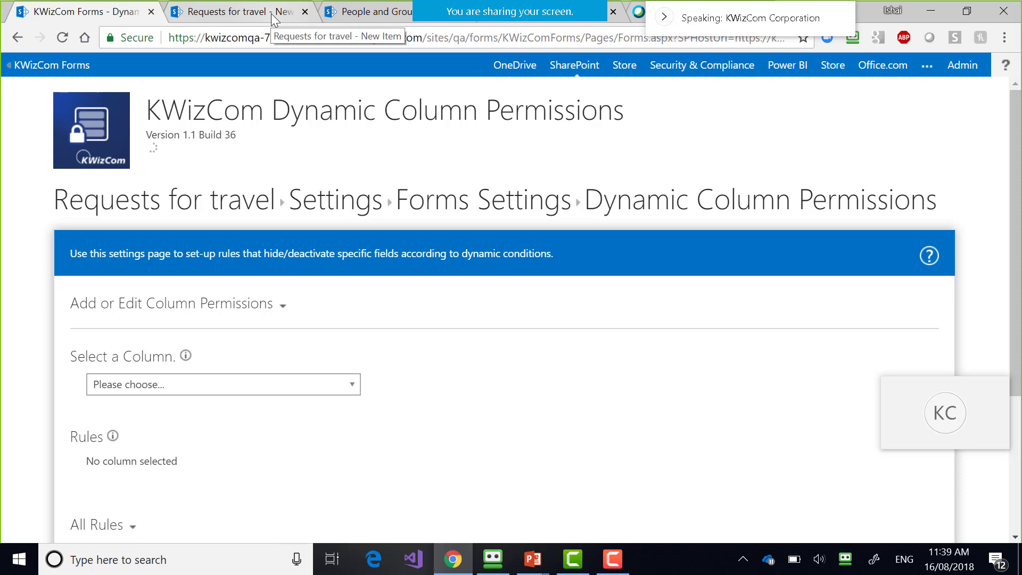
{"action": "left_click", "coordinate": [271, 14]}
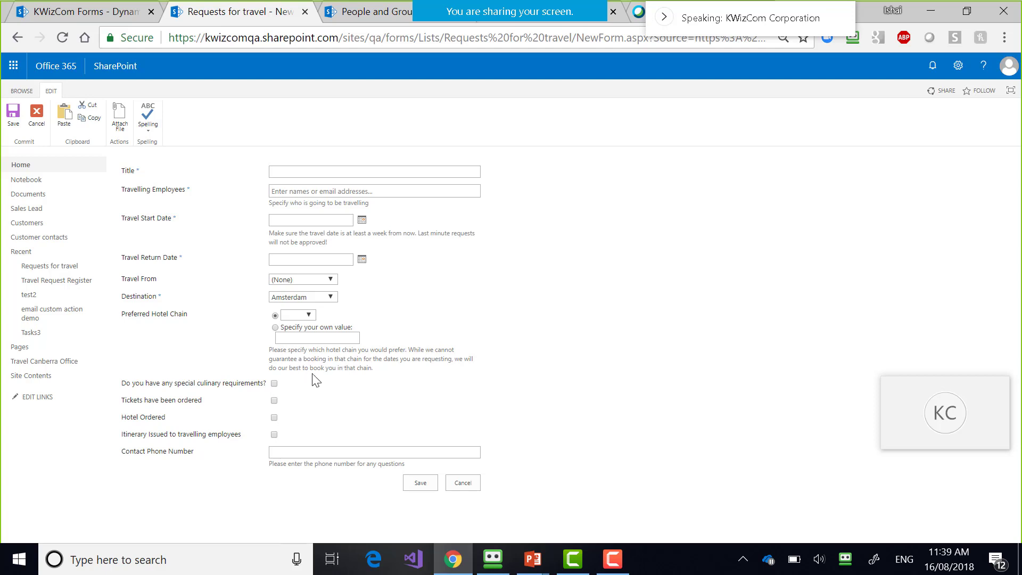
- Check the Travel Approving Managers group page and the travel new item form, and return to the Dynamic Column Permissions settings
{"action": "left_click", "coordinate": [376, 17]}
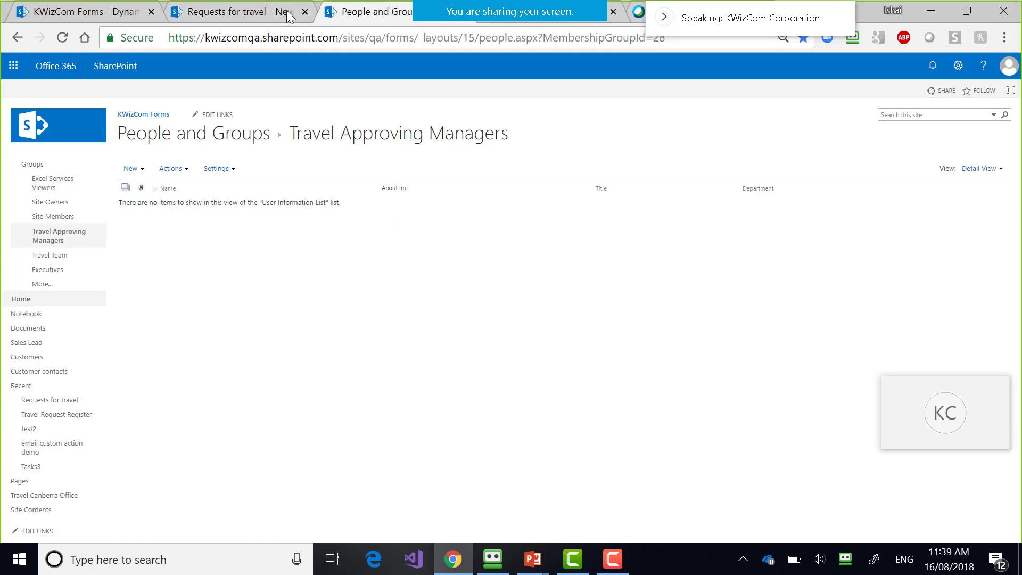
{"action": "left_click", "coordinate": [258, 16]}
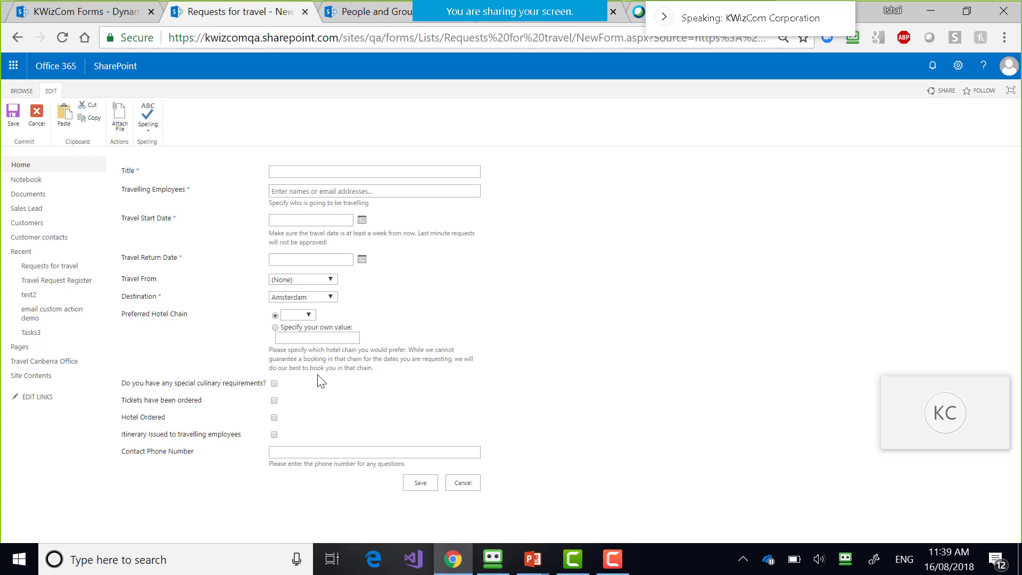
{"action": "left_click", "coordinate": [83, 18]}
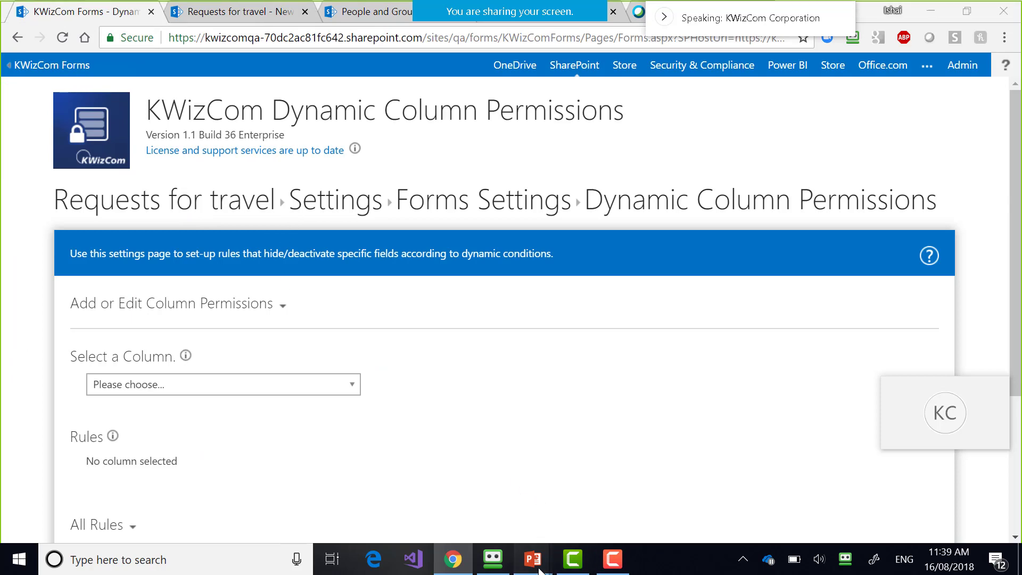
- Review the demo requirements in the PowerPoint slideshow, and return to the browser to open the Forms Settings of Requests for travel
{"action": "mouse_move", "coordinate": [533, 559]}
{"action": "left_click", "coordinate": [575, 513]}
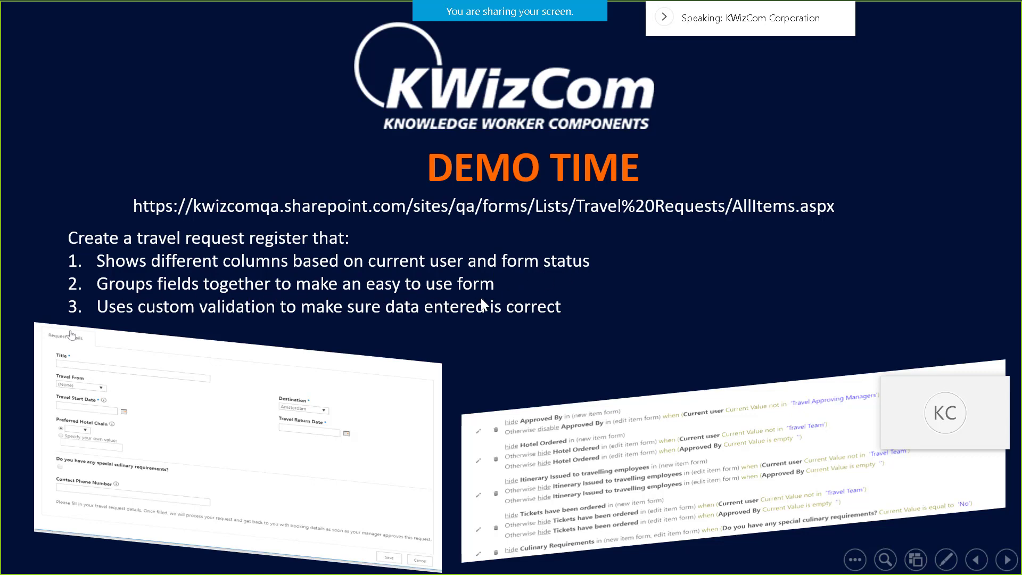
{"action": "key", "text": "alt+Tab"}
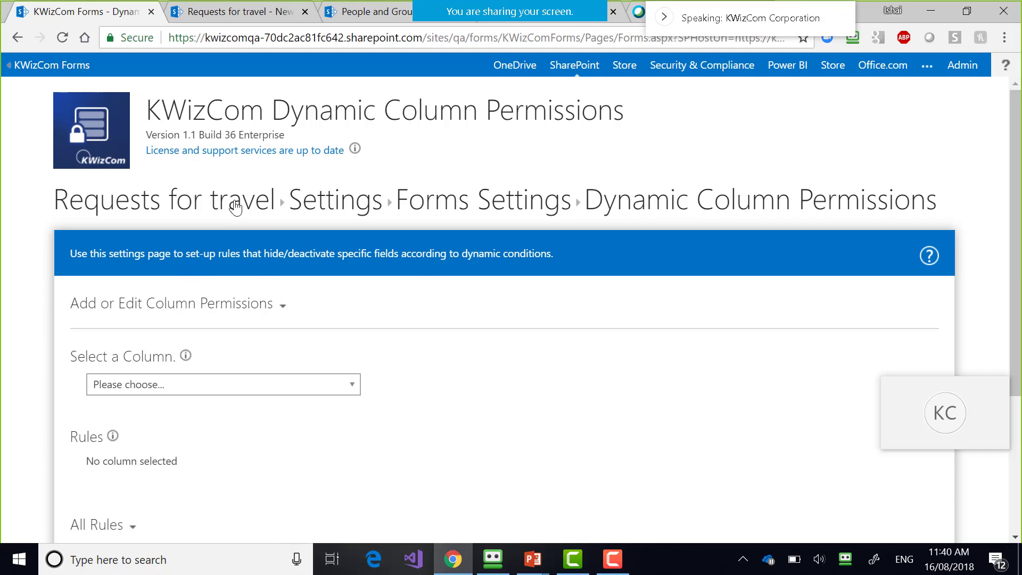
{"action": "left_click", "coordinate": [449, 210]}
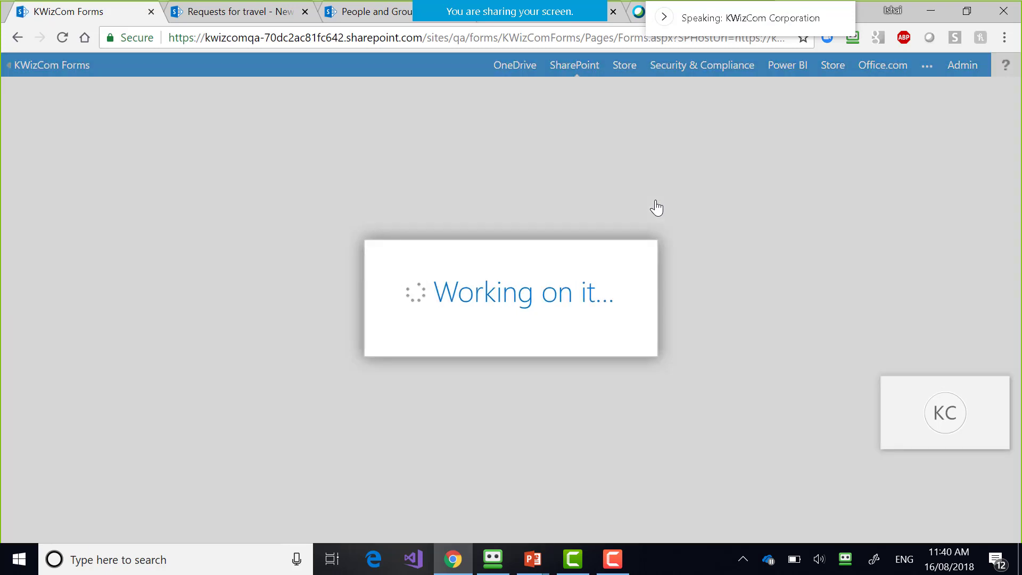
- Examine how the fields are laid out on the travel new item form, highlighting the Title area and the ticket and hotel labels
{"action": "left_click", "coordinate": [247, 11]}
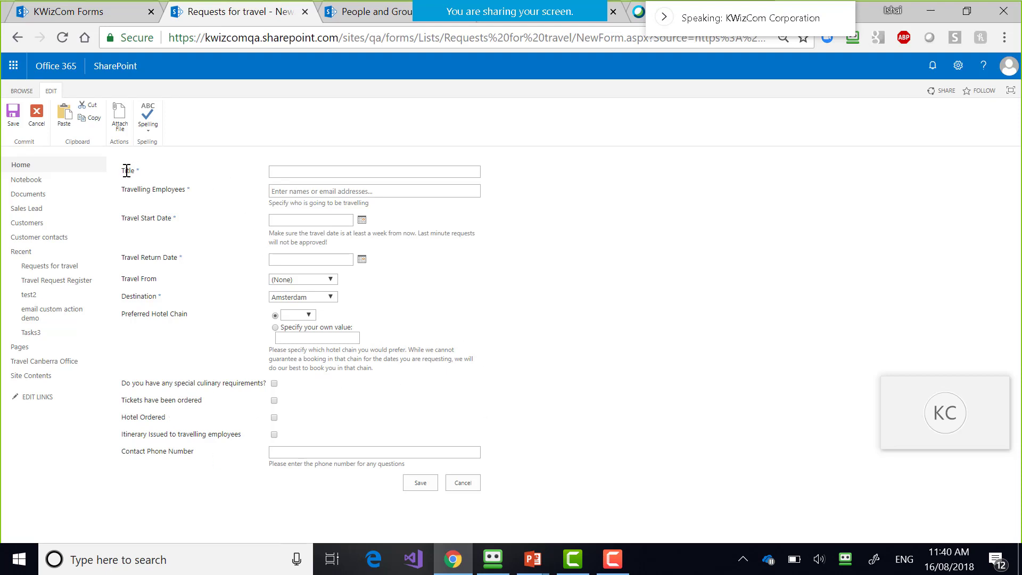
{"action": "left_click_drag", "start_coordinate": [127, 170], "coordinate": [238, 250]}
{"action": "left_click", "coordinate": [192, 426]}
{"action": "left_click_drag", "start_coordinate": [137, 400], "coordinate": [178, 421]}
{"action": "right_click", "coordinate": [177, 421]}
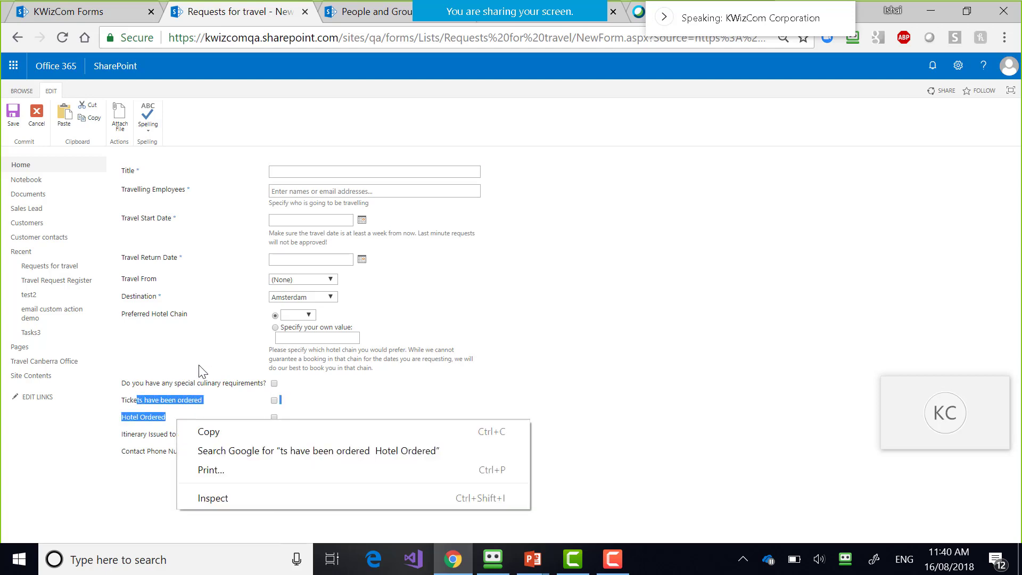
- Return to the KWizCom Forms settings of the Requests for travel list and open Field Groups/Tabs
{"action": "left_click", "coordinate": [200, 368]}
{"action": "left_click", "coordinate": [51, 11]}
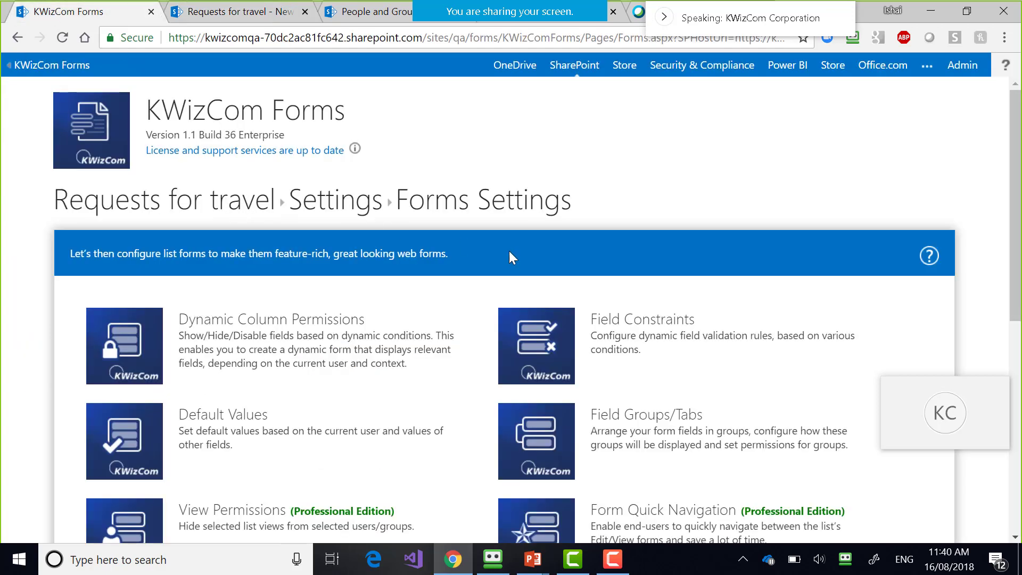
{"action": "left_click", "coordinate": [549, 426]}
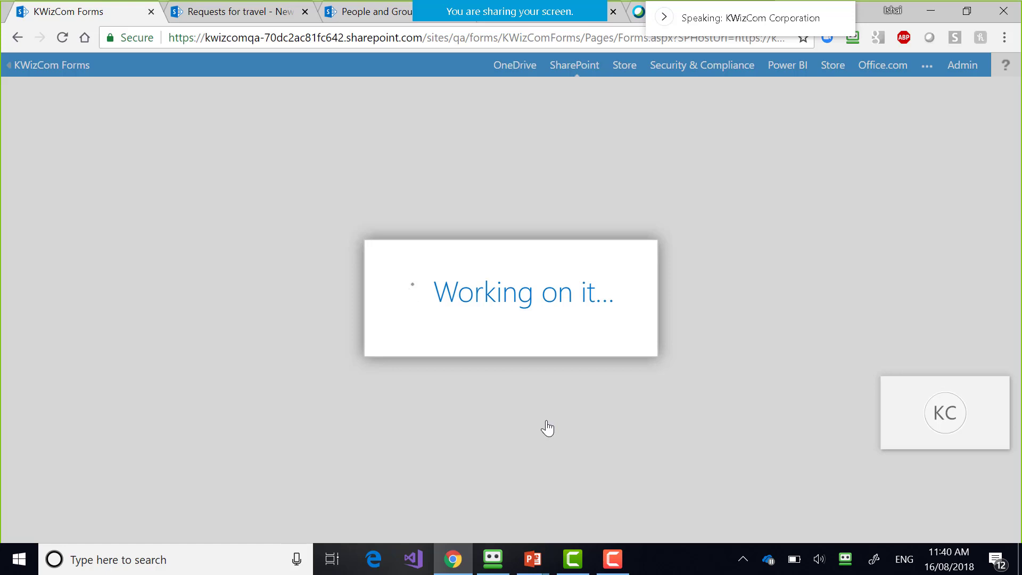
- Set the field caption location to "above the field" in the general group settings and apply the change
{"action": "scroll", "coordinate": [610, 391], "scroll_direction": "down", "scroll_amount": 2}
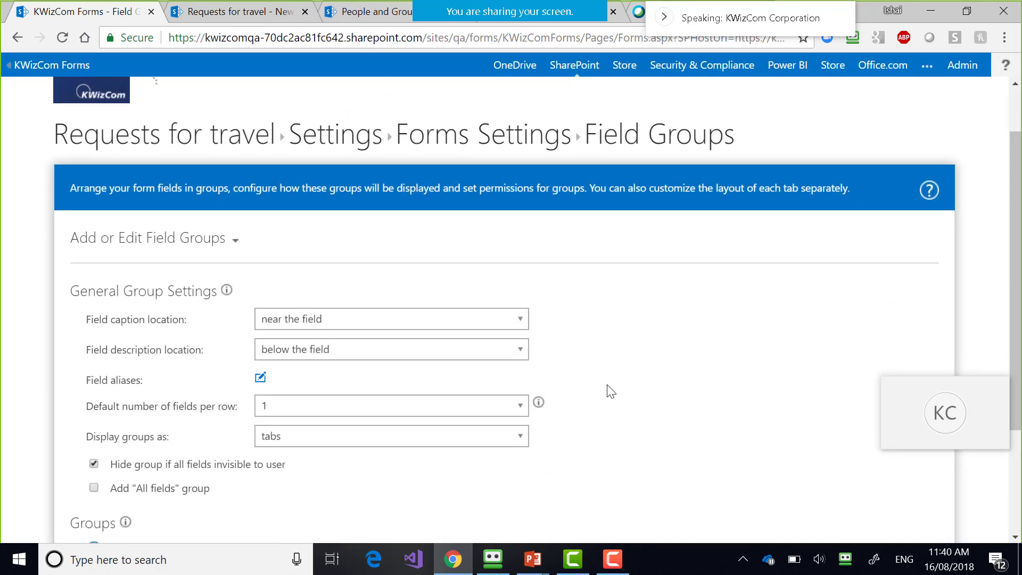
{"action": "scroll", "coordinate": [610, 390], "scroll_direction": "down", "scroll_amount": 3}
{"action": "scroll", "coordinate": [610, 391], "scroll_direction": "down", "scroll_amount": 1}
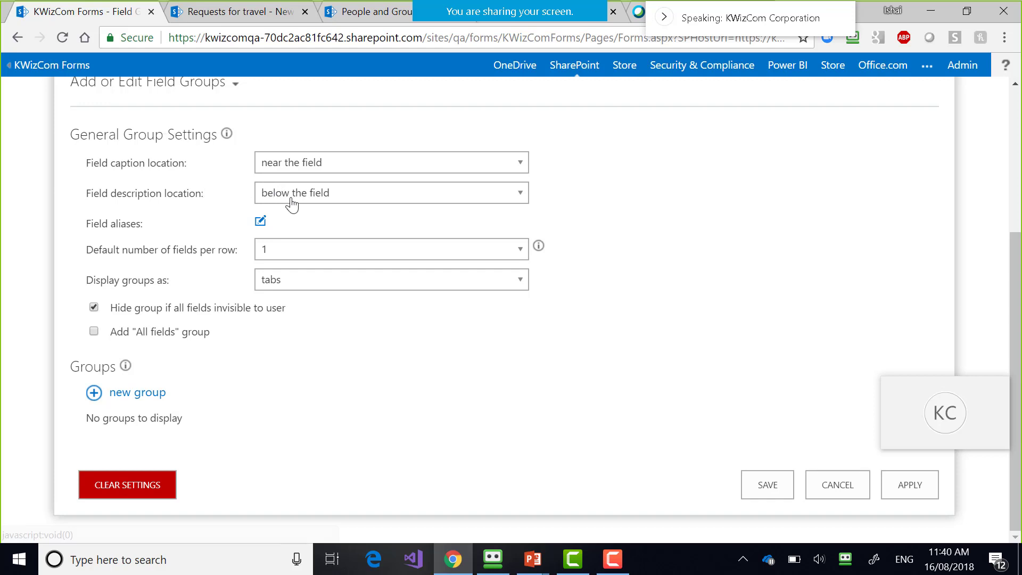
{"action": "left_click", "coordinate": [292, 168]}
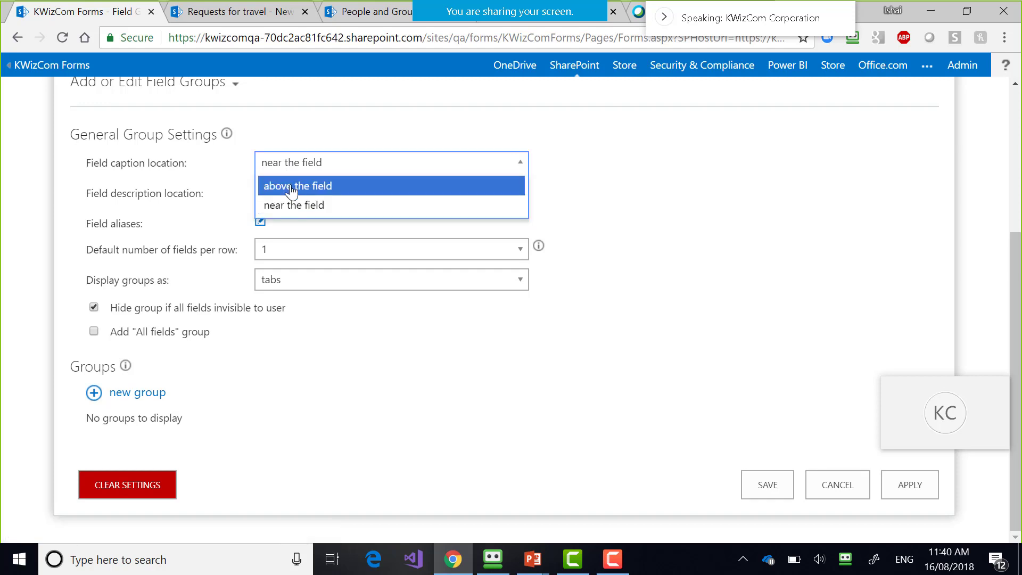
{"action": "left_click", "coordinate": [291, 187]}
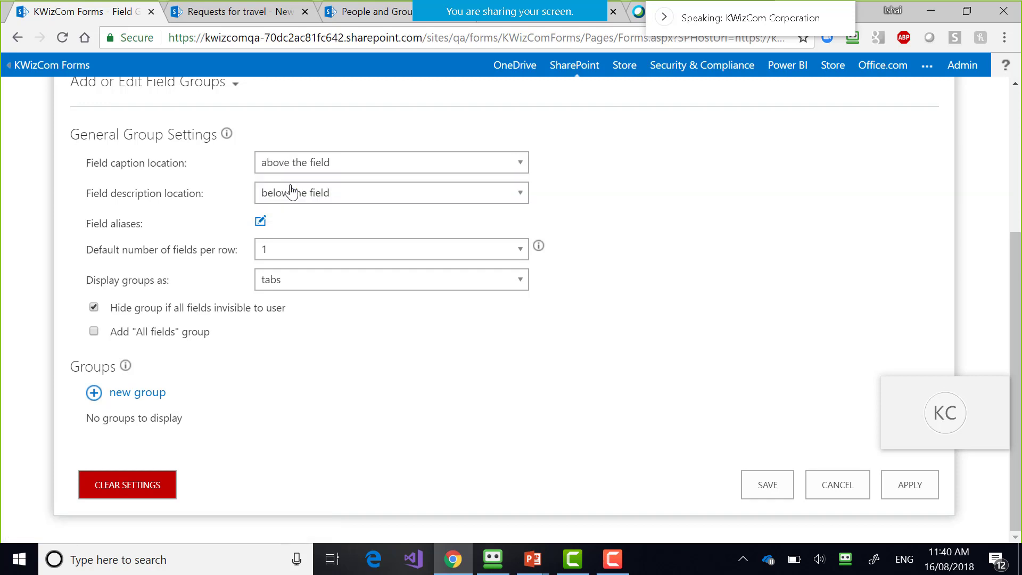
{"action": "left_click", "coordinate": [910, 484]}
- Reload the new Requests for travel form and examine where the field captions are placed
{"action": "left_click", "coordinate": [264, 13]}
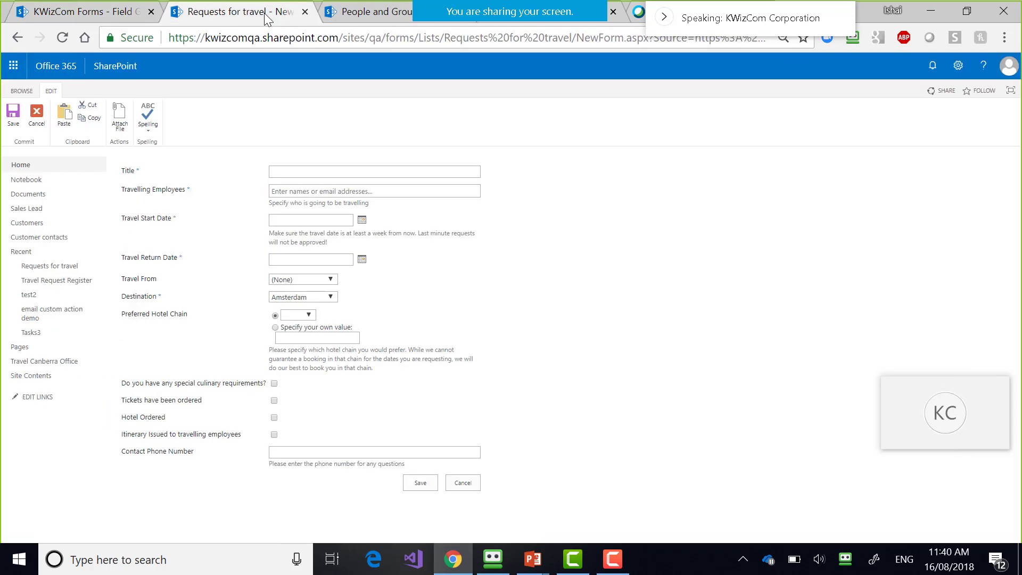
{"action": "key", "text": "F5"}
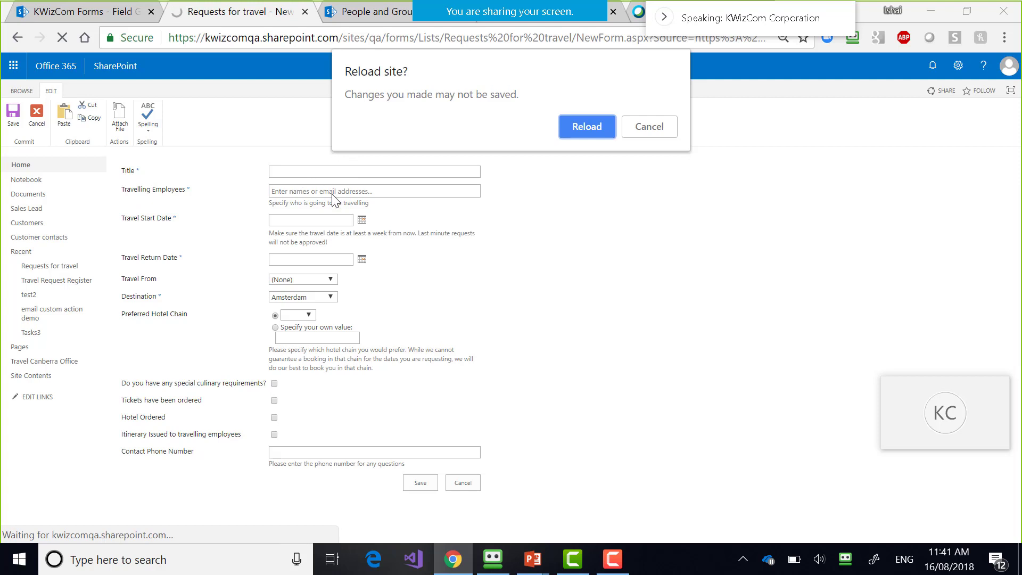
{"action": "left_click", "coordinate": [581, 129]}
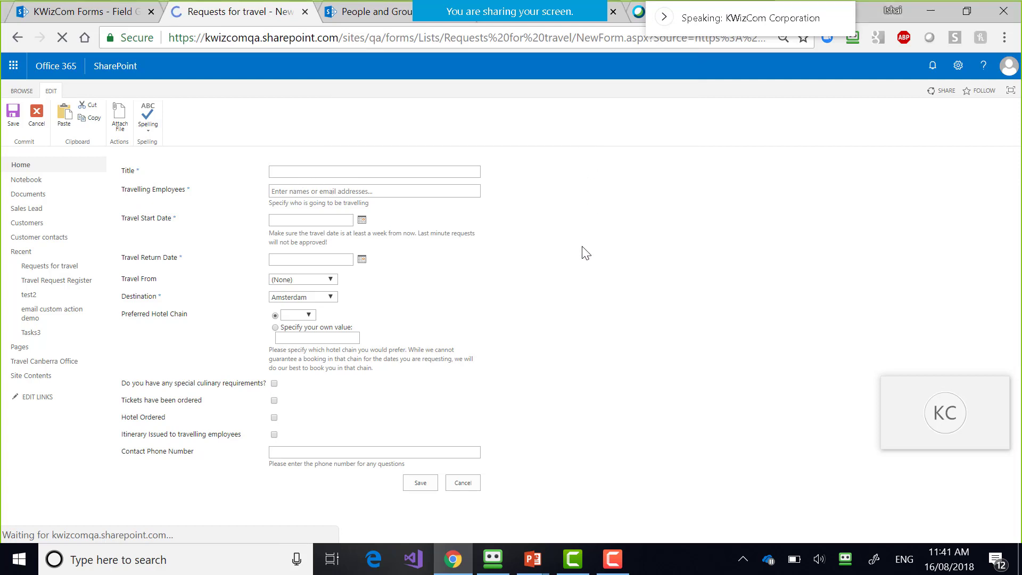
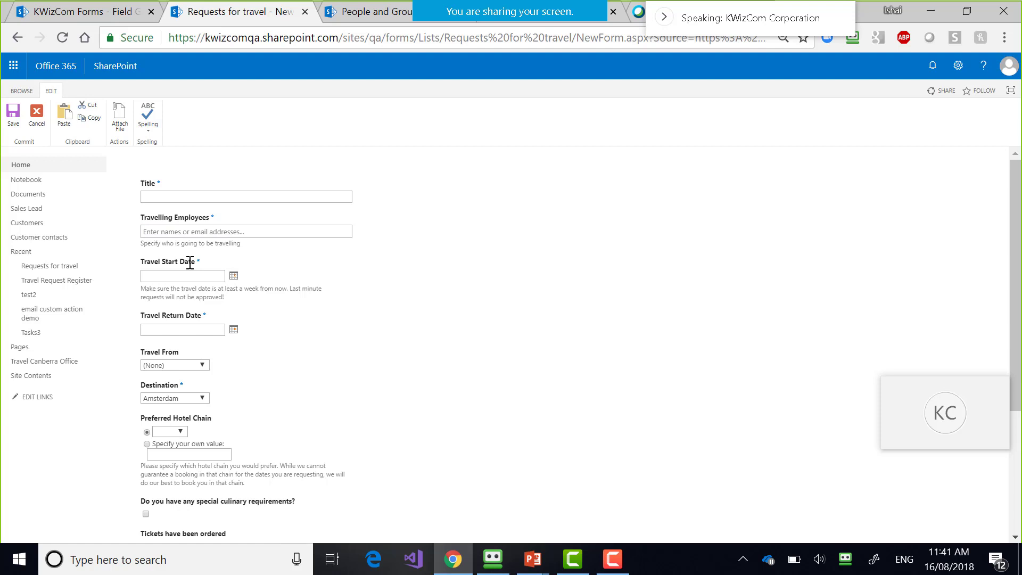
{"action": "scroll", "coordinate": [399, 287], "scroll_direction": "down", "scroll_amount": 4}
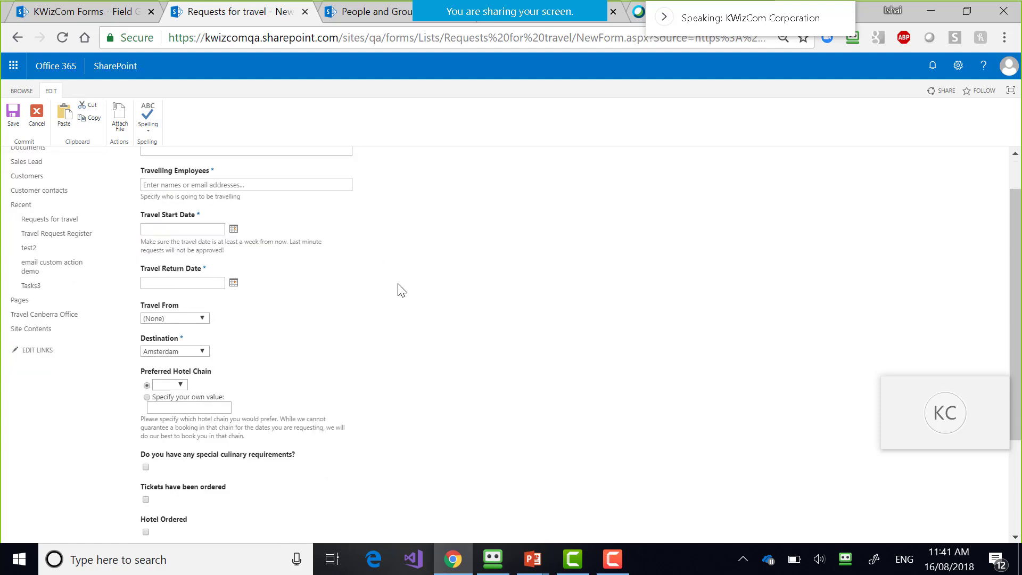
{"action": "scroll", "coordinate": [399, 287], "scroll_direction": "up", "scroll_amount": 4}
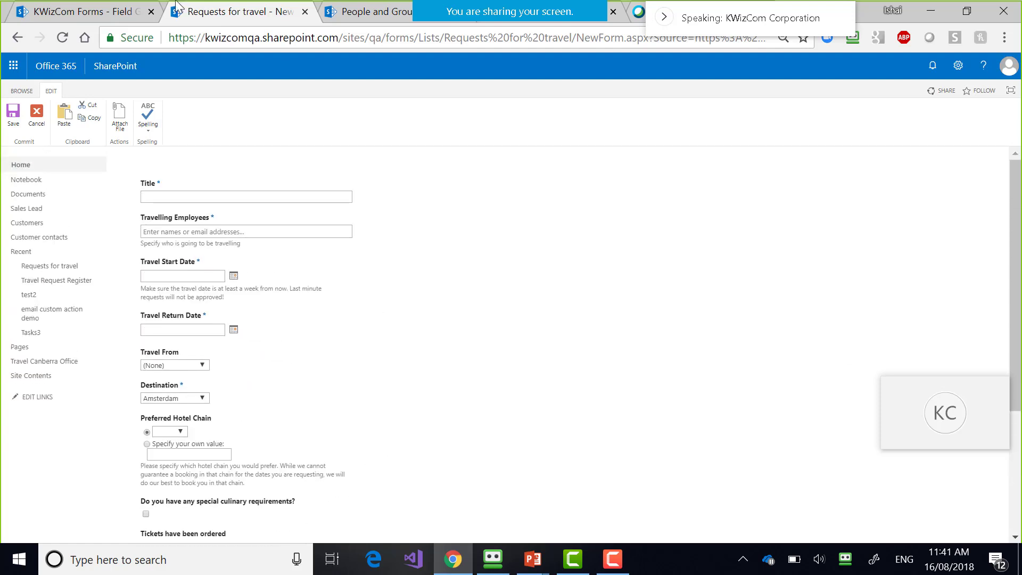
- Set and apply a default of 2 fields per row in the group settings, and reload the travel request form
{"action": "left_click", "coordinate": [109, 14]}
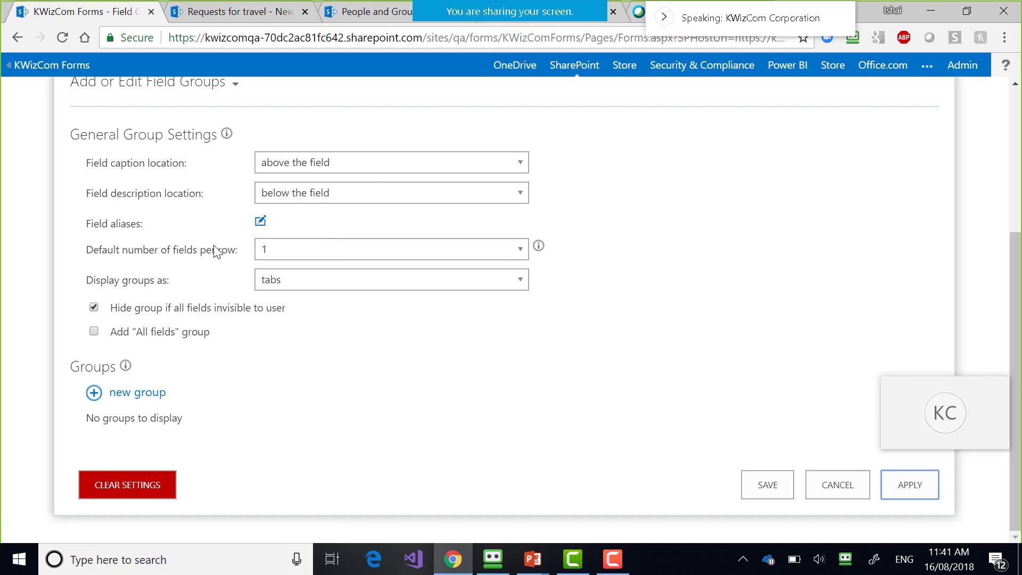
{"action": "left_click", "coordinate": [269, 251]}
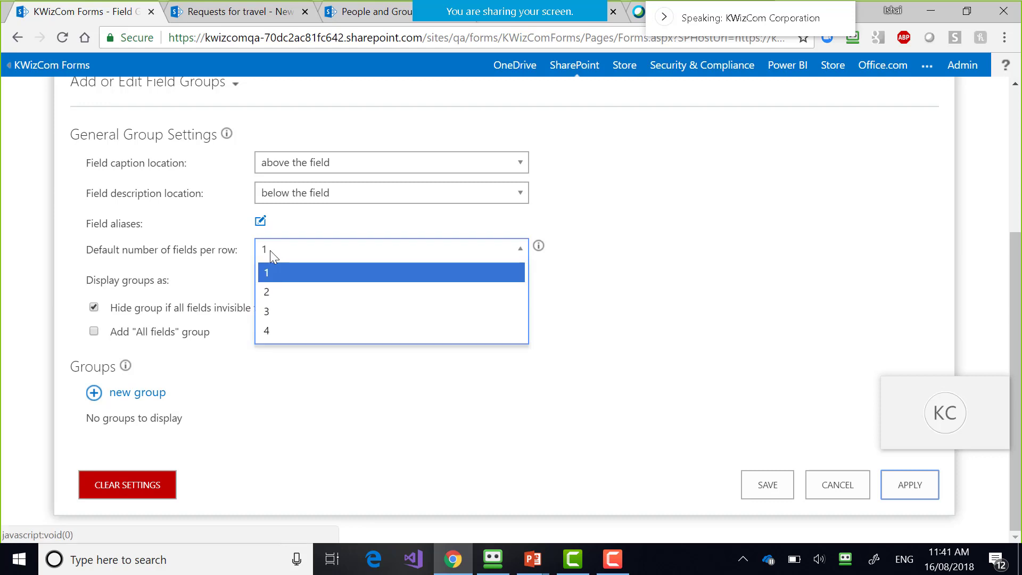
{"action": "left_click", "coordinate": [279, 296]}
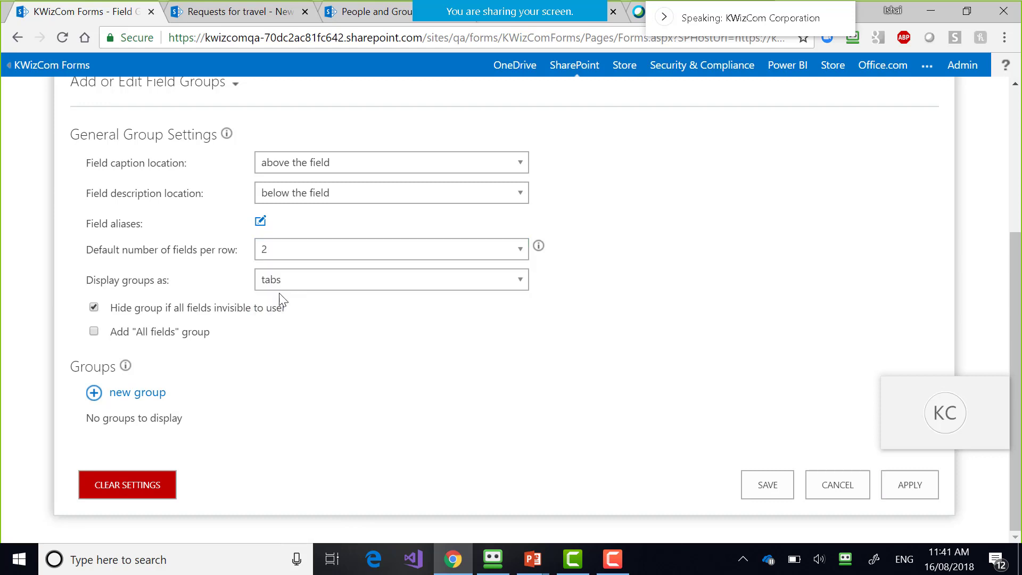
{"action": "left_click", "coordinate": [905, 485]}
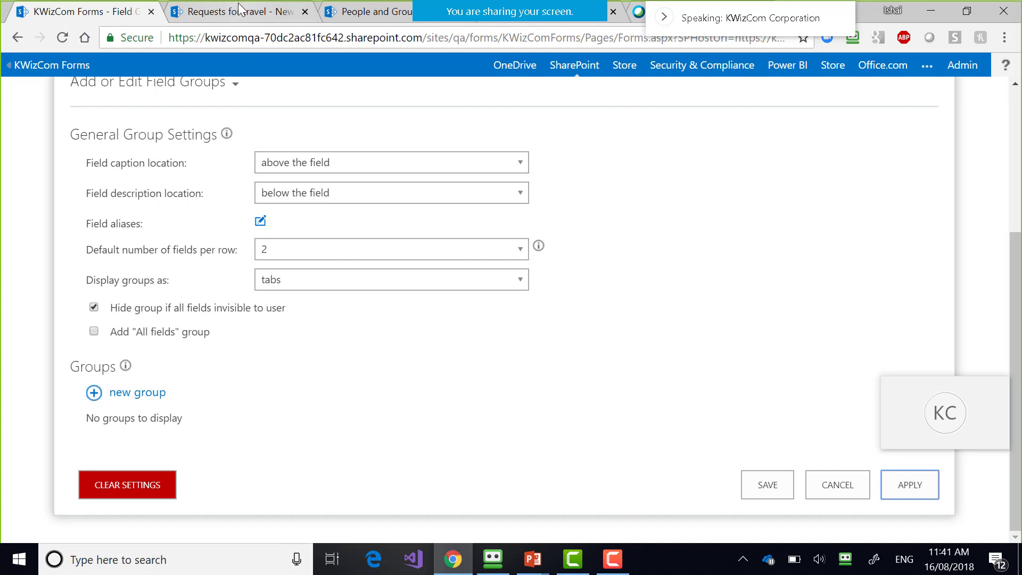
{"action": "left_click", "coordinate": [238, 16]}
{"action": "key", "text": "F5"}
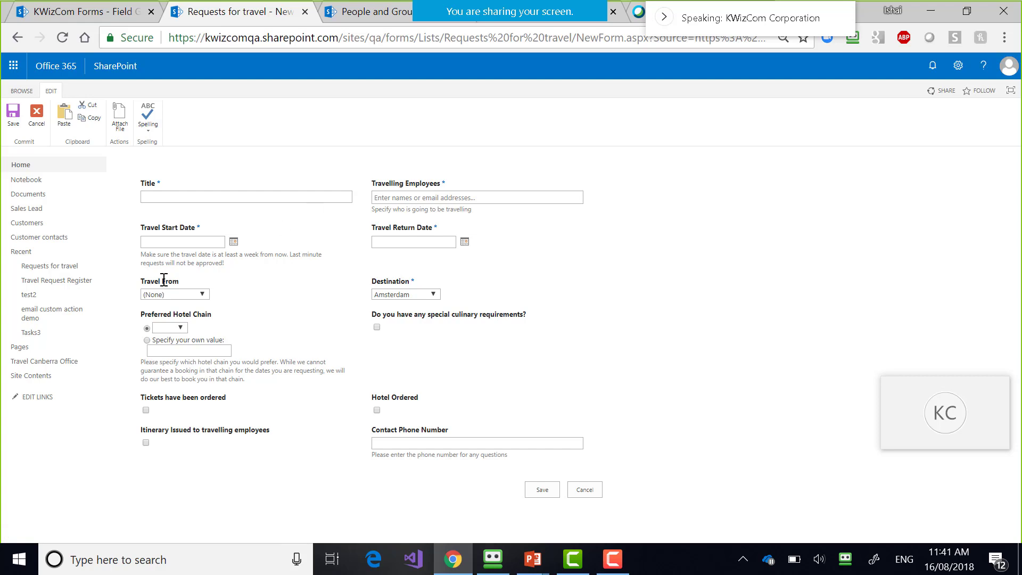
- Add a new field group in the Field Groups settings and name it "Request Data"
{"action": "left_click", "coordinate": [103, 10]}
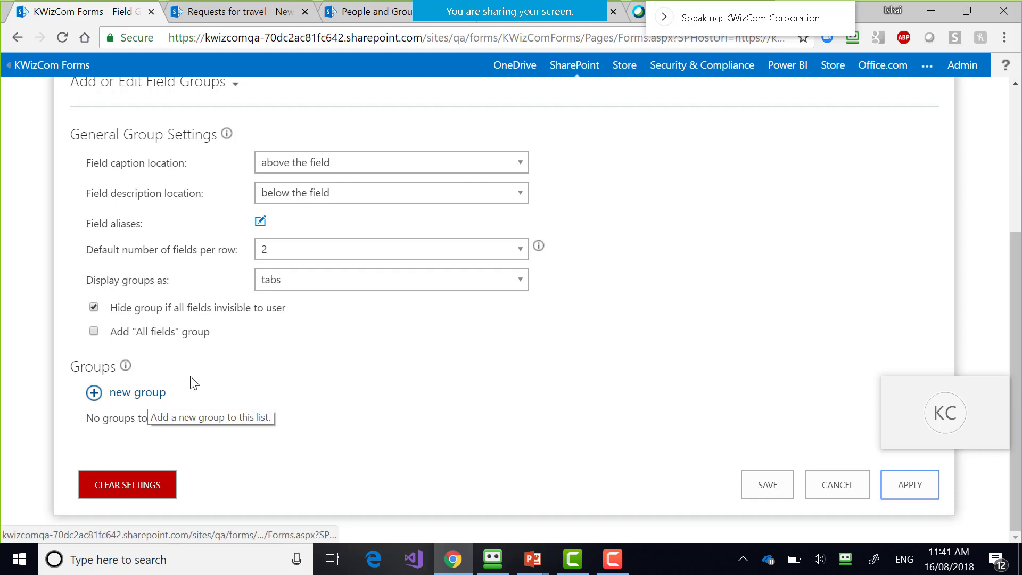
{"action": "left_click", "coordinate": [140, 394]}
{"action": "scroll", "coordinate": [390, 374], "scroll_direction": "down", "scroll_amount": 2}
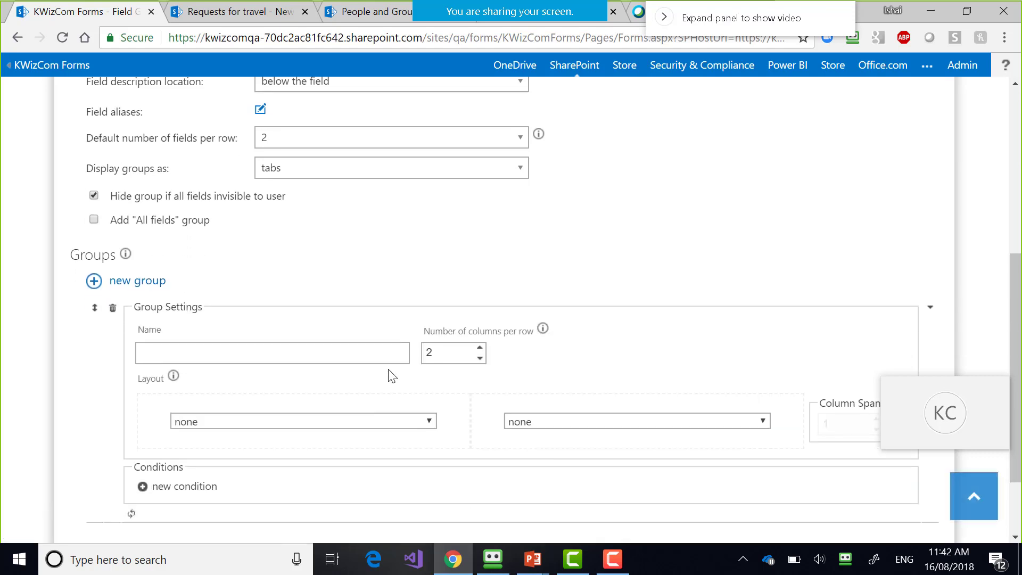
{"action": "scroll", "coordinate": [388, 373], "scroll_direction": "down", "scroll_amount": 2}
{"action": "left_click", "coordinate": [332, 255]}
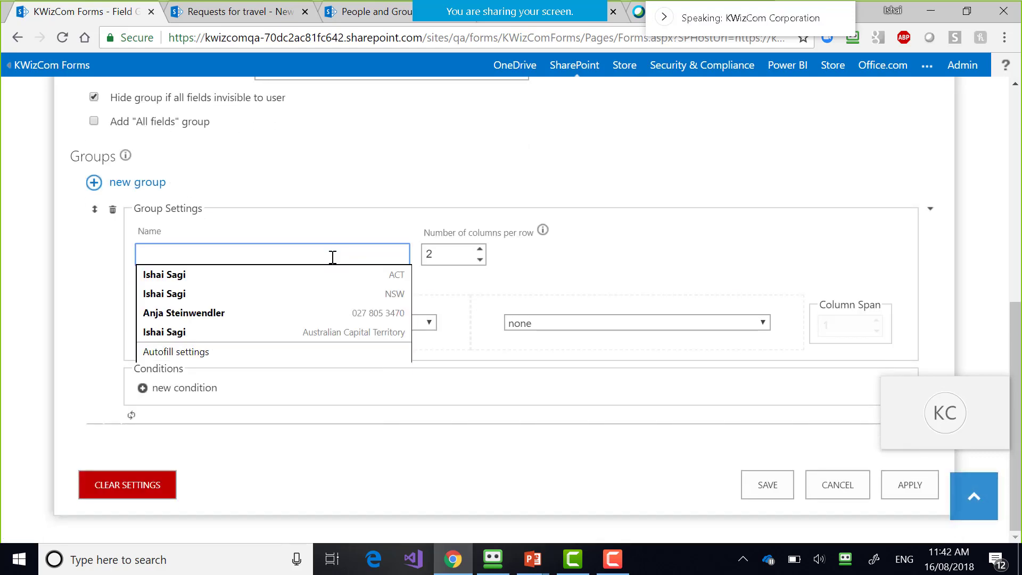
{"action": "type", "text": "Requestin"}
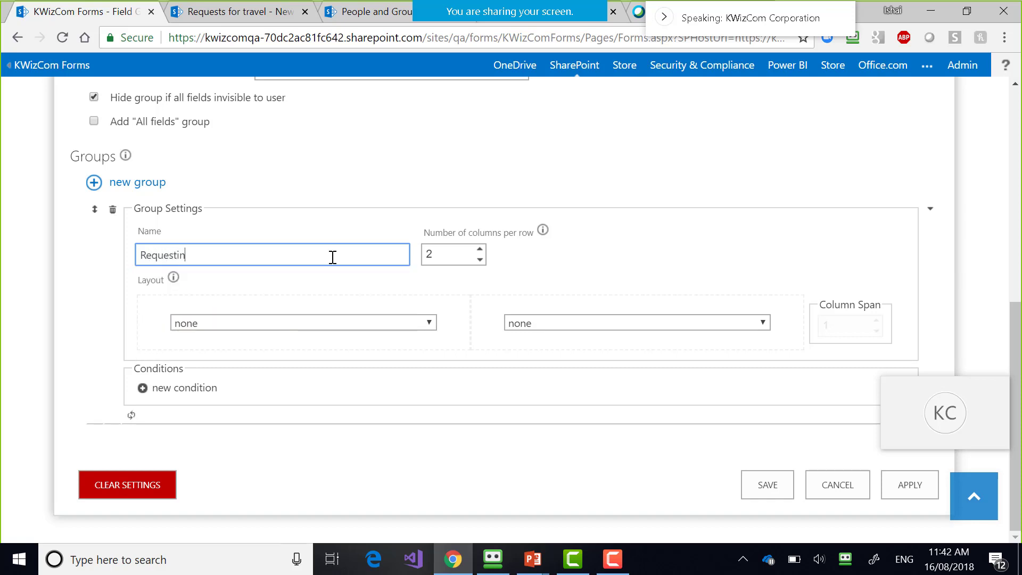
{"action": "type", "text": "g Dat"}
{"action": "key", "text": "BackSpace"}
{"action": "key", "text": "BackSpace"}
{"action": "key", "text": "BackSpace"}
{"action": "key", "text": "BackSpace"}
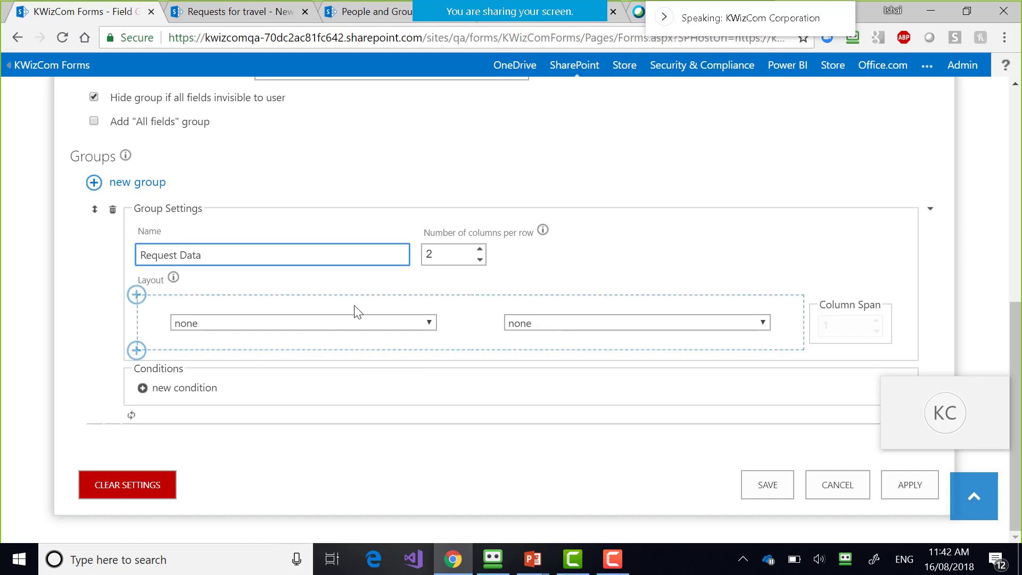
- Change the group's columns per row to 3 and back to 2, and assign Title to the first layout cell
{"action": "left_click", "coordinate": [478, 249]}
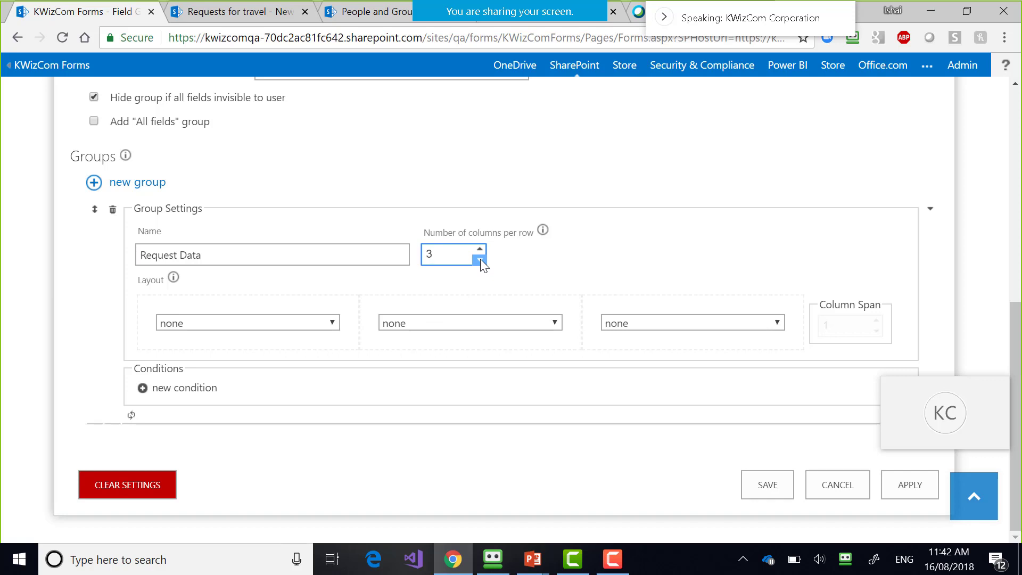
{"action": "left_click", "coordinate": [480, 260]}
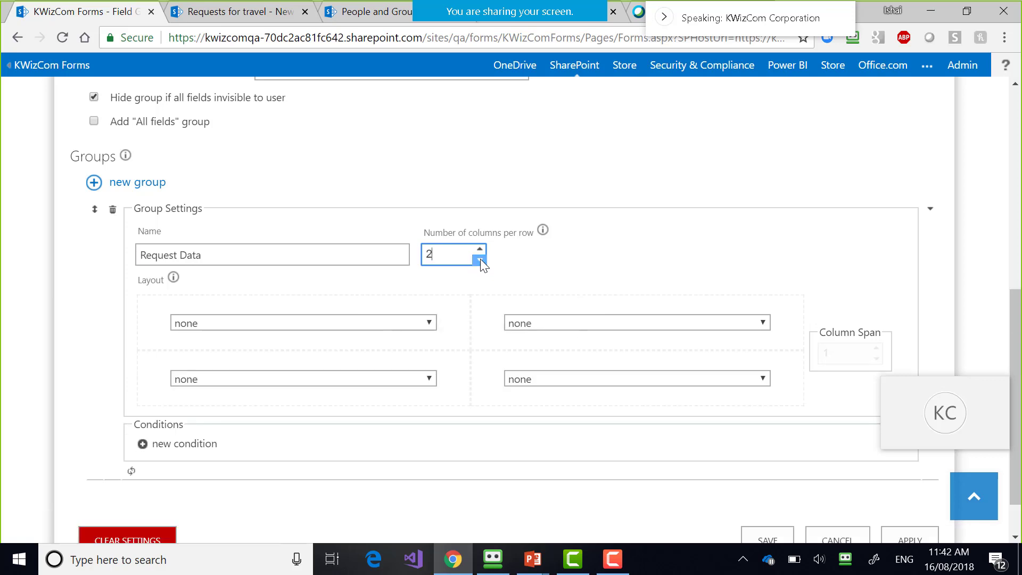
{"action": "left_click", "coordinate": [429, 323]}
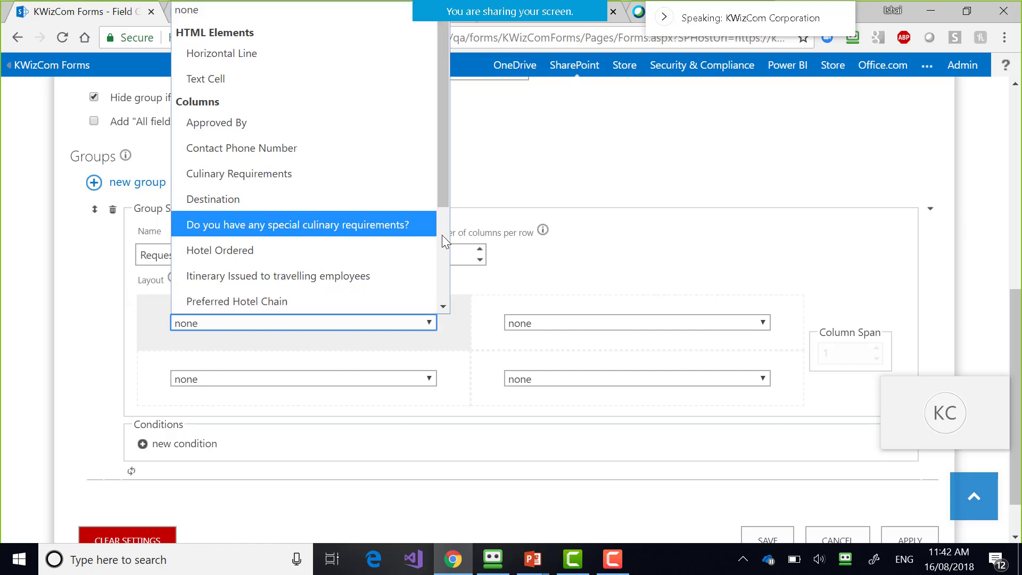
{"action": "scroll", "coordinate": [442, 235], "scroll_direction": "down", "scroll_amount": 3}
{"action": "left_click", "coordinate": [390, 201]}
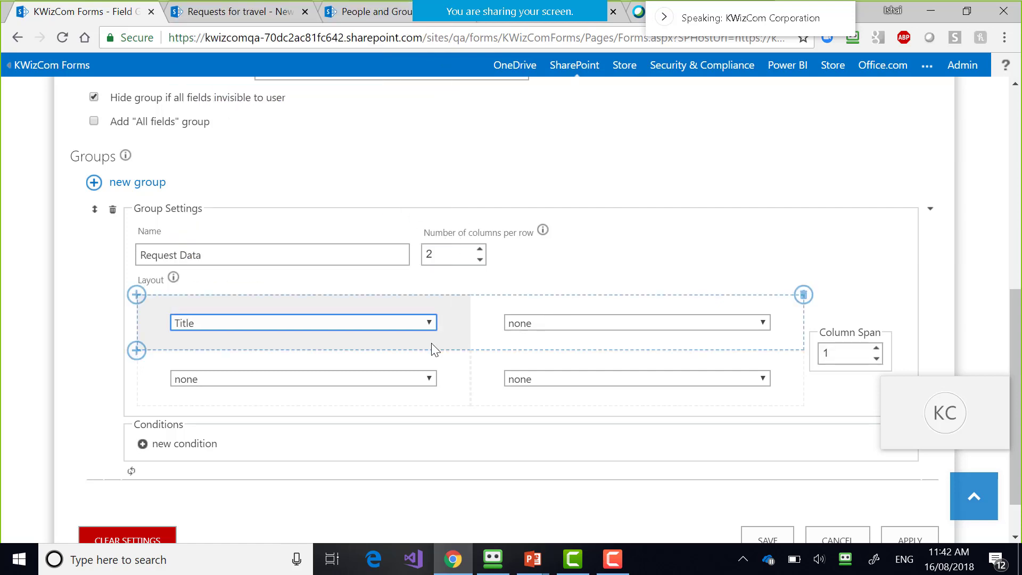
- Assign Travelling Employees to the first cell of the second row in the Request Data layout
{"action": "left_click", "coordinate": [393, 379]}
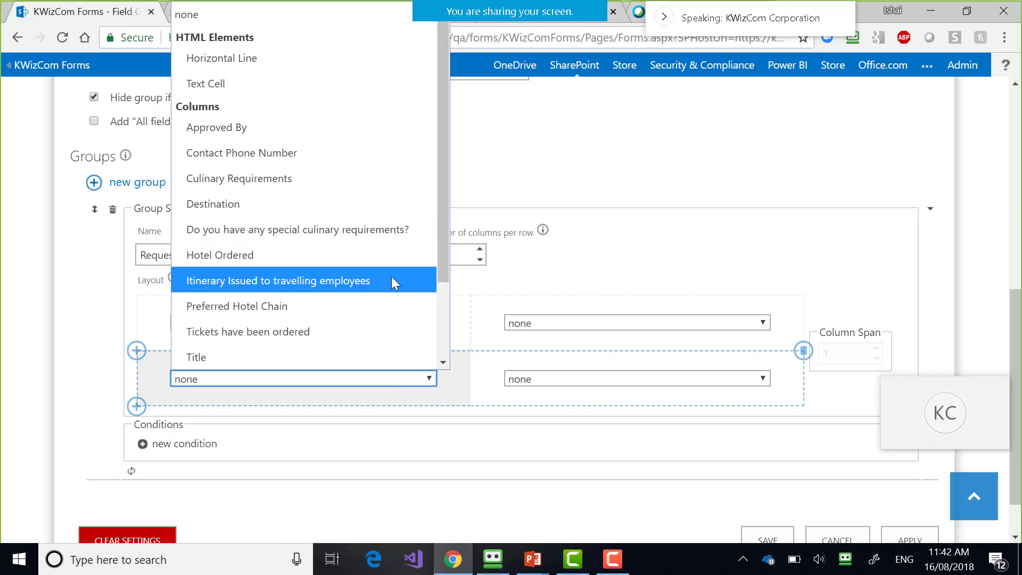
{"action": "scroll", "coordinate": [442, 328], "scroll_direction": "down", "scroll_amount": 2}
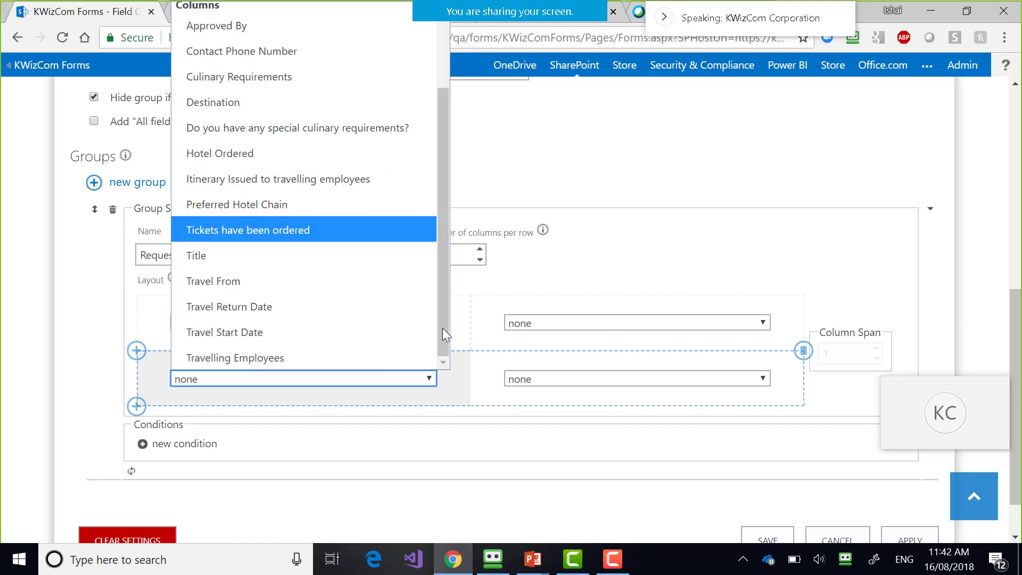
{"action": "left_click_drag", "start_coordinate": [442, 328], "coordinate": [433, 359]}
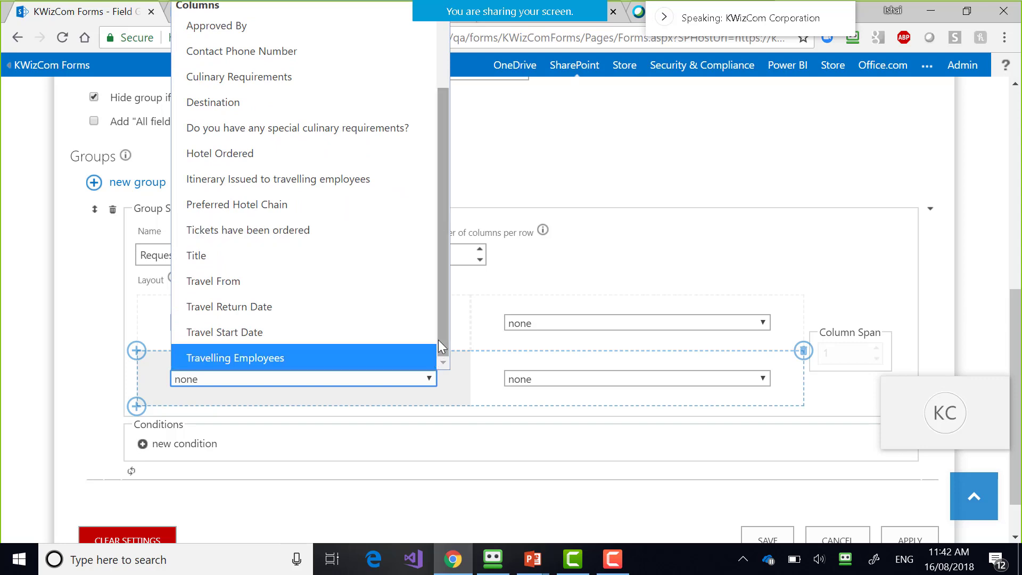
{"action": "left_click", "coordinate": [379, 358]}
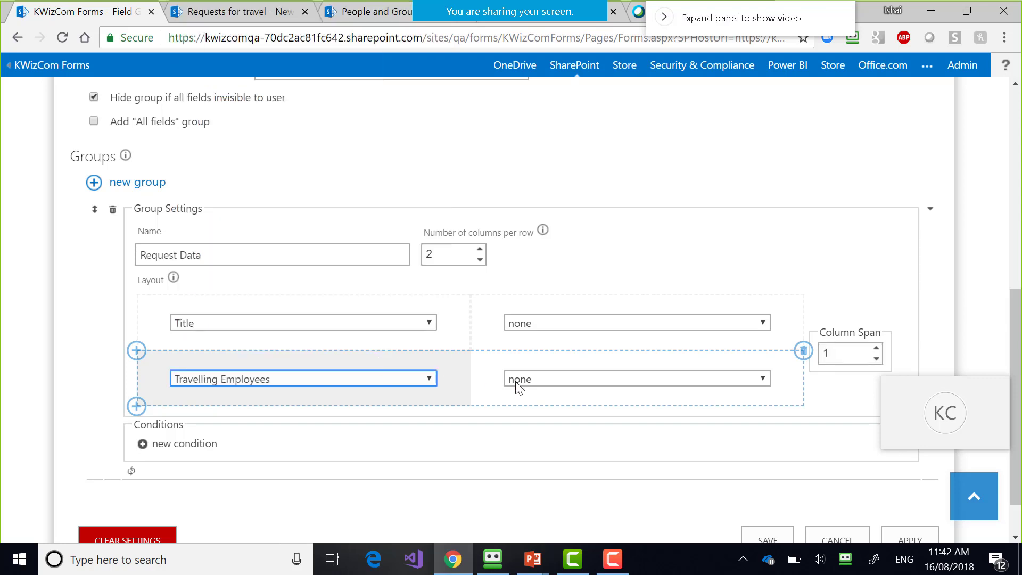
{"action": "left_click", "coordinate": [546, 381]}
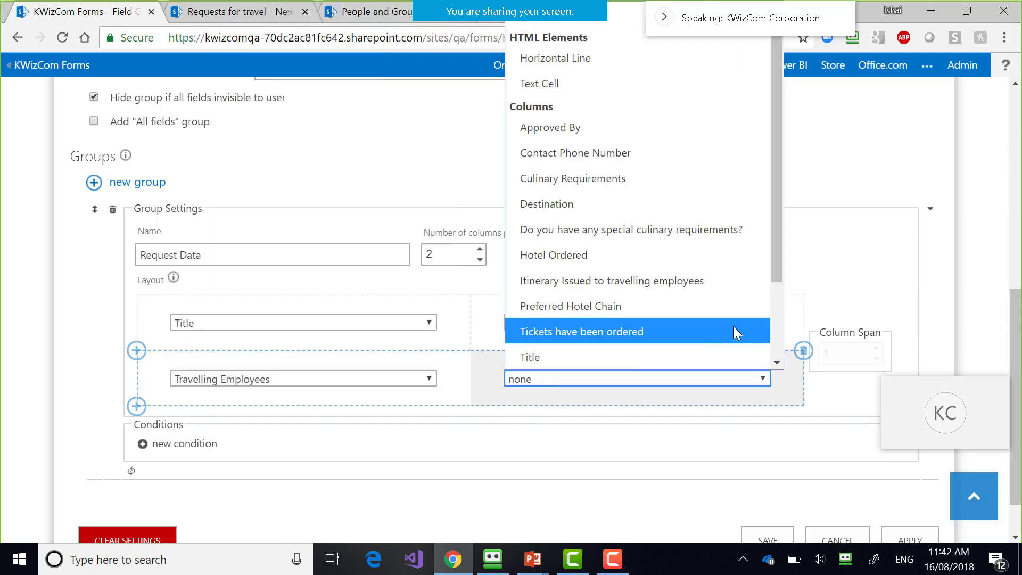
{"action": "left_click_drag", "start_coordinate": [774, 254], "coordinate": [774, 337]}
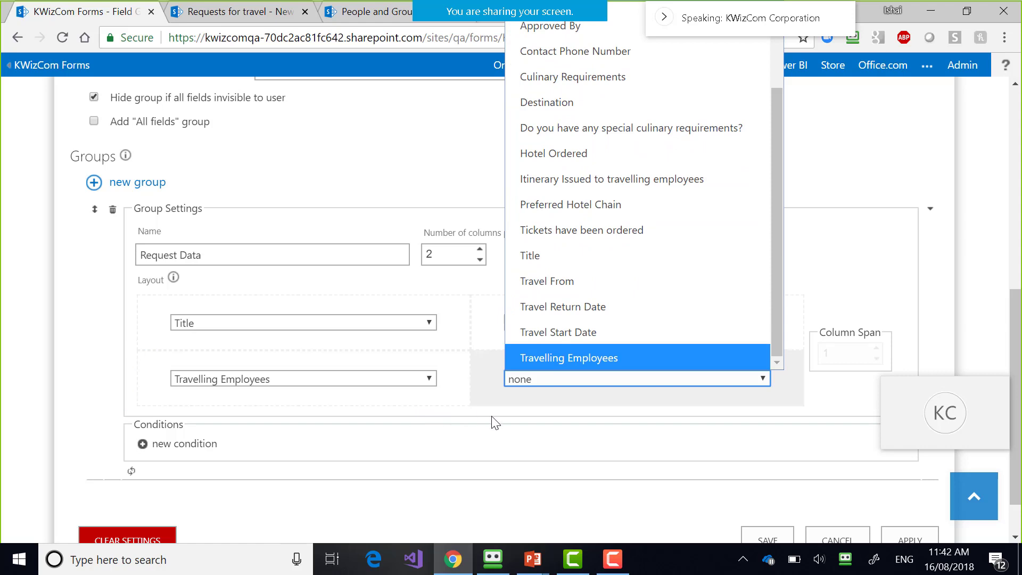
{"action": "left_click", "coordinate": [798, 405]}
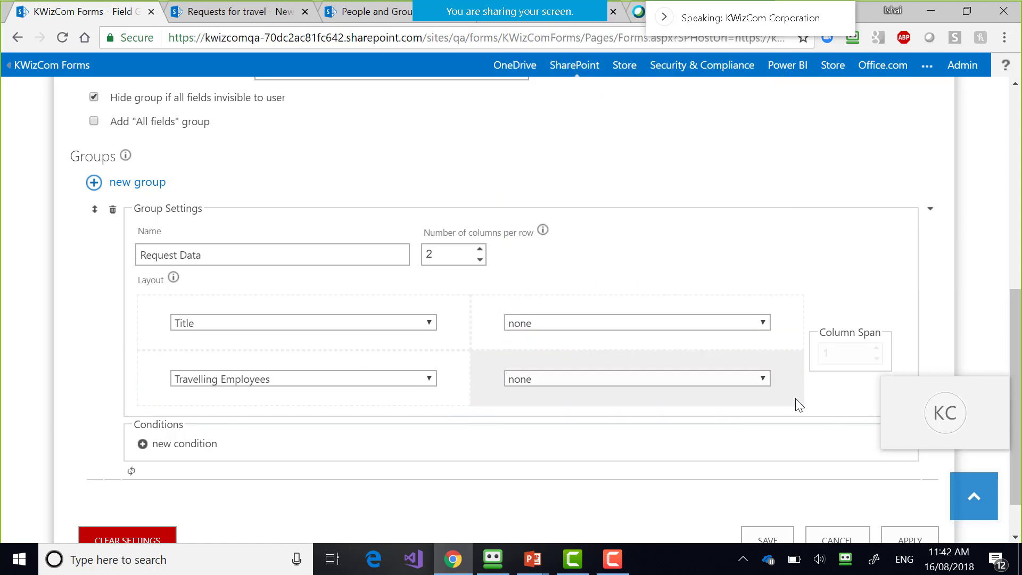
- Add a third row to the Request Data layout and assign Travel From to its first cell
{"action": "left_click", "coordinate": [137, 410]}
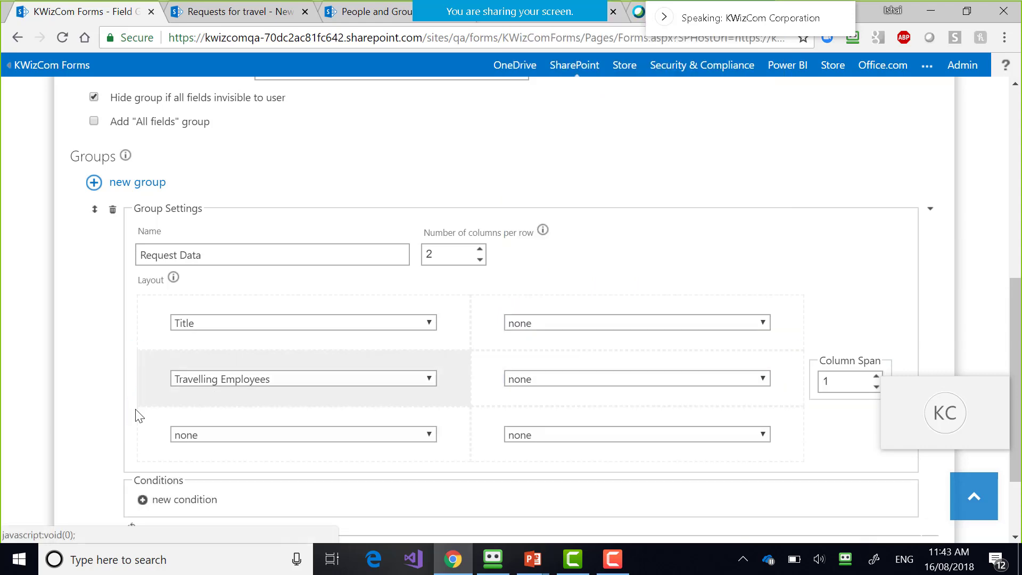
{"action": "left_click", "coordinate": [293, 432]}
{"action": "left_click", "coordinate": [293, 432]}
{"action": "left_click", "coordinate": [293, 432]}
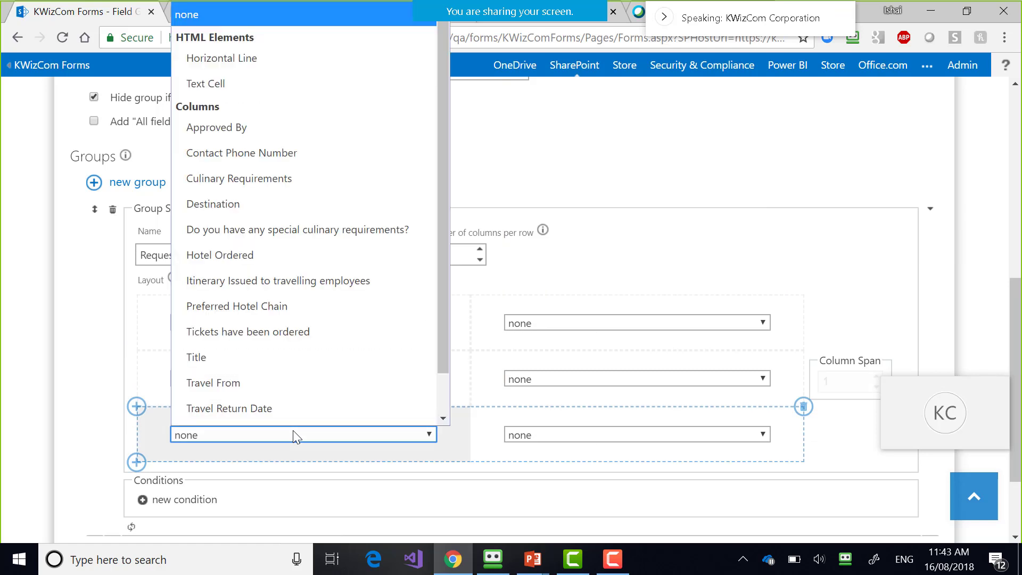
{"action": "scroll", "coordinate": [330, 420], "scroll_direction": "down", "scroll_amount": 1}
{"action": "left_click", "coordinate": [380, 360]}
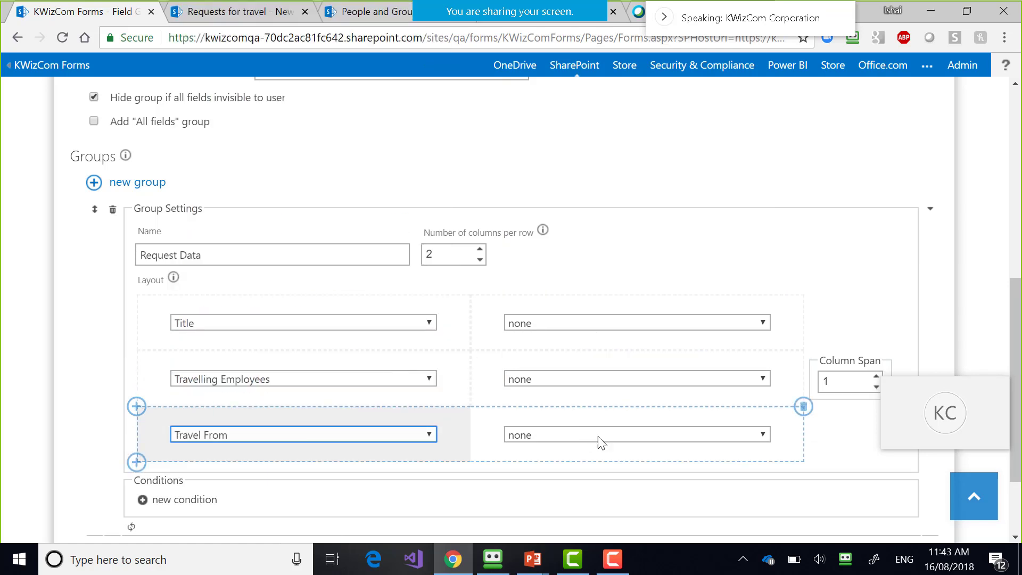
- Assign Destination to the second cell of the third row and add a fourth row below it
{"action": "left_click", "coordinate": [598, 436]}
{"action": "left_click", "coordinate": [599, 436]}
{"action": "key", "text": "d"}
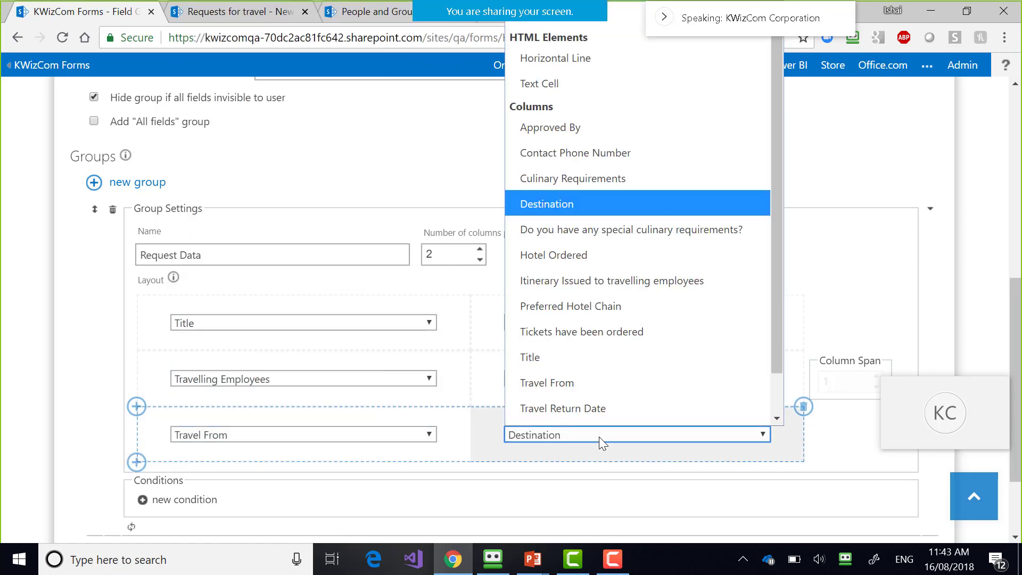
{"action": "left_click", "coordinate": [599, 437]}
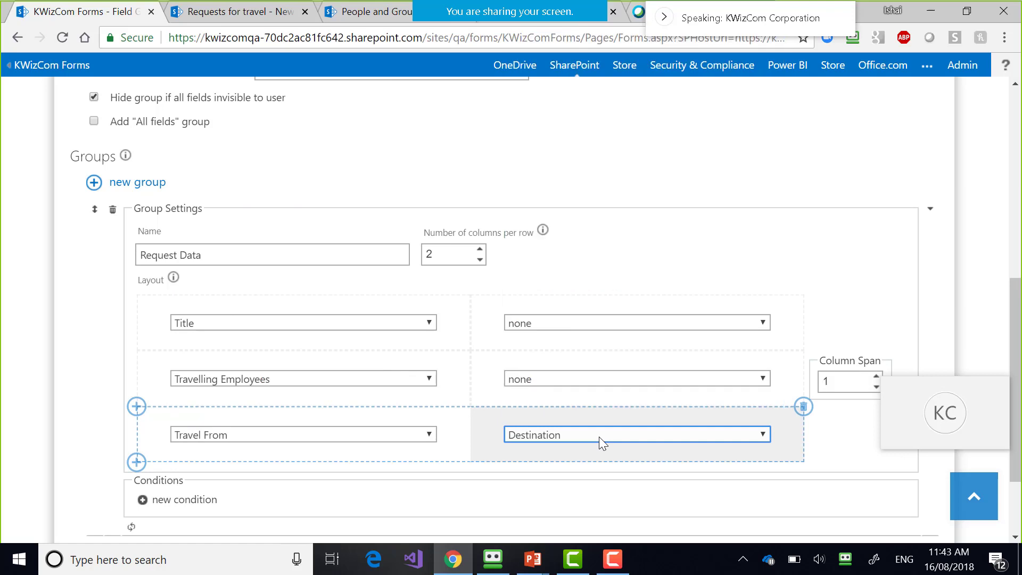
{"action": "left_click", "coordinate": [137, 462]}
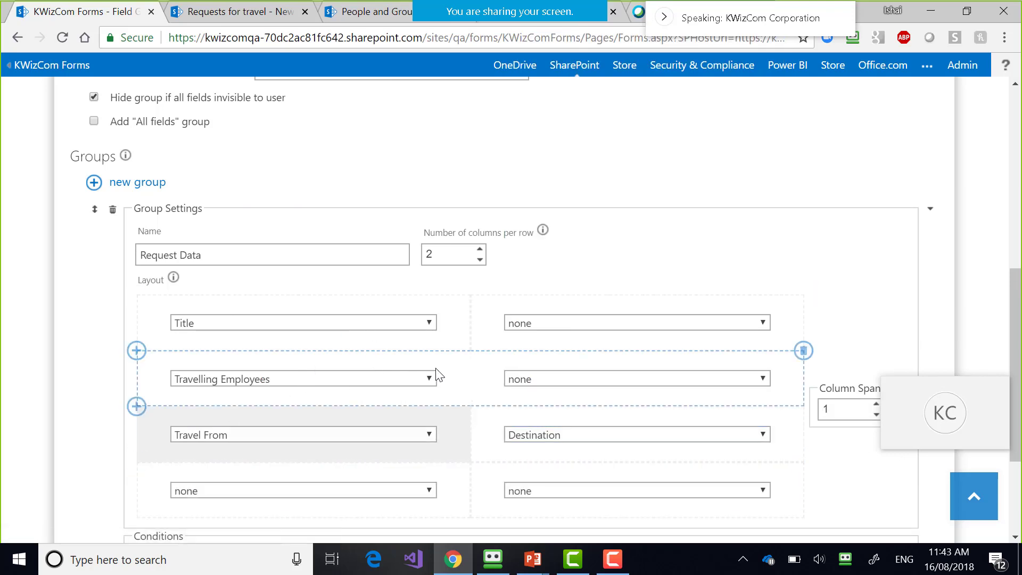
- Set the column span of Title and Travelling Employees to 2 and delete the empty row between them
{"action": "left_click", "coordinate": [456, 340]}
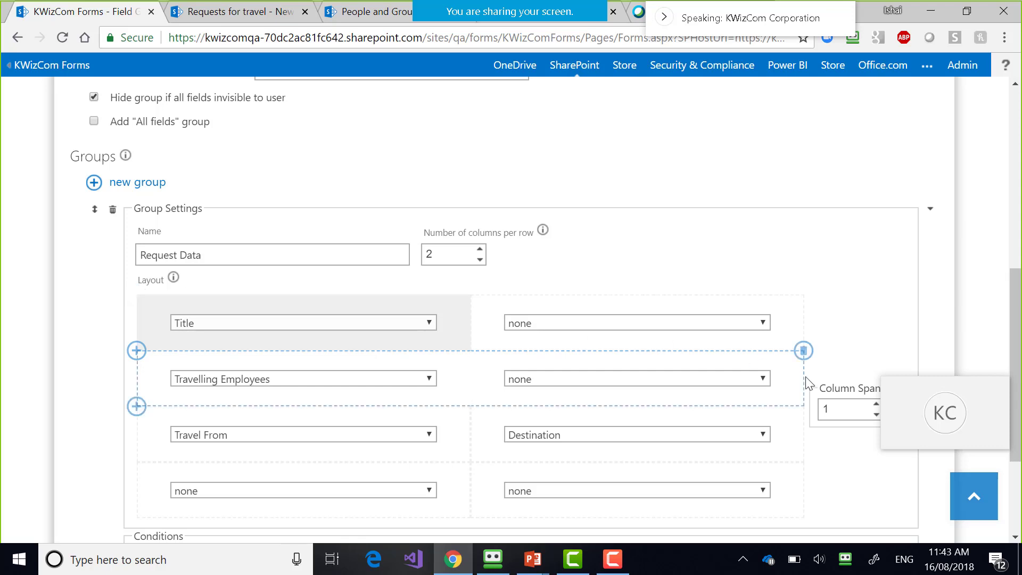
{"action": "left_click", "coordinate": [877, 404]}
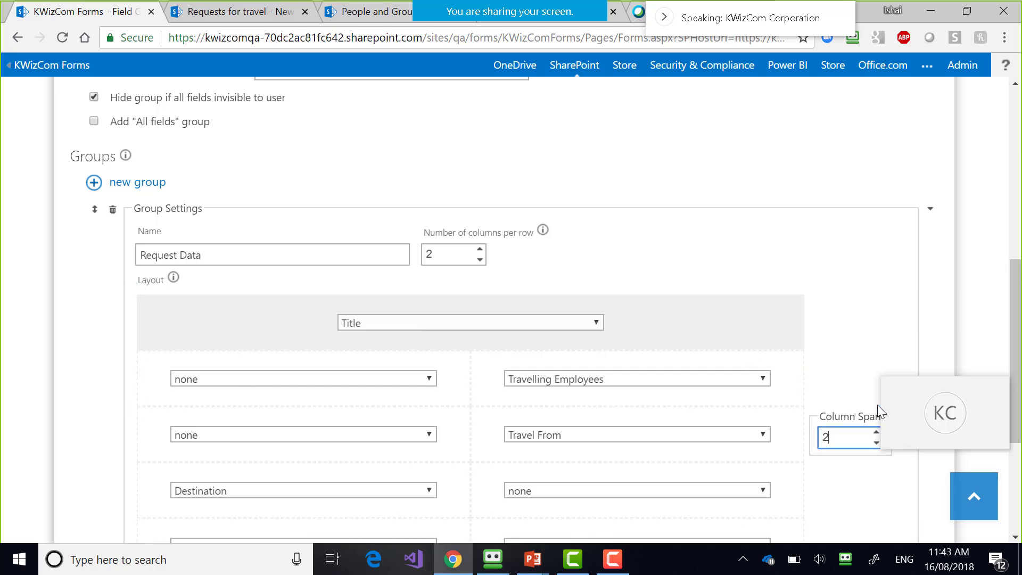
{"action": "left_click", "coordinate": [643, 363]}
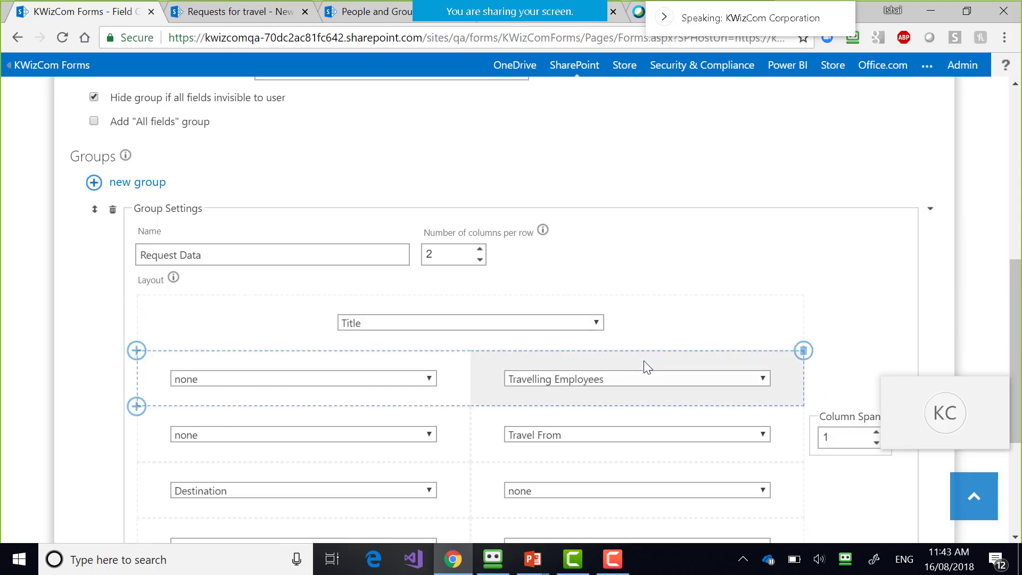
{"action": "left_click", "coordinate": [877, 432]}
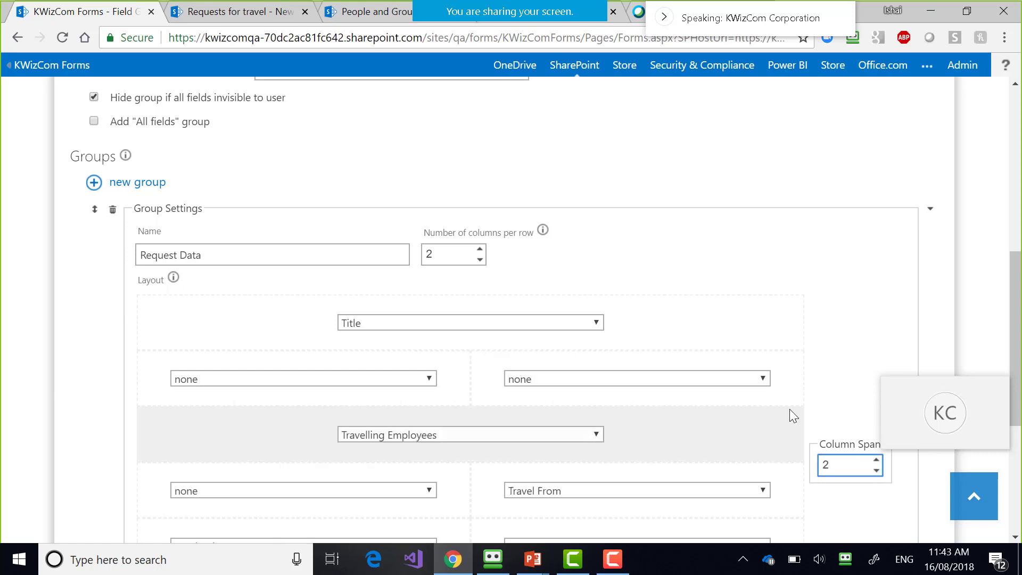
{"action": "left_click", "coordinate": [803, 352]}
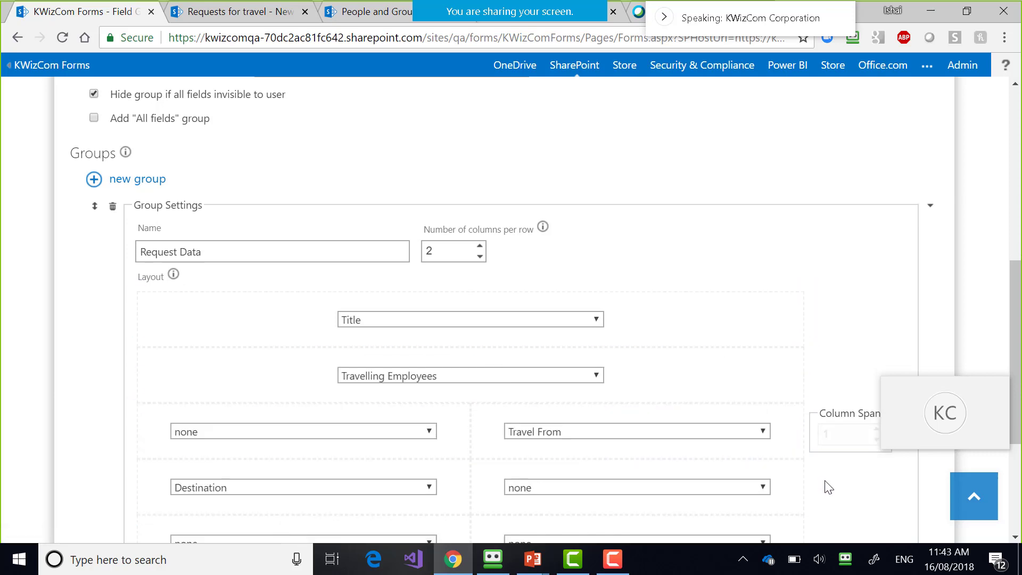
- Assign Travel From to the first cell and Destination to the second cell of the row below Travelling Employees
{"action": "scroll", "coordinate": [829, 487], "scroll_direction": "down", "scroll_amount": 1}
{"action": "left_click", "coordinate": [359, 348]}
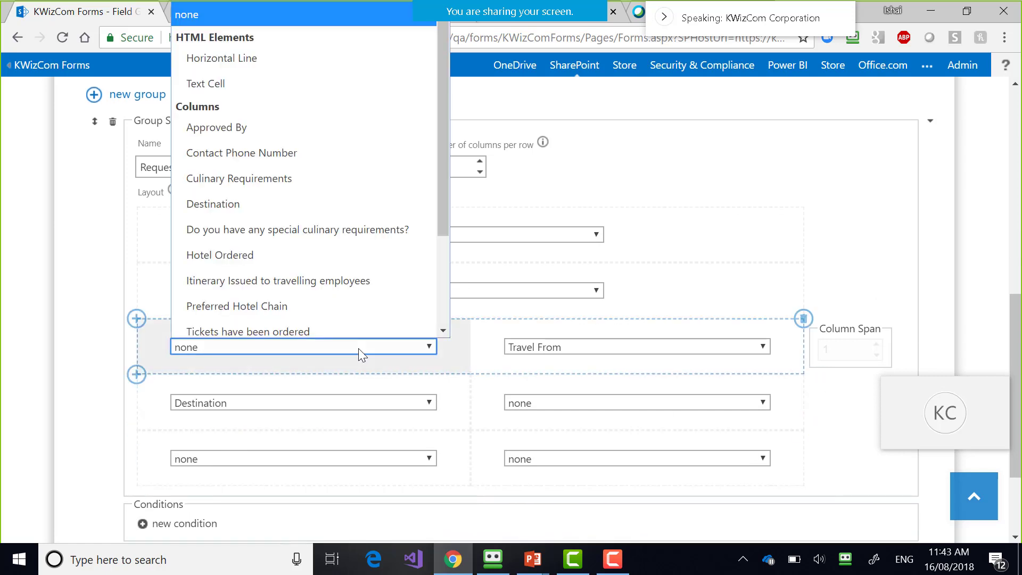
{"action": "key", "text": "t"}
{"action": "key", "text": "t"}
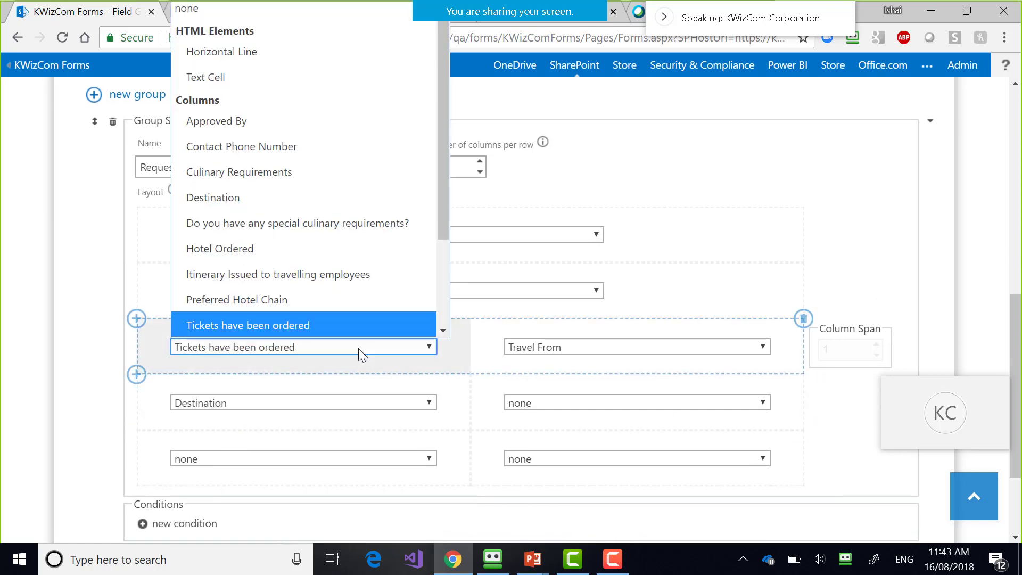
{"action": "key", "text": "t"}
{"action": "key", "text": "t"}
{"action": "scroll", "coordinate": [340, 311], "scroll_direction": "down", "scroll_amount": 1}
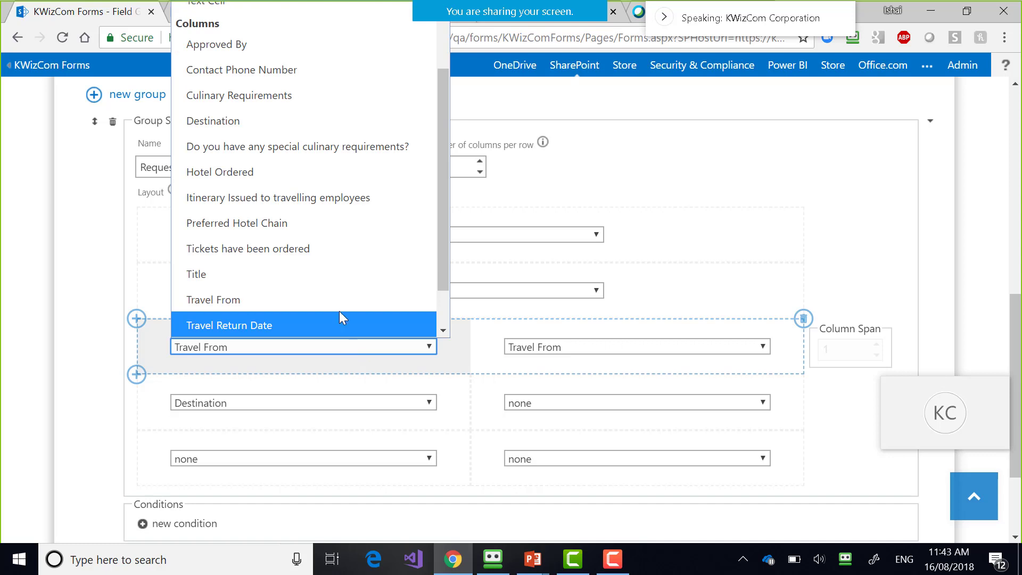
{"action": "left_click", "coordinate": [334, 301]}
{"action": "left_click", "coordinate": [546, 346]}
{"action": "key", "text": "d"}
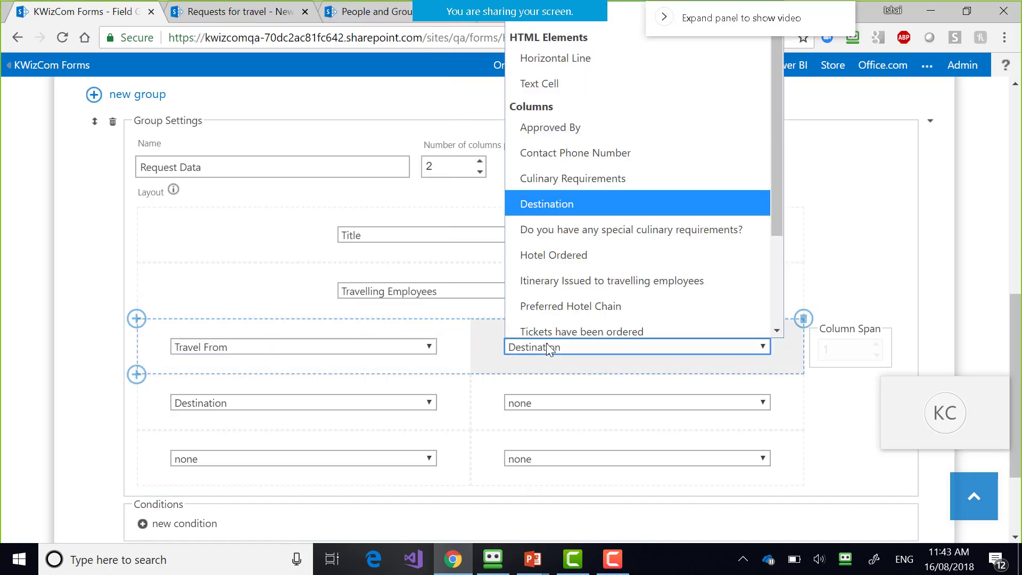
{"action": "key", "text": "Return"}
- Fill the fourth layout row with Travel Start Date in the first cell and Travel Return Date in the second
{"action": "left_click", "coordinate": [426, 404]}
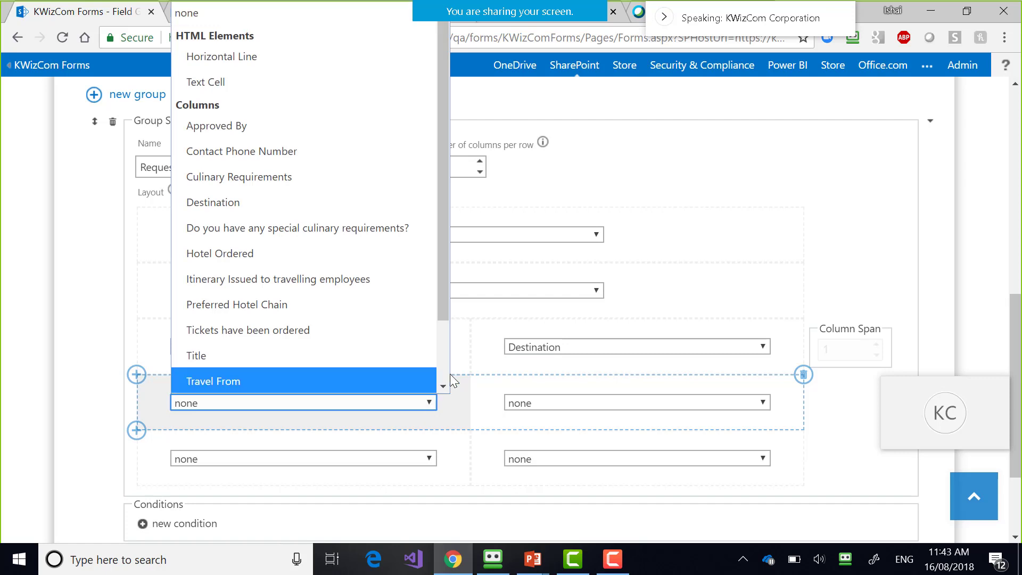
{"action": "scroll", "coordinate": [441, 370], "scroll_direction": "down", "scroll_amount": 1}
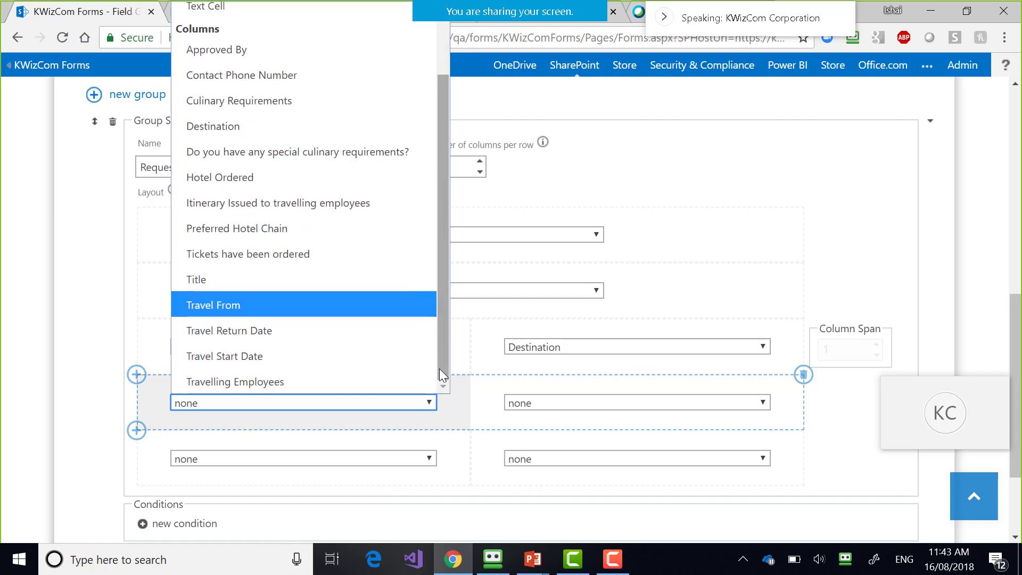
{"action": "left_click", "coordinate": [392, 356]}
{"action": "left_click", "coordinate": [559, 405]}
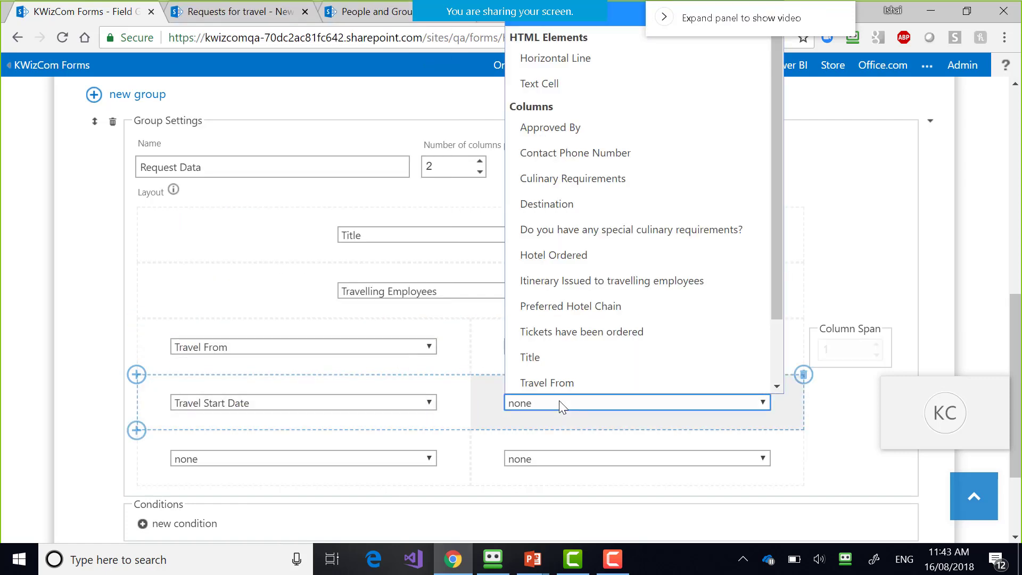
{"action": "scroll", "coordinate": [776, 369], "scroll_direction": "down", "scroll_amount": 2}
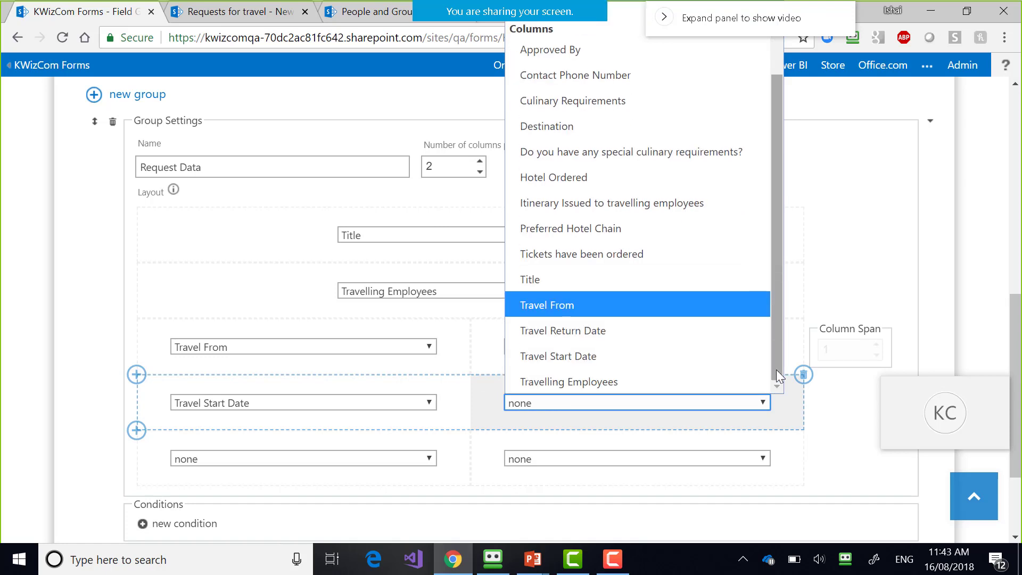
{"action": "left_click", "coordinate": [710, 335]}
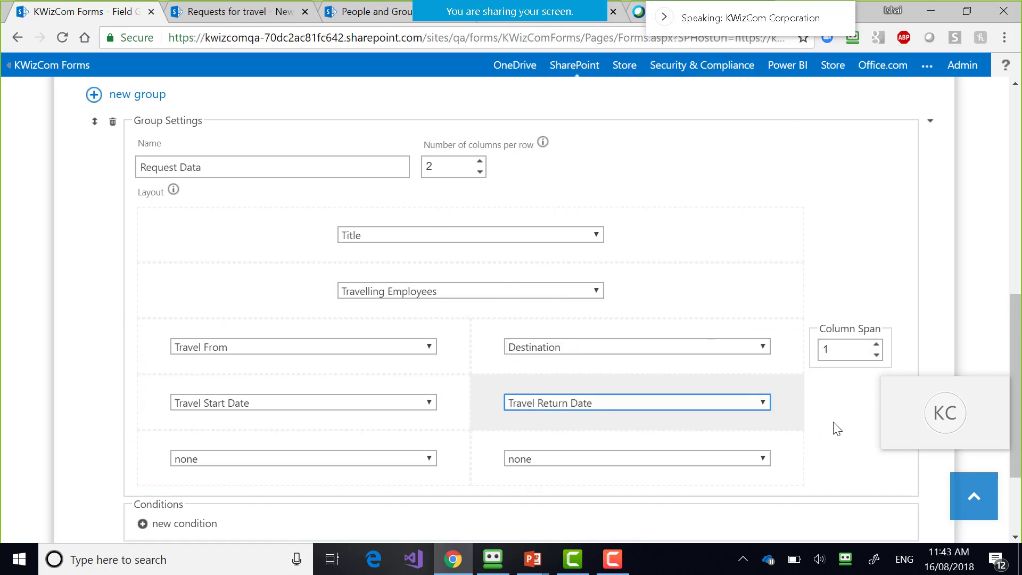
- Fill the fifth layout row with "Do you have any special culinary requirements?" in the first cell and Culinary Requirements in the second
{"action": "scroll", "coordinate": [842, 445], "scroll_direction": "down", "scroll_amount": 1}
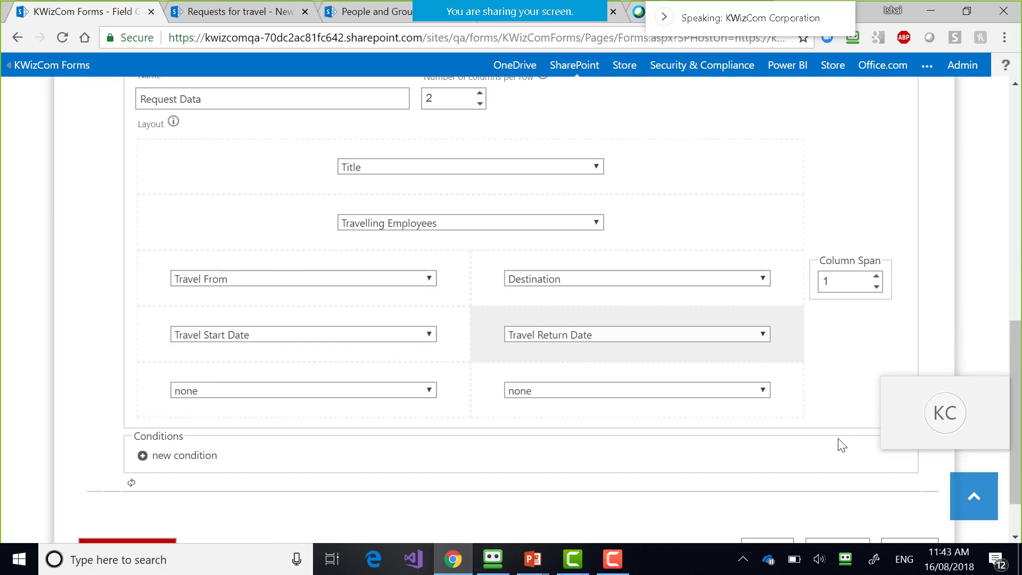
{"action": "left_click", "coordinate": [346, 392]}
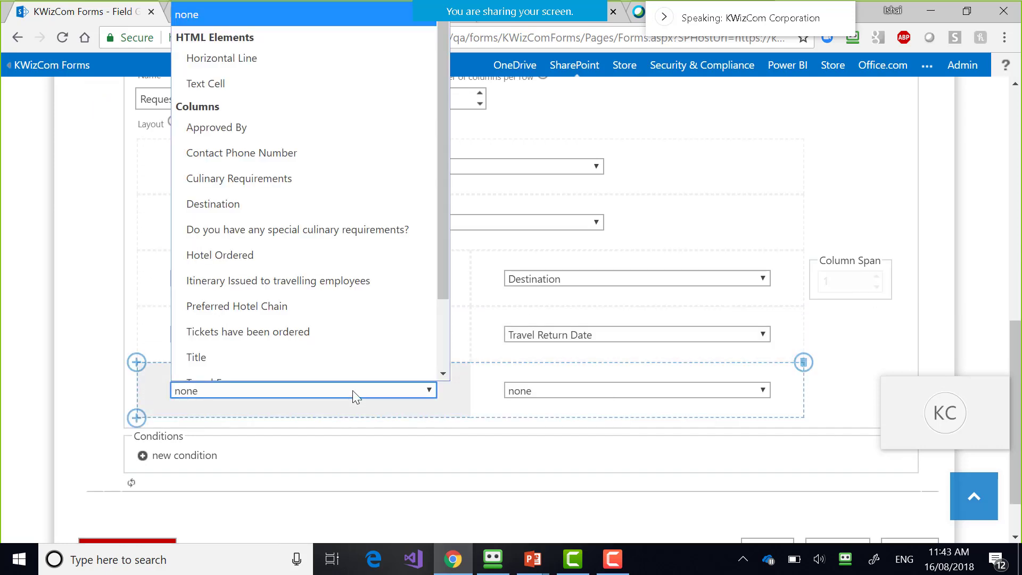
{"action": "scroll", "coordinate": [427, 255], "scroll_direction": "down", "scroll_amount": 1}
{"action": "left_click", "coordinate": [407, 216]}
{"action": "left_click", "coordinate": [555, 392]}
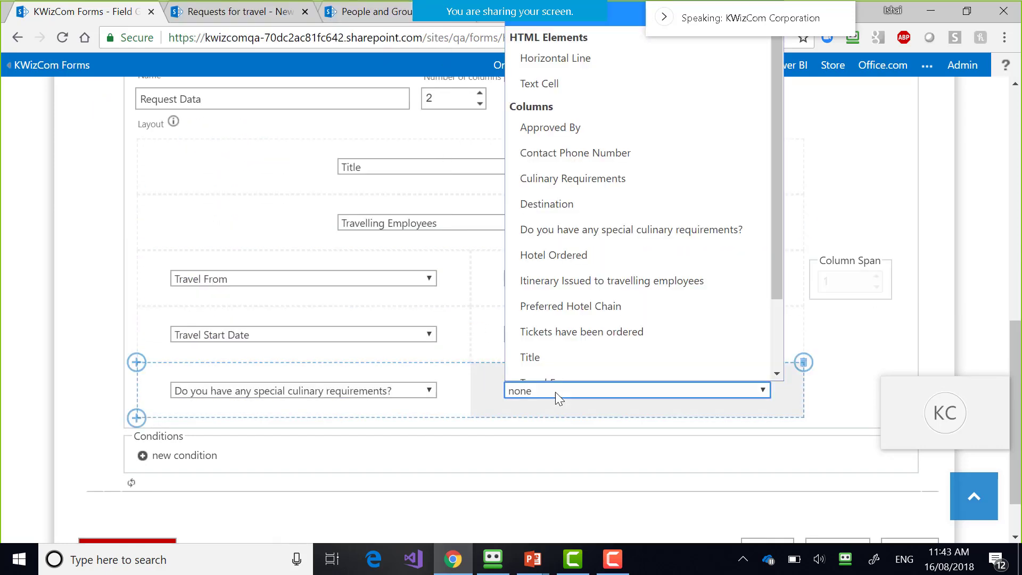
{"action": "scroll", "coordinate": [575, 346], "scroll_direction": "down", "scroll_amount": 1}
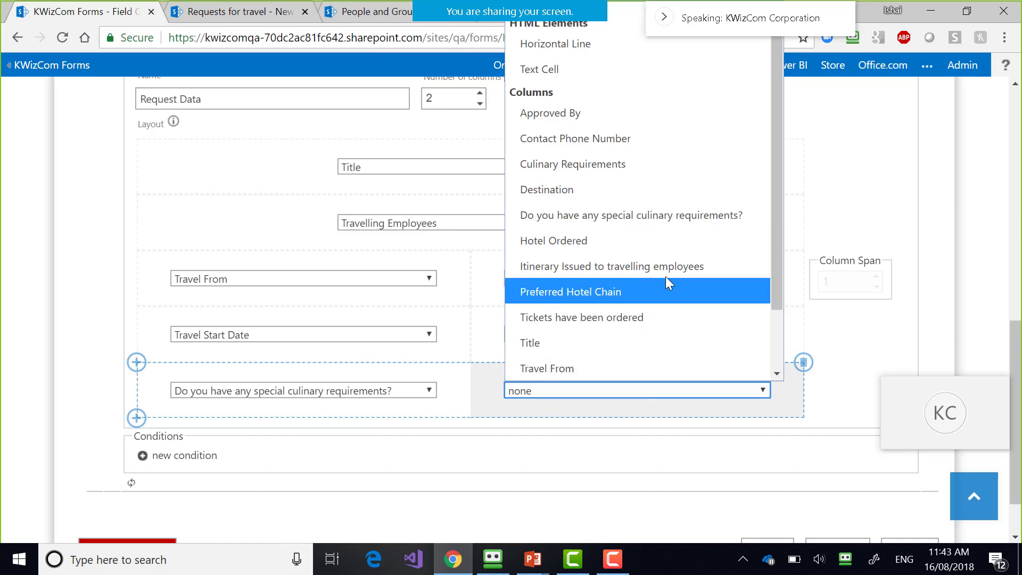
{"action": "left_click", "coordinate": [691, 164]}
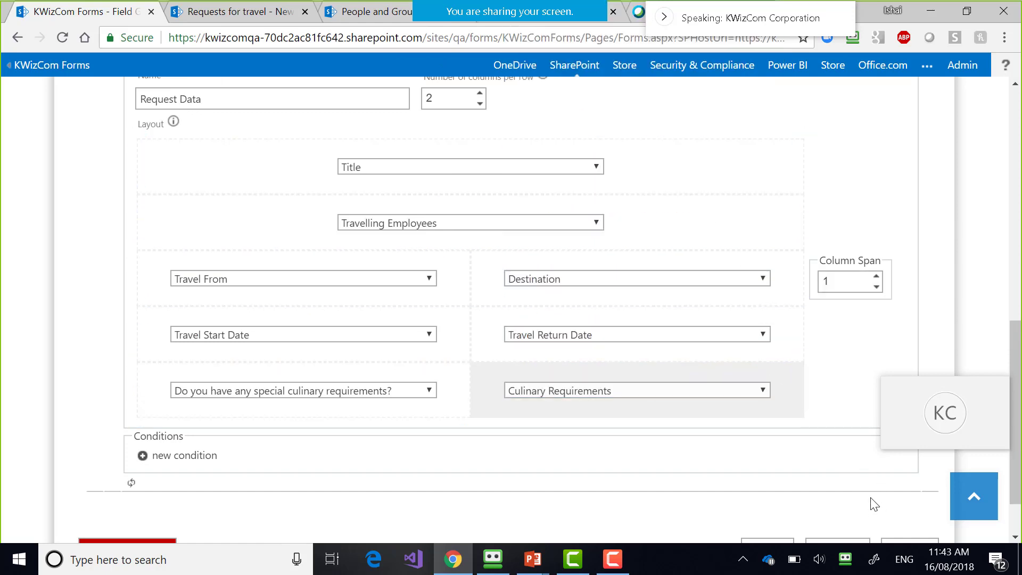
- Apply the Request Data group settings and reload the new Requests for travel form
{"action": "scroll", "coordinate": [871, 503], "scroll_direction": "down", "scroll_amount": 1}
{"action": "left_click", "coordinate": [921, 537]}
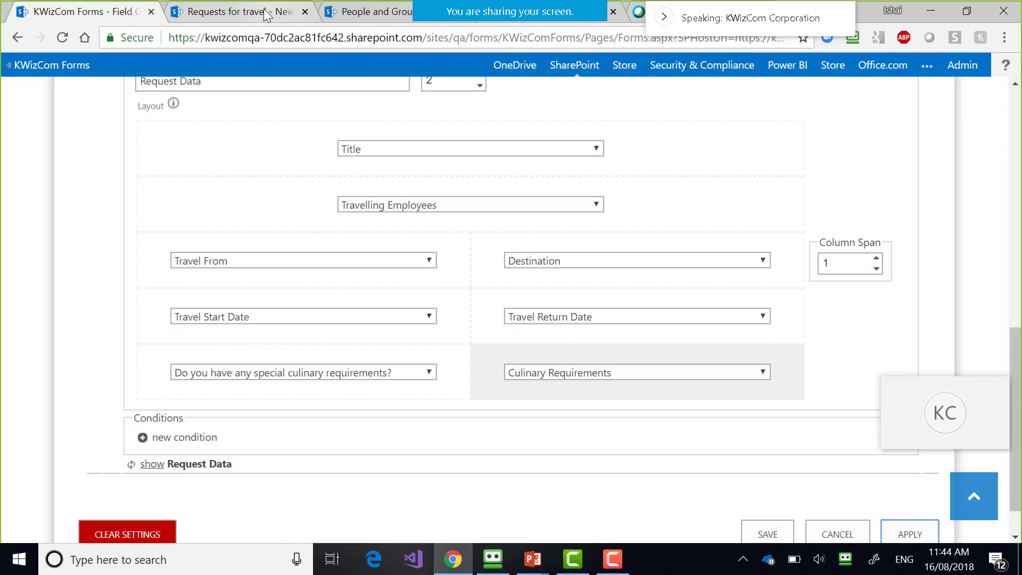
{"action": "left_click", "coordinate": [257, 15]}
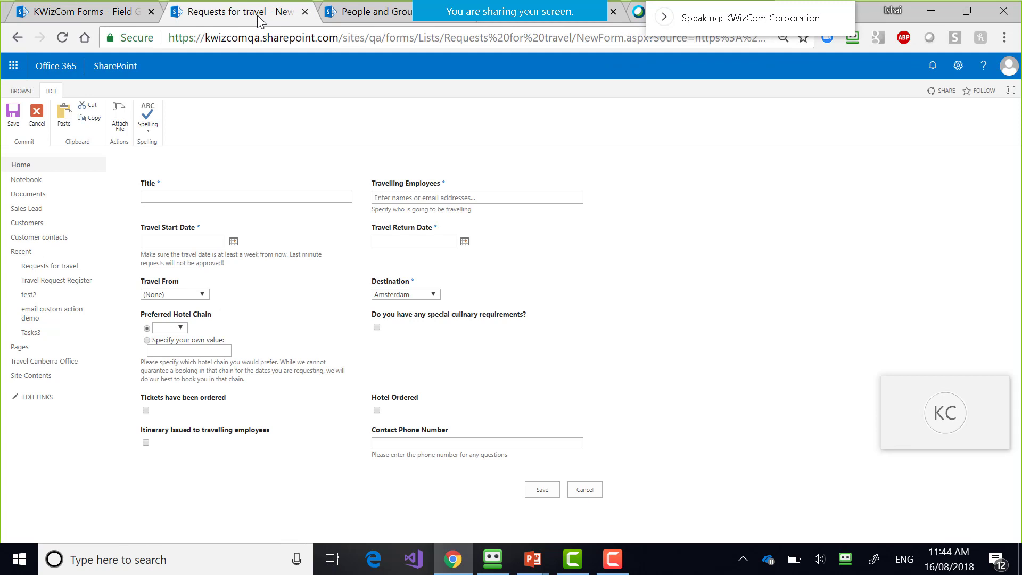
{"action": "key", "text": "F5"}
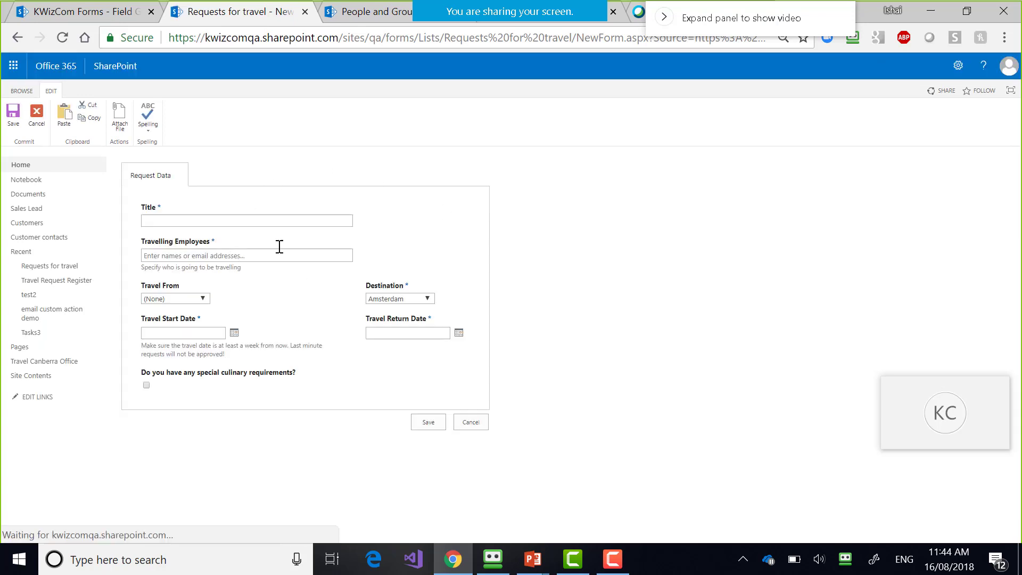
- Test the form by enabling the special culinary requirements option and choosing Lima for Travel From and Luxembourg for Destination
{"action": "left_click", "coordinate": [146, 385]}
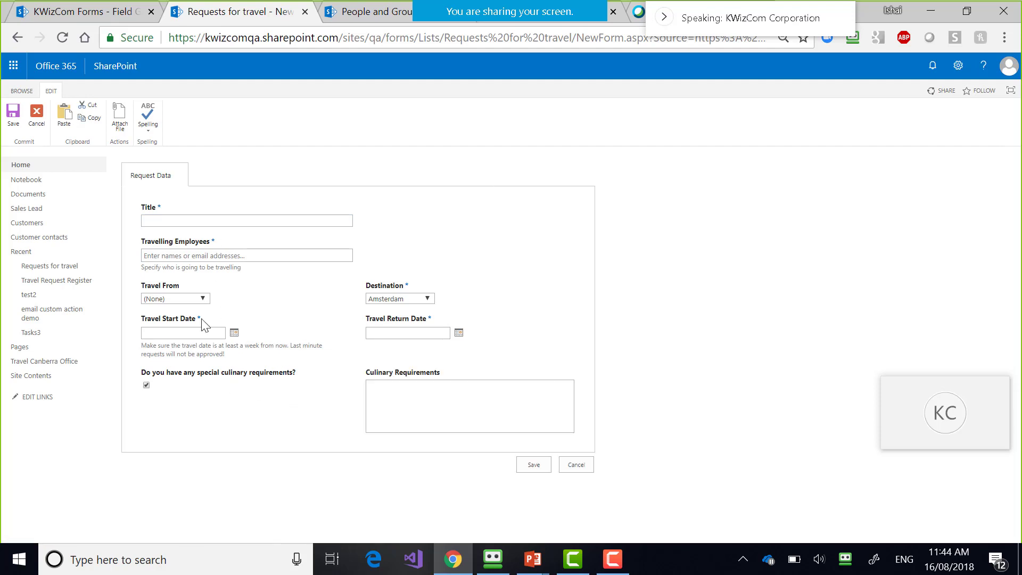
{"action": "left_click", "coordinate": [190, 299]}
{"action": "left_click", "coordinate": [171, 250]}
{"action": "left_click", "coordinate": [405, 299]}
{"action": "left_click", "coordinate": [394, 269]}
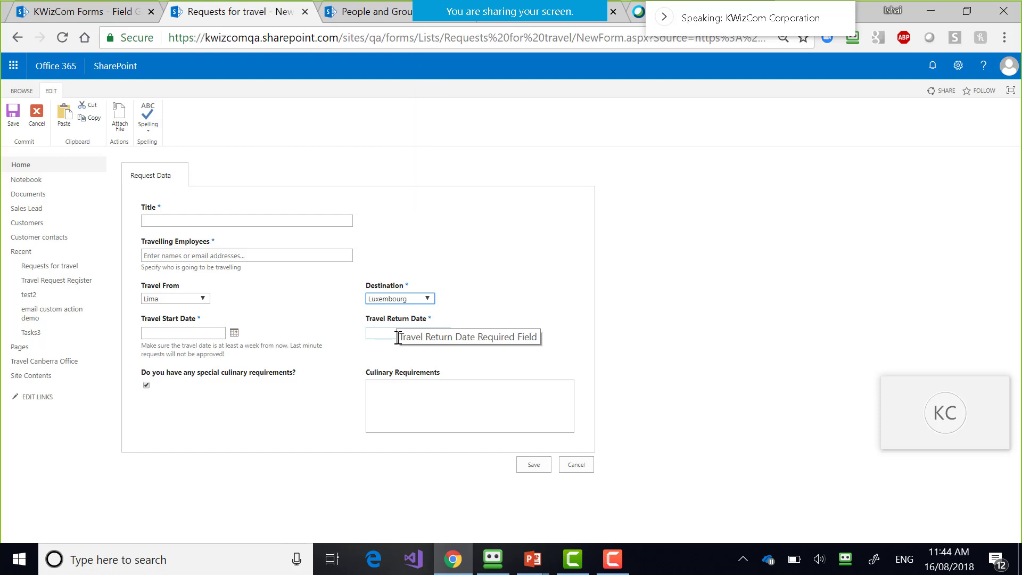
- Return to the KWizCom Forms field group settings and add another new group below Request Data
{"action": "left_click", "coordinate": [94, 12]}
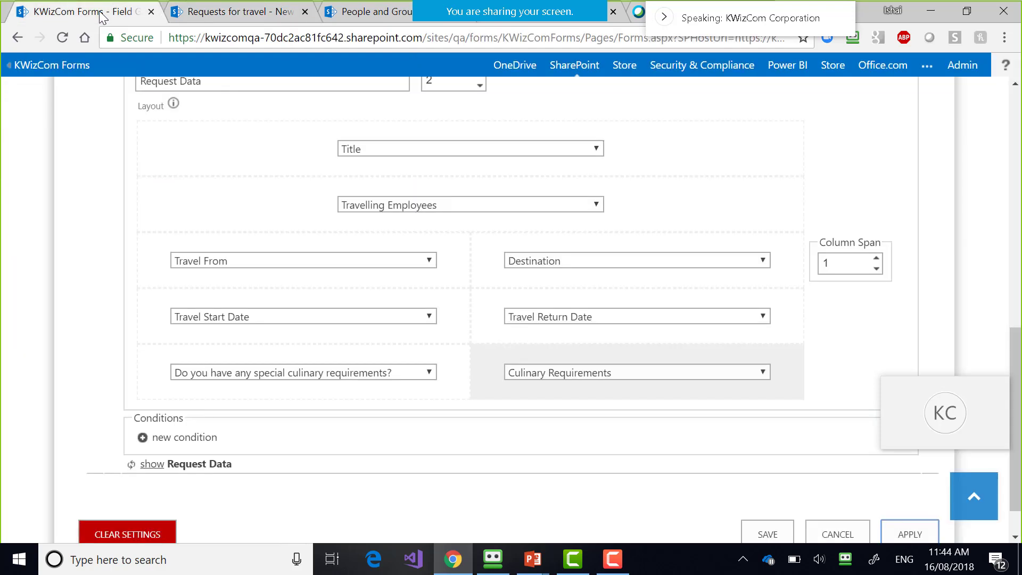
{"action": "scroll", "coordinate": [59, 372], "scroll_direction": "up", "scroll_amount": 5}
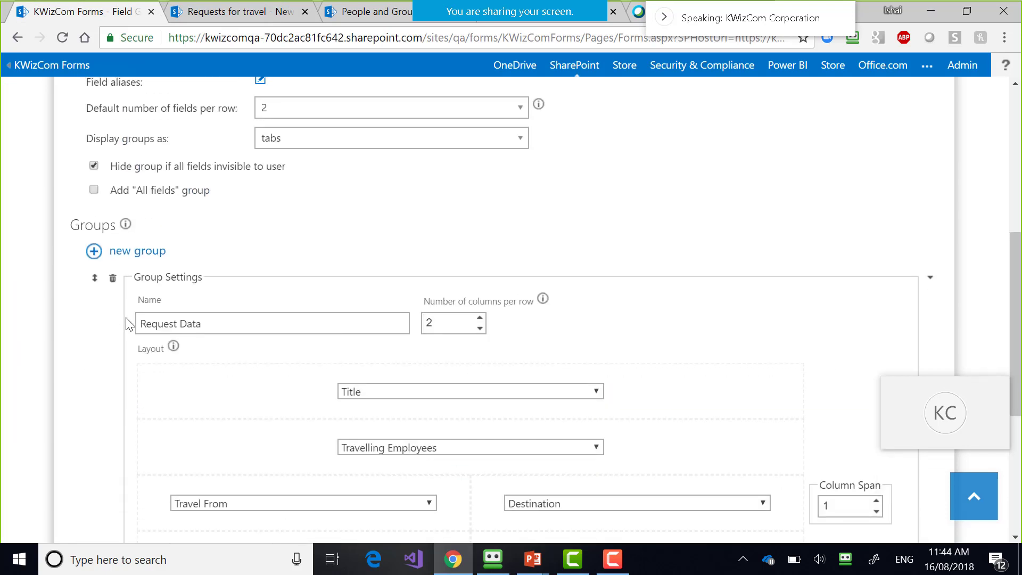
{"action": "left_click", "coordinate": [121, 250]}
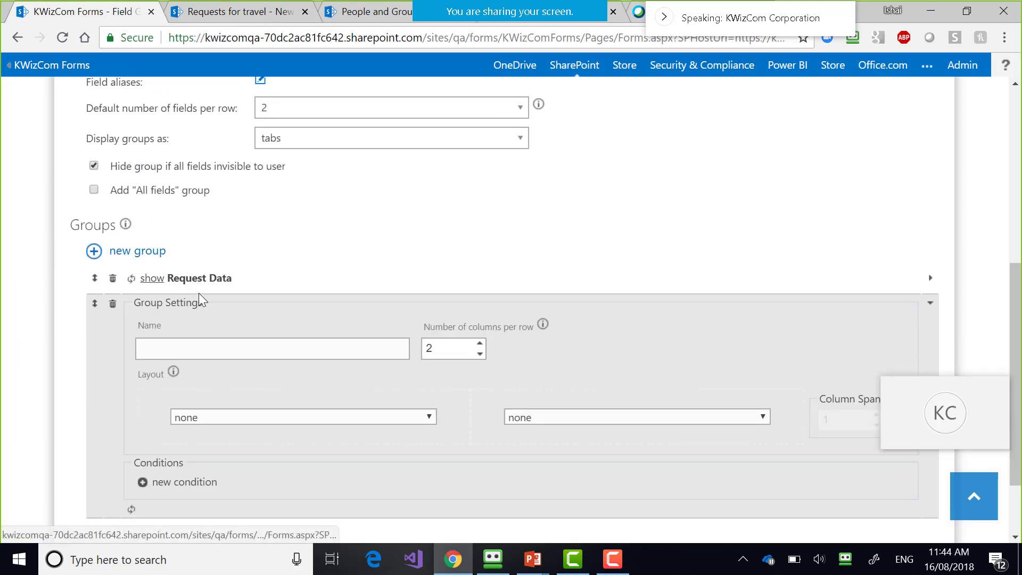
{"action": "scroll", "coordinate": [200, 293], "scroll_direction": "down", "scroll_amount": 2}
{"action": "left_click", "coordinate": [235, 254]}
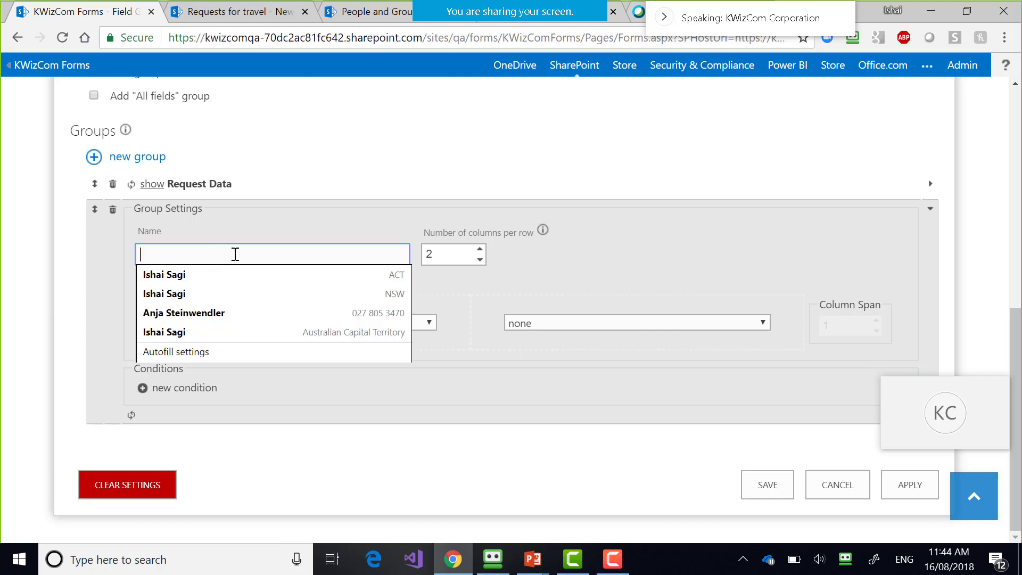
{"action": "left_click", "coordinate": [460, 302]}
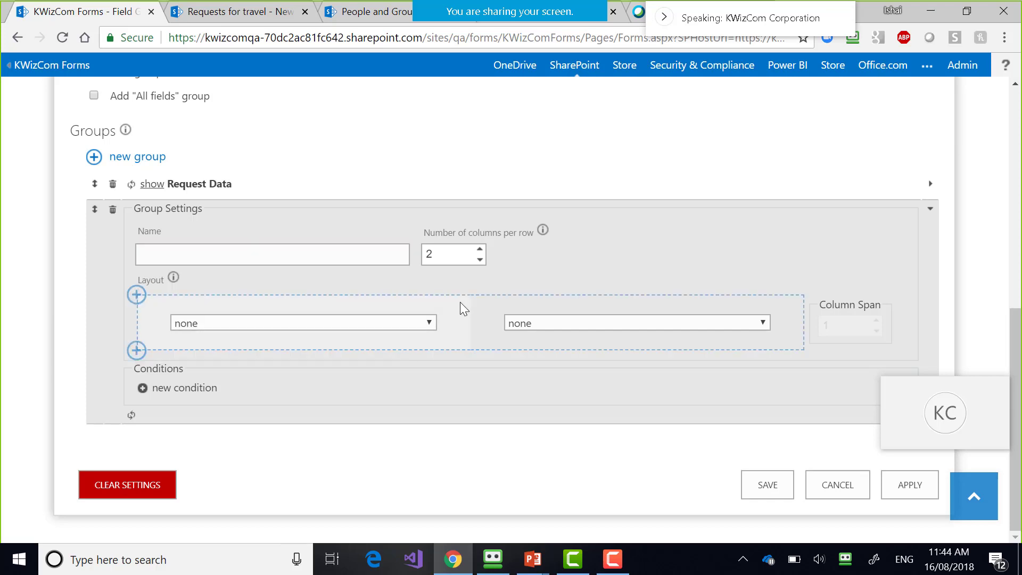
- Name the new field group Approval and set its number of columns per row to 1
{"action": "left_click", "coordinate": [345, 250]}
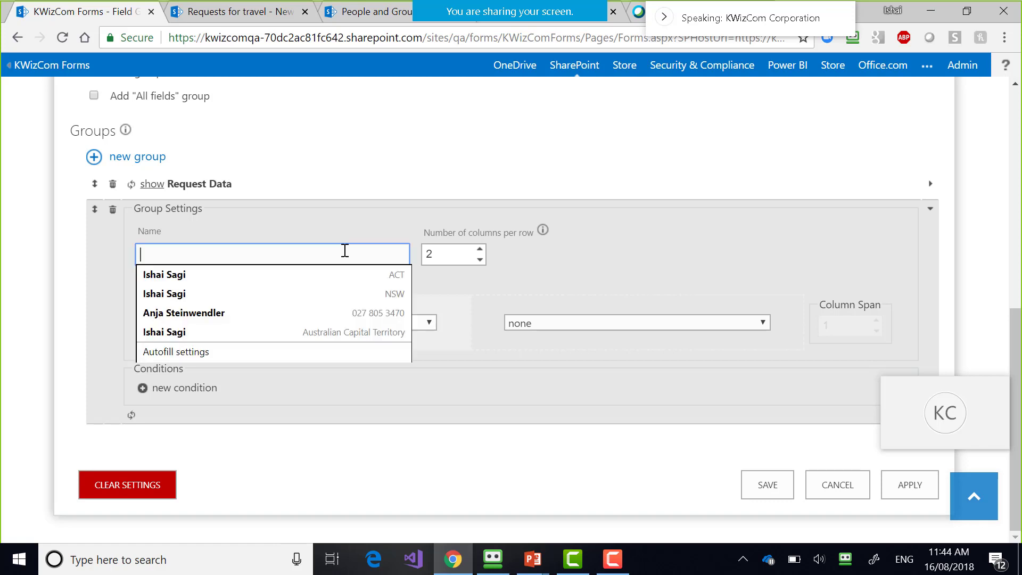
{"action": "type", "text": "Approval"}
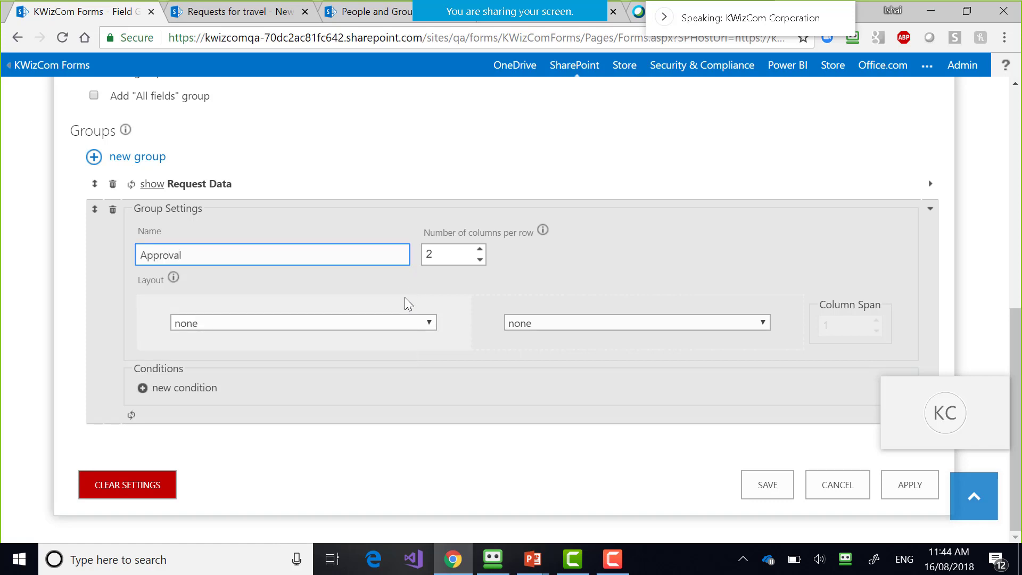
{"action": "left_click", "coordinate": [480, 259]}
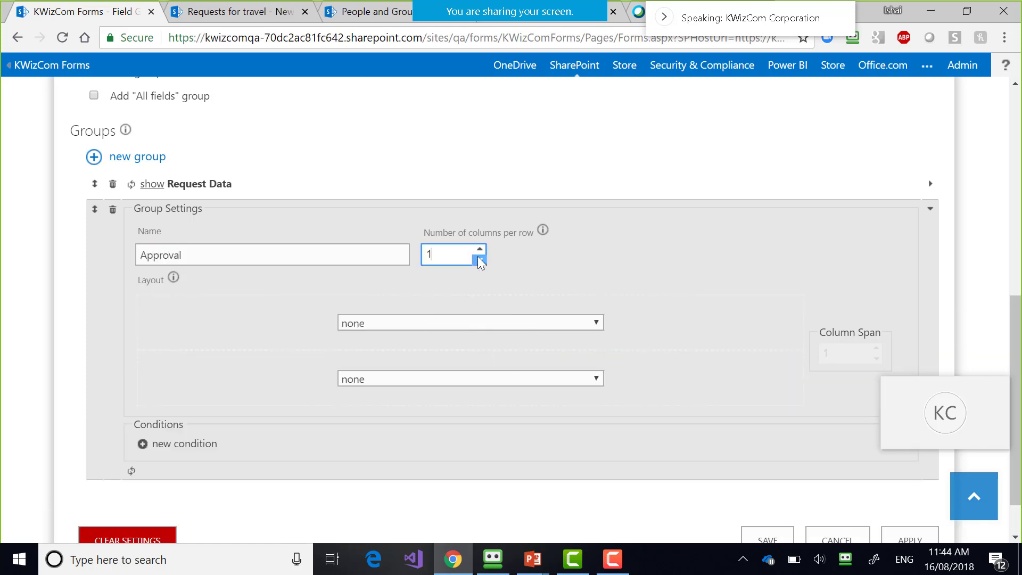
- Place the Approved By column in the first layout row of the Approval group
{"action": "left_click", "coordinate": [445, 323]}
{"action": "left_click", "coordinate": [449, 322]}
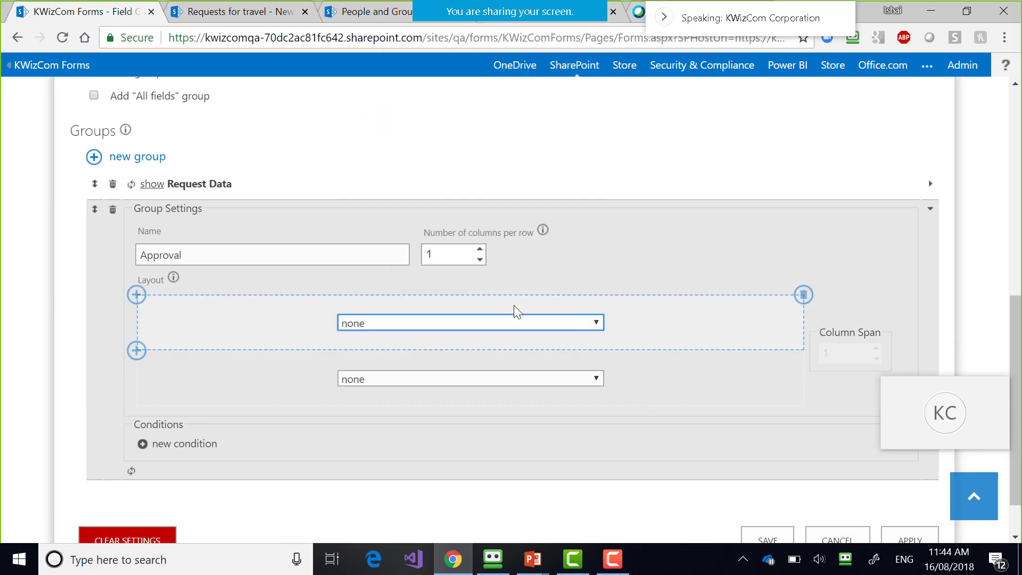
{"action": "left_click", "coordinate": [553, 322]}
{"action": "key", "text": "Down"}
{"action": "key", "text": "Down"}
{"action": "key", "text": "Down"}
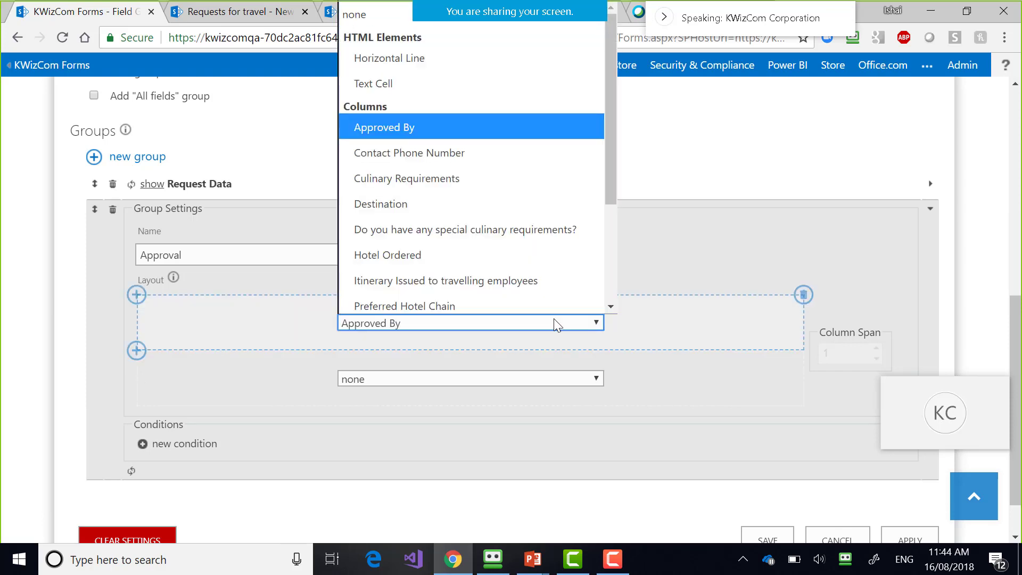
{"action": "key", "text": "Return"}
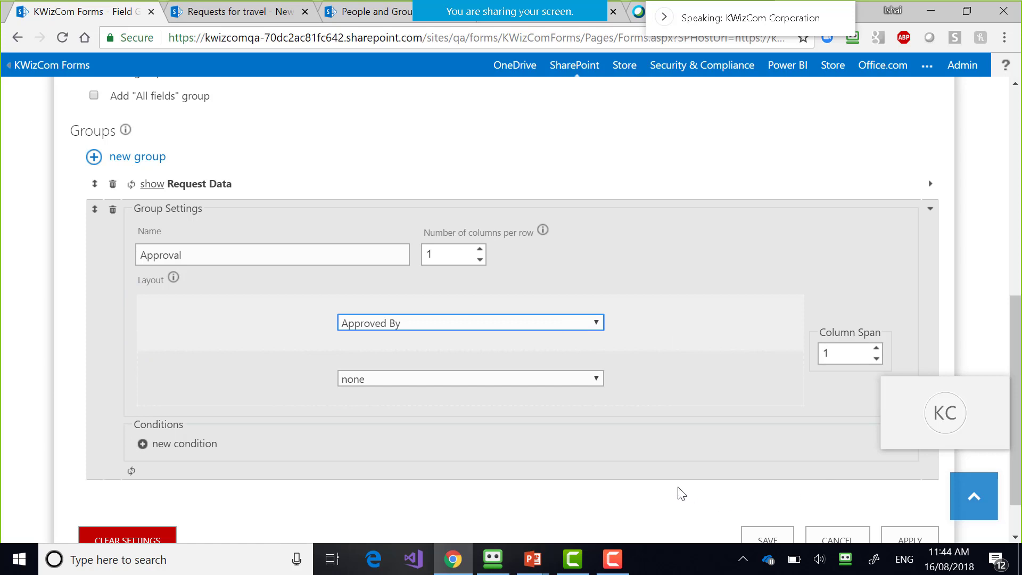
{"action": "left_click", "coordinate": [205, 446]}
{"action": "left_click", "coordinate": [382, 396]}
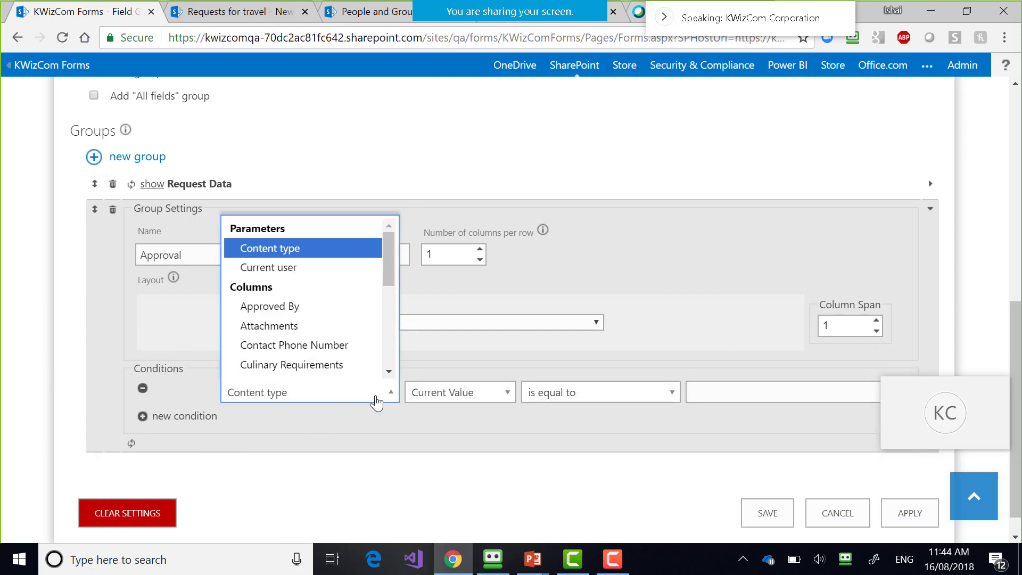
{"action": "left_click", "coordinate": [297, 267]}
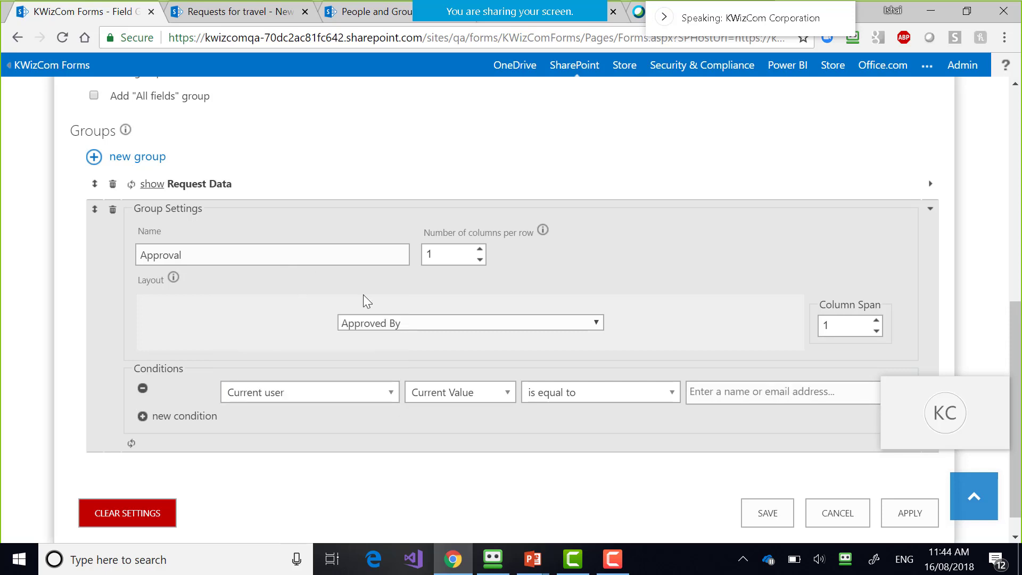
{"action": "left_click", "coordinate": [598, 409]}
{"action": "left_click", "coordinate": [584, 465]}
{"action": "left_click", "coordinate": [746, 394]}
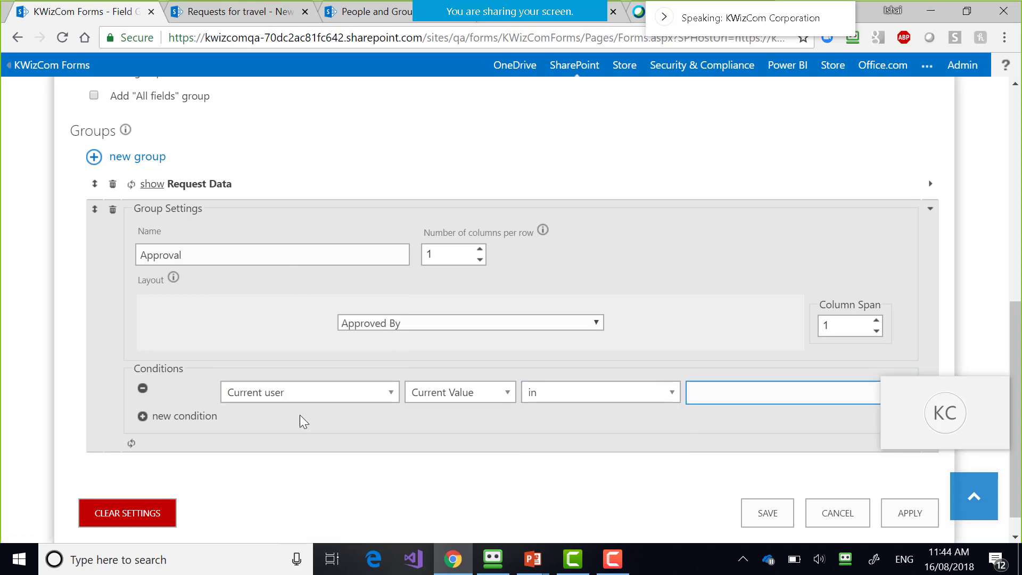
{"action": "left_click", "coordinate": [142, 388]}
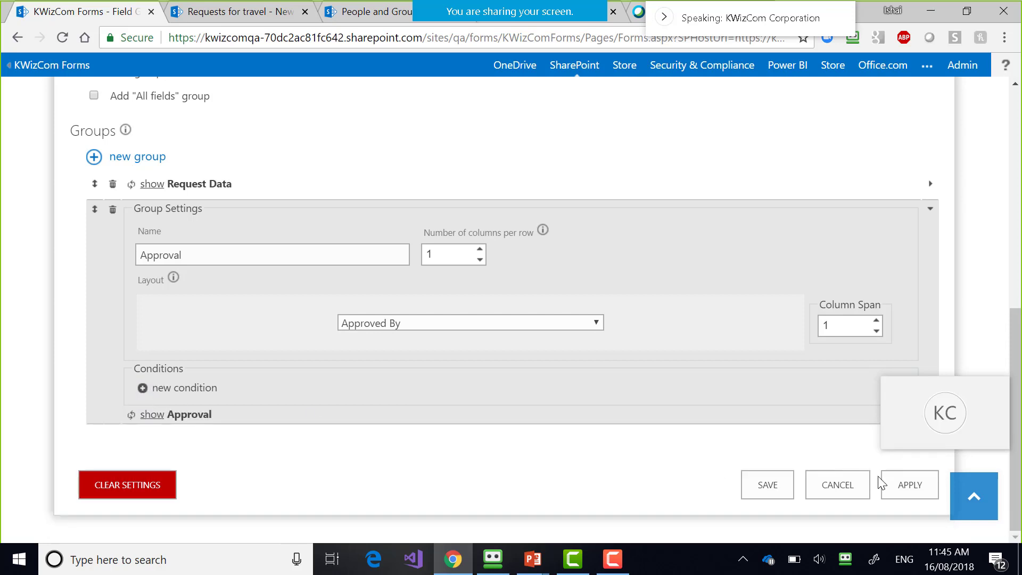
- Apply the Approval group settings and reload the new Requests for travel form, discarding its unsaved entries
{"action": "left_click", "coordinate": [904, 484]}
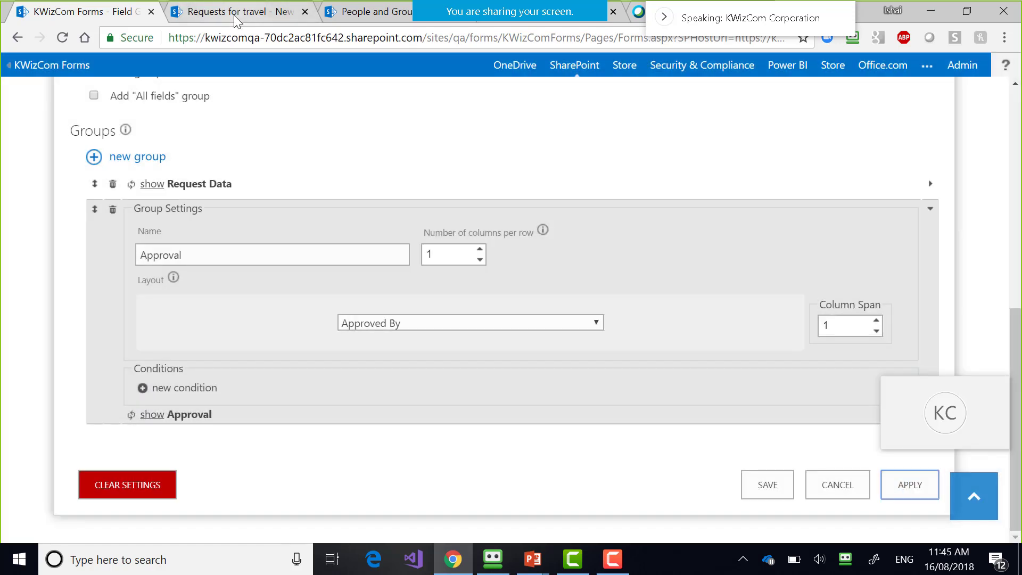
{"action": "left_click", "coordinate": [235, 16]}
{"action": "key", "text": "F5"}
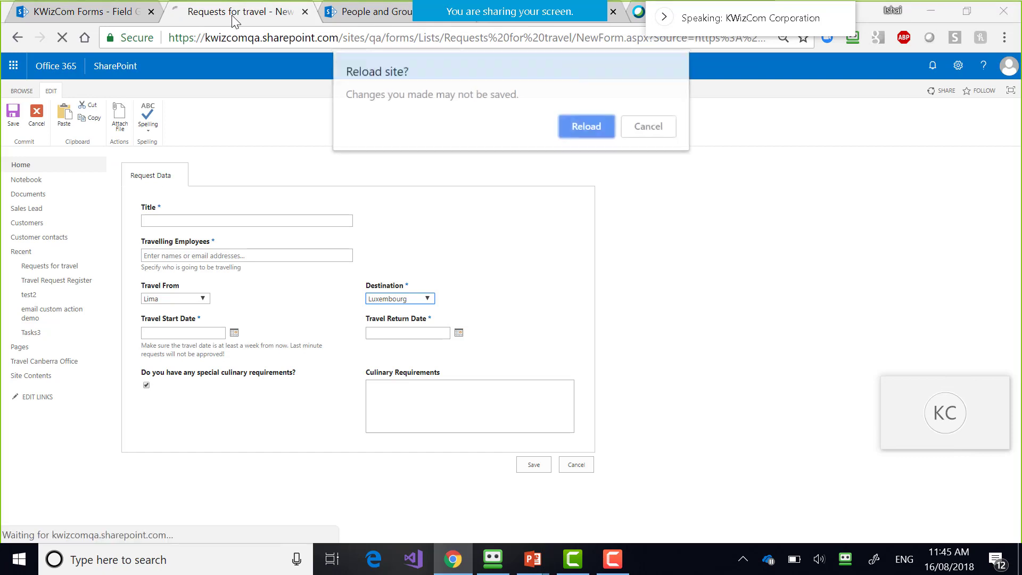
{"action": "left_click", "coordinate": [605, 134]}
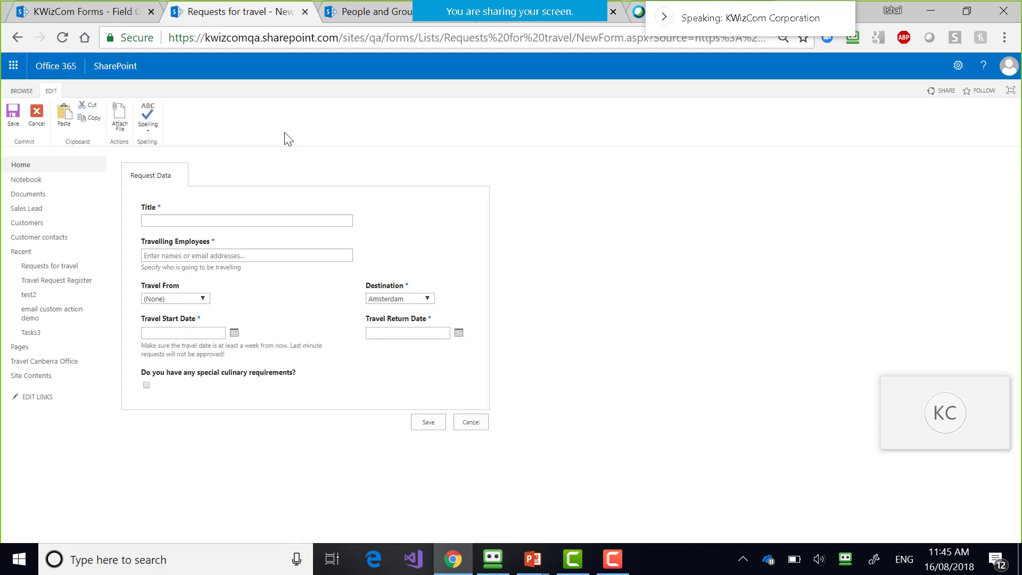
- Recheck the travel request form, save the field group settings, and return to the form
{"action": "left_click", "coordinate": [87, 10]}
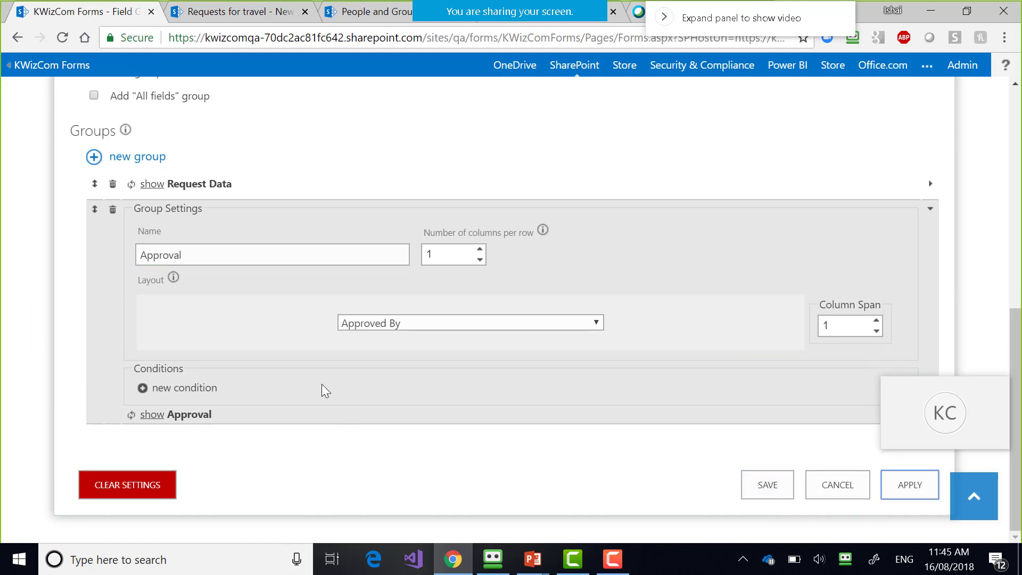
{"action": "left_click", "coordinate": [234, 12]}
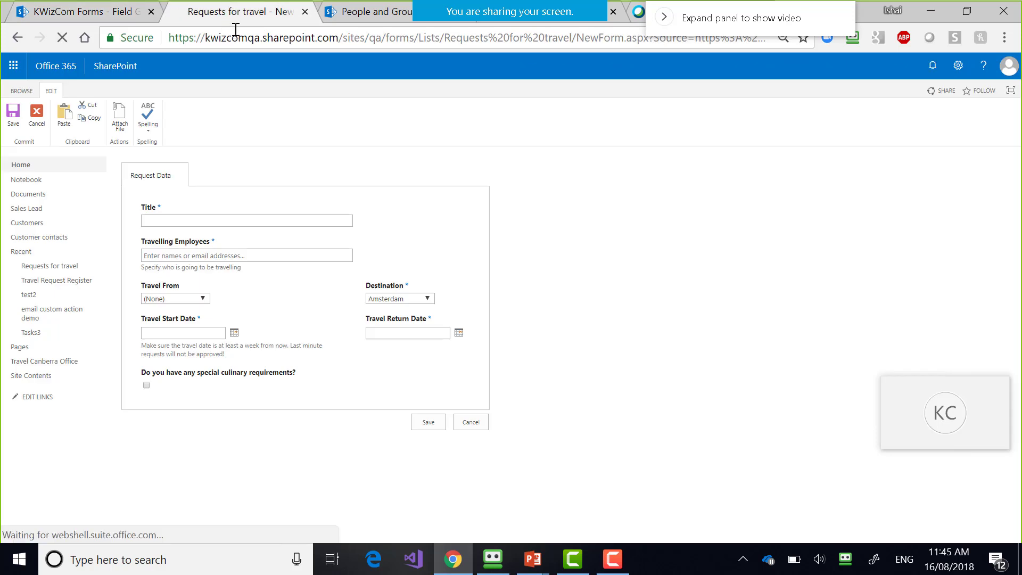
{"action": "left_click", "coordinate": [109, 11]}
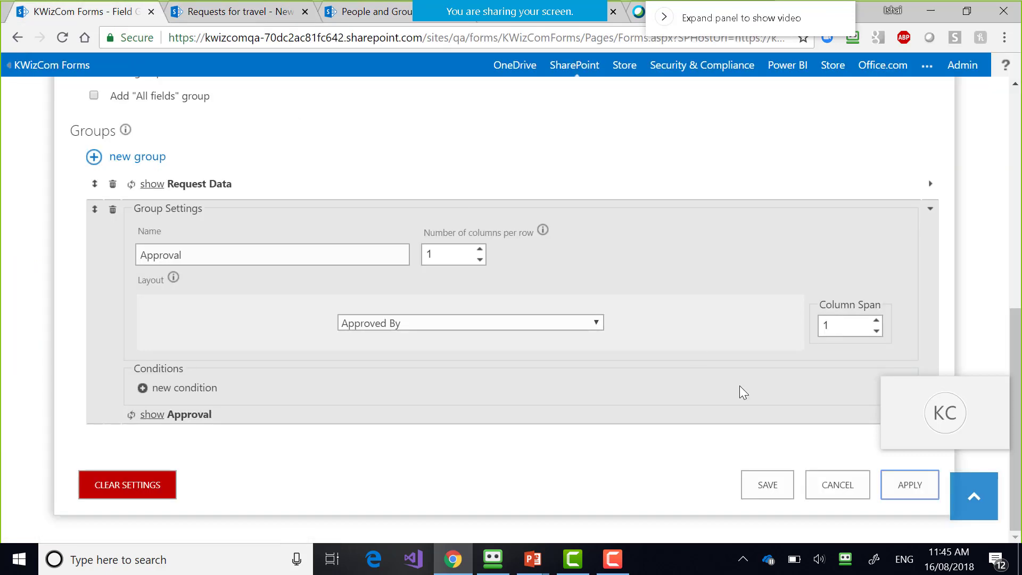
{"action": "left_click", "coordinate": [777, 481]}
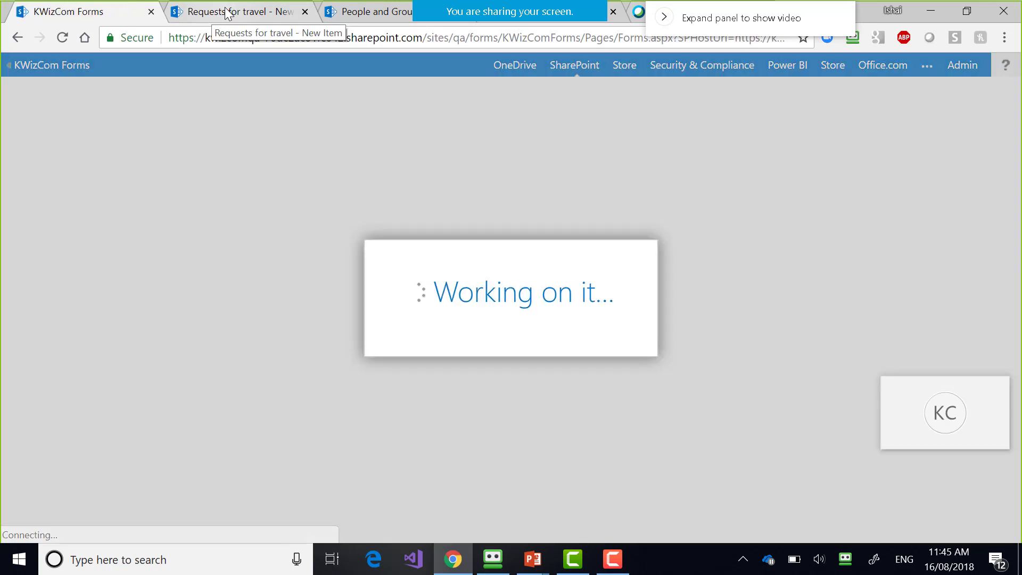
{"action": "left_click", "coordinate": [228, 13]}
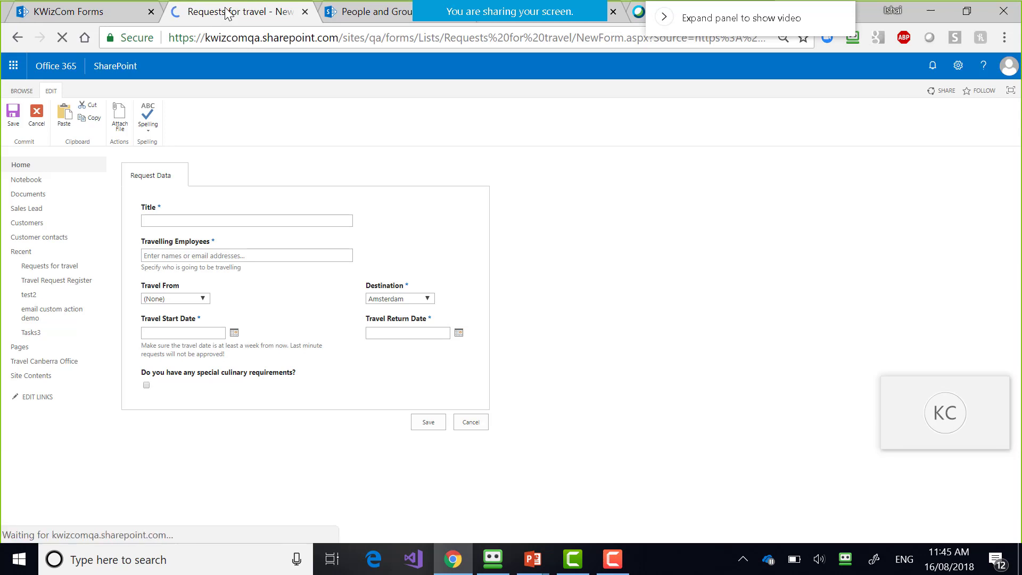
- Reopen the Field Groups/Tabs settings of the Requests for travel list and reload the new request form
{"action": "left_click", "coordinate": [95, 13]}
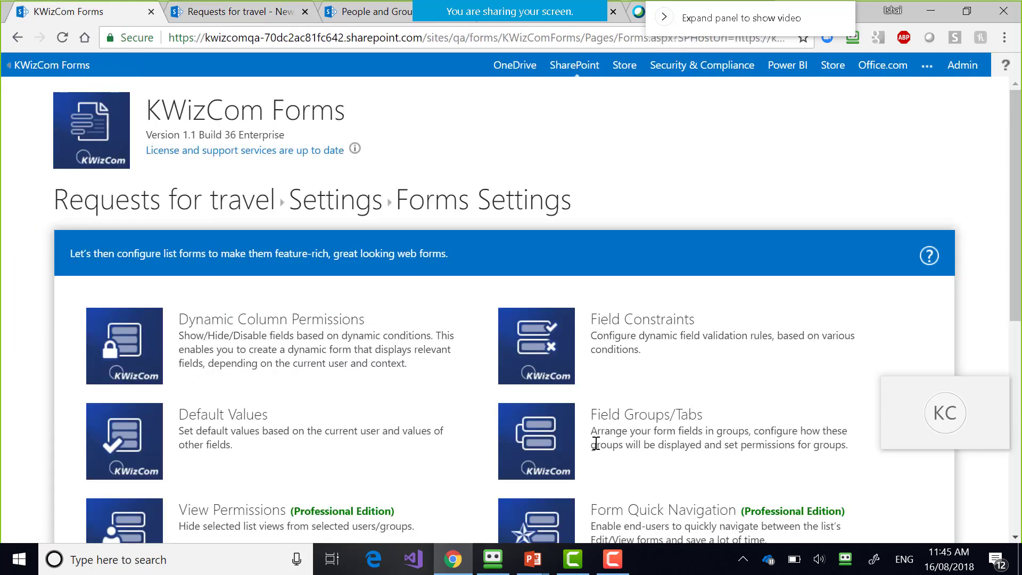
{"action": "left_click", "coordinate": [562, 444]}
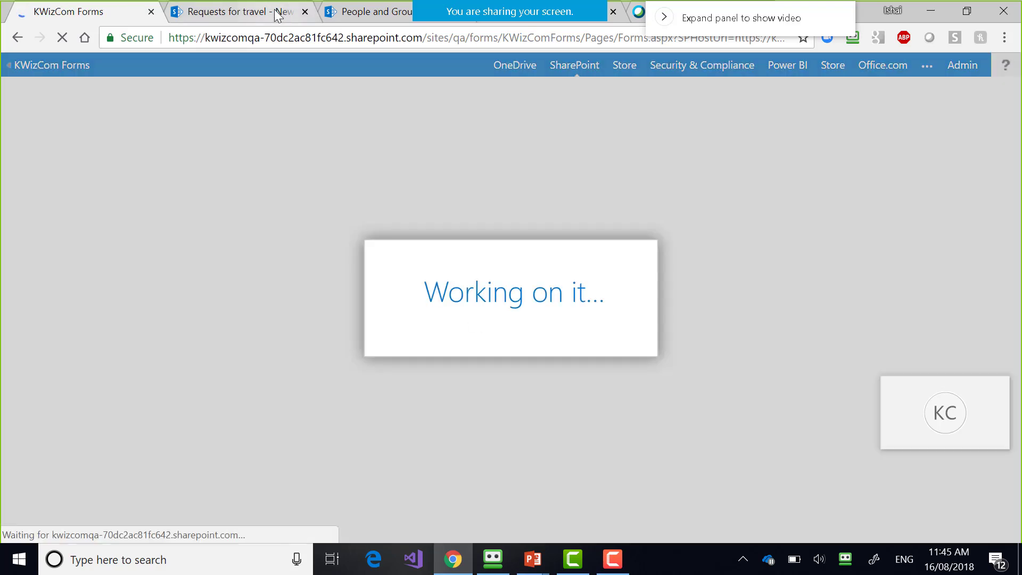
{"action": "left_click", "coordinate": [276, 15]}
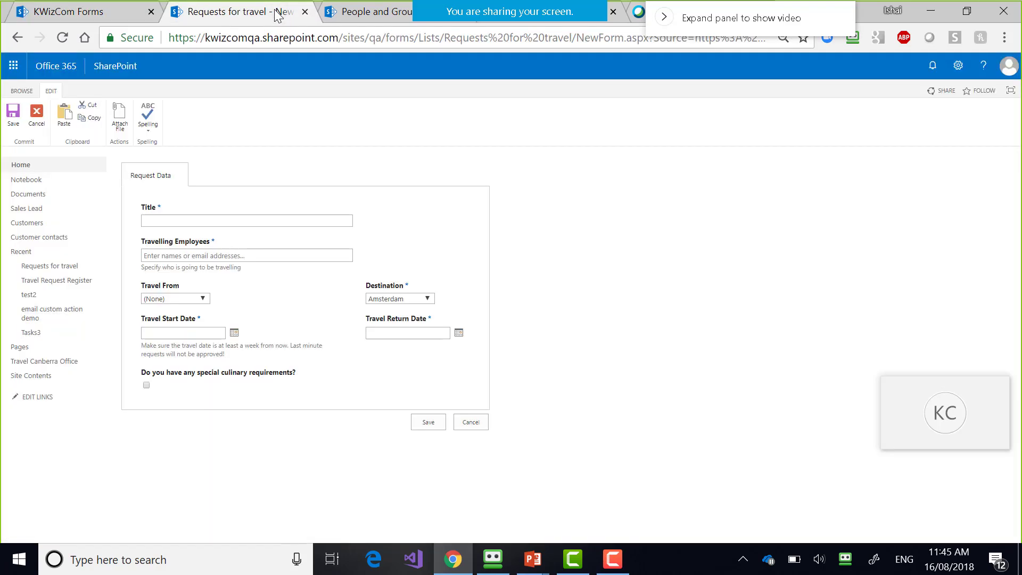
{"action": "key", "text": "F5"}
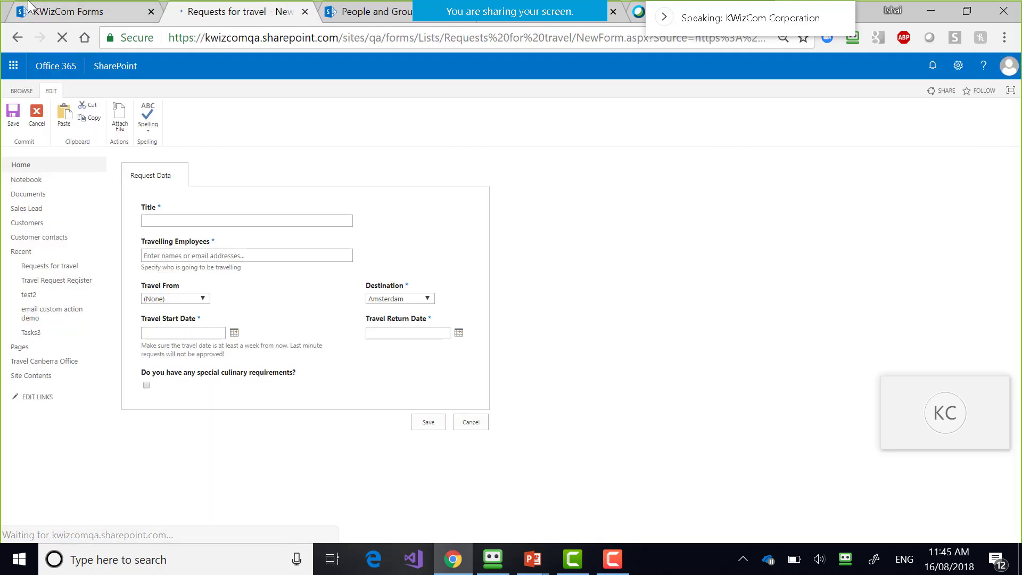
- Review the general group settings and the layouts and conditions of the Request Data and Approval groups
{"action": "left_click", "coordinate": [76, 10]}
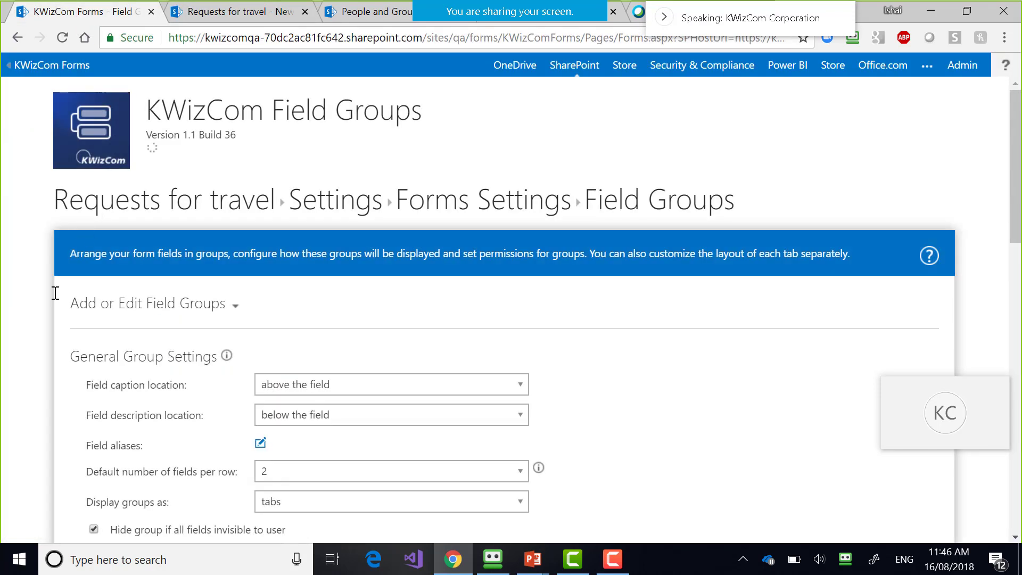
{"action": "scroll", "coordinate": [55, 293], "scroll_direction": "down", "scroll_amount": 3}
{"action": "scroll", "coordinate": [55, 293], "scroll_direction": "down", "scroll_amount": 2}
{"action": "scroll", "coordinate": [55, 292], "scroll_direction": "down", "scroll_amount": 1}
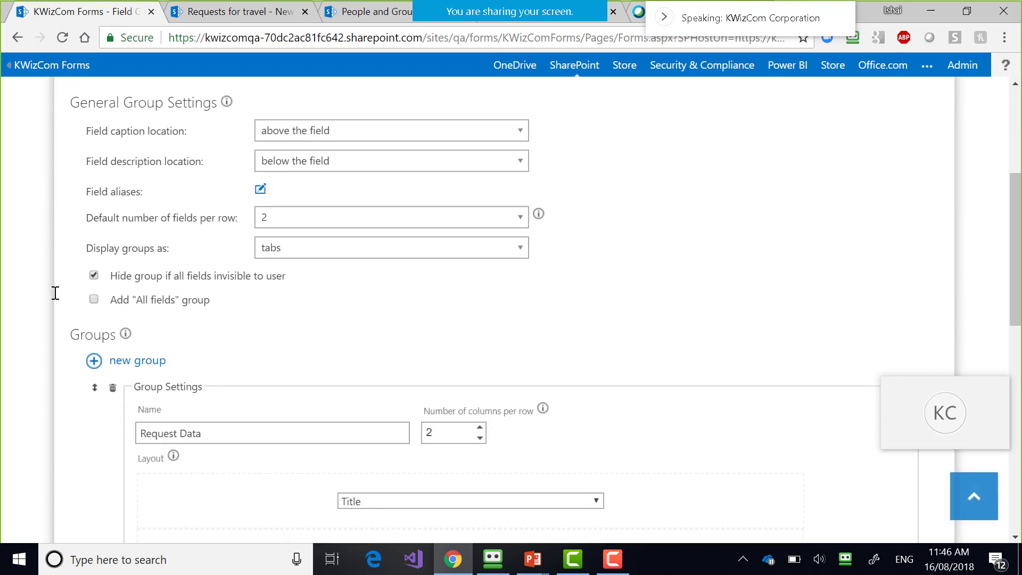
{"action": "scroll", "coordinate": [61, 392], "scroll_direction": "down", "scroll_amount": 1}
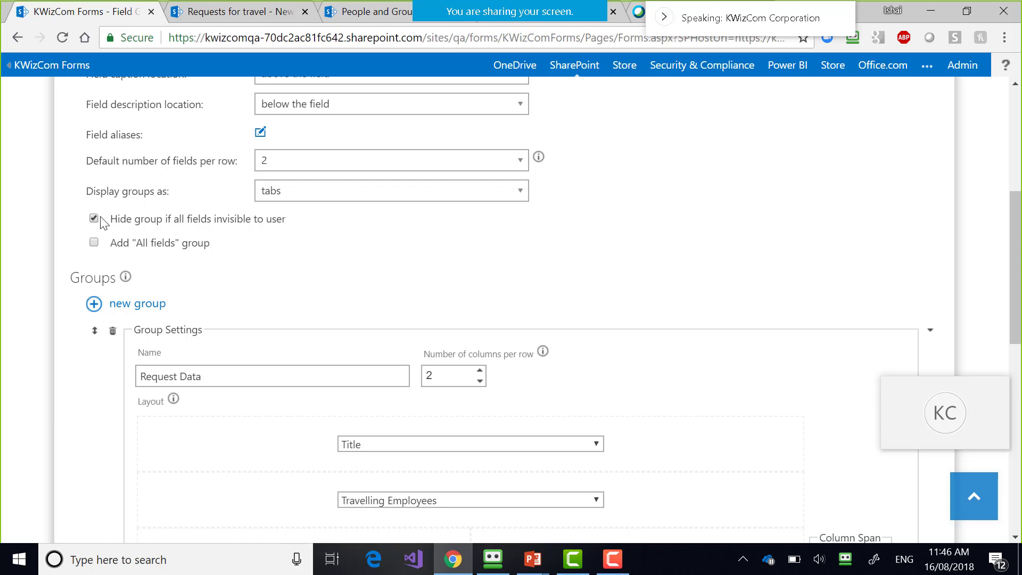
{"action": "scroll", "coordinate": [62, 389], "scroll_direction": "down", "scroll_amount": 6}
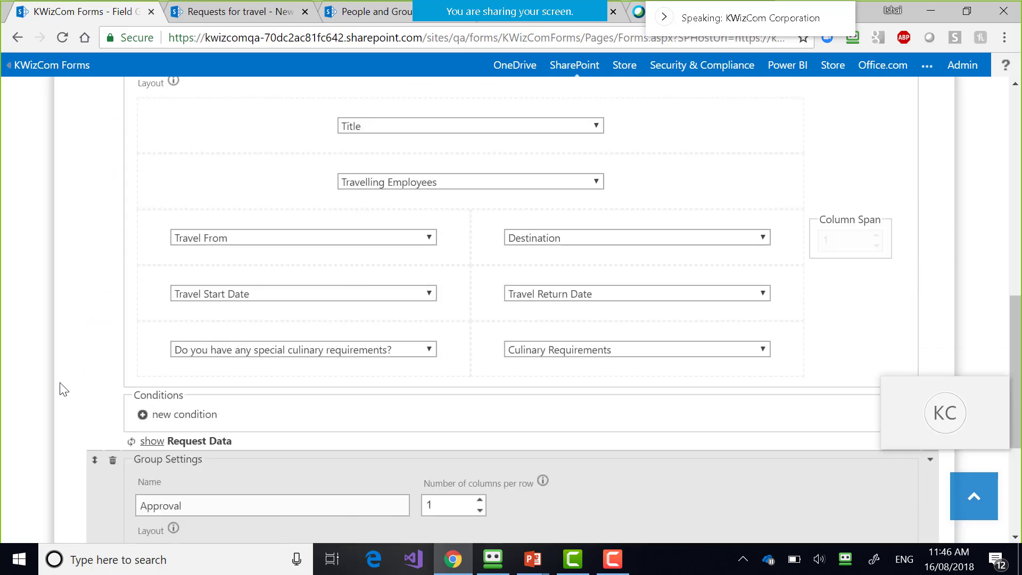
{"action": "scroll", "coordinate": [61, 389], "scroll_direction": "down", "scroll_amount": 3}
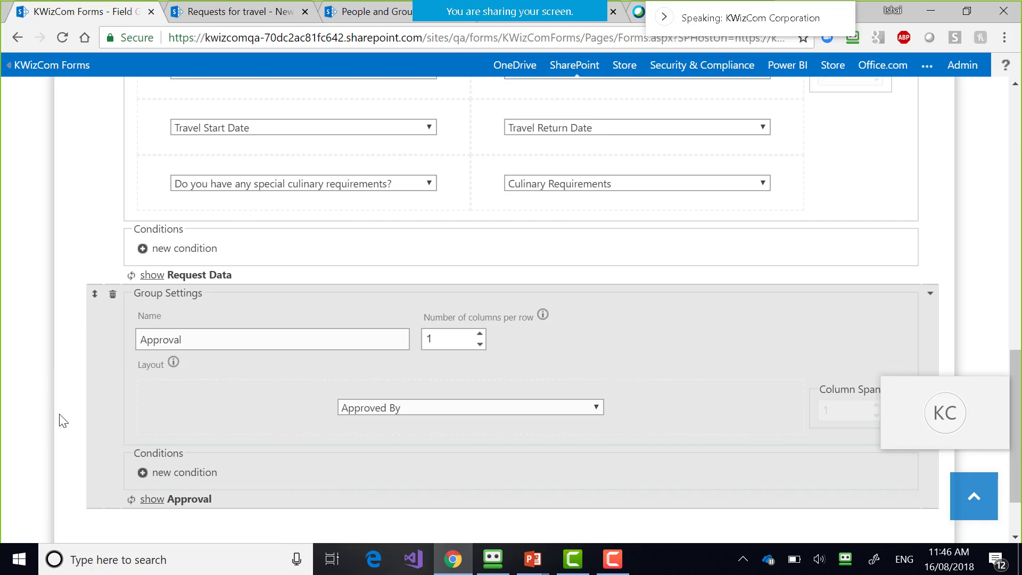
{"action": "scroll", "coordinate": [61, 417], "scroll_direction": "up", "scroll_amount": 15}
{"action": "key", "text": "ctrl+a"}
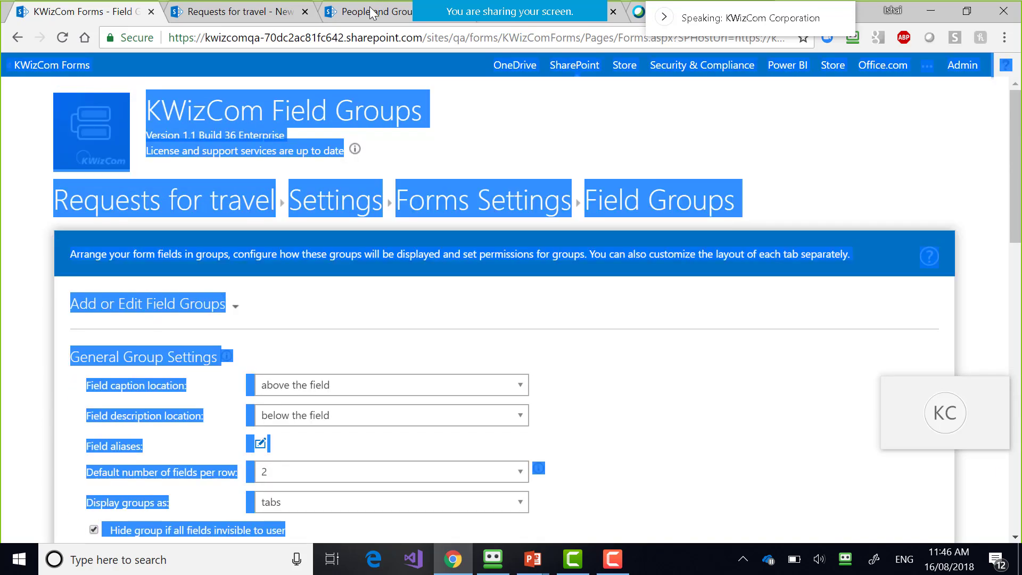
- Add KWizCom Support to the Travel Approving Managers group and reload the new Requests for travel form
{"action": "left_click", "coordinate": [376, 14]}
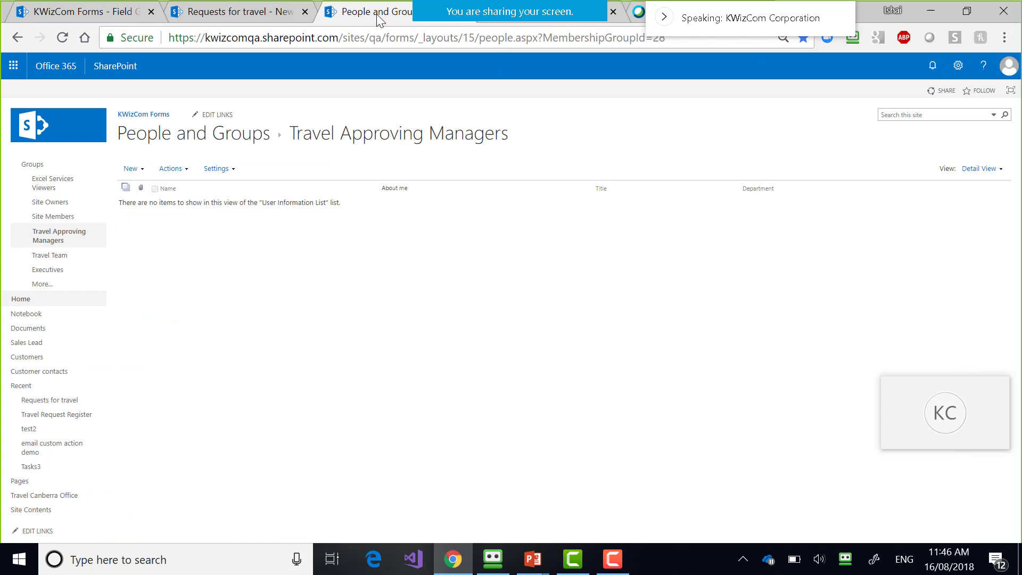
{"action": "left_click", "coordinate": [136, 171]}
{"action": "left_click", "coordinate": [161, 189]}
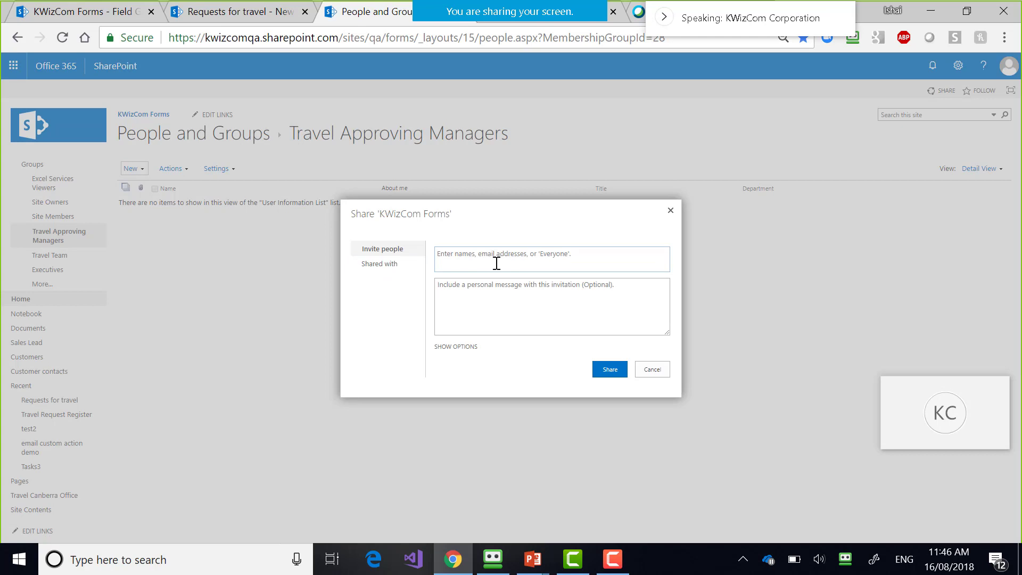
{"action": "left_click", "coordinate": [507, 255]}
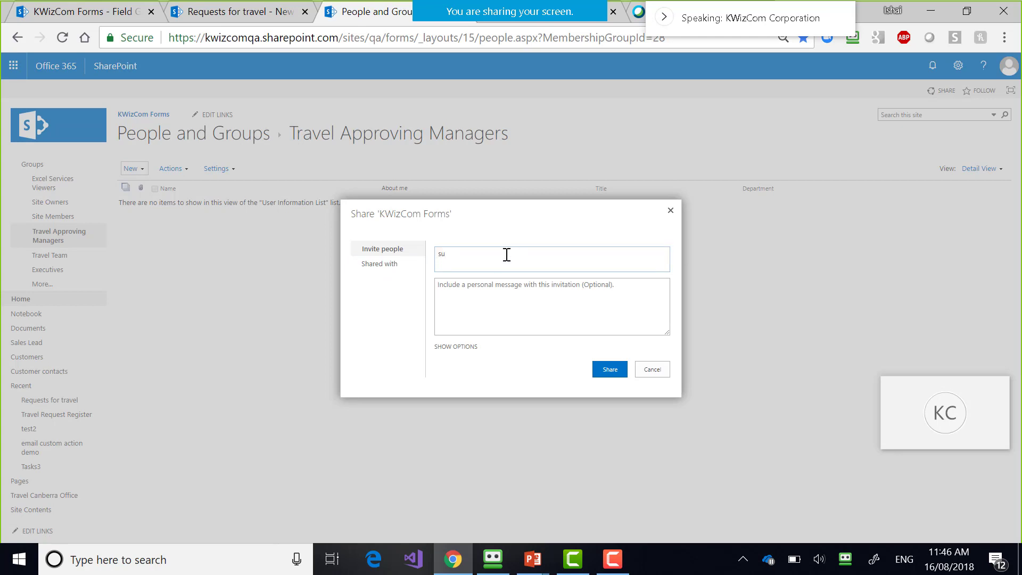
{"action": "type", "text": "supp"}
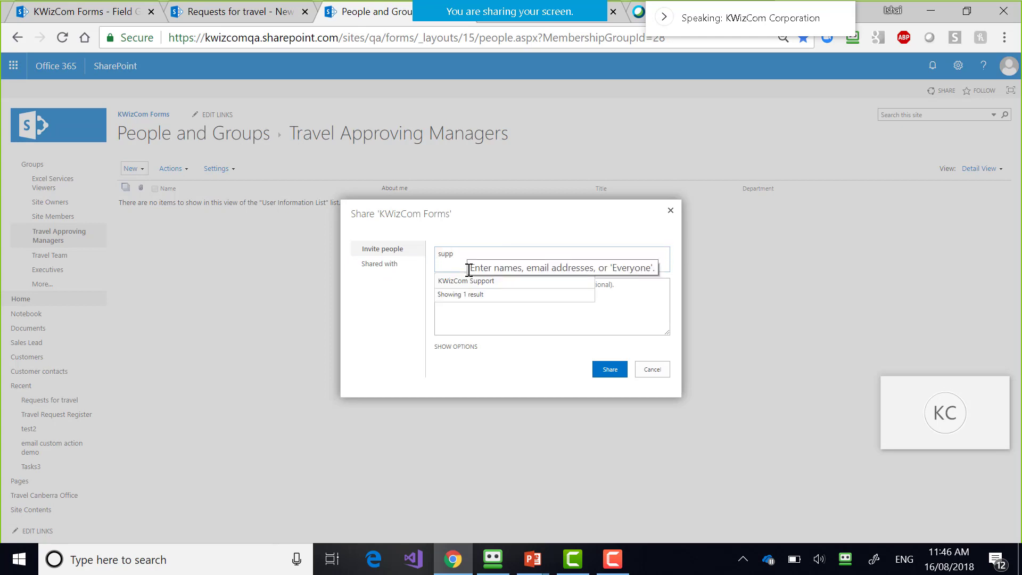
{"action": "left_click", "coordinate": [468, 281]}
{"action": "left_click", "coordinate": [610, 369]}
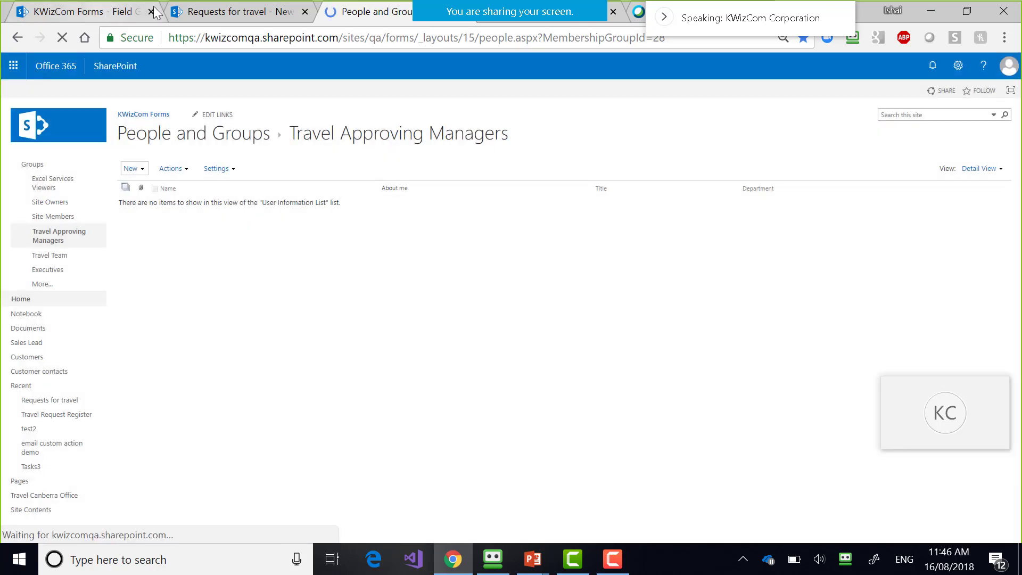
{"action": "left_click", "coordinate": [216, 15]}
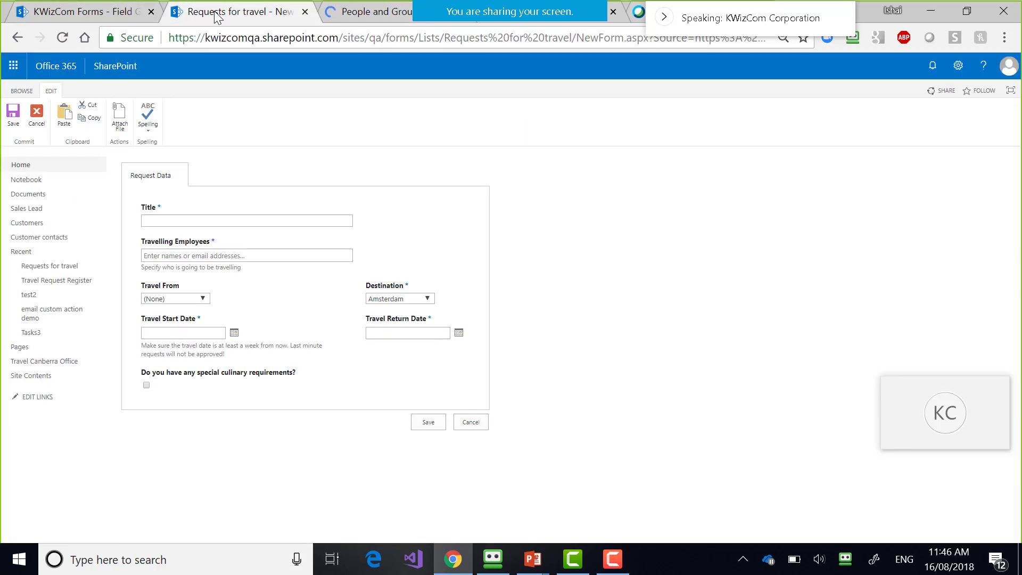
{"action": "key", "text": "F5"}
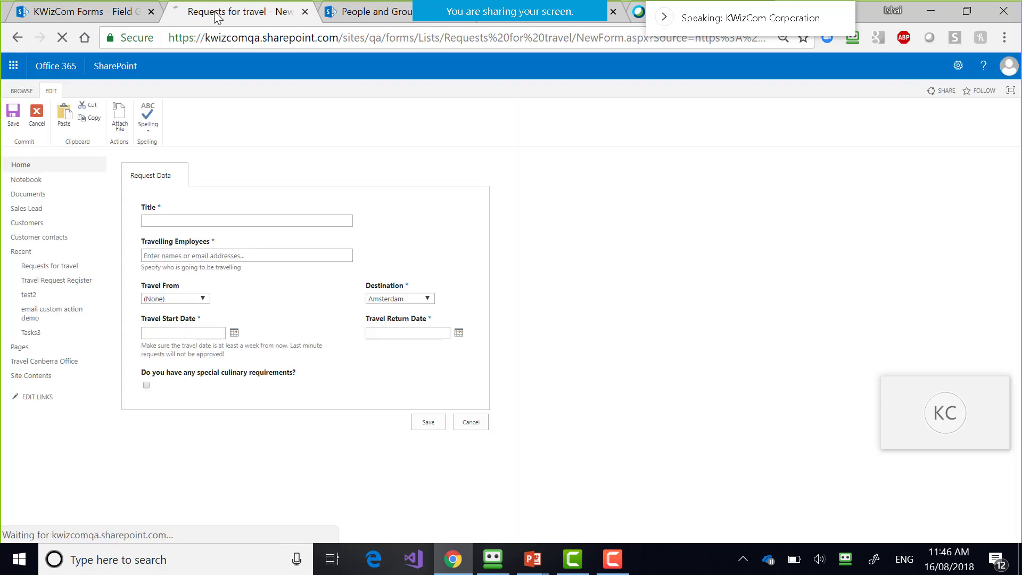
- Add a new group named Travel Team with 3 columns per row to the list's field group settings
{"action": "left_click", "coordinate": [120, 17]}
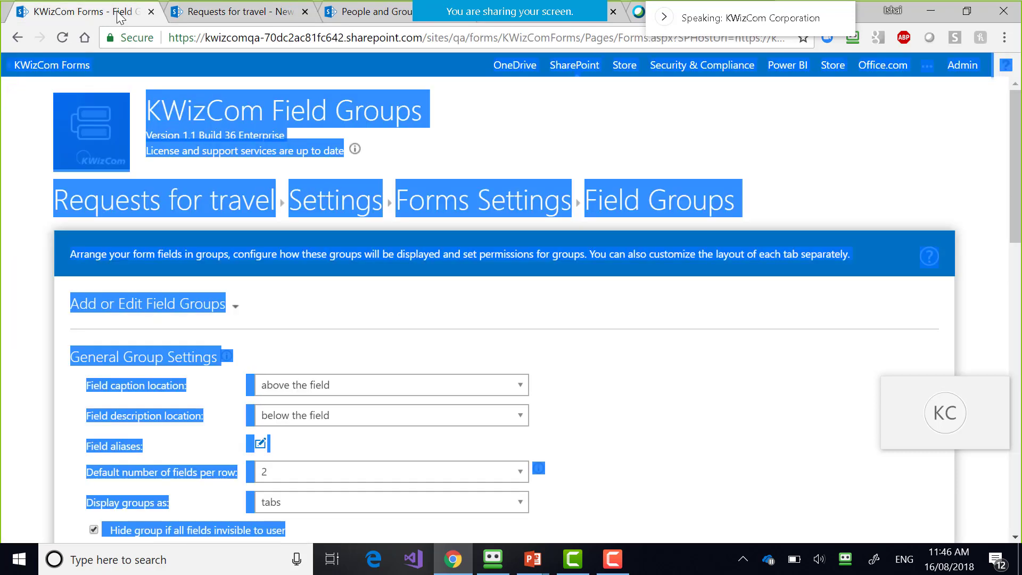
{"action": "left_click", "coordinate": [114, 326]}
{"action": "scroll", "coordinate": [33, 351], "scroll_direction": "down", "scroll_amount": 7}
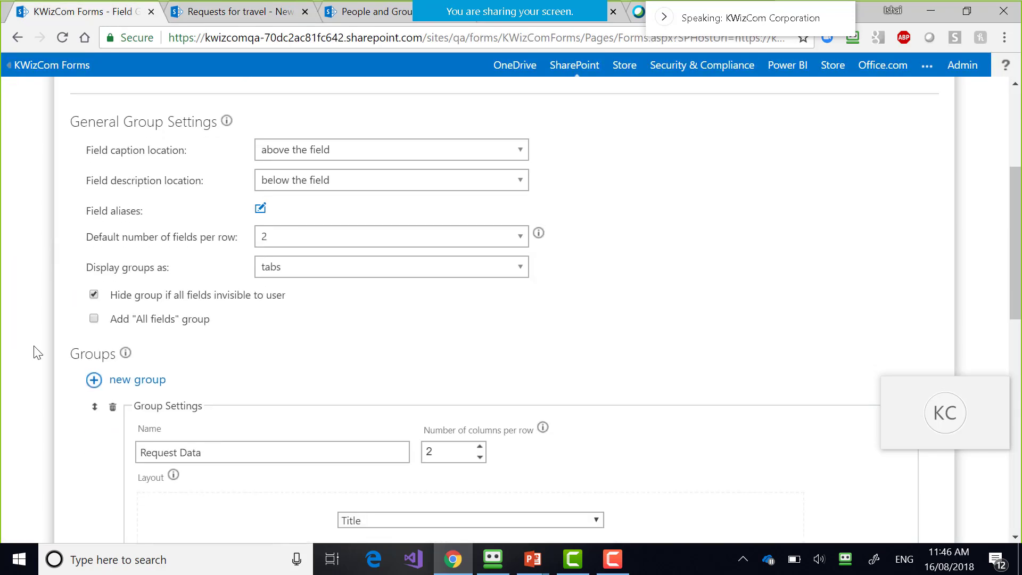
{"action": "scroll", "coordinate": [33, 351], "scroll_direction": "down", "scroll_amount": 3}
{"action": "left_click", "coordinate": [141, 120]}
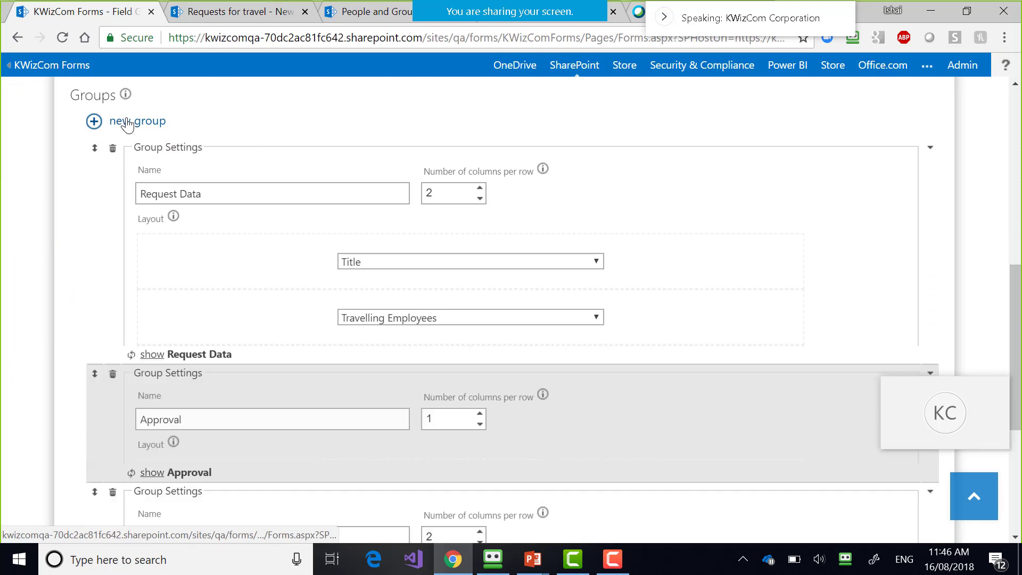
{"action": "left_click", "coordinate": [166, 253]}
{"action": "type", "text": "Travel Team"}
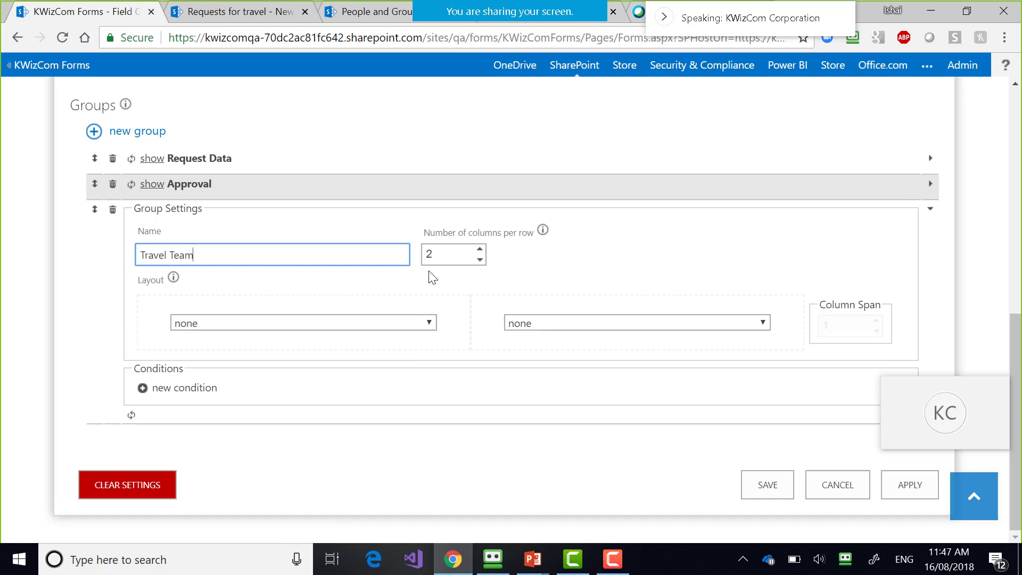
{"action": "left_click", "coordinate": [411, 306]}
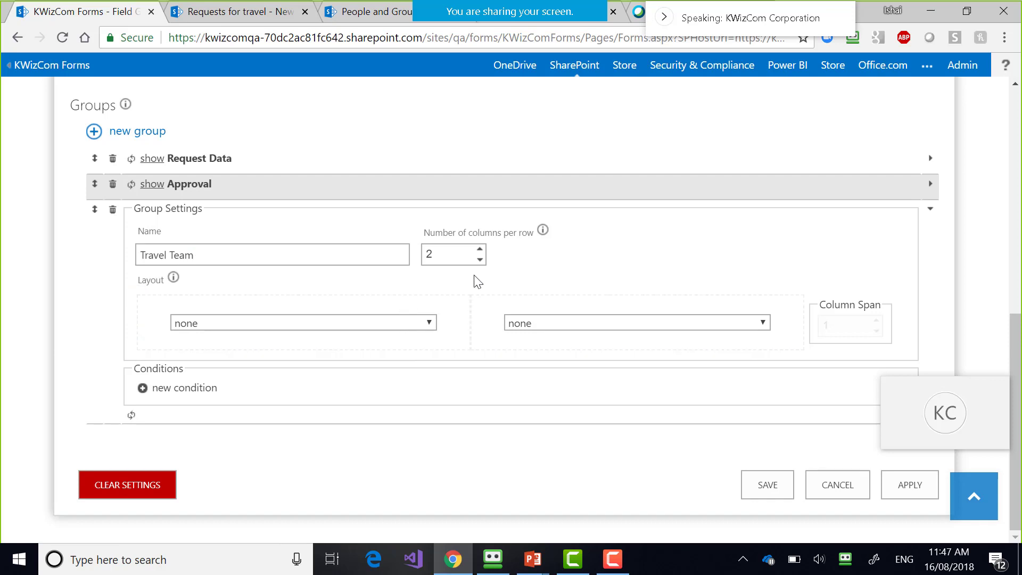
{"action": "left_click", "coordinate": [481, 250]}
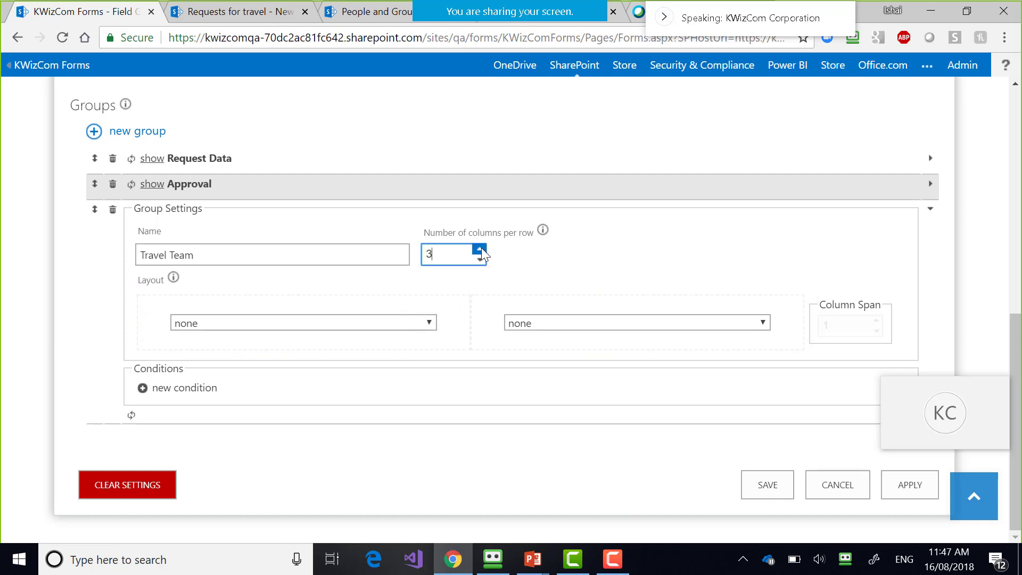
- Place Hotel Ordered and Itinerary Issued to travelling employees in the first two cells of the Travel Team layout
{"action": "left_click", "coordinate": [326, 326]}
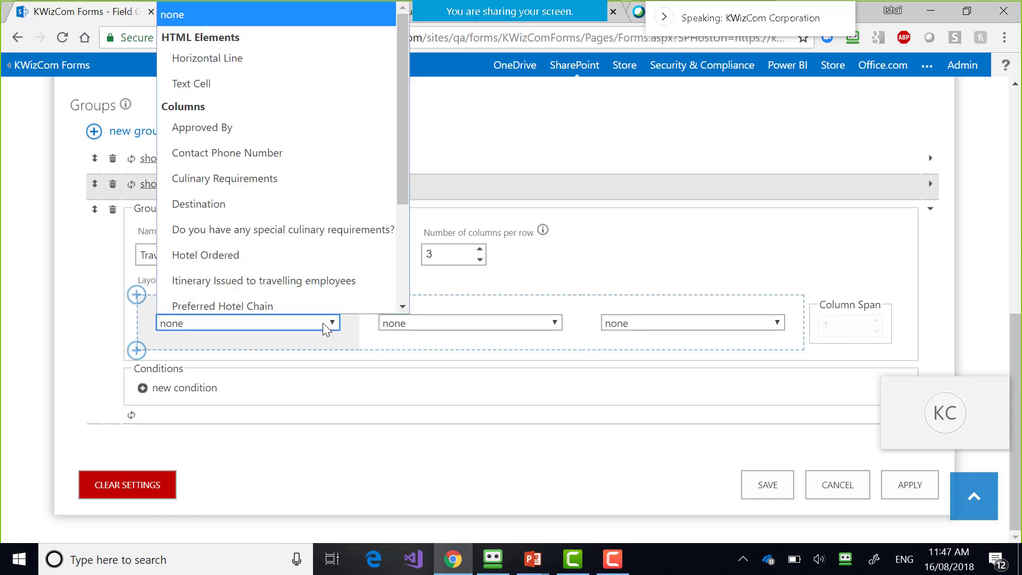
{"action": "left_click", "coordinate": [326, 326]}
{"action": "left_click", "coordinate": [322, 326]}
{"action": "left_click", "coordinate": [282, 251]}
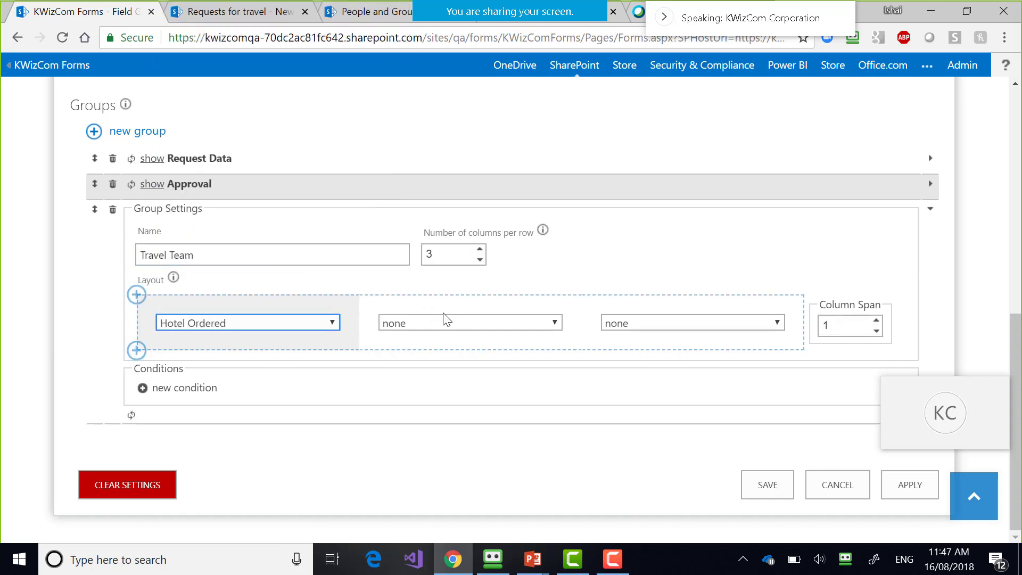
{"action": "left_click", "coordinate": [446, 323]}
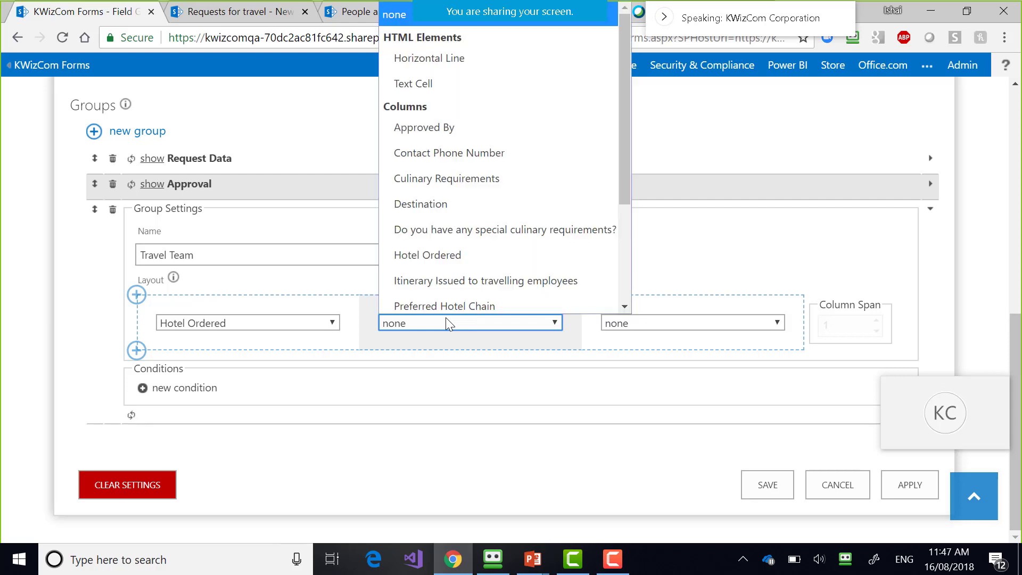
{"action": "left_click", "coordinate": [445, 317]}
{"action": "left_click", "coordinate": [446, 318]}
{"action": "left_click", "coordinate": [473, 283]}
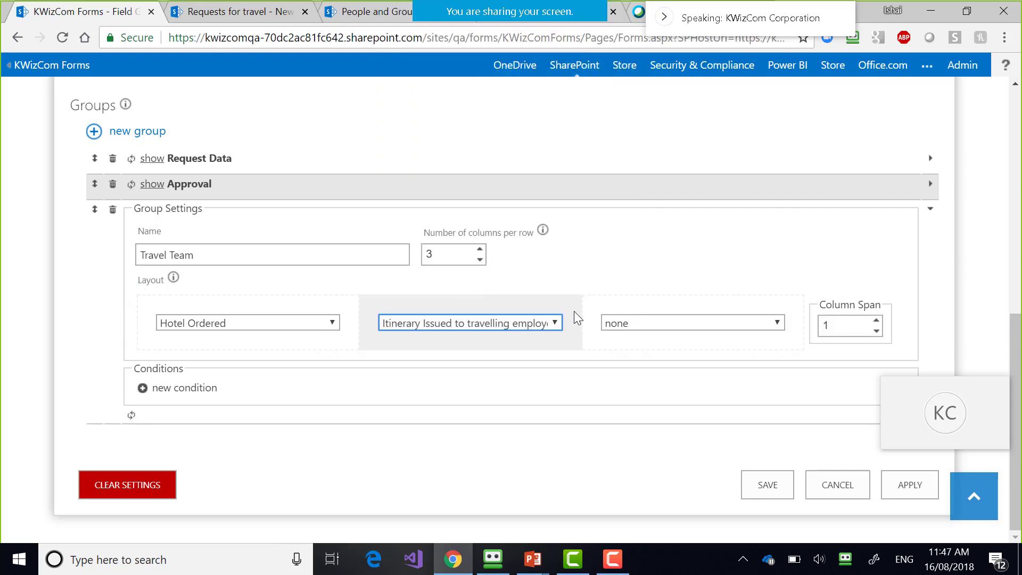
- Place Tickets have been ordered in the third cell of the Travel Team layout and save the field group settings
{"action": "left_click", "coordinate": [669, 324]}
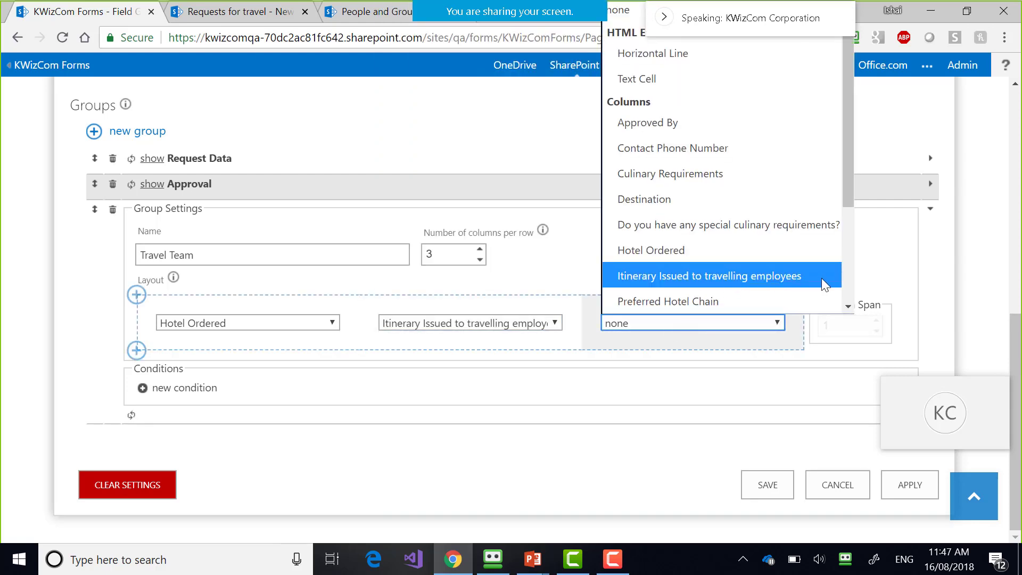
{"action": "scroll", "coordinate": [848, 265], "scroll_direction": "down", "scroll_amount": 3}
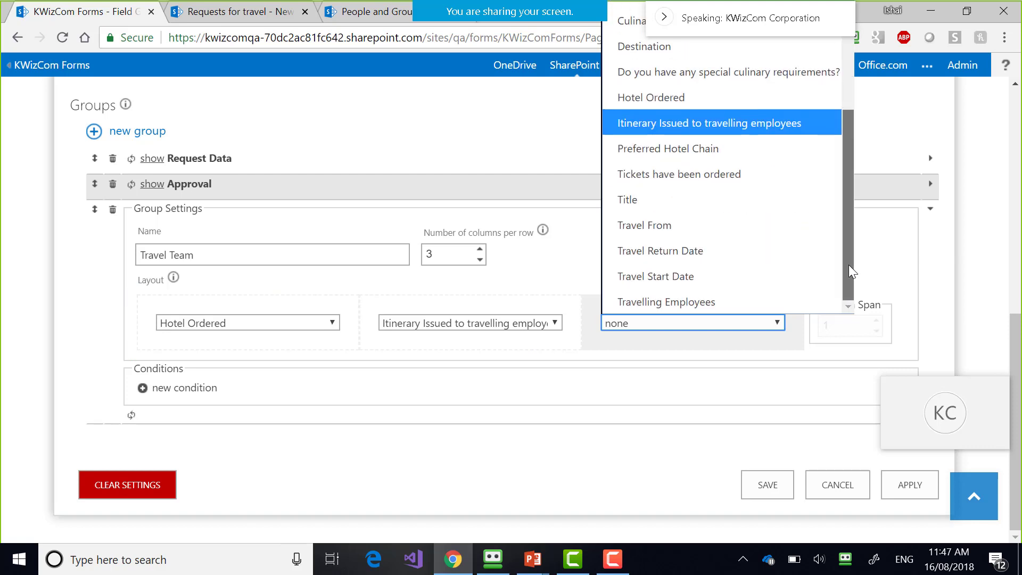
{"action": "left_click_drag", "start_coordinate": [848, 264], "coordinate": [844, 231]}
{"action": "left_click", "coordinate": [814, 228]}
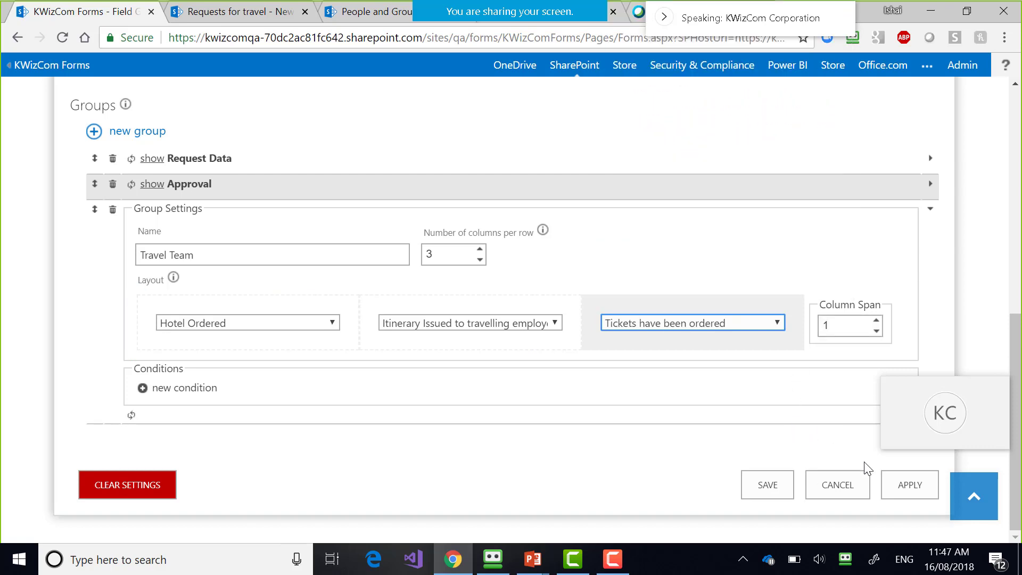
{"action": "left_click", "coordinate": [774, 486]}
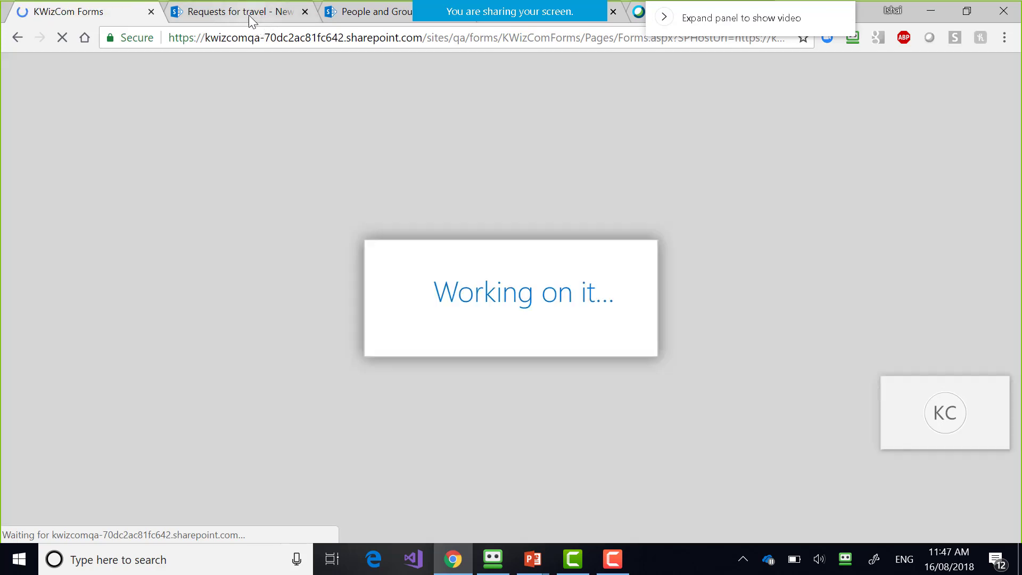
- Reload the new Requests for travel form and check its Request Data, Approval and Travel Team groups
{"action": "left_click", "coordinate": [249, 17]}
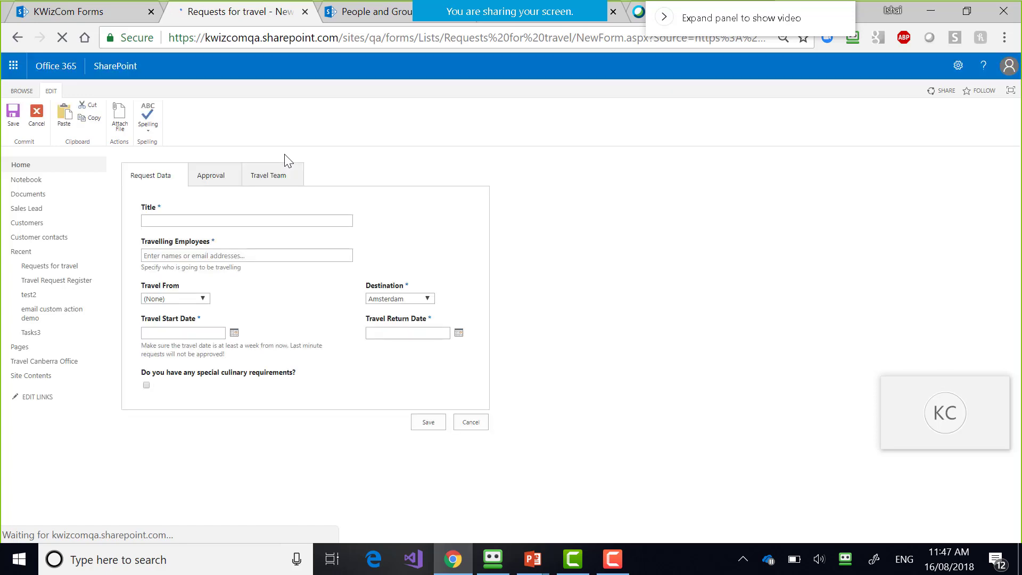
{"action": "left_click", "coordinate": [225, 177]}
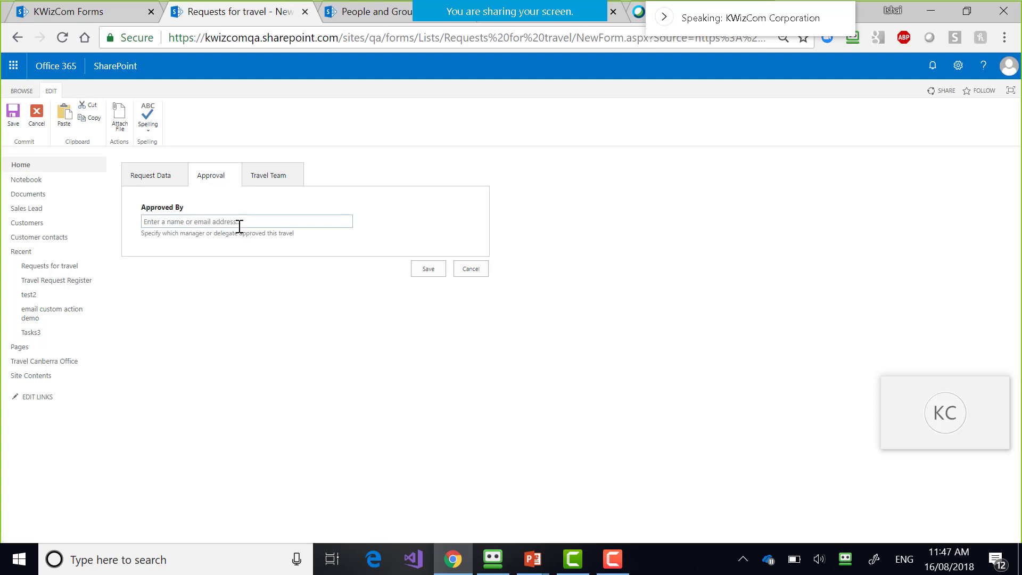
{"action": "left_click", "coordinate": [280, 180]}
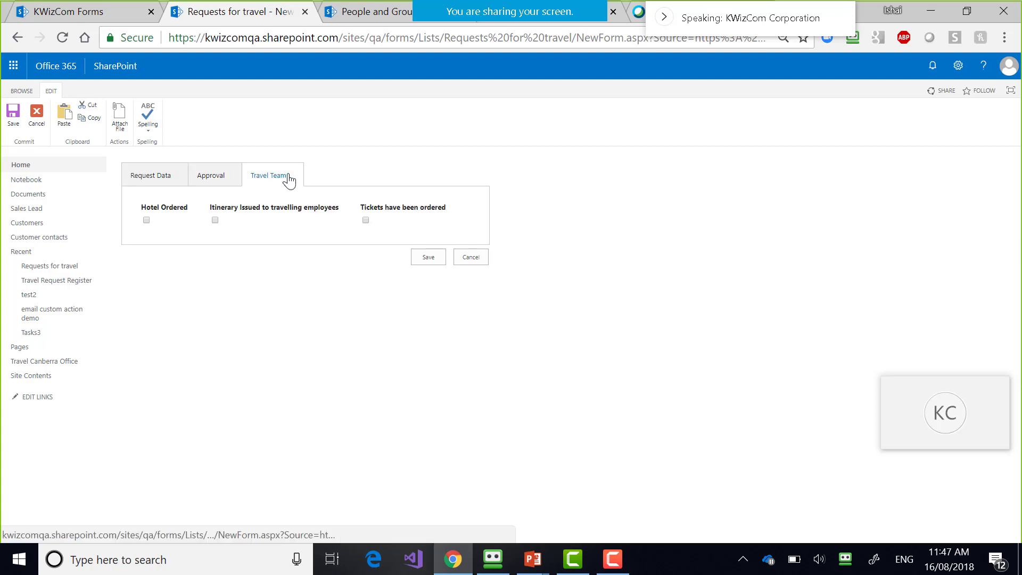
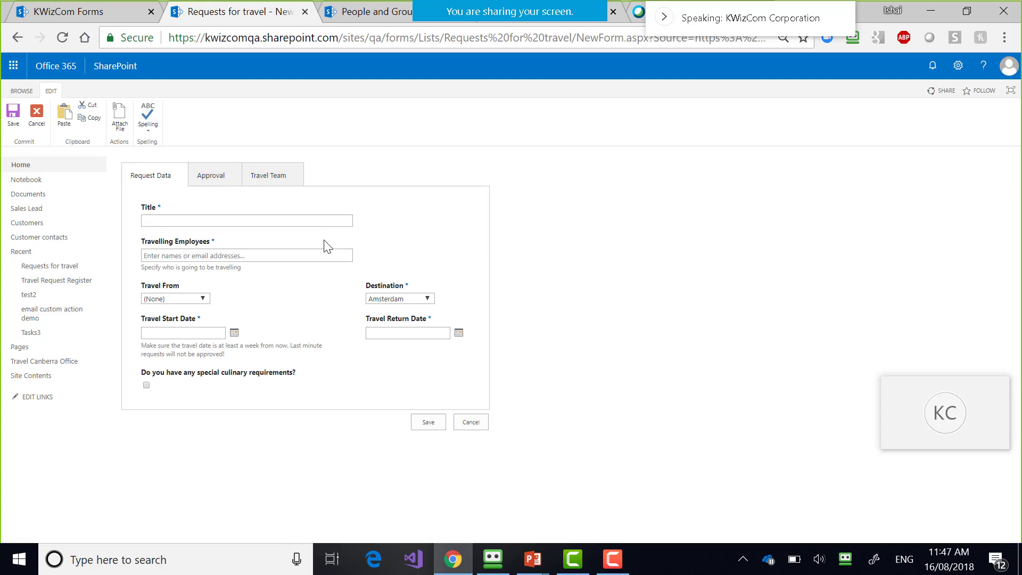
{"action": "left_click", "coordinate": [266, 175]}
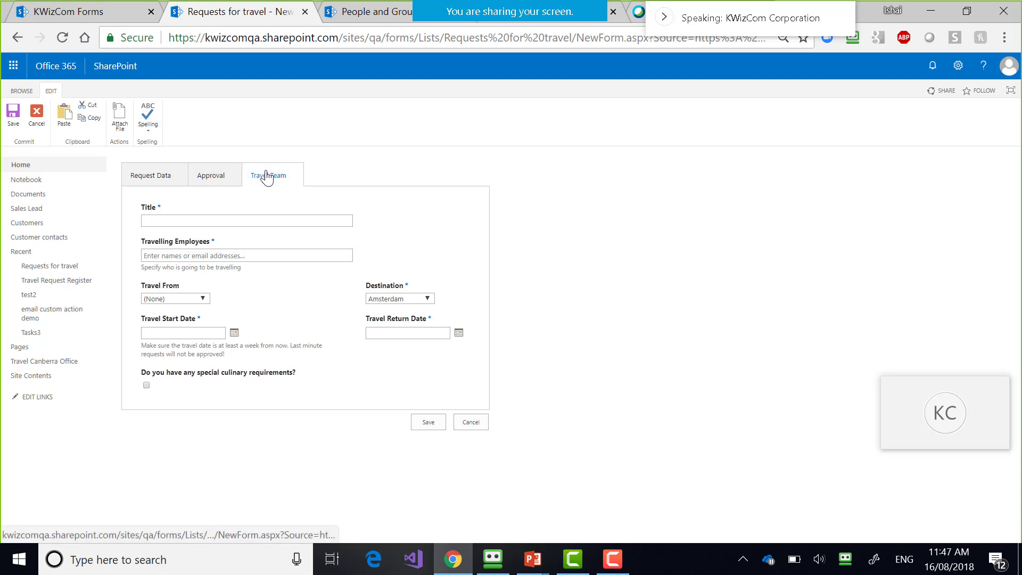
{"action": "left_click", "coordinate": [210, 179]}
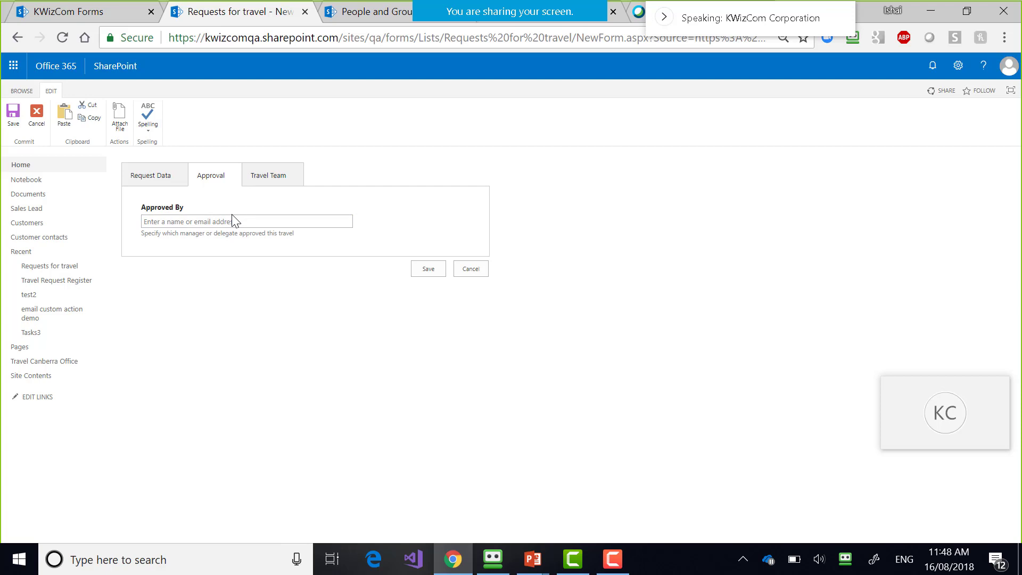
{"action": "left_click", "coordinate": [147, 176]}
{"action": "left_click", "coordinate": [296, 176]}
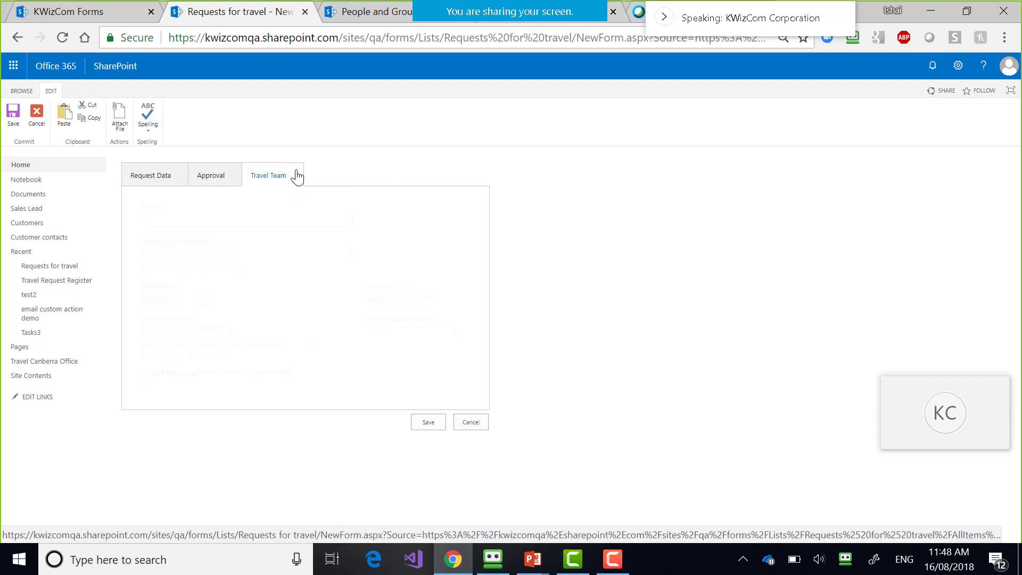
- Switch to the PowerPoint presentation and review the travel request register requirements on the DEMO TIME slide
{"action": "left_click", "coordinate": [544, 568]}
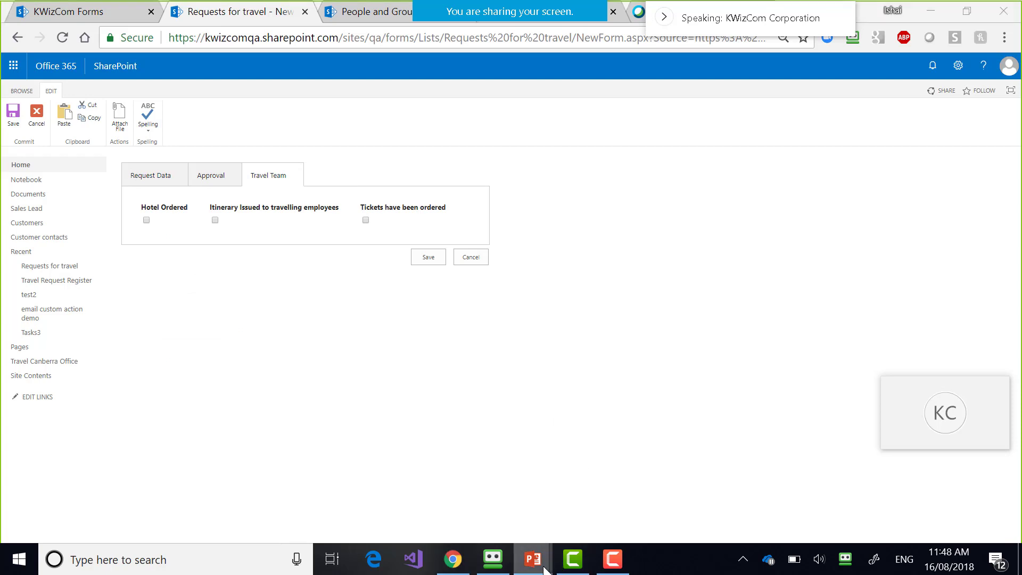
{"action": "left_click", "coordinate": [609, 484]}
{"action": "left_click", "coordinate": [621, 369]}
{"action": "left_click", "coordinate": [620, 369]}
{"action": "left_click", "coordinate": [620, 369]}
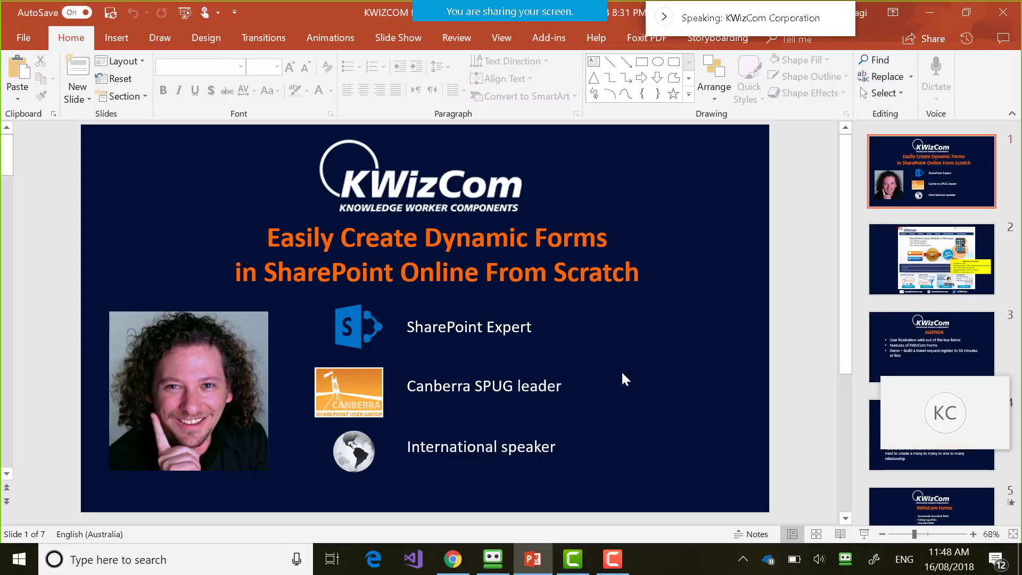
{"action": "left_click", "coordinate": [923, 463]}
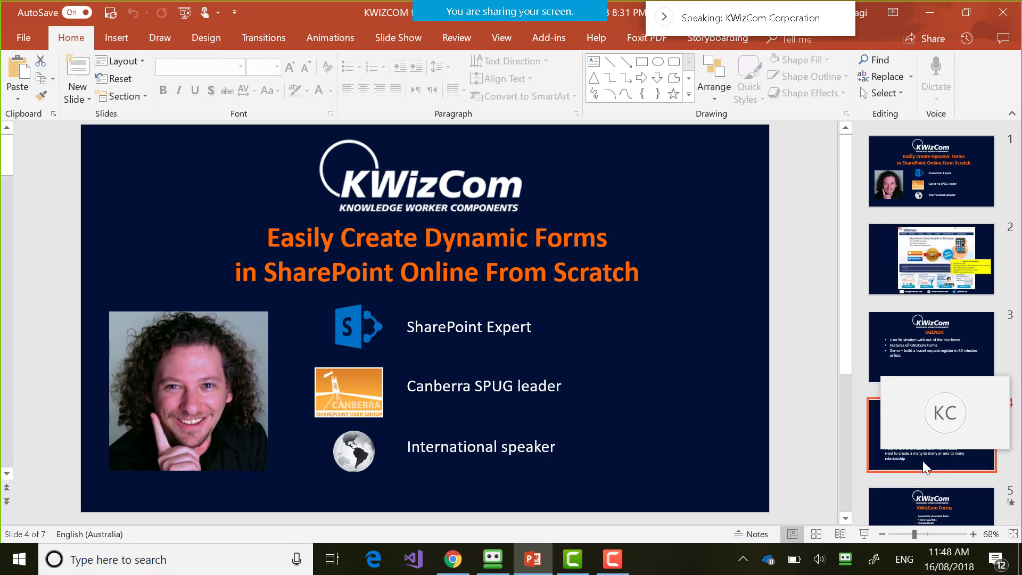
{"action": "key", "text": "Down"}
{"action": "key", "text": "Down"}
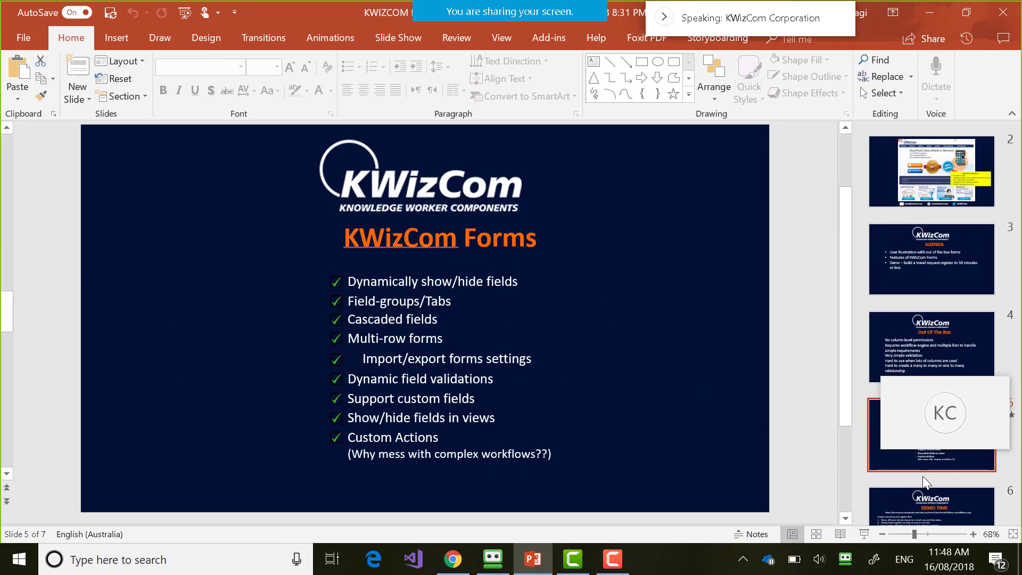
{"action": "left_click", "coordinate": [922, 477]}
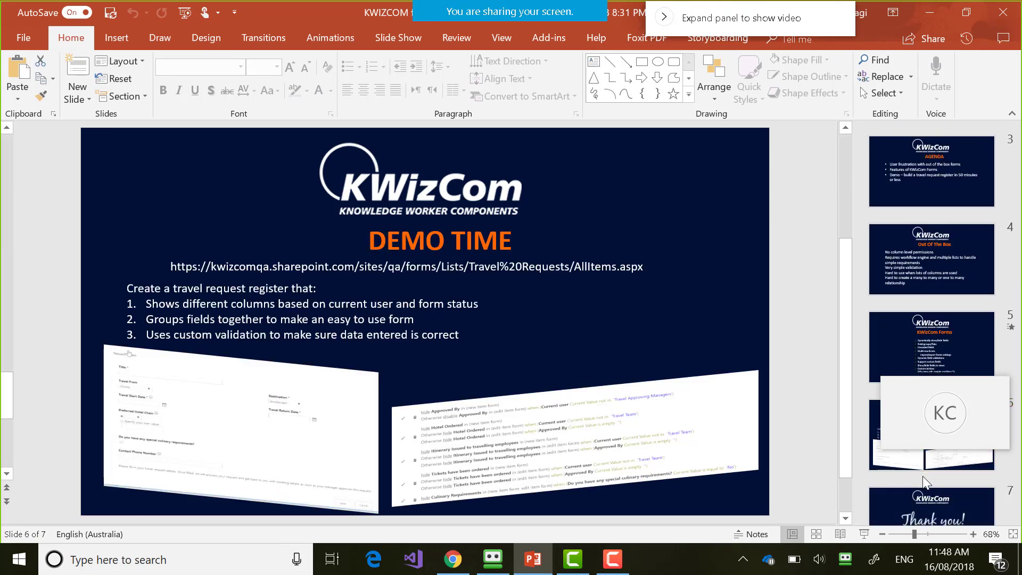
{"action": "left_click", "coordinate": [430, 349]}
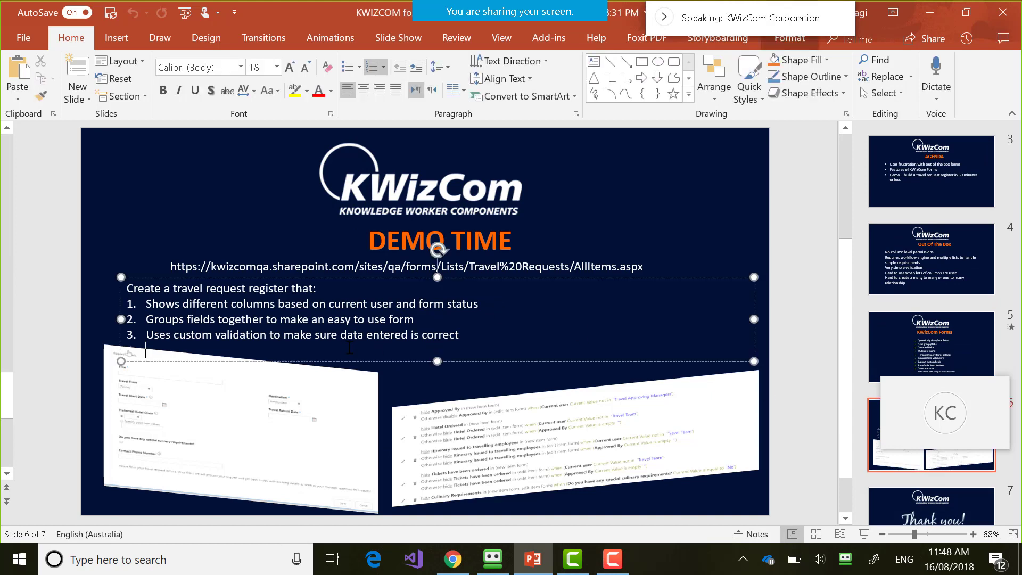
- Return to Chrome, cancel the new travel request and open the KWizCom Forms settings of the Requests for travel list
{"action": "key", "text": "alt+Tab"}
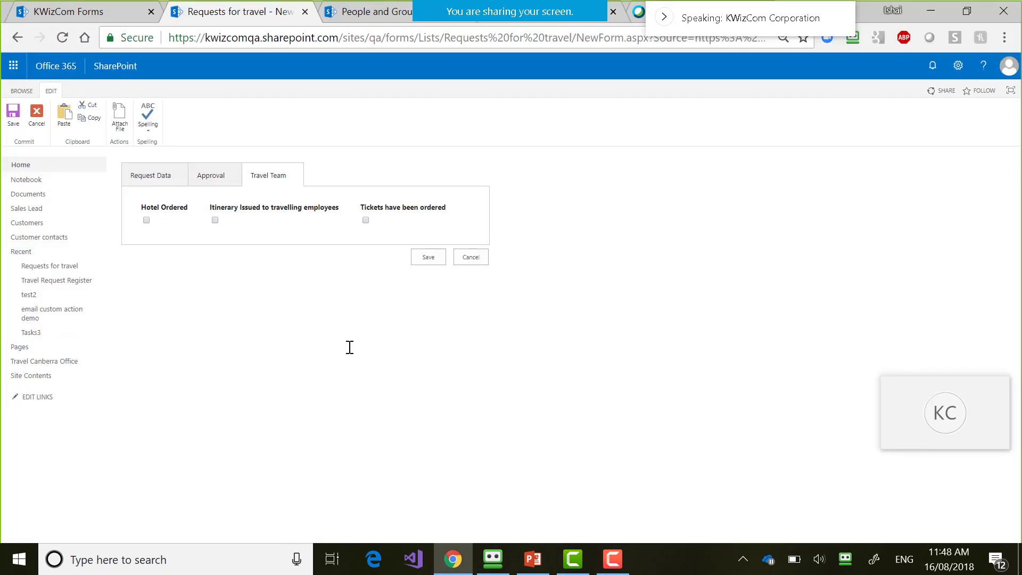
{"action": "left_click", "coordinate": [480, 256]}
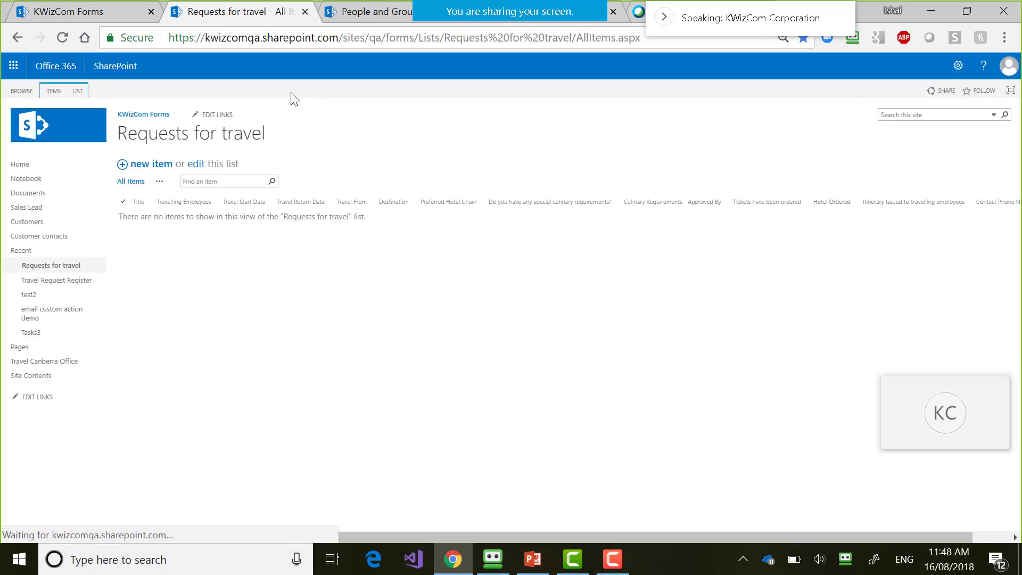
{"action": "left_click", "coordinate": [81, 91]}
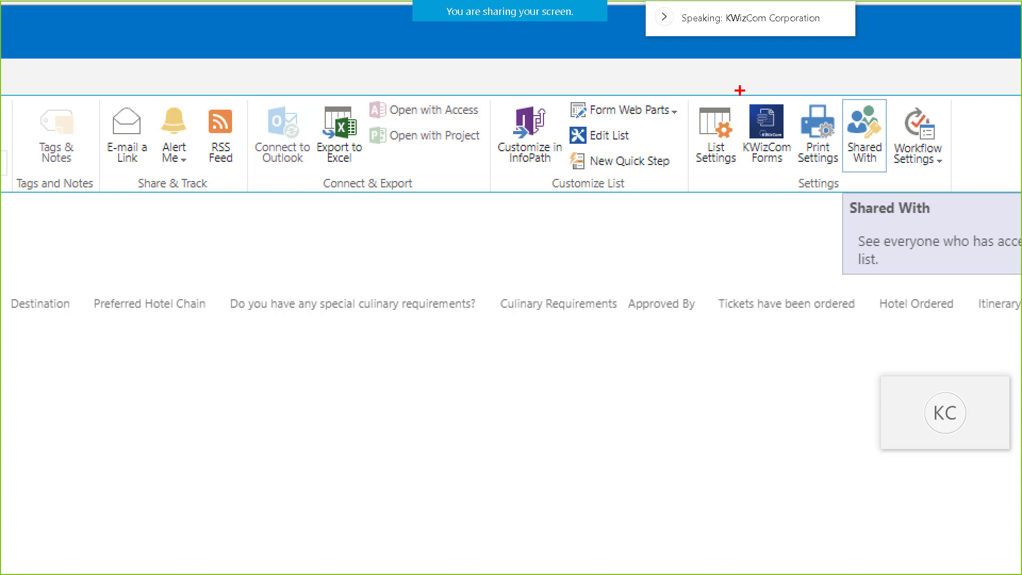
{"action": "mouse_move", "coordinate": [740, 91]}
{"action": "left_mouse_down"}
{"action": "mouse_move", "coordinate": [742, 137]}
{"action": "mouse_move", "coordinate": [785, 184]}
{"action": "mouse_move", "coordinate": [802, 181]}
{"action": "left_mouse_up"}
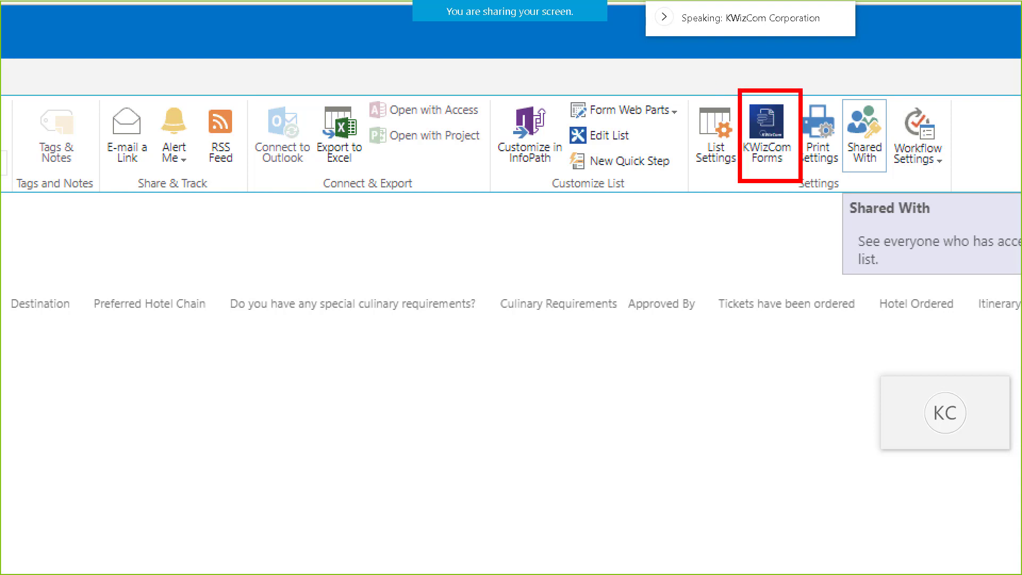
{"action": "left_click", "coordinate": [756, 113]}
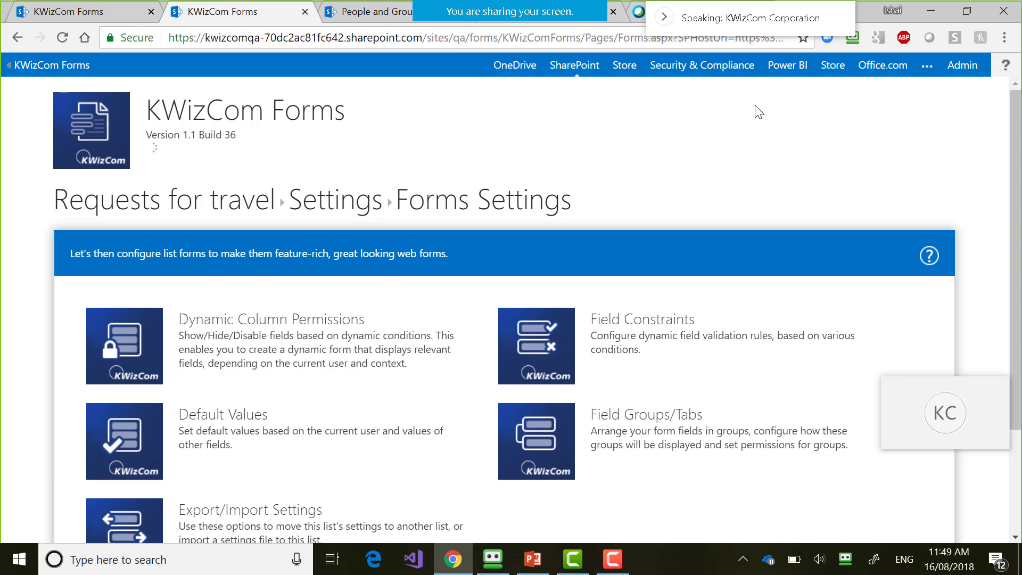
- Open the Field Constraints settings and select the Contact Phone Number column for validation
{"action": "left_click", "coordinate": [553, 334]}
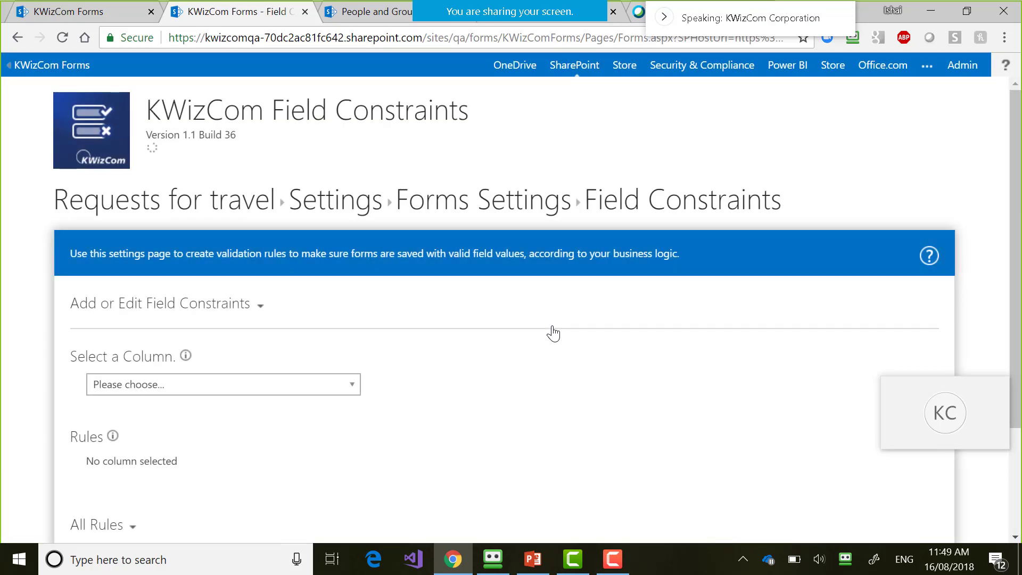
{"action": "scroll", "coordinate": [553, 333], "scroll_direction": "down", "scroll_amount": 3}
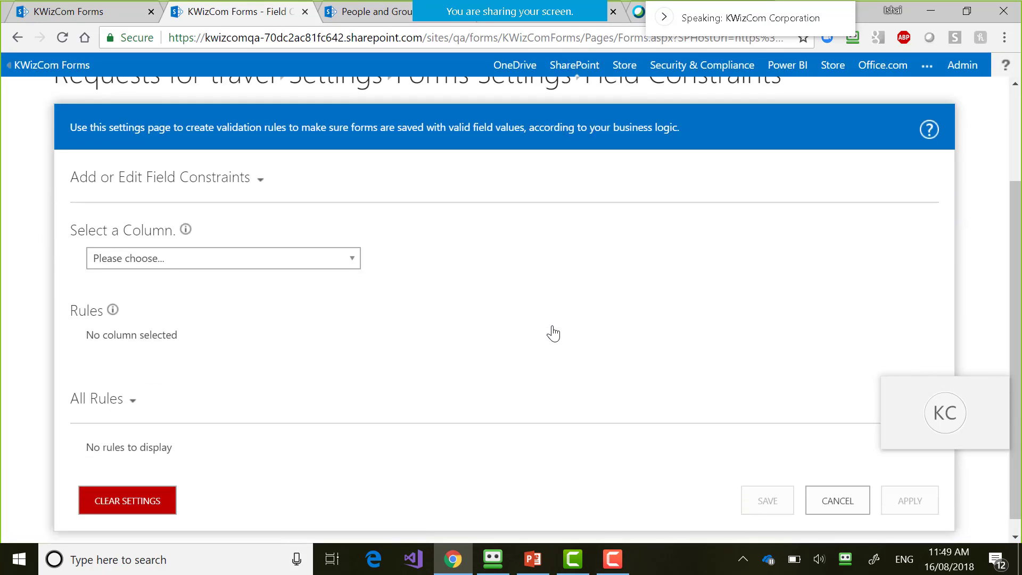
{"action": "left_click", "coordinate": [352, 246]}
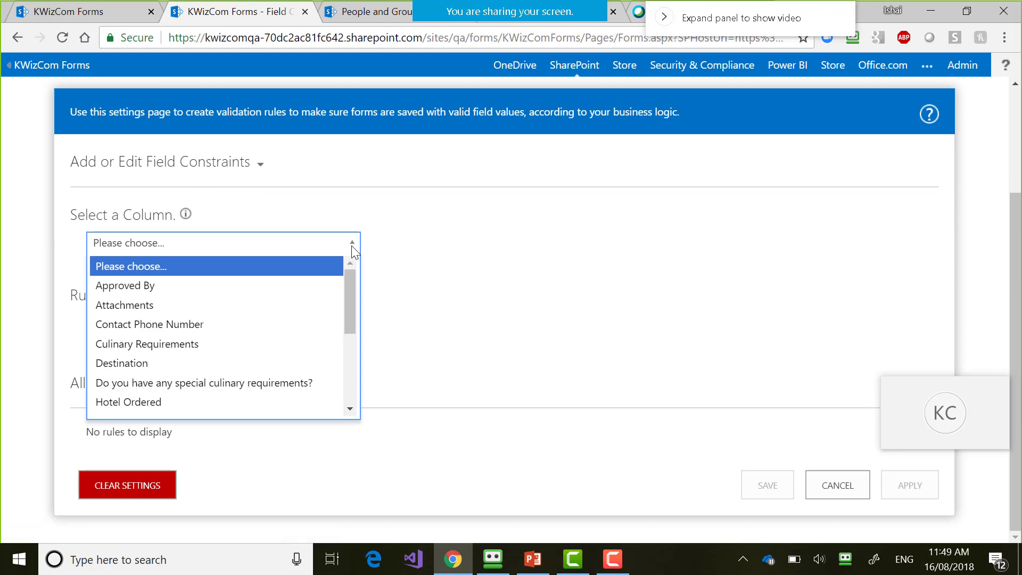
{"action": "mouse_move", "coordinate": [353, 286]}
{"action": "left_mouse_down"}
{"action": "mouse_move", "coordinate": [354, 383]}
{"action": "mouse_move", "coordinate": [353, 297]}
{"action": "left_mouse_up"}
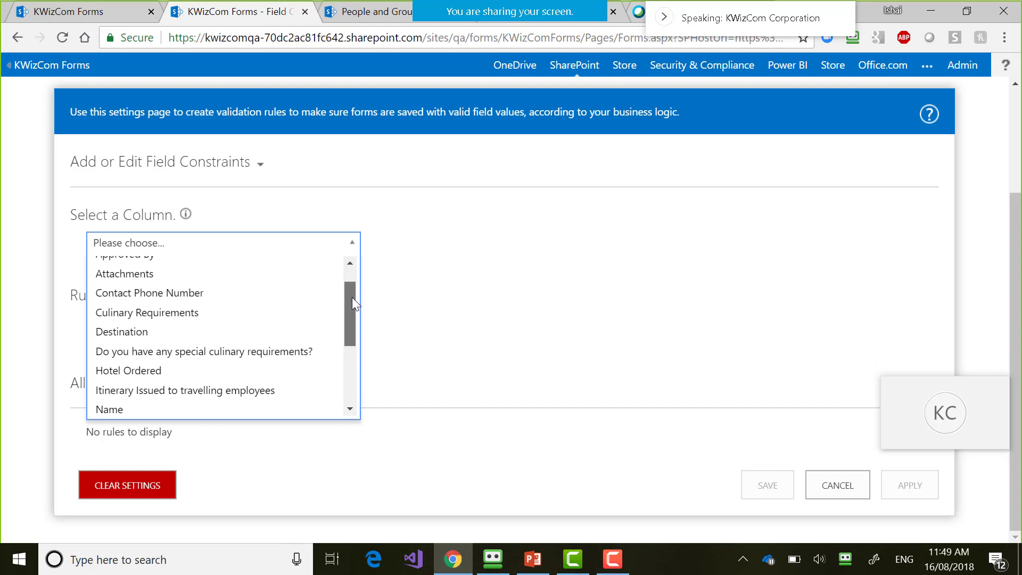
{"action": "left_click", "coordinate": [312, 295]}
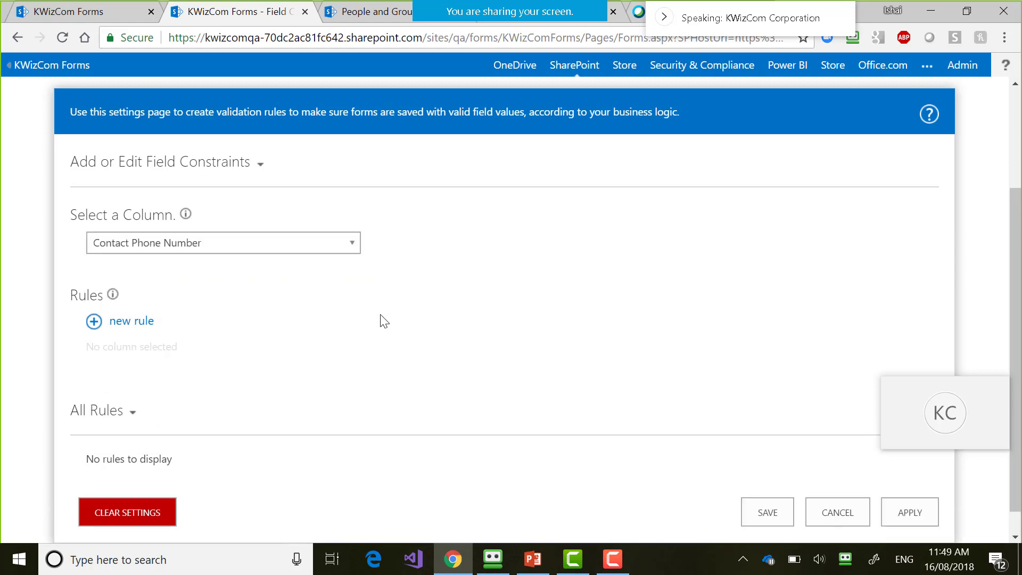
{"action": "scroll", "coordinate": [505, 275], "scroll_direction": "down", "scroll_amount": 1}
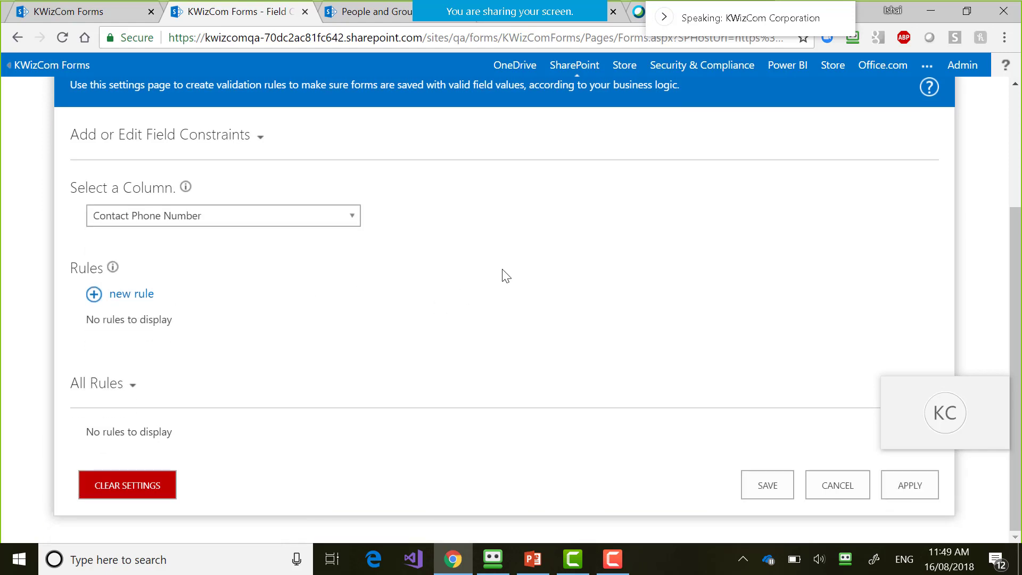
- Add a rule requiring that Contact Phone Number is not equal to "test"
{"action": "double_click", "coordinate": [144, 307]}
{"action": "scroll", "coordinate": [368, 311], "scroll_direction": "down", "scroll_amount": 4}
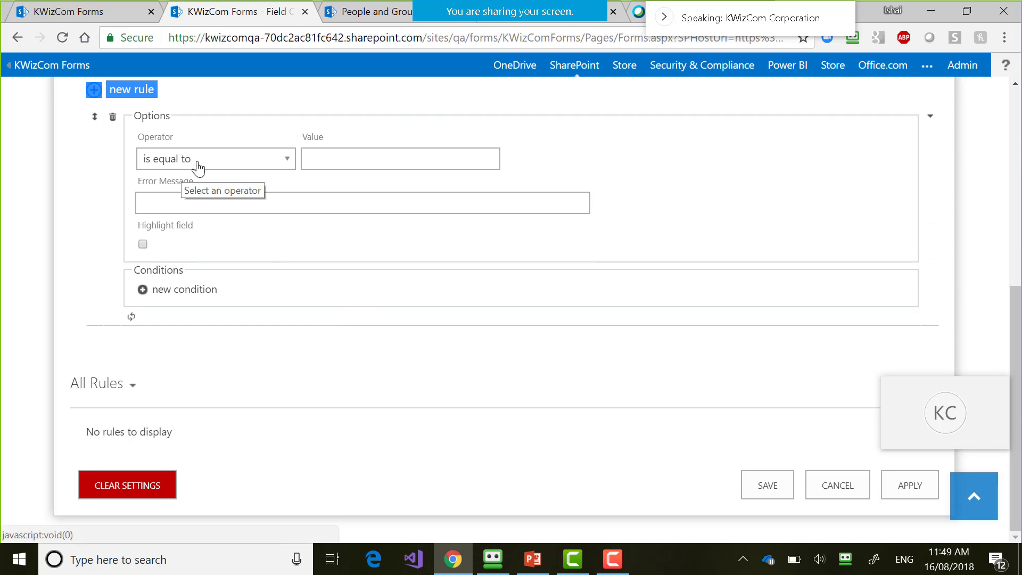
{"action": "left_click", "coordinate": [346, 158]}
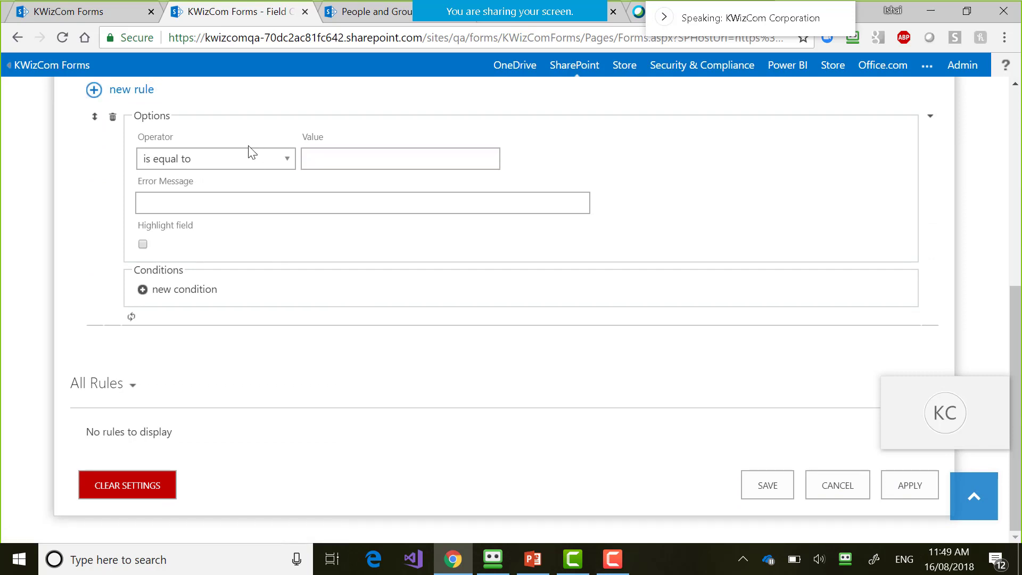
{"action": "left_click", "coordinate": [323, 201]}
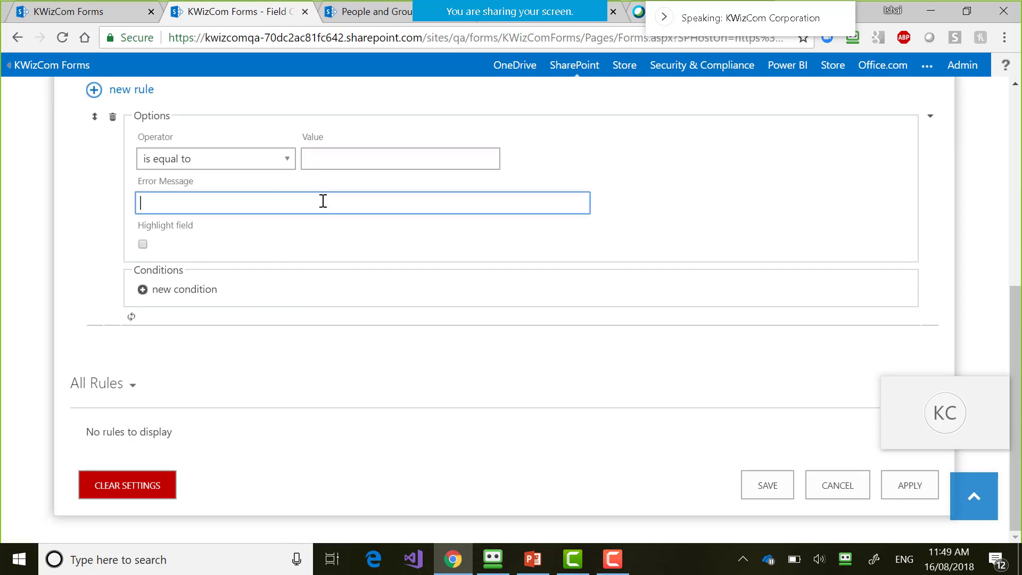
{"action": "left_click", "coordinate": [281, 166]}
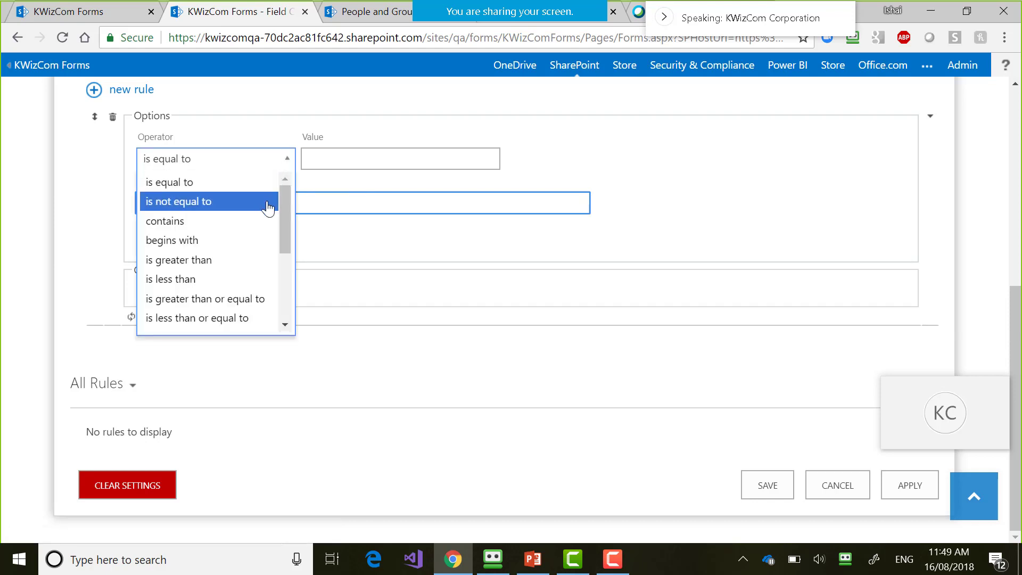
{"action": "left_click", "coordinate": [268, 205]}
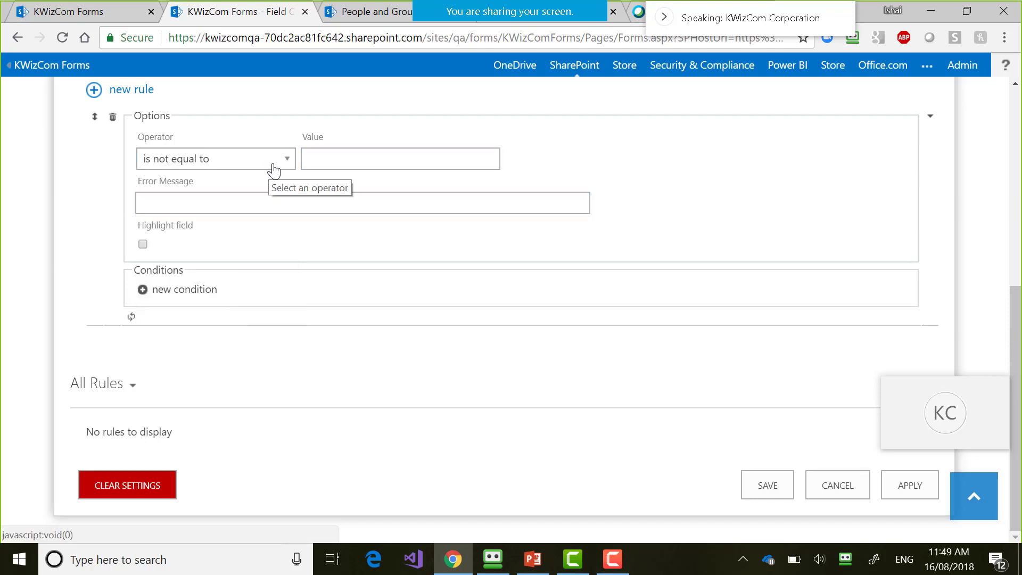
{"action": "left_click", "coordinate": [372, 167]}
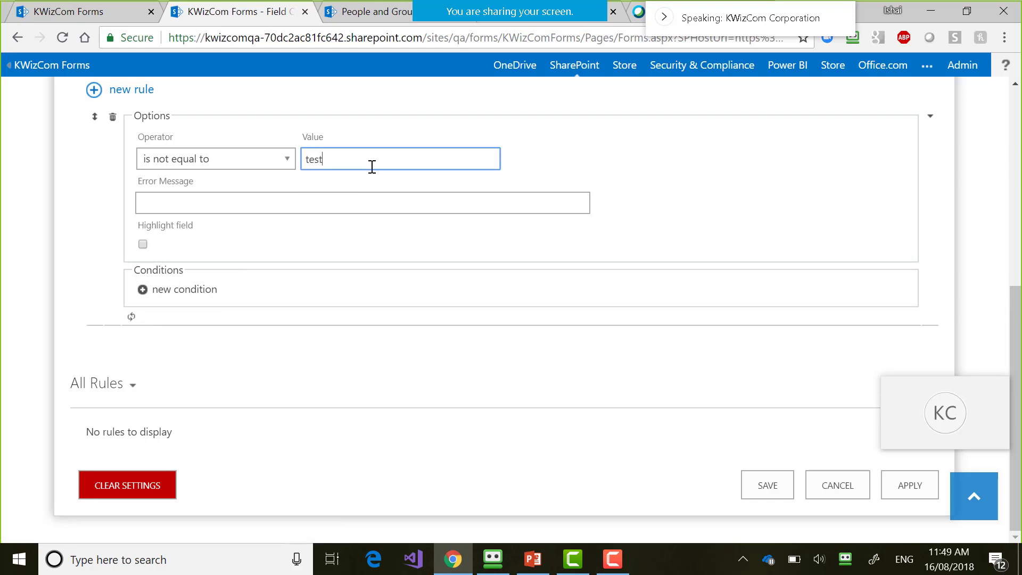
- Set the rule's error message to "this is not a testing system. do your testing elsewhere"
{"action": "left_click", "coordinate": [344, 205]}
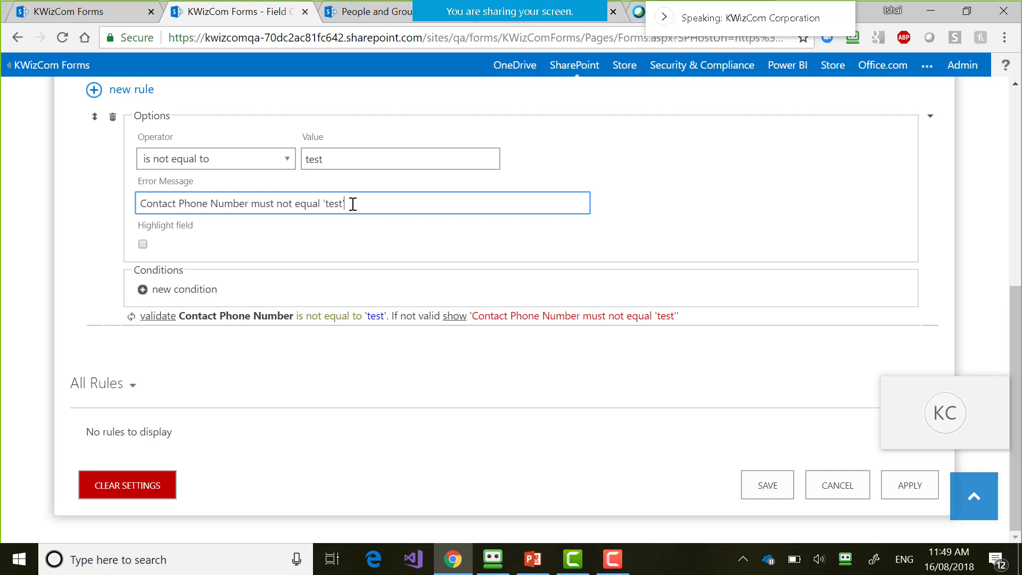
{"action": "triple_click", "coordinate": [212, 204]}
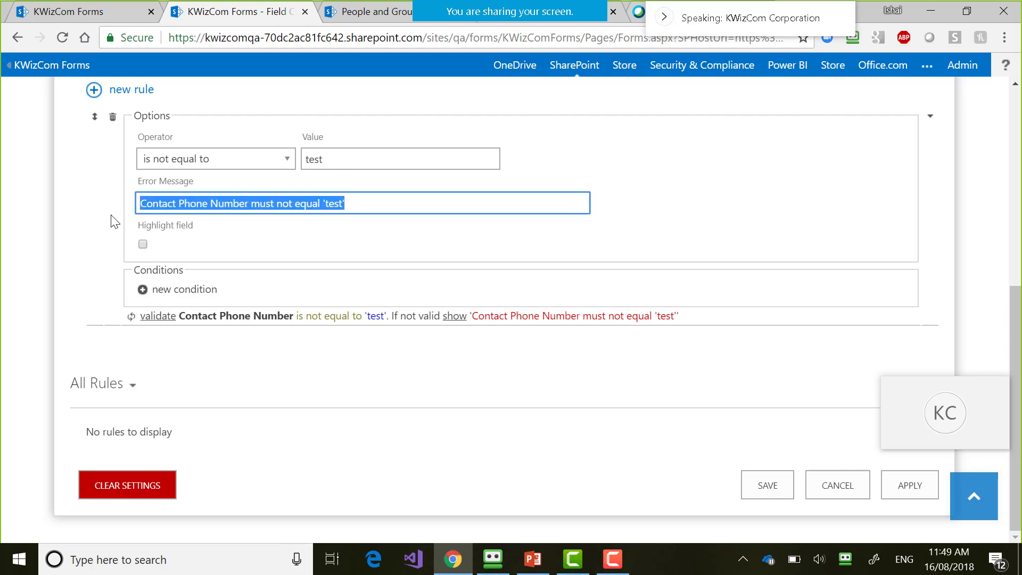
{"action": "type", "text": "this is not a testing t"}
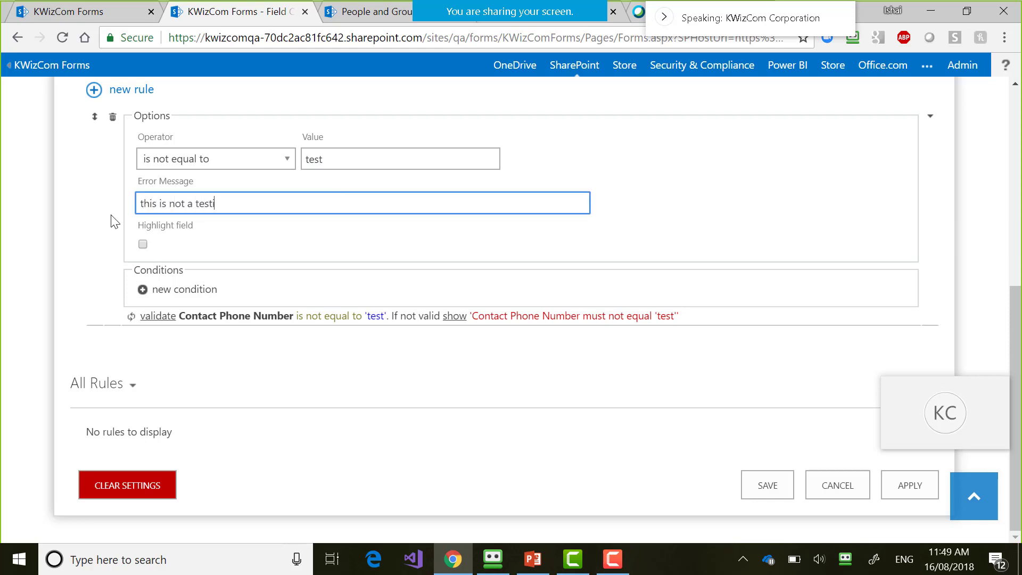
{"action": "key", "text": "BackSpace"}
{"action": "type", "text": "ystem. do youi "}
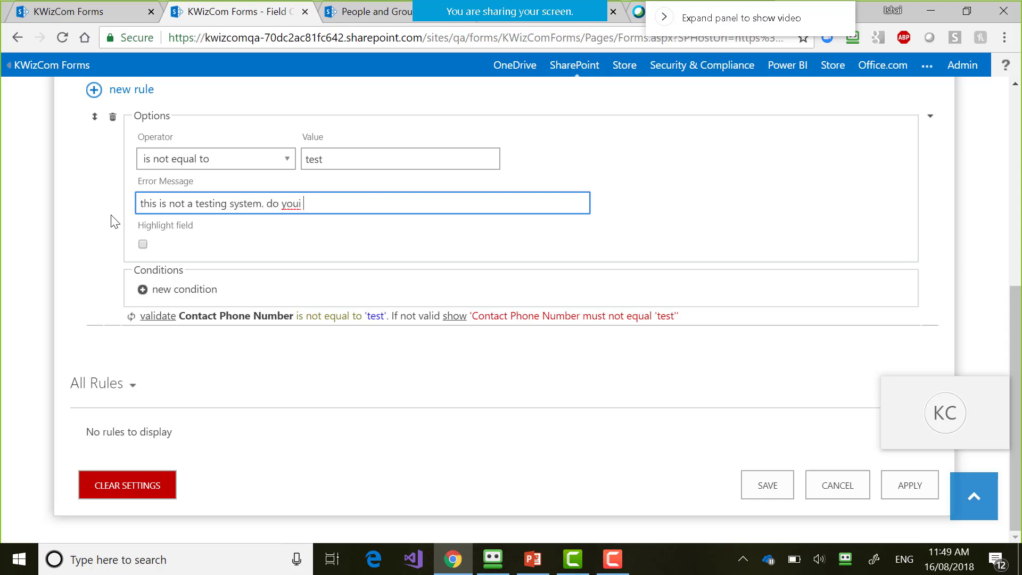
{"action": "key", "text": "BackSpace"}
{"action": "key", "text": "BackSpace"}
{"action": "type", "text": "r testing e"}
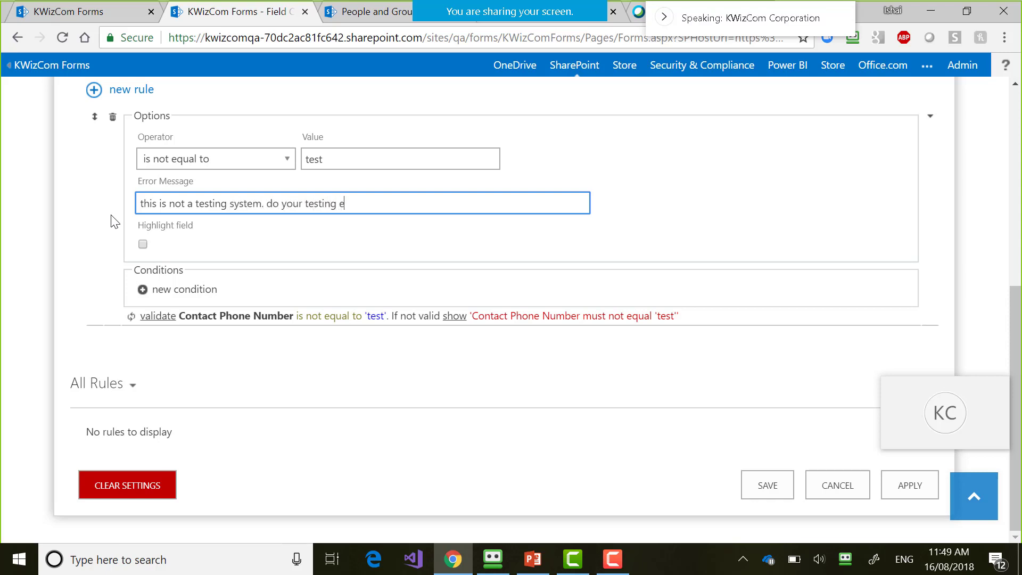
{"action": "type", "text": "lsewhere"}
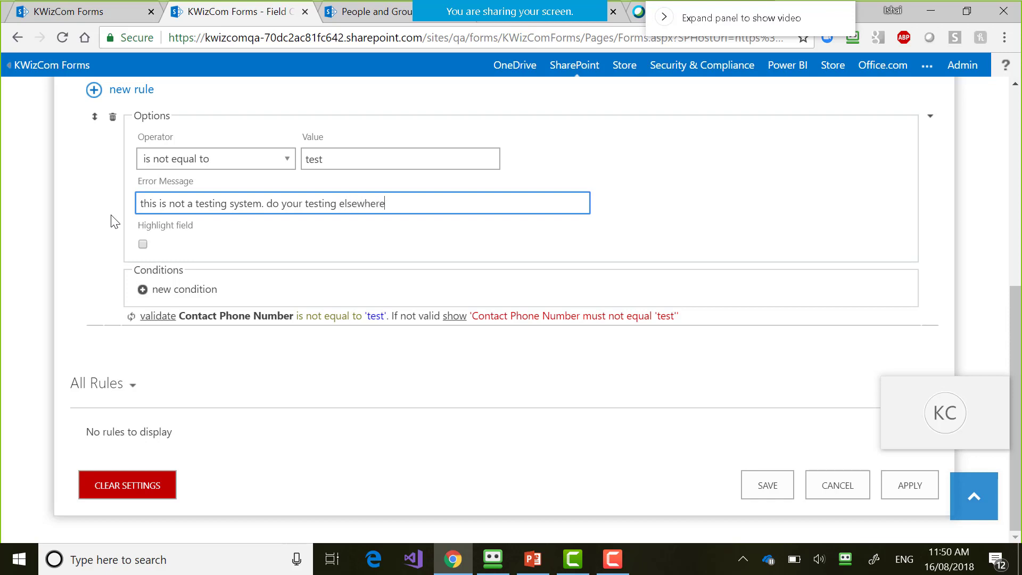
{"action": "left_click", "coordinate": [468, 250]}
{"action": "left_click_drag", "start_coordinate": [407, 203], "coordinate": [137, 212]}
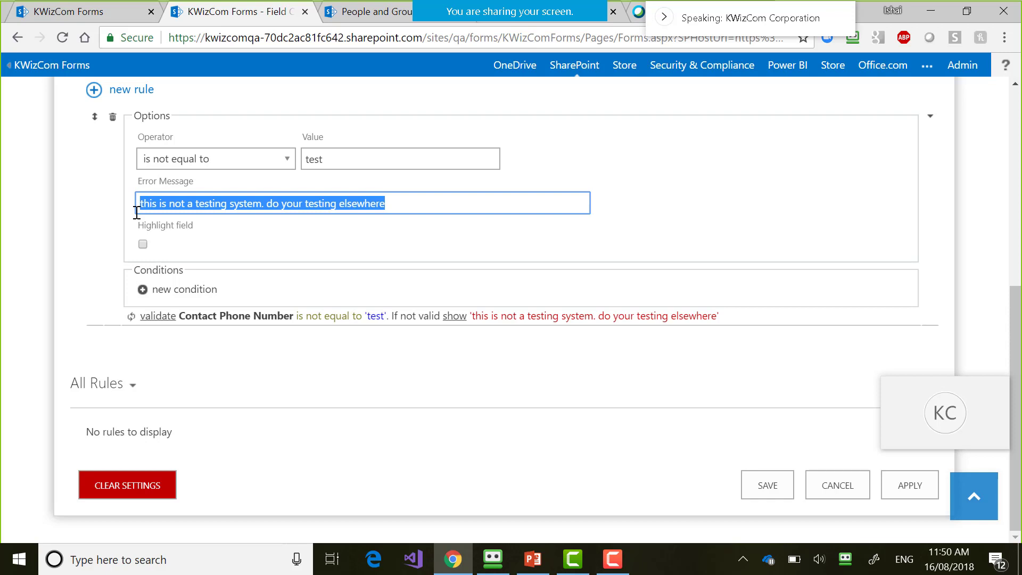
- Enable field highlighting for the "test" rule, and add a blank condition only to remove it again
{"action": "left_click", "coordinate": [143, 244]}
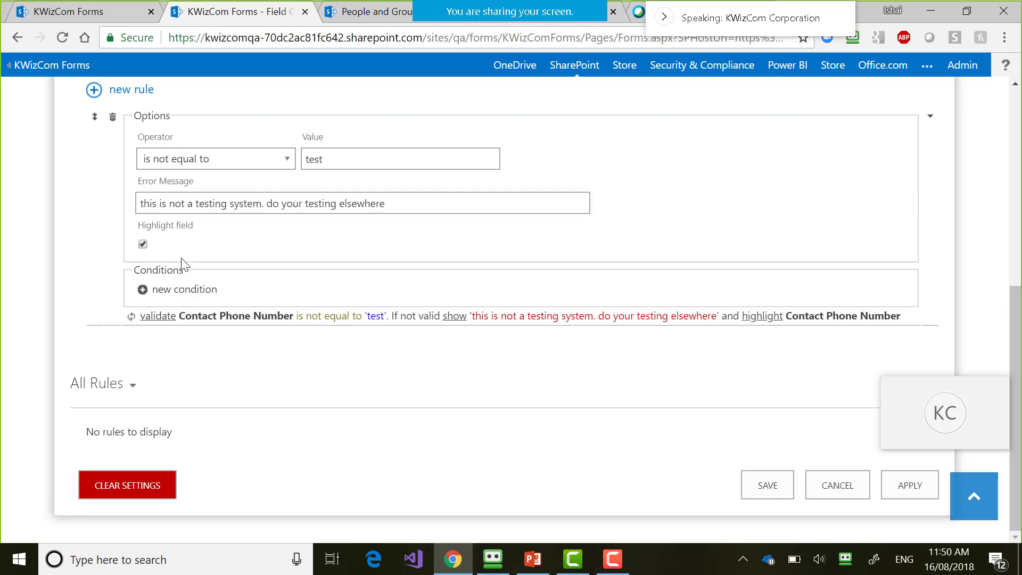
{"action": "left_click", "coordinate": [166, 290]}
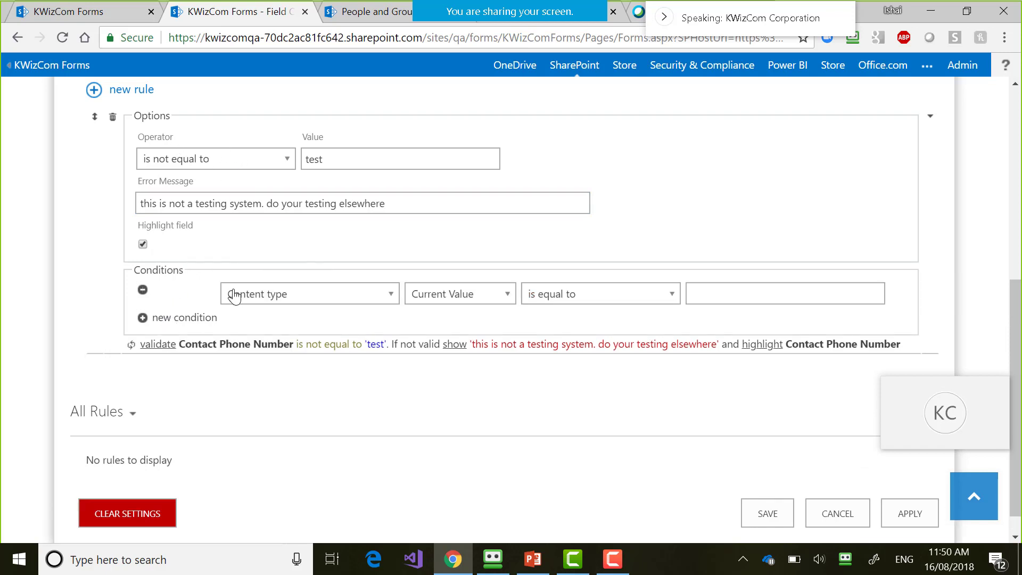
{"action": "left_click", "coordinate": [143, 290]}
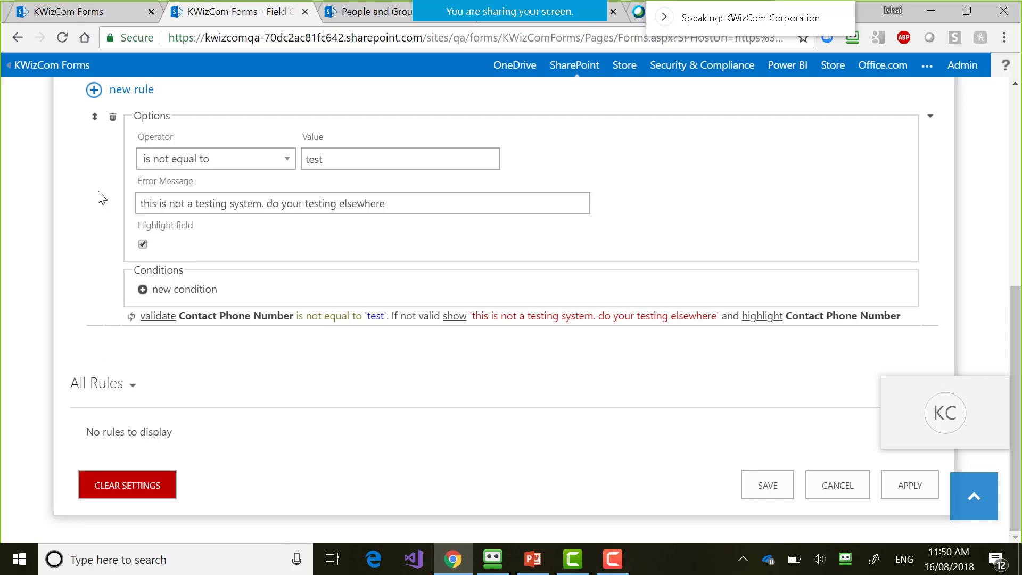
- Add a second Contact Phone Number rule with the matches pattern operator and the Phone Number pattern
{"action": "left_click", "coordinate": [143, 90]}
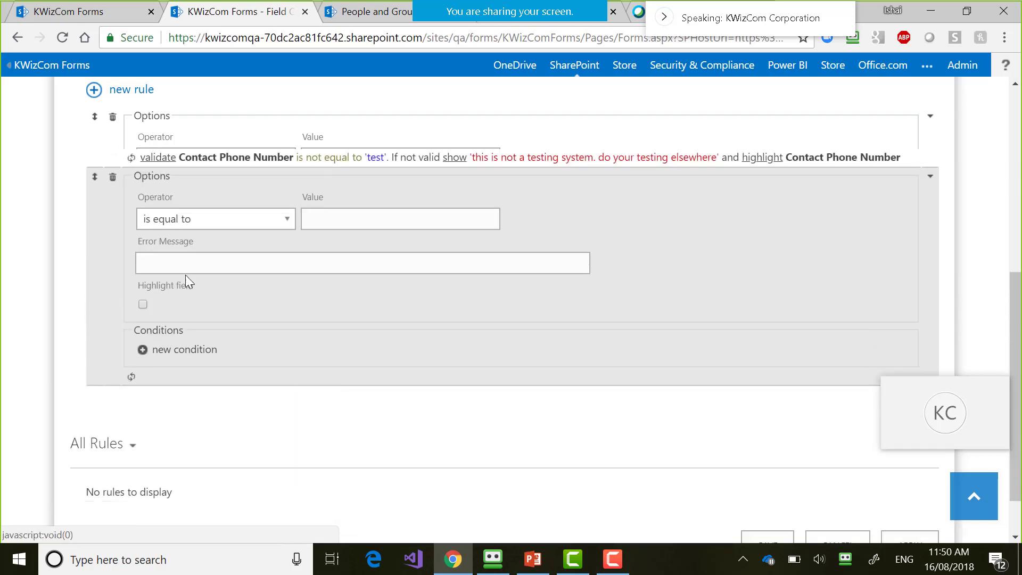
{"action": "left_click", "coordinate": [219, 159]}
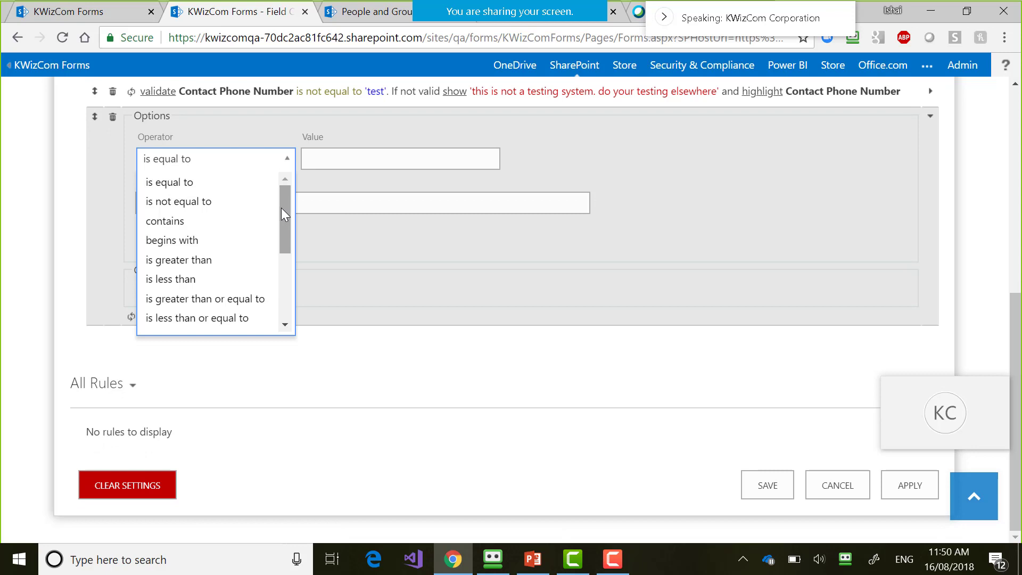
{"action": "left_click_drag", "start_coordinate": [282, 209], "coordinate": [283, 222]}
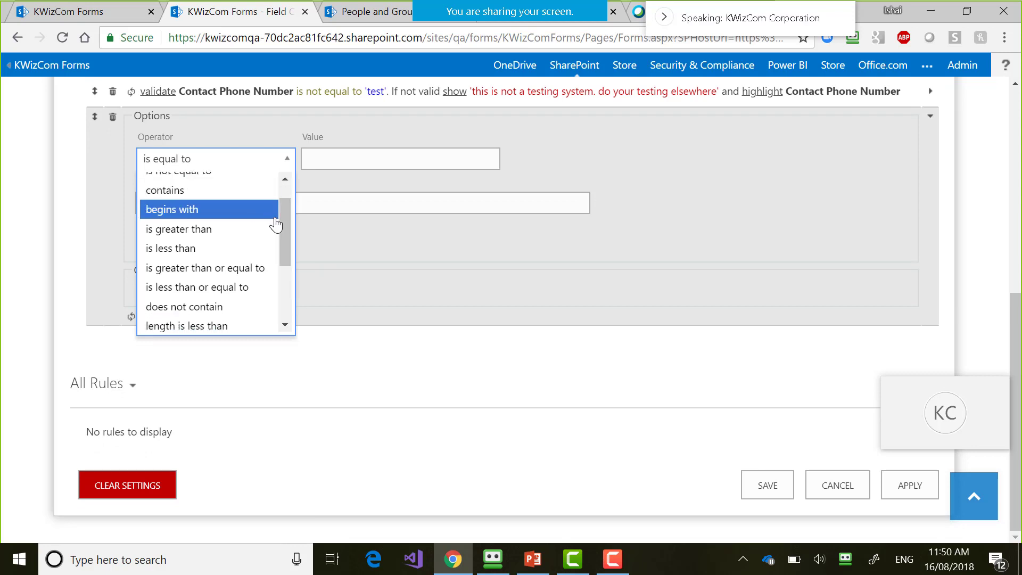
{"action": "left_click_drag", "start_coordinate": [289, 249], "coordinate": [279, 290]}
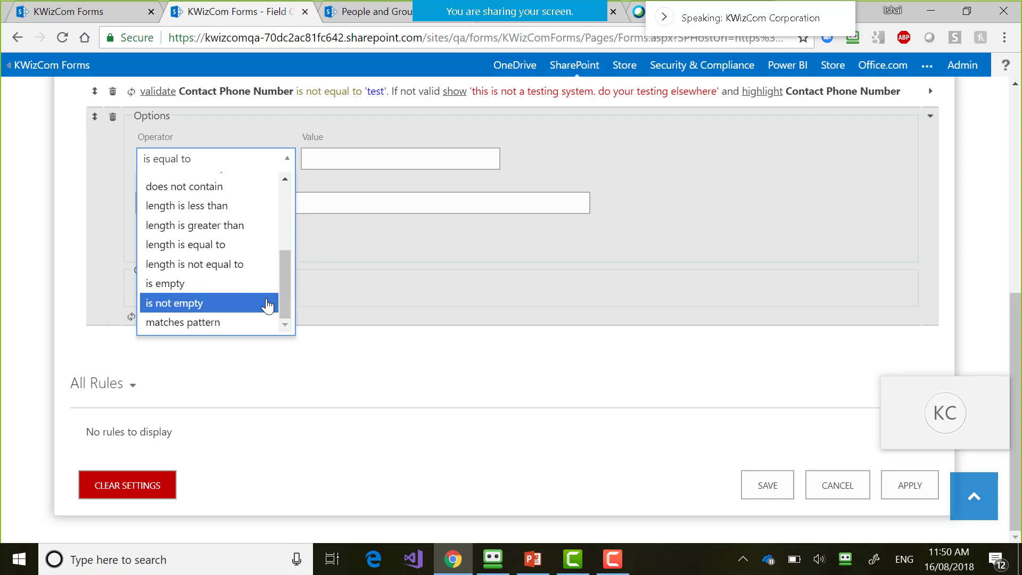
{"action": "left_click", "coordinate": [216, 323]}
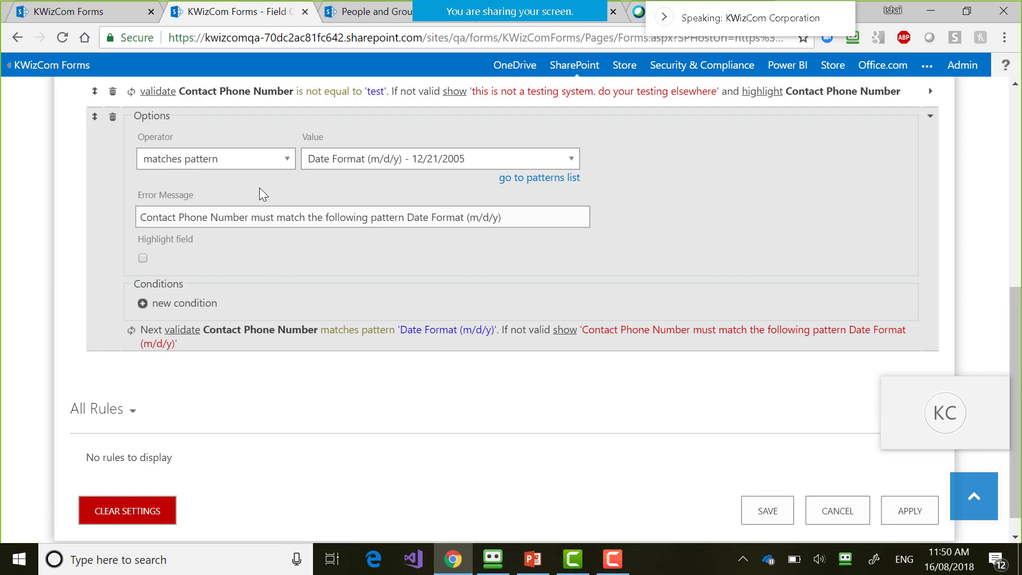
{"action": "left_click", "coordinate": [429, 163]}
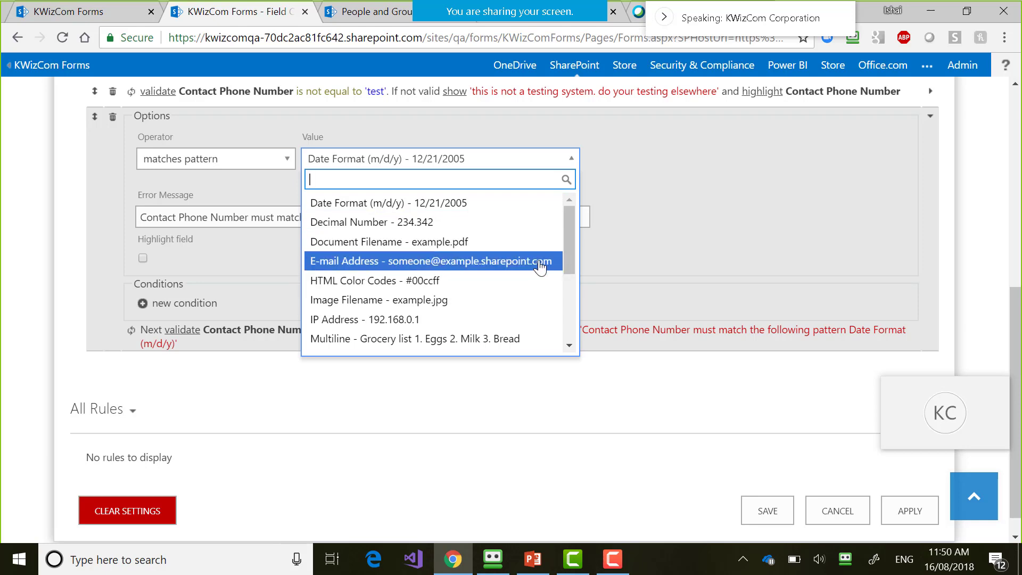
{"action": "left_click_drag", "start_coordinate": [570, 254], "coordinate": [564, 301]}
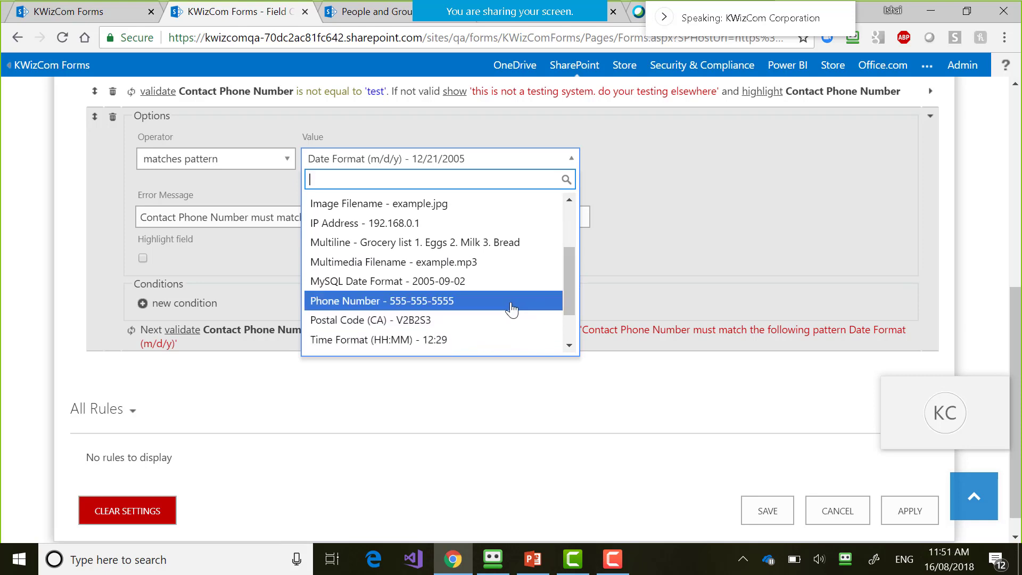
{"action": "left_click", "coordinate": [511, 308]}
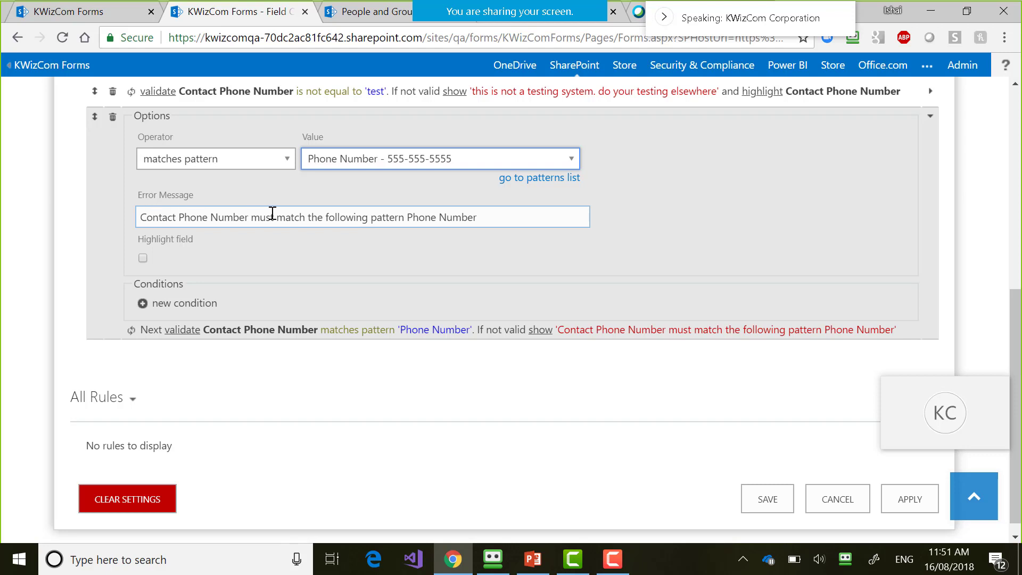
- Change the pattern rule's error message to "Contact Phone Number must be a valid phone number"
{"action": "left_click", "coordinate": [406, 219]}
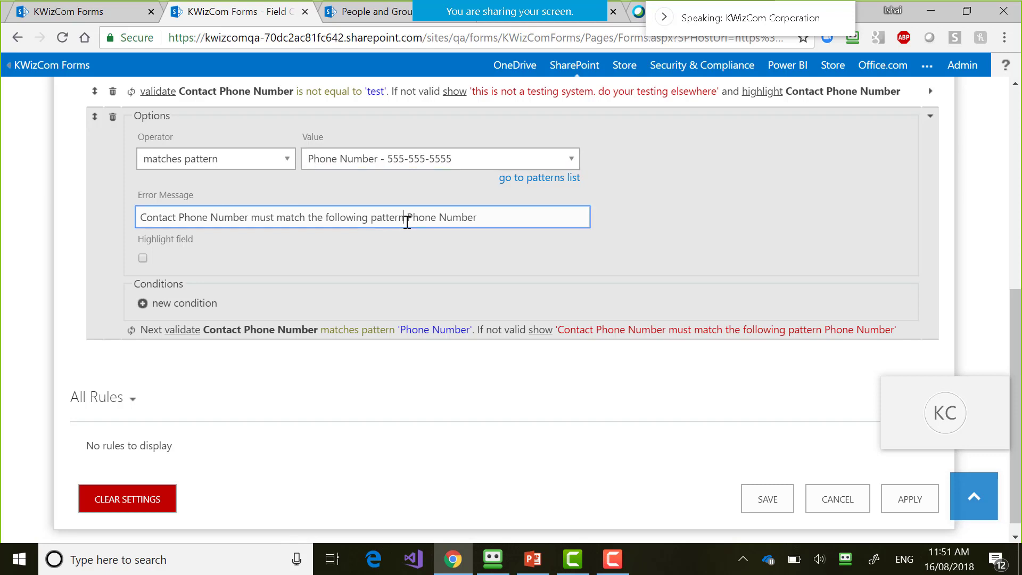
{"action": "type", "text": ":"}
{"action": "left_click_drag", "start_coordinate": [781, 426], "coordinate": [492, 221]}
{"action": "triple_click", "coordinate": [496, 220]}
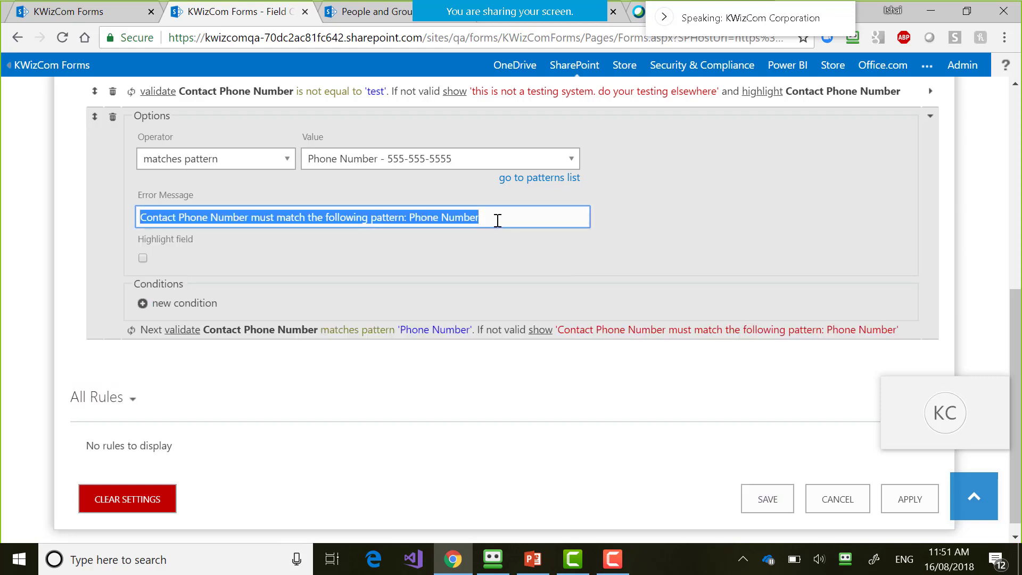
{"action": "left_click", "coordinate": [498, 220]}
{"action": "key", "text": "ctrl+shift+Left"}
{"action": "key", "text": "ctrl+shift+Left"}
{"action": "key", "text": "ctrl+shift+Left"}
{"action": "key", "text": "ctrl+shift+Left"}
{"action": "key", "text": "ctrl+shift+Left"}
{"action": "key", "text": "ctrl+shift+Left"}
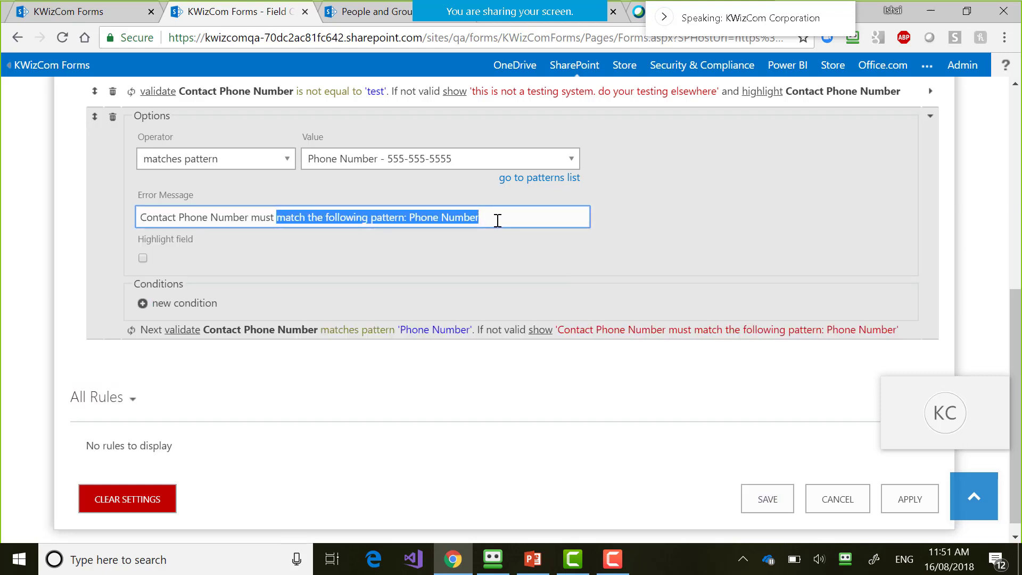
{"action": "type", "text": "be a valid "}
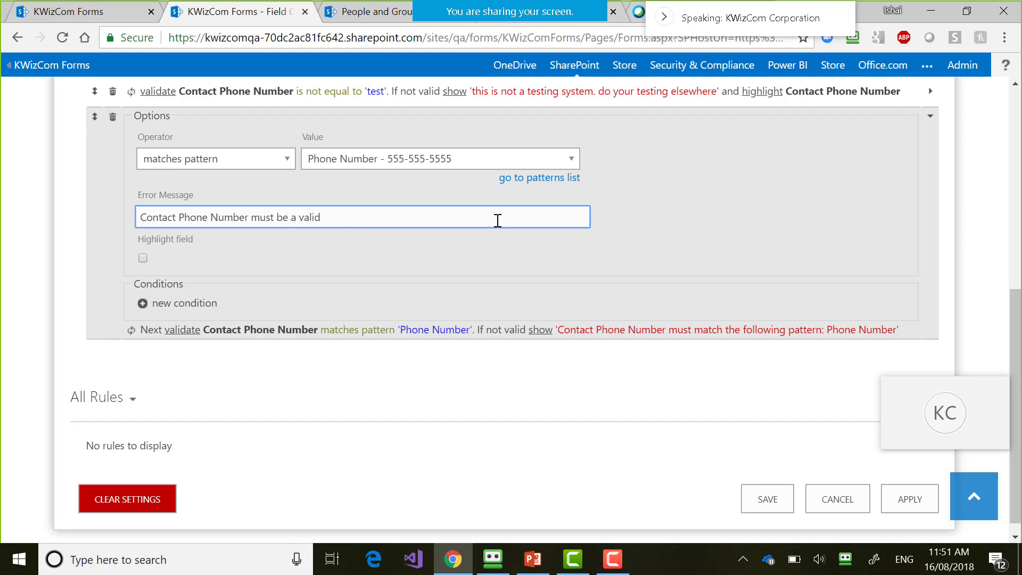
{"action": "type", "text": "phone number"}
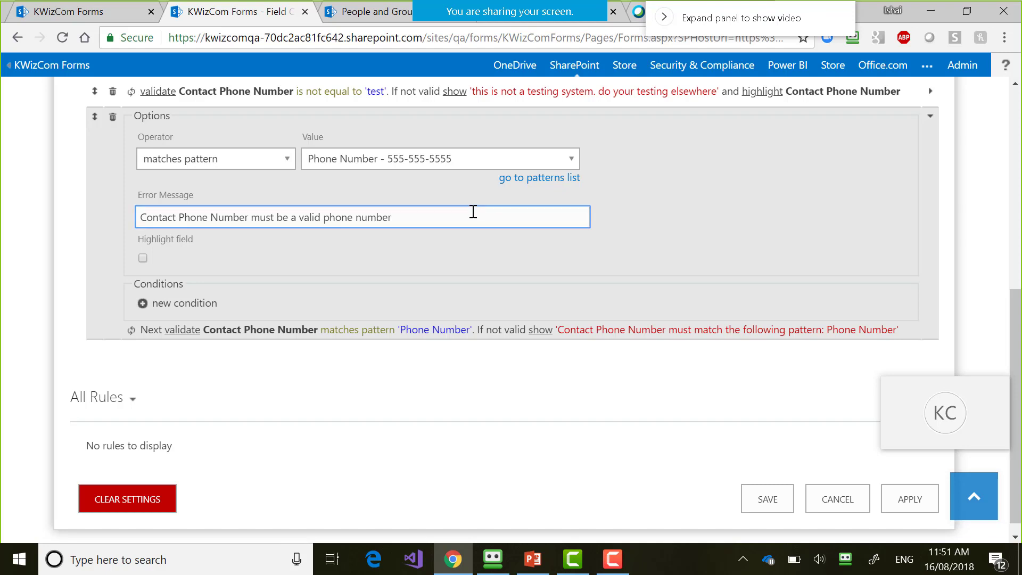
- Append the sample phone number format to the pattern rule's error message and enable field highlighting for that rule
{"action": "type", "text": " 555-5"}
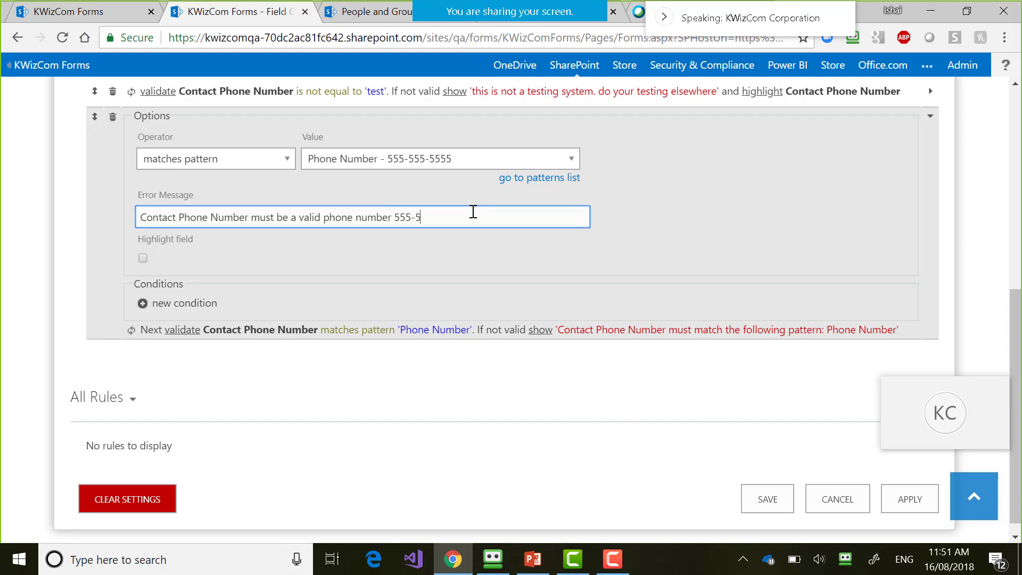
{"action": "type", "text": "55-5555"}
{"action": "left_click", "coordinate": [142, 259]}
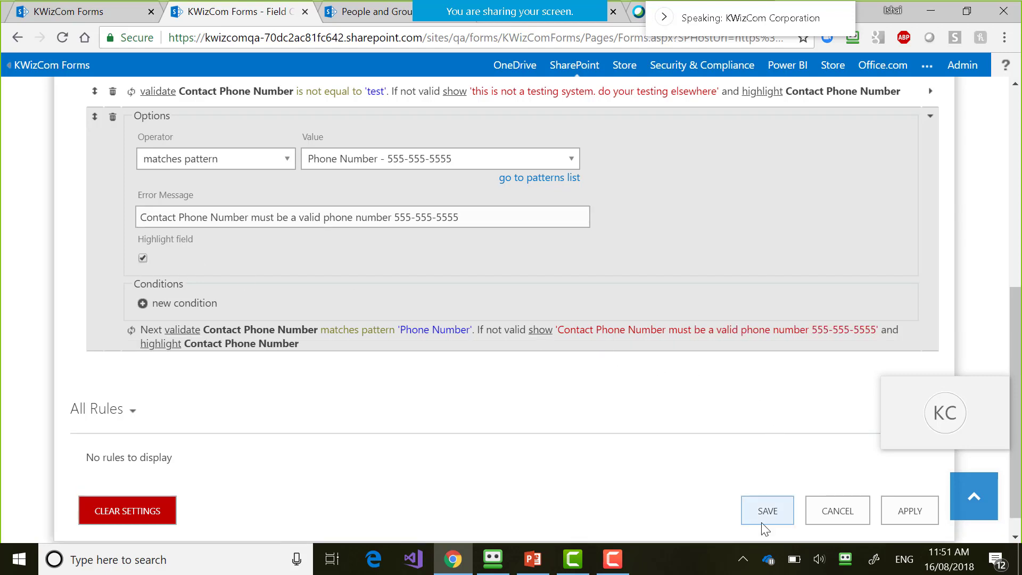
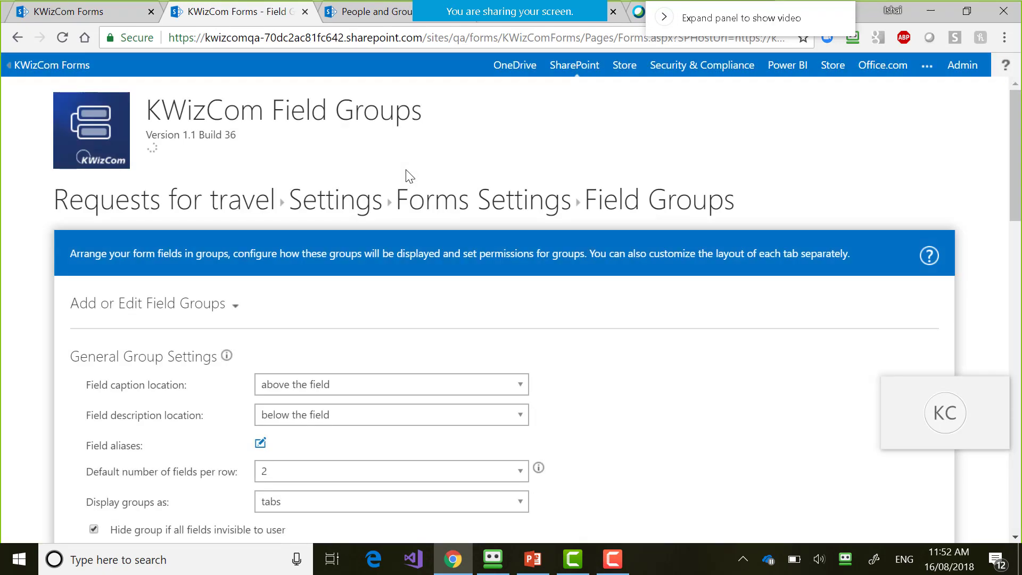
- Add a second layout row to the Travel Team field group and assign Contact Phone Number to its first cell
{"action": "scroll", "coordinate": [409, 175], "scroll_direction": "down", "scroll_amount": 3}
{"action": "scroll", "coordinate": [409, 175], "scroll_direction": "down", "scroll_amount": 6}
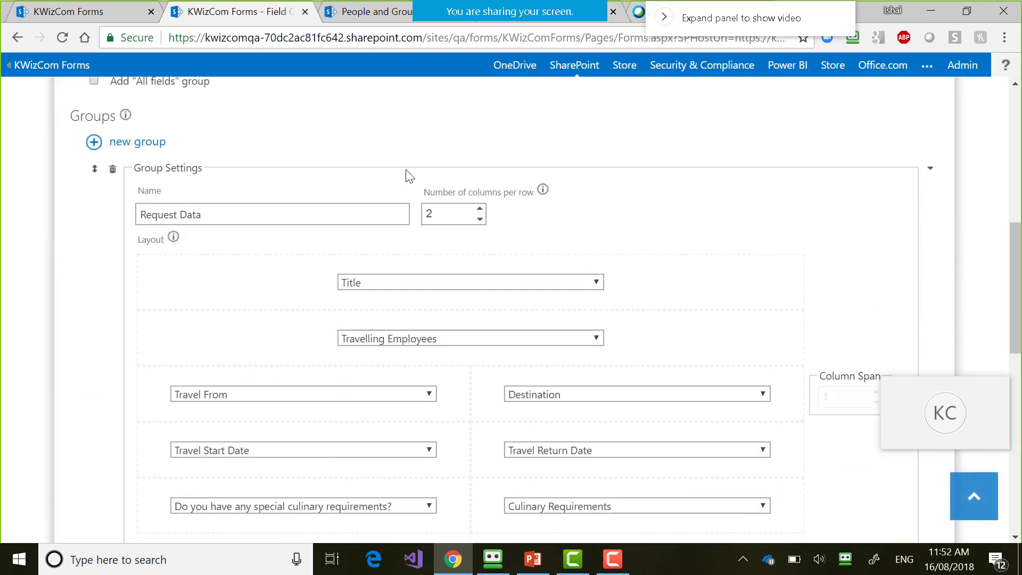
{"action": "scroll", "coordinate": [409, 175], "scroll_direction": "down", "scroll_amount": 4}
{"action": "scroll", "coordinate": [409, 175], "scroll_direction": "down", "scroll_amount": 9}
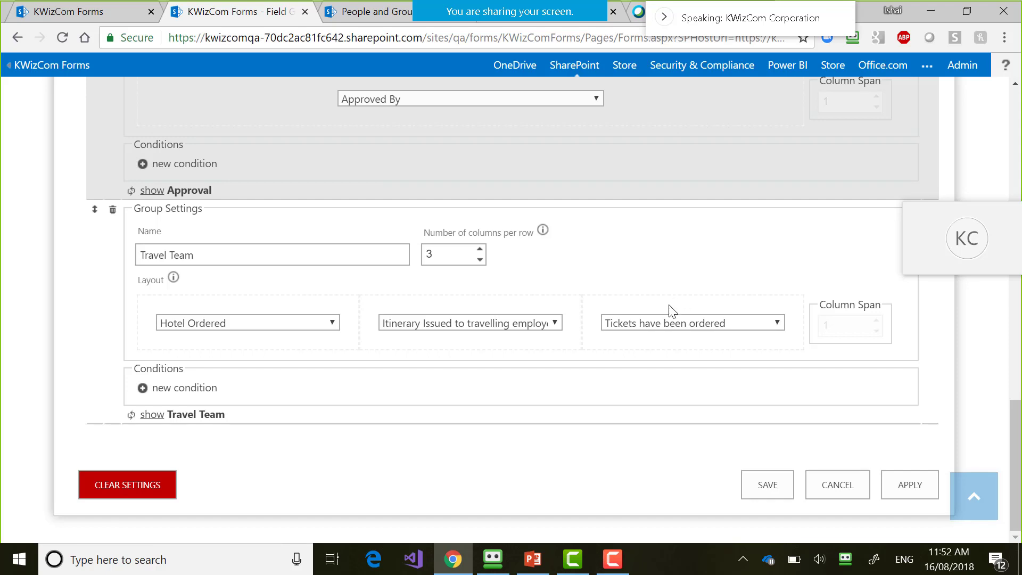
{"action": "mouse_move", "coordinate": [608, 308]}
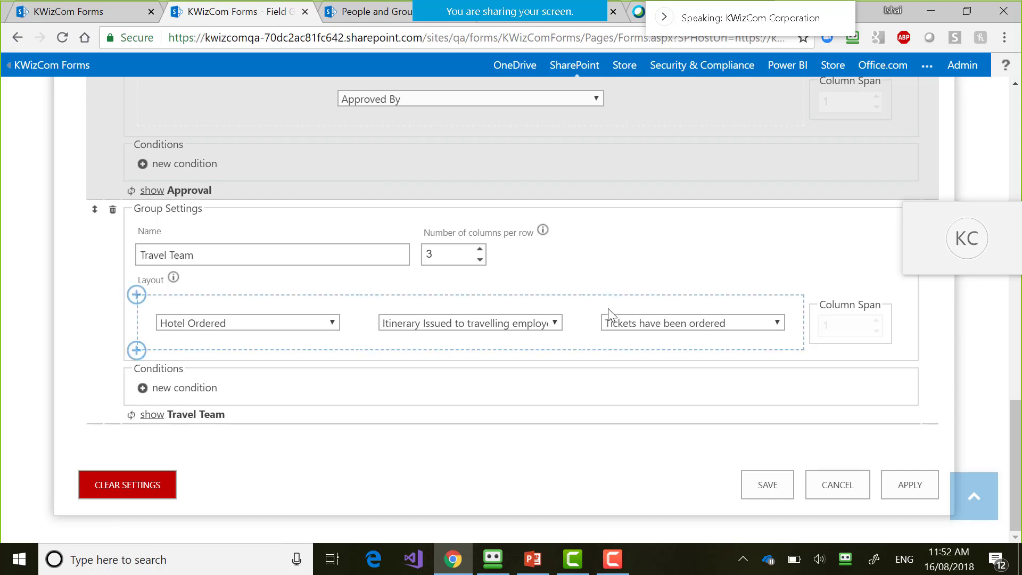
{"action": "left_click", "coordinate": [136, 350]}
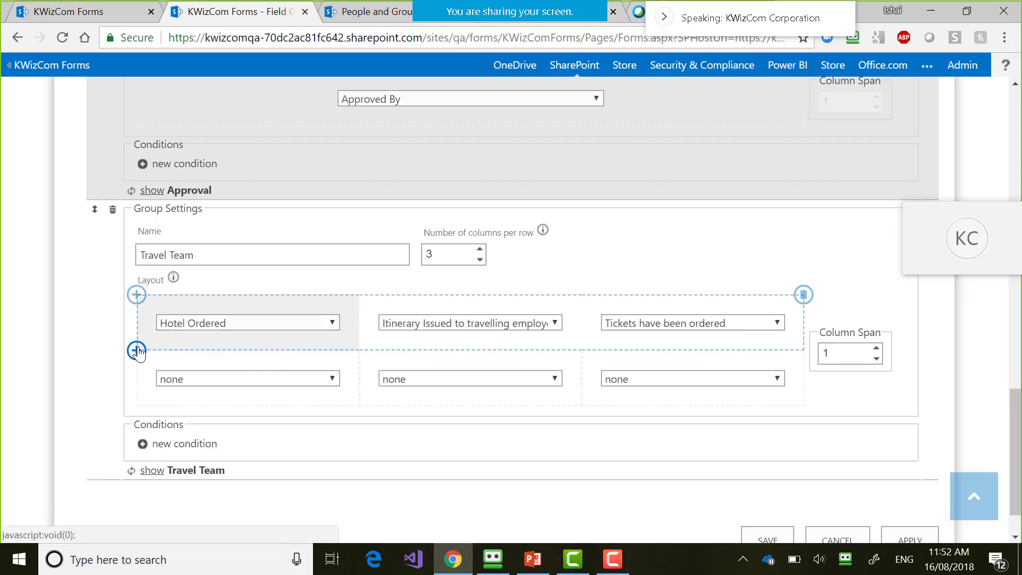
{"action": "left_click", "coordinate": [722, 401]}
{"action": "left_click", "coordinate": [355, 401]}
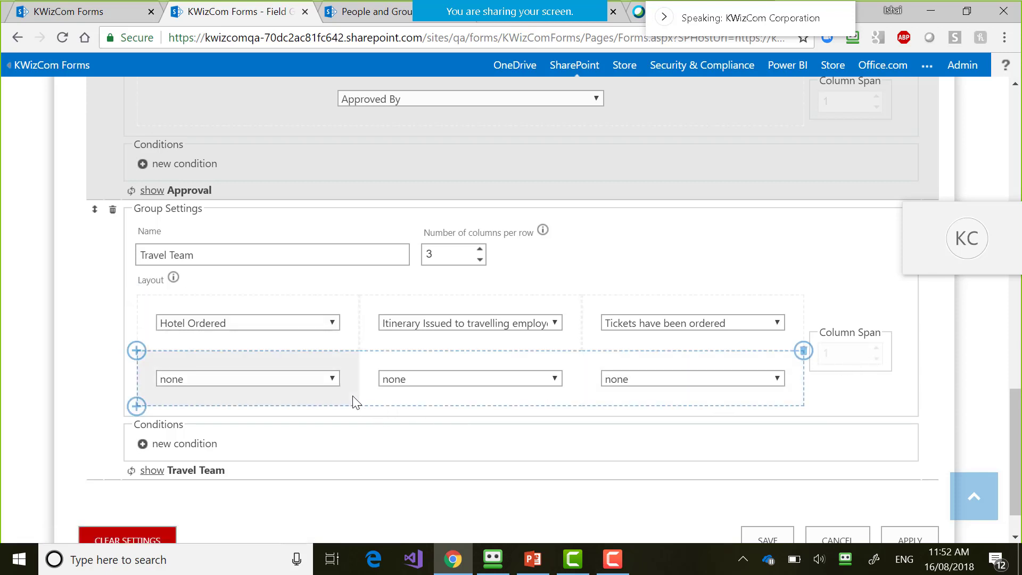
{"action": "left_click", "coordinate": [306, 379]}
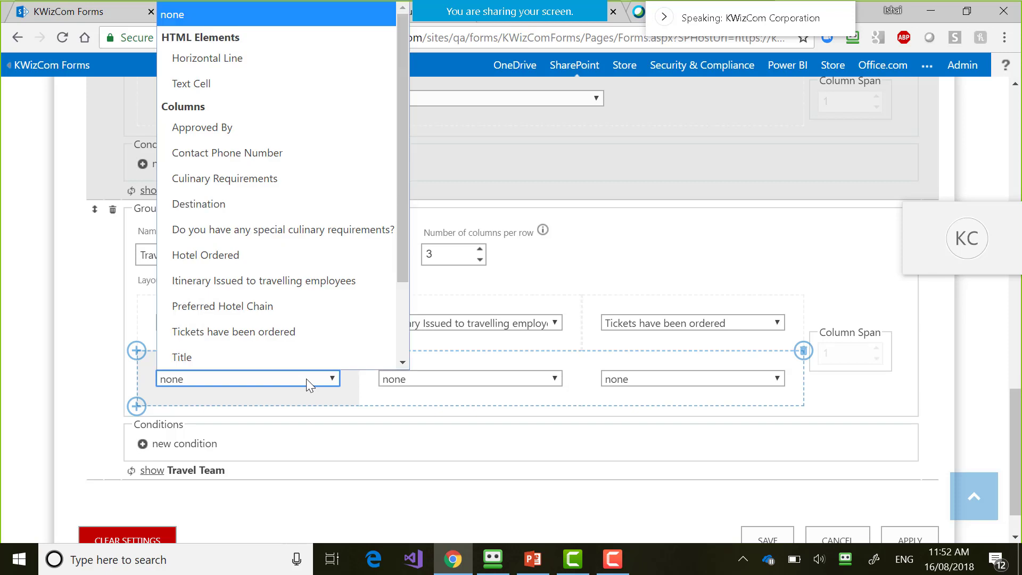
{"action": "left_click", "coordinate": [296, 157]}
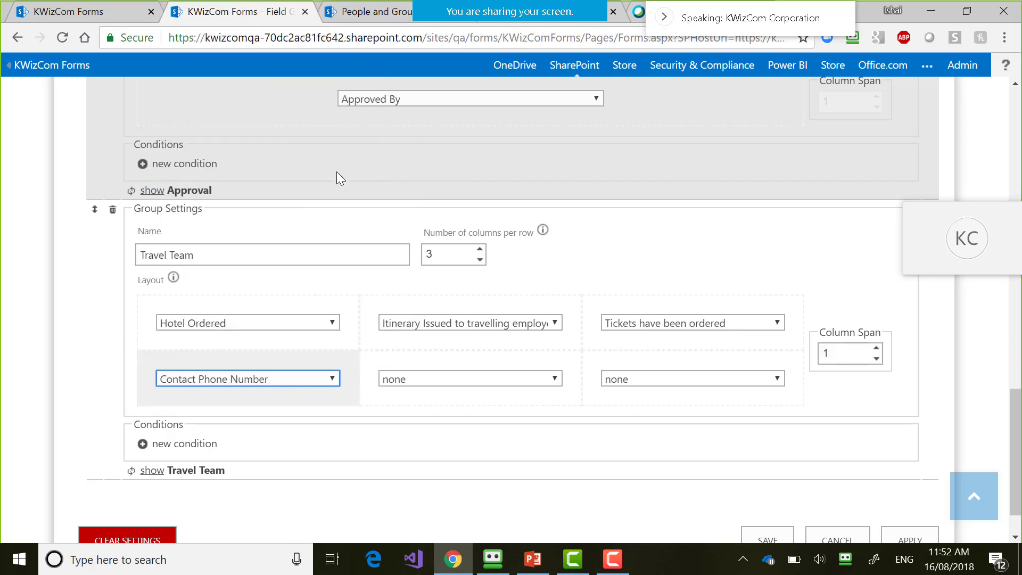
- Set the Contact Phone Number cell's column span to 3 and save the field group settings
{"action": "left_click", "coordinate": [876, 347]}
{"action": "left_click", "coordinate": [876, 376]}
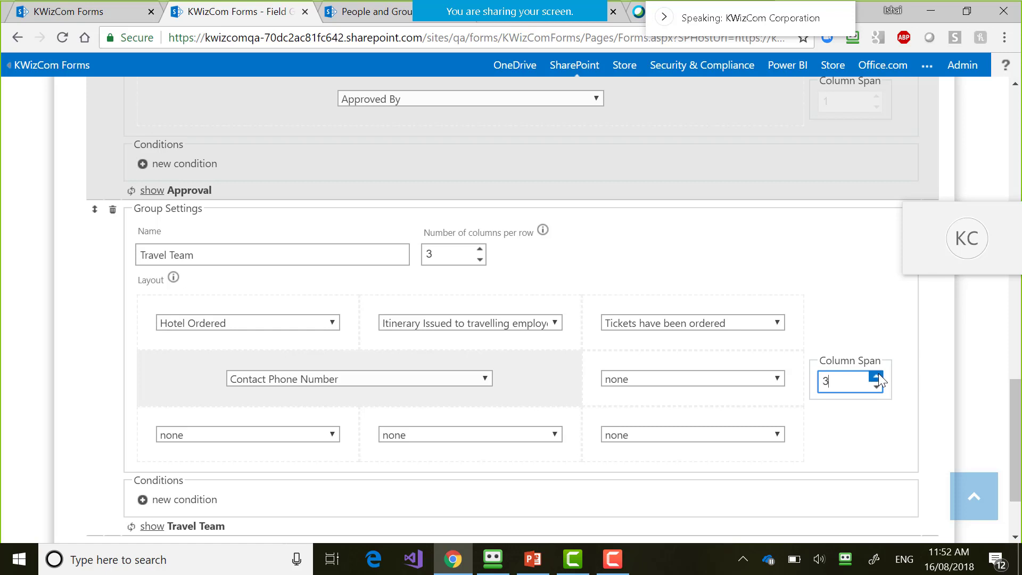
{"action": "scroll", "coordinate": [923, 398], "scroll_direction": "down", "scroll_amount": 3}
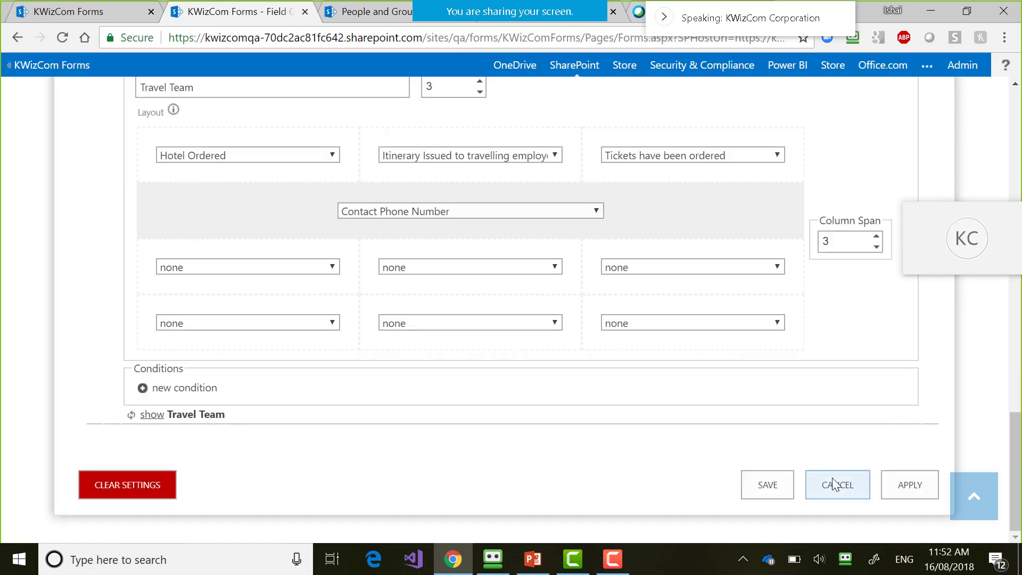
{"action": "left_click", "coordinate": [768, 482]}
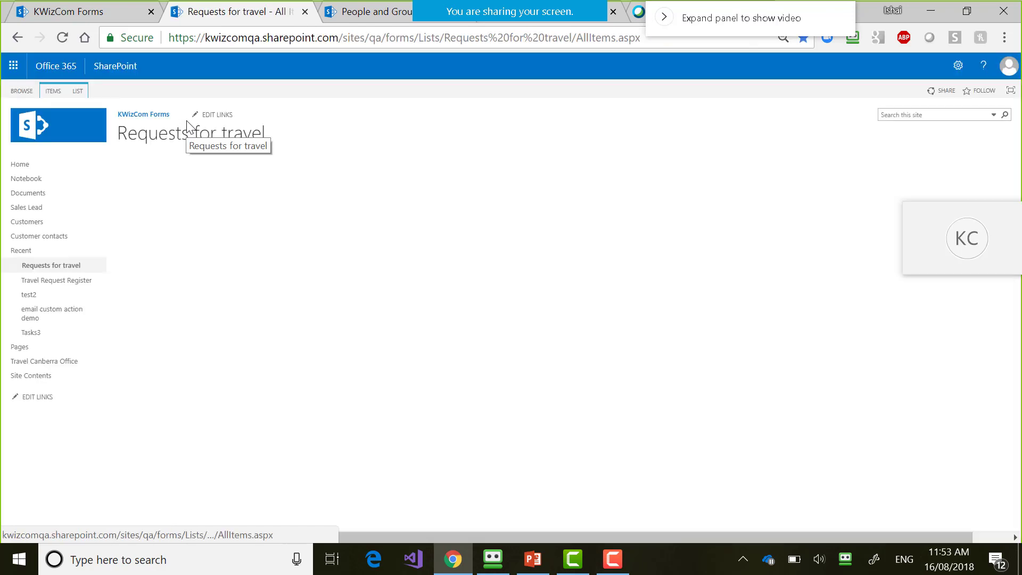
- Start a new travel request with "test" as Contact Phone Number and try saving it from both the Travel Team and Request Data groups
{"action": "left_click", "coordinate": [158, 168]}
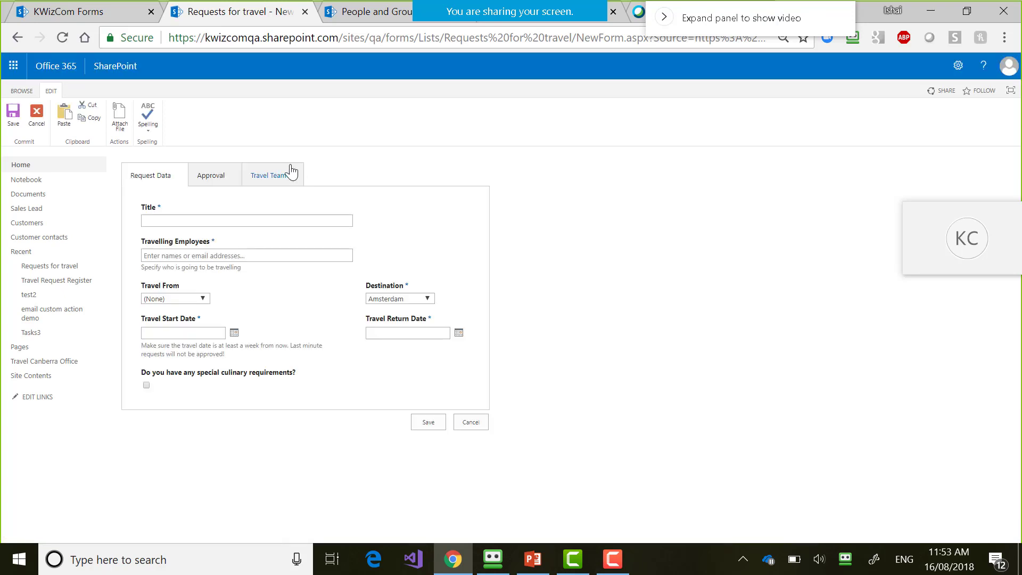
{"action": "left_click", "coordinate": [275, 175]}
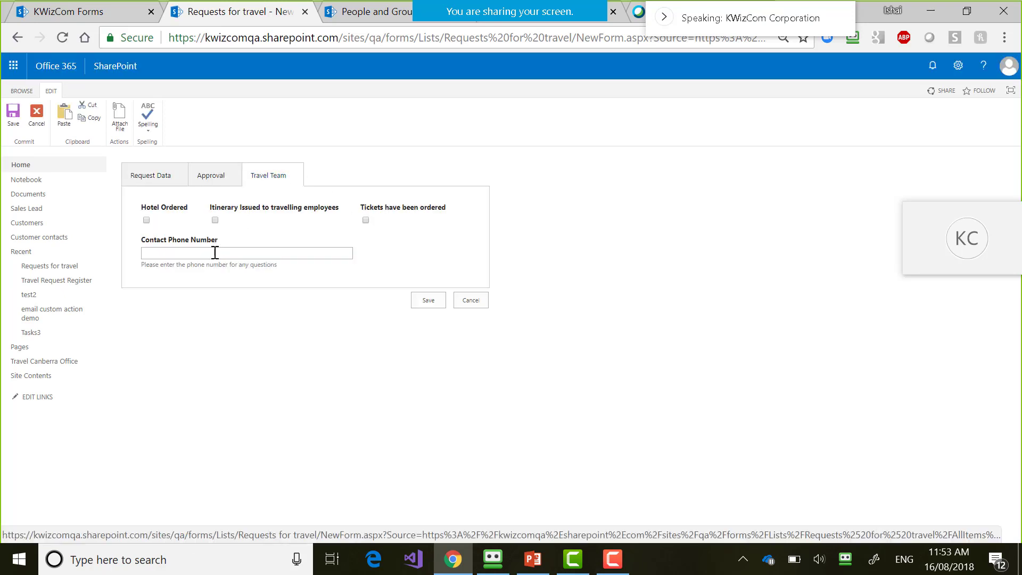
{"action": "left_click", "coordinate": [215, 254]}
{"action": "type", "text": "test"}
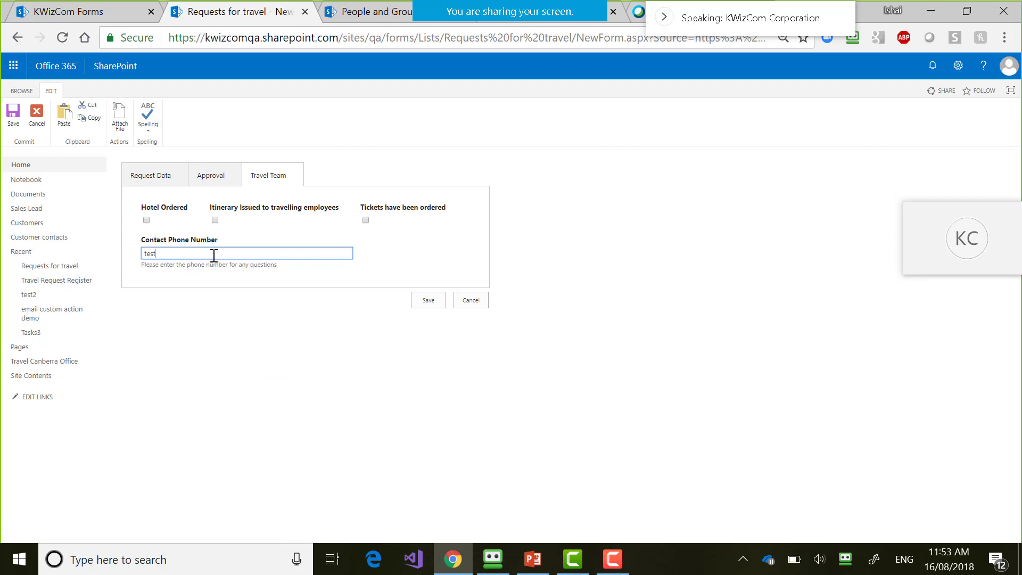
{"action": "left_click", "coordinate": [429, 299]}
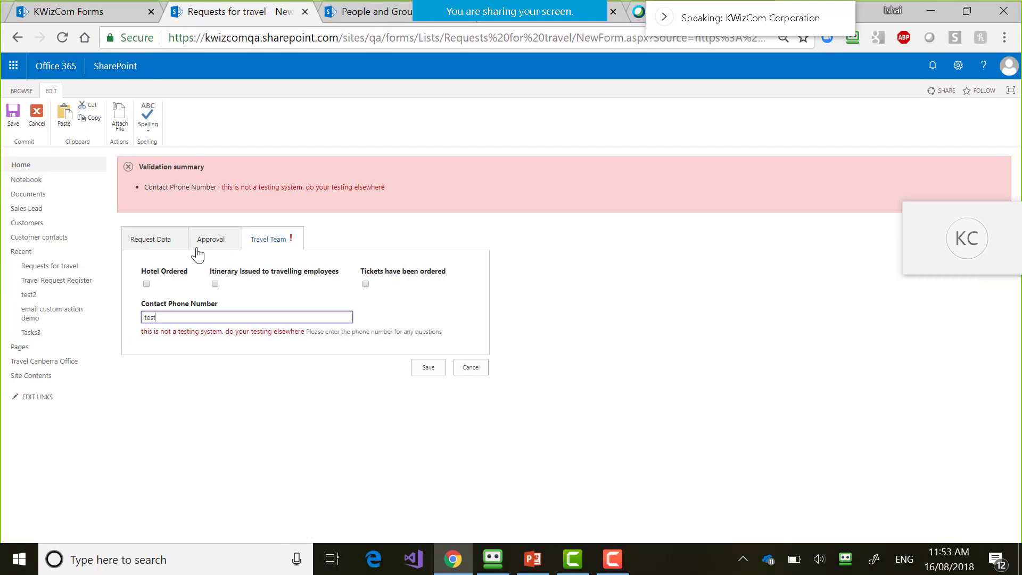
{"action": "left_click", "coordinate": [58, 258]}
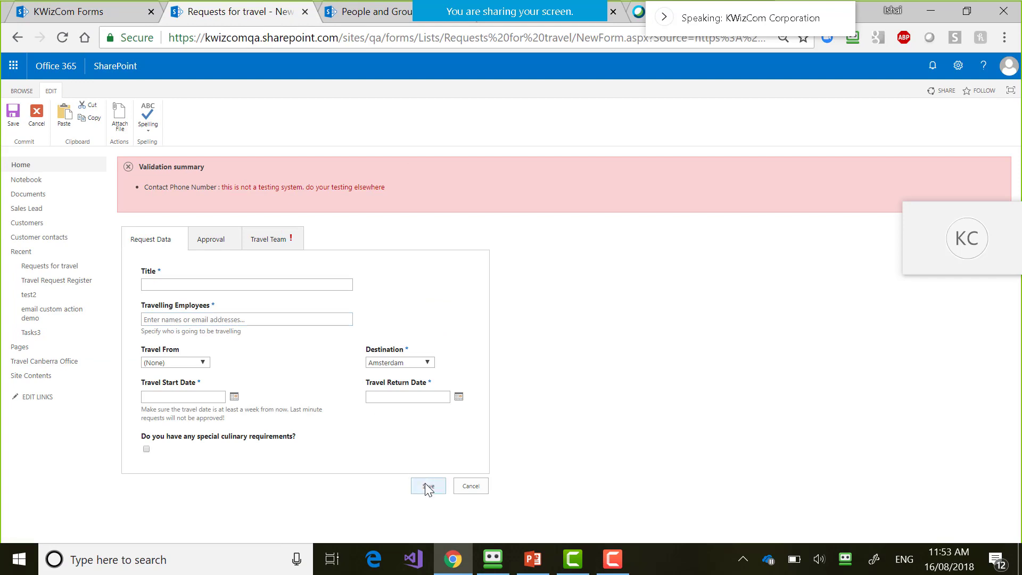
{"action": "left_click", "coordinate": [426, 486]}
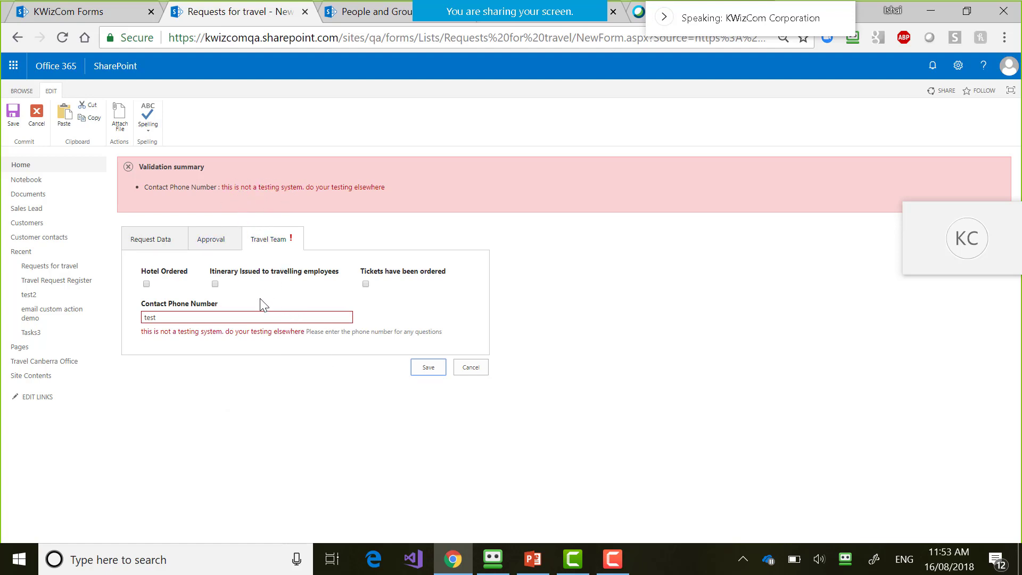
- Replace the Contact Phone Number entry with an incomplete phone number and try to save the request
{"action": "double_click", "coordinate": [259, 317]}
{"action": "type", "text": "555-555-5"}
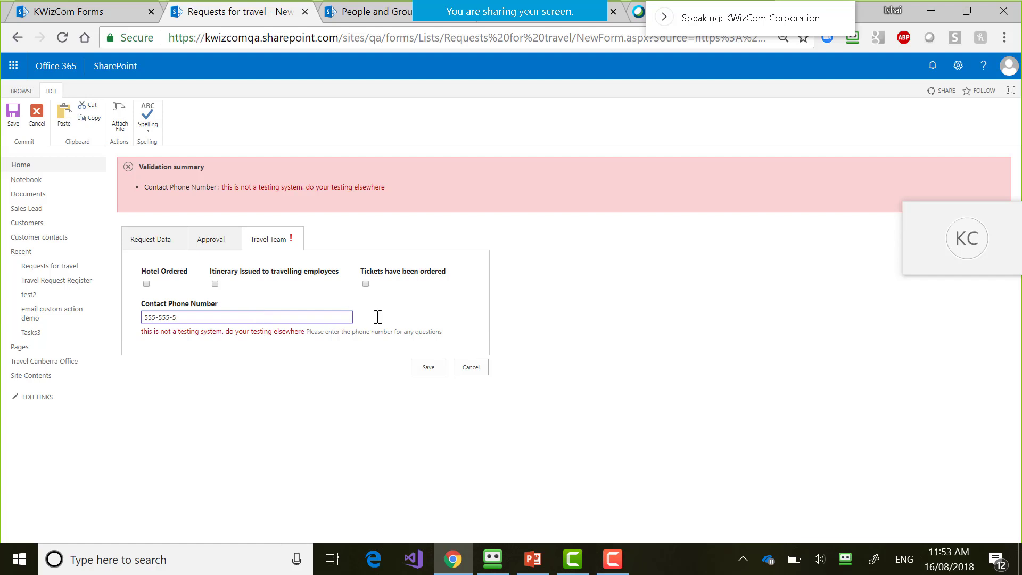
{"action": "left_click", "coordinate": [426, 367]}
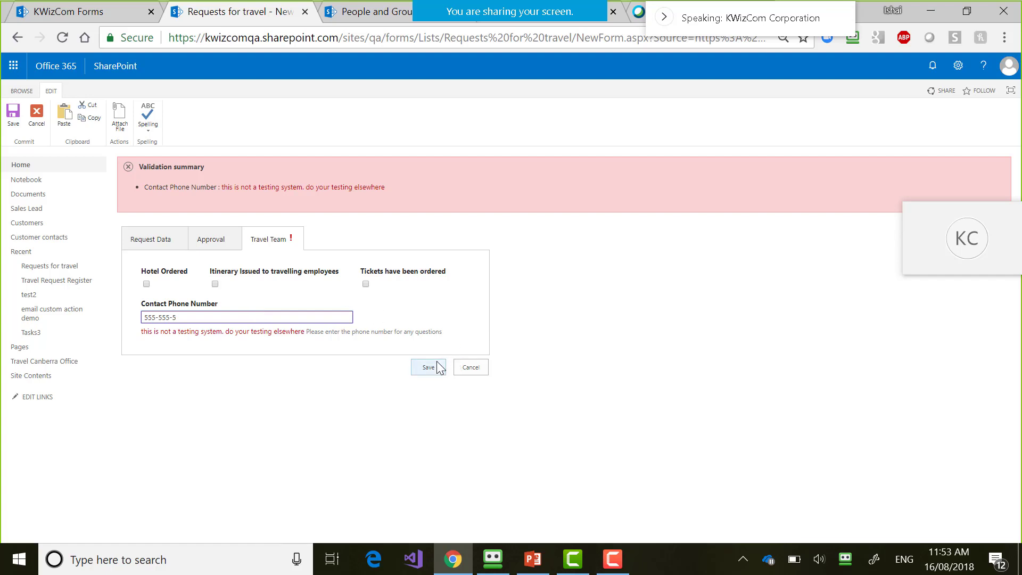
- Complete the contact phone number, try to save the request, and check the required-field errors in the validation summary
{"action": "left_click", "coordinate": [343, 319]}
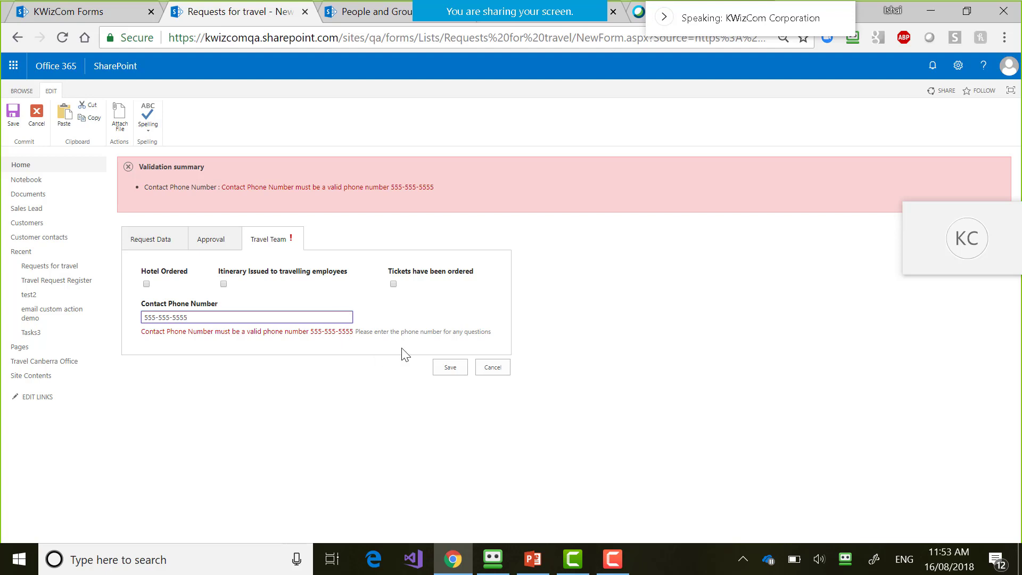
{"action": "left_click", "coordinate": [451, 367]}
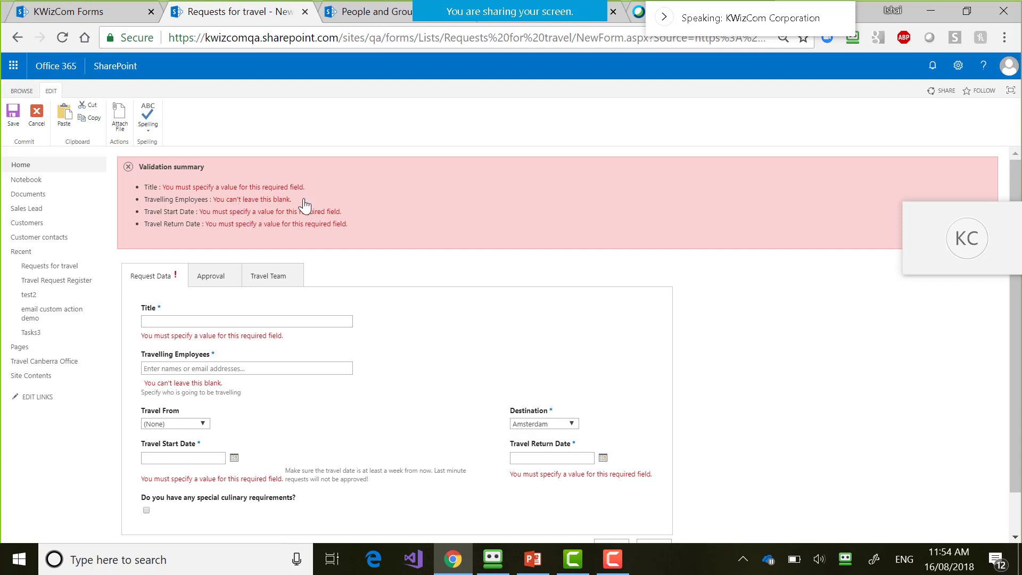
{"action": "left_click", "coordinate": [230, 205]}
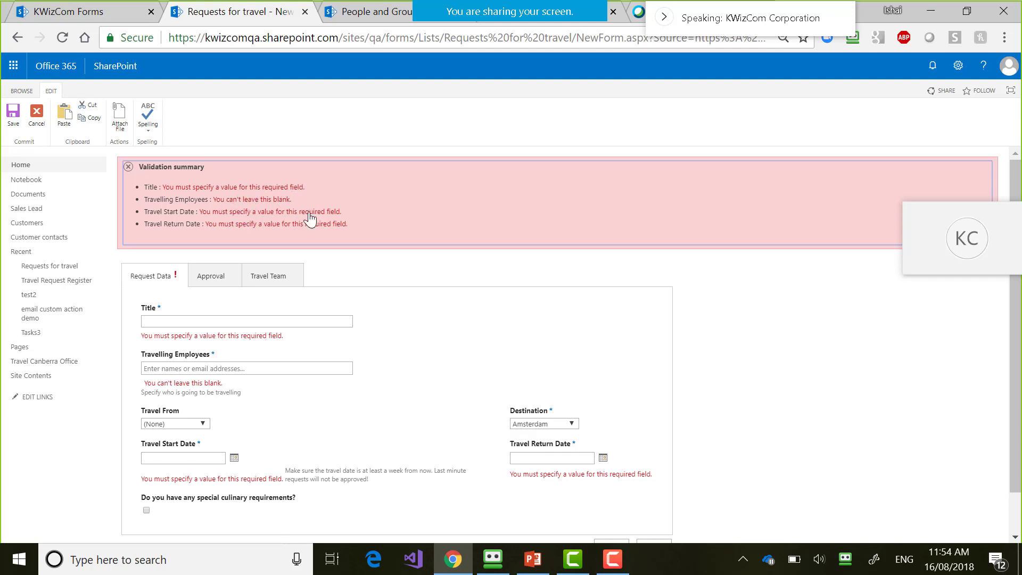
{"action": "left_click", "coordinate": [230, 321]}
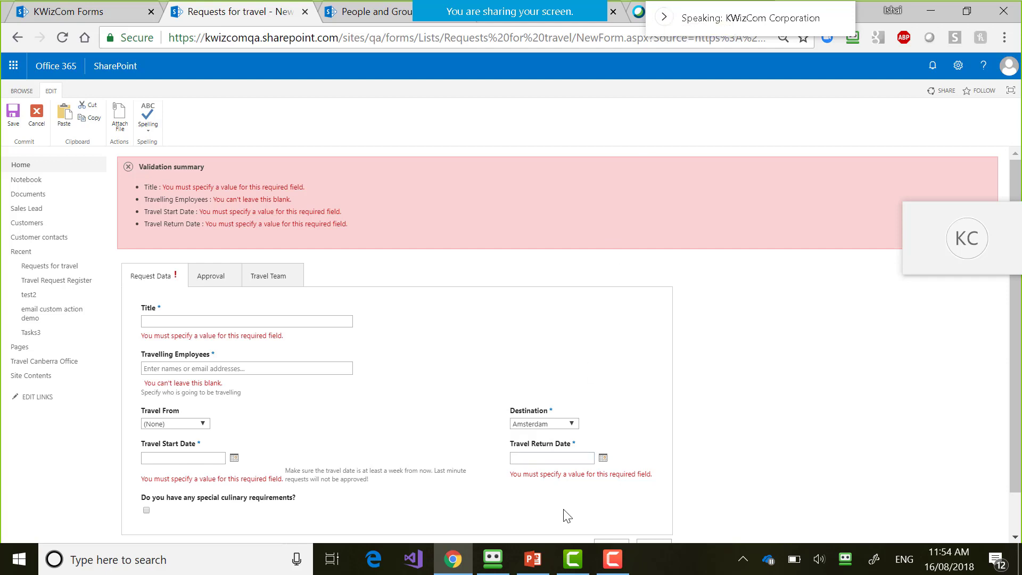
- Switch to PowerPoint and start the slide show from the "Thank you!" slide
{"action": "left_click", "coordinate": [533, 559]}
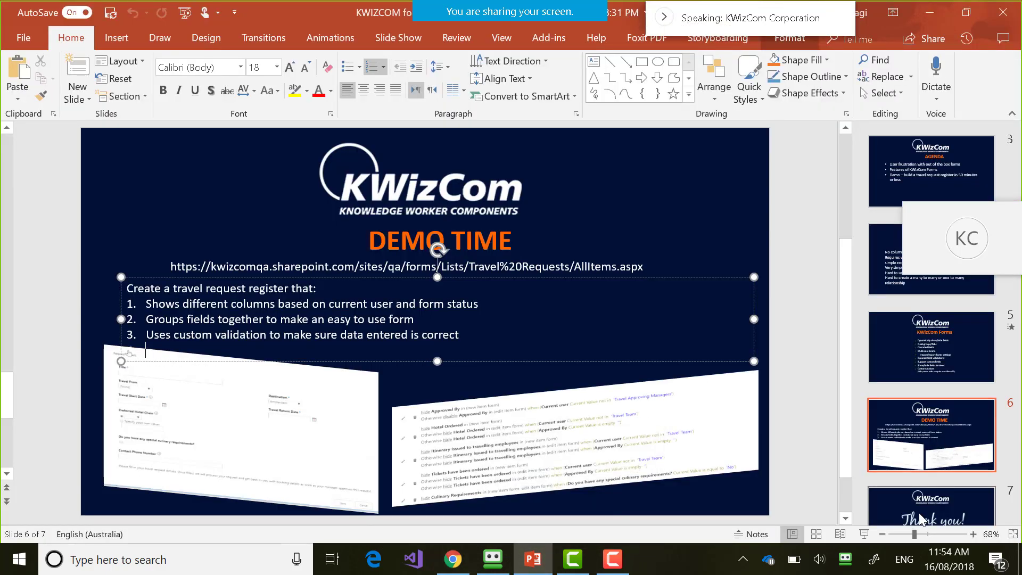
{"action": "left_click", "coordinate": [931, 503]}
{"action": "left_click", "coordinate": [864, 534]}
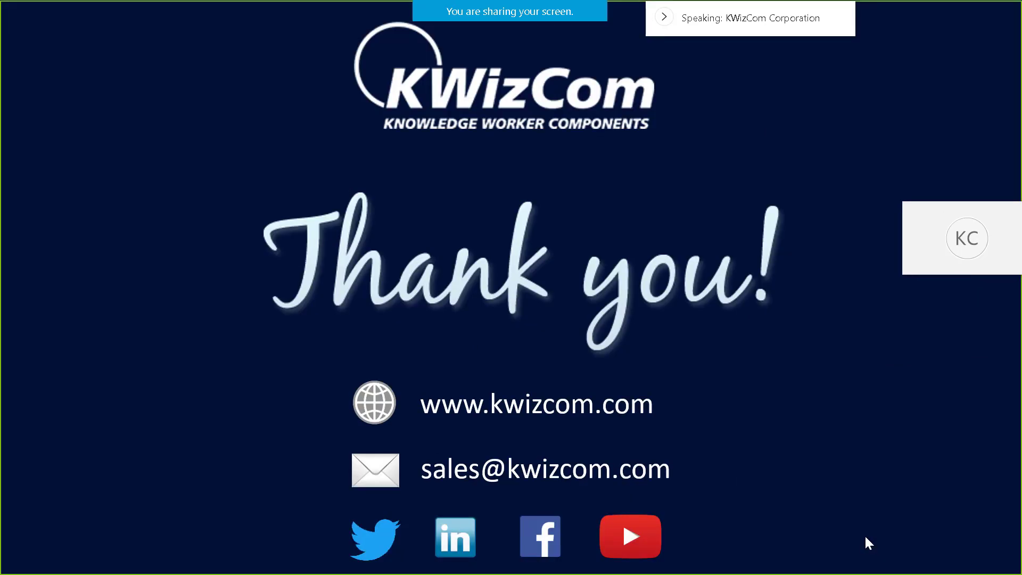
- Check the meeting's chat, open its Q&A window, and enlarge that window to read all the attendee questions
{"action": "left_click", "coordinate": [666, 20]}
{"action": "left_click", "coordinate": [667, 22]}
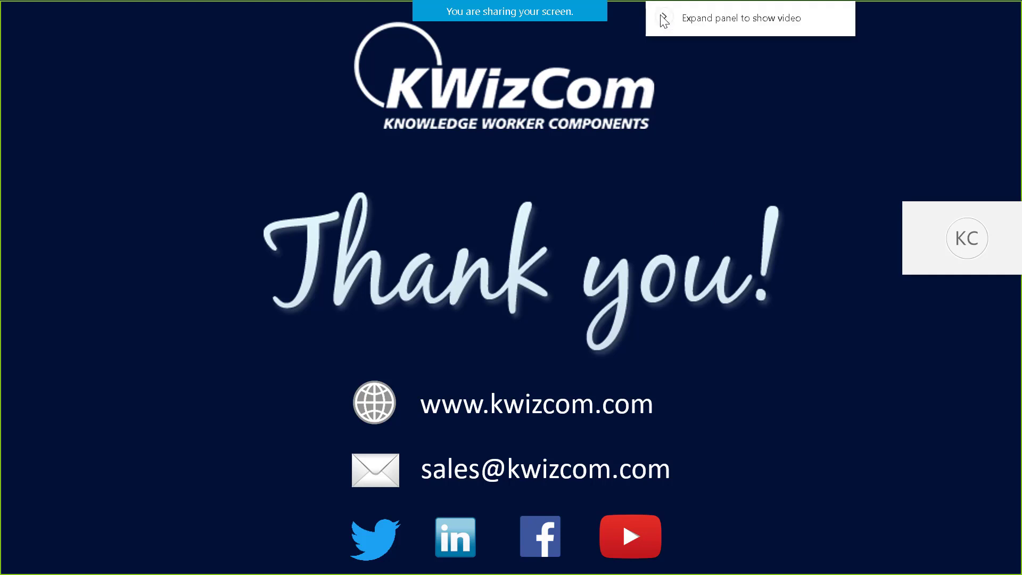
{"action": "mouse_move", "coordinate": [605, 9]}
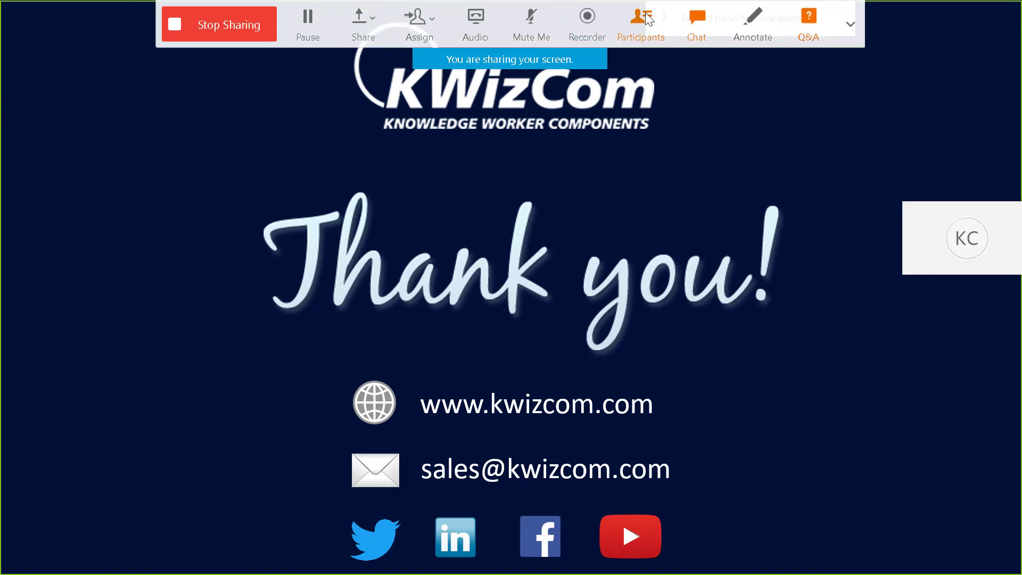
{"action": "left_click", "coordinate": [694, 23]}
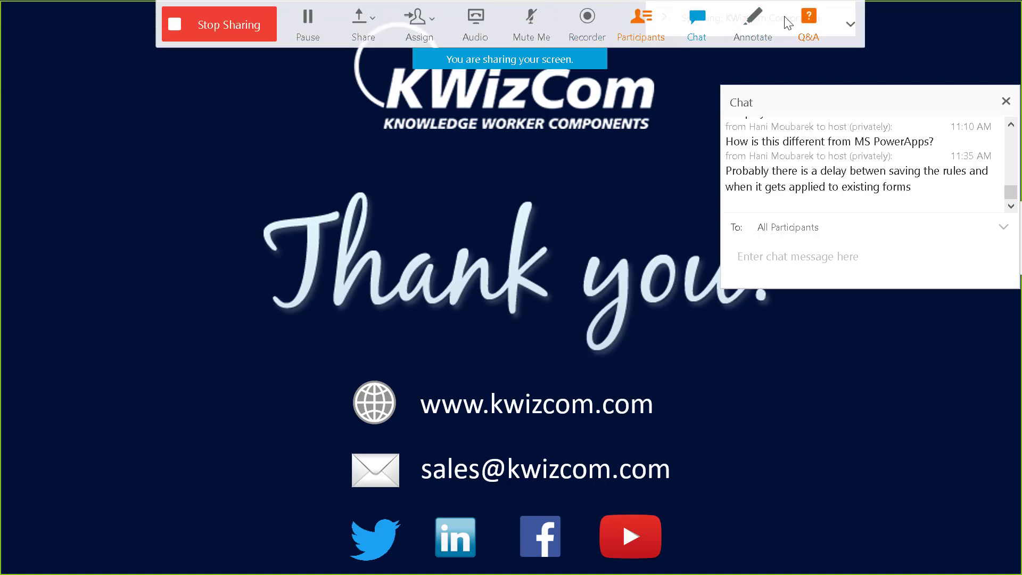
{"action": "left_click", "coordinate": [810, 24]}
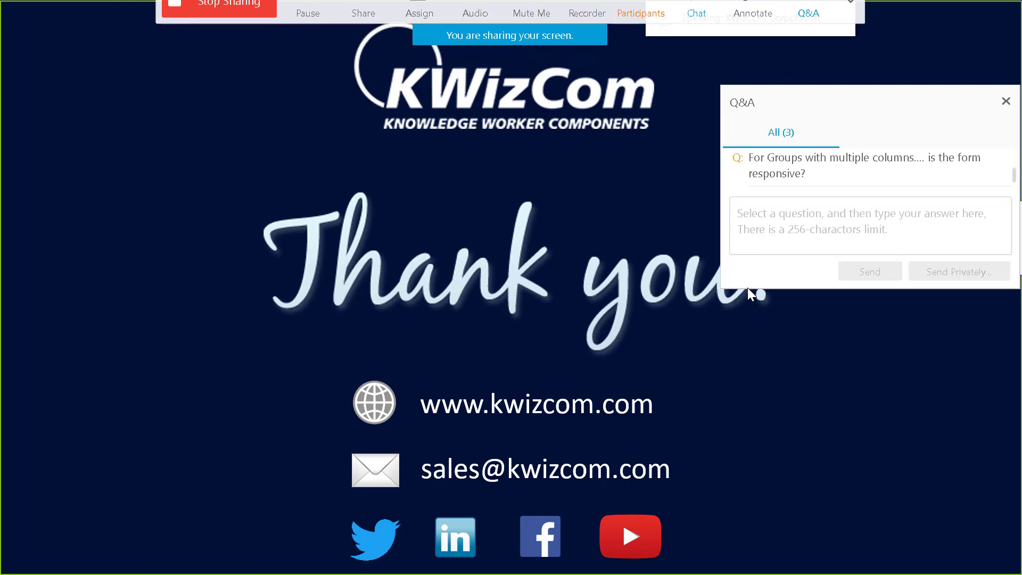
{"action": "left_click_drag", "start_coordinate": [748, 288], "coordinate": [716, 432]}
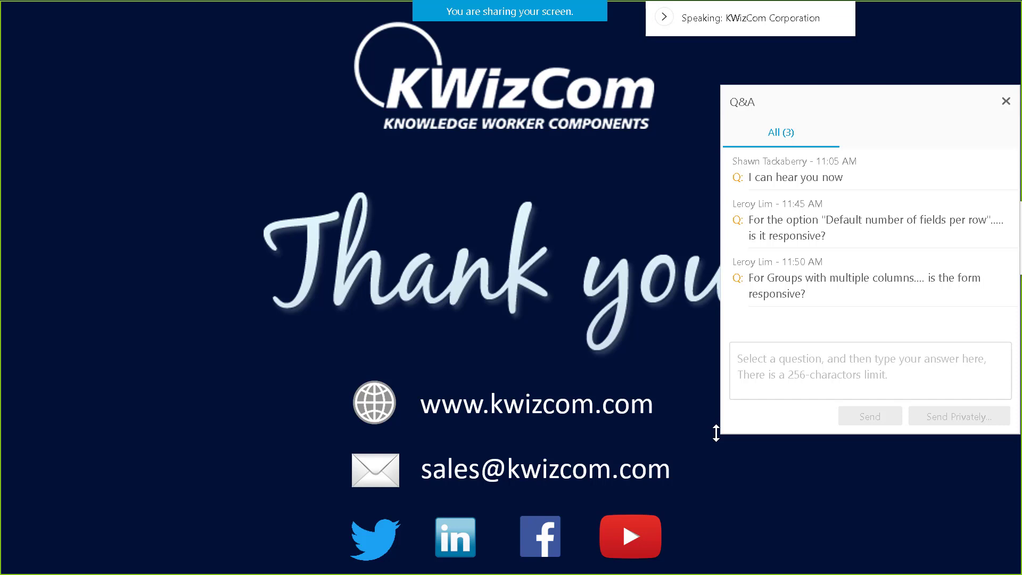
- Switch back to the travel request form in Chrome and view its Travel Team and Approval groups
{"action": "key", "text": "alt+Tab"}
{"action": "key", "text": "alt+Tab"}
{"action": "key", "text": "alt+Tab"}
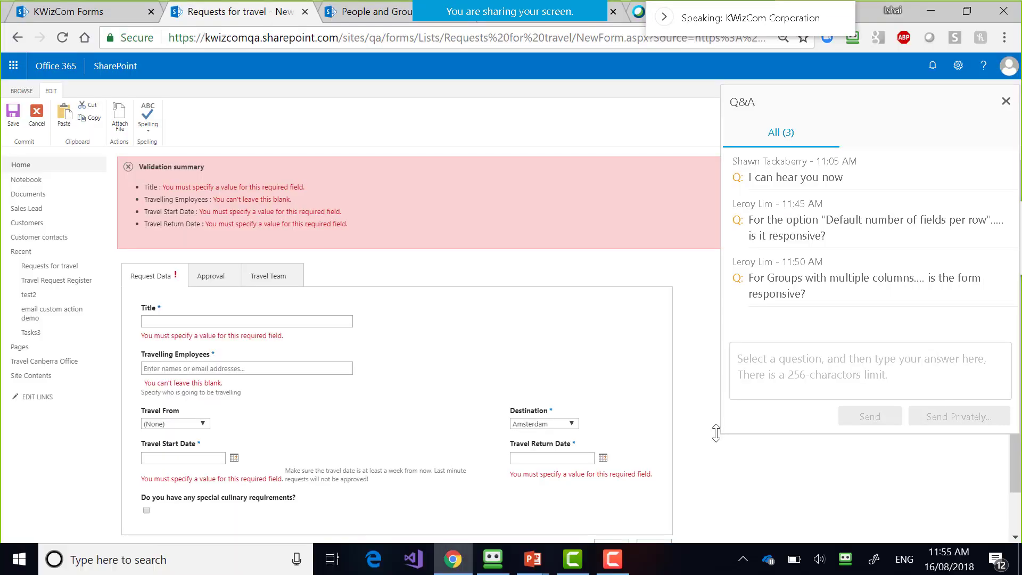
{"action": "left_click", "coordinate": [268, 275]}
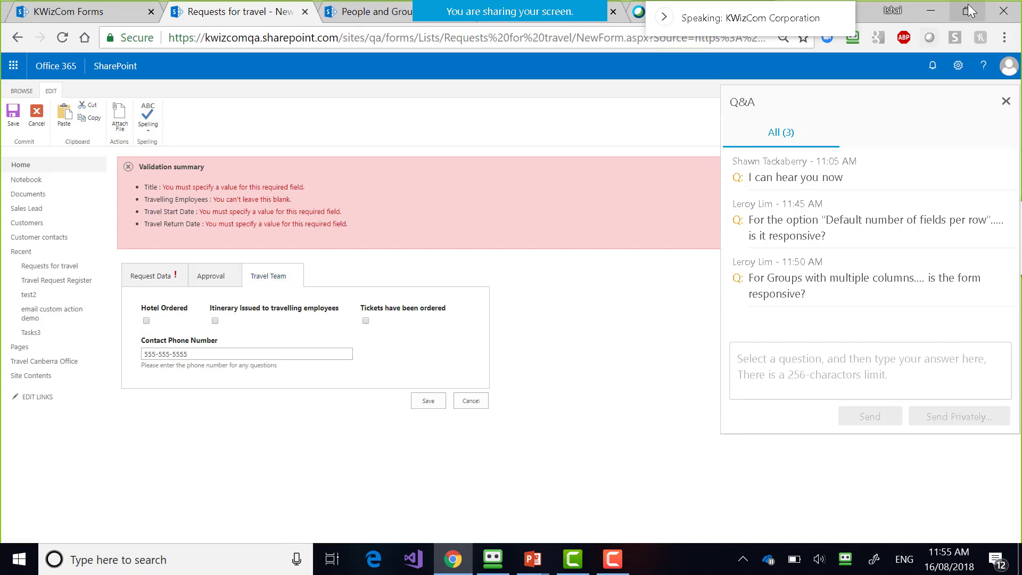
{"action": "left_click", "coordinate": [217, 282]}
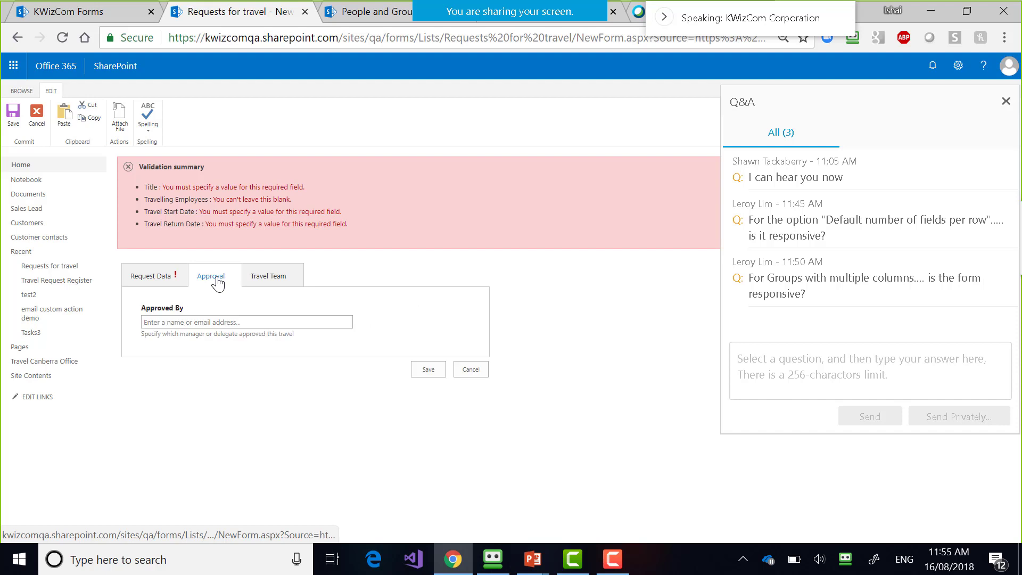
- Show the form's Request Data group and check its responsiveness by narrowing and widening the browser window, finishing with the window maximized
{"action": "left_click", "coordinate": [139, 278]}
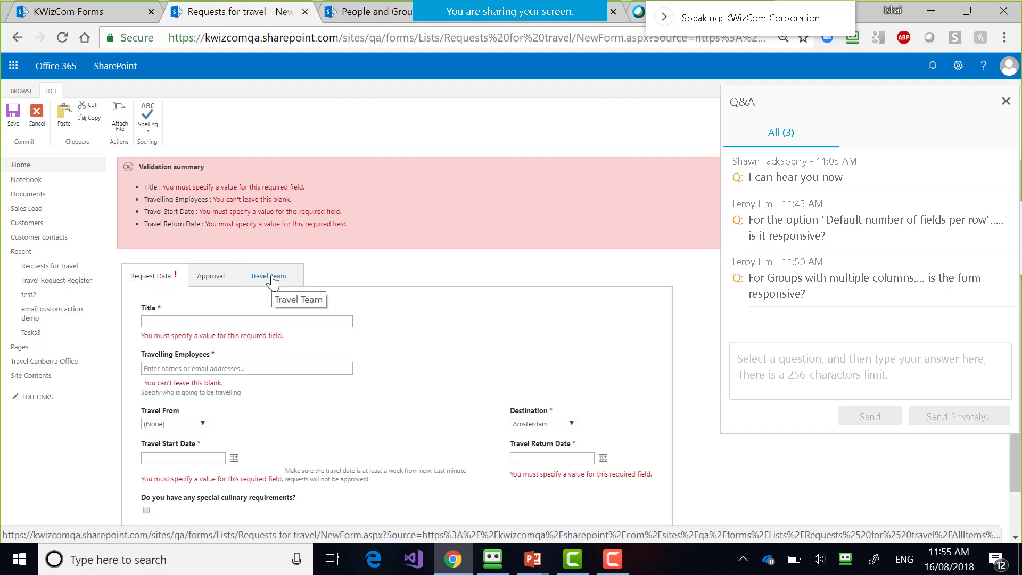
{"action": "left_click", "coordinate": [967, 13]}
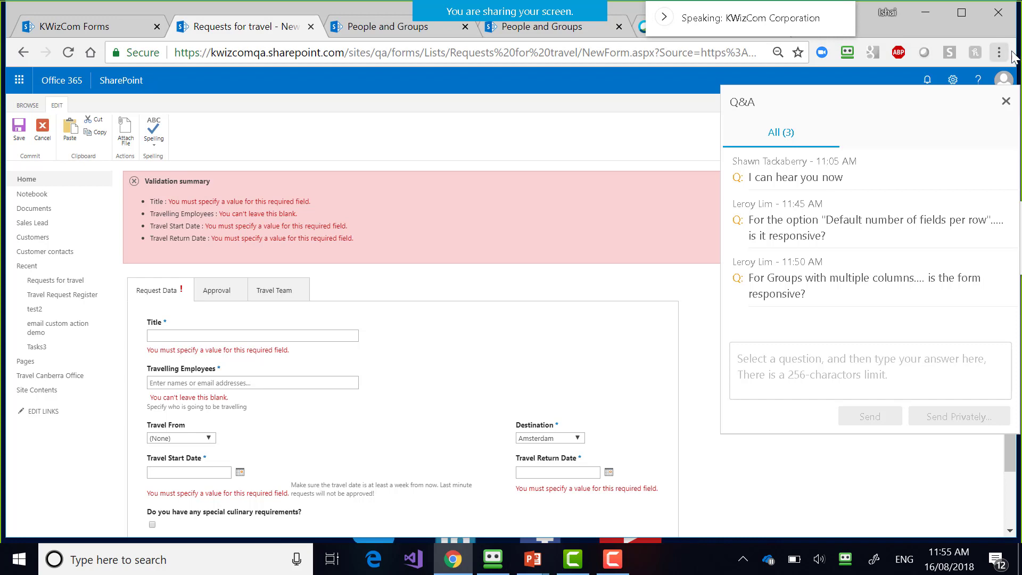
{"action": "left_click_drag", "start_coordinate": [1018, 57], "coordinate": [611, 123]}
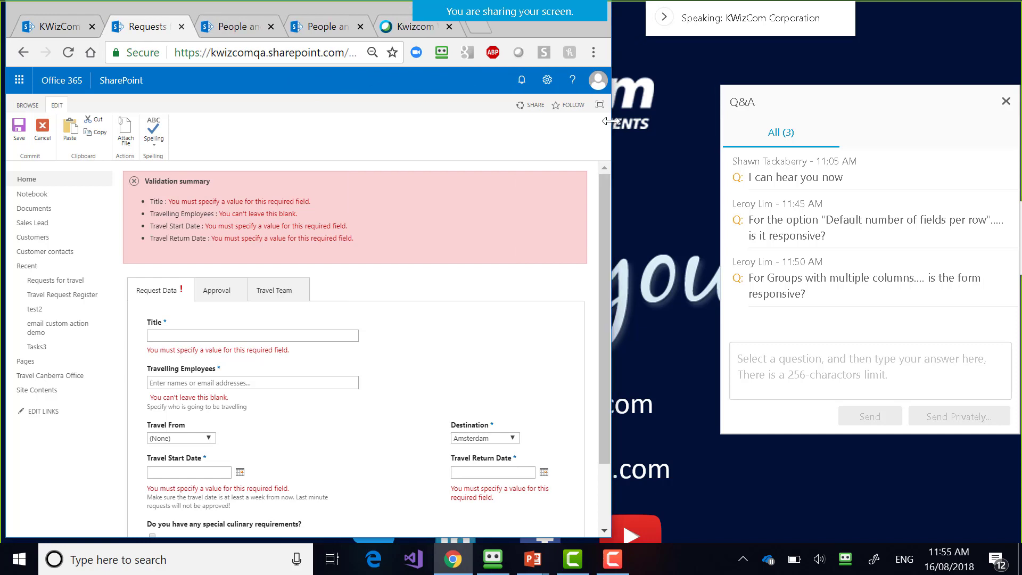
{"action": "left_click_drag", "start_coordinate": [610, 121], "coordinate": [775, 132]}
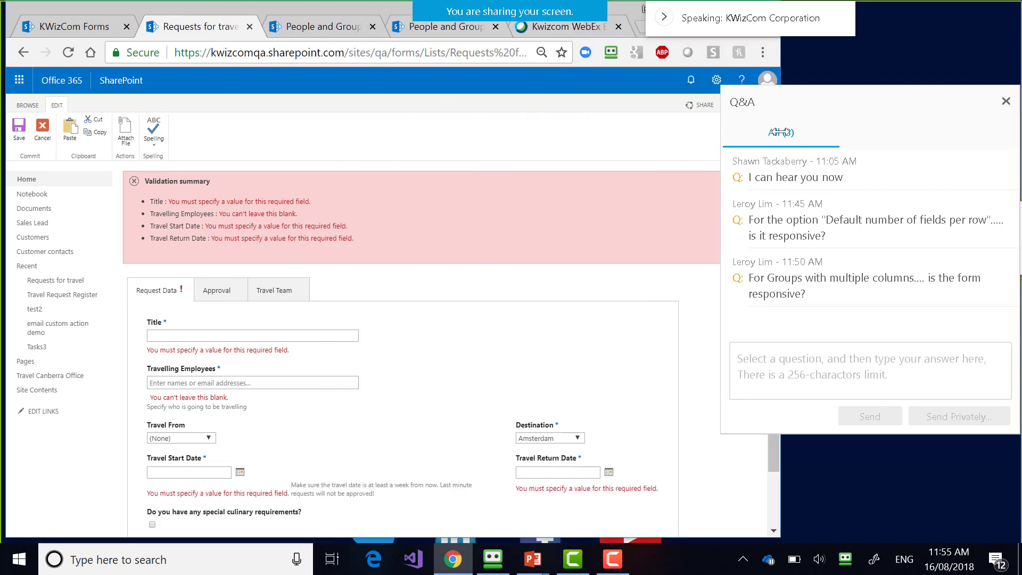
{"action": "key", "text": "super+Up"}
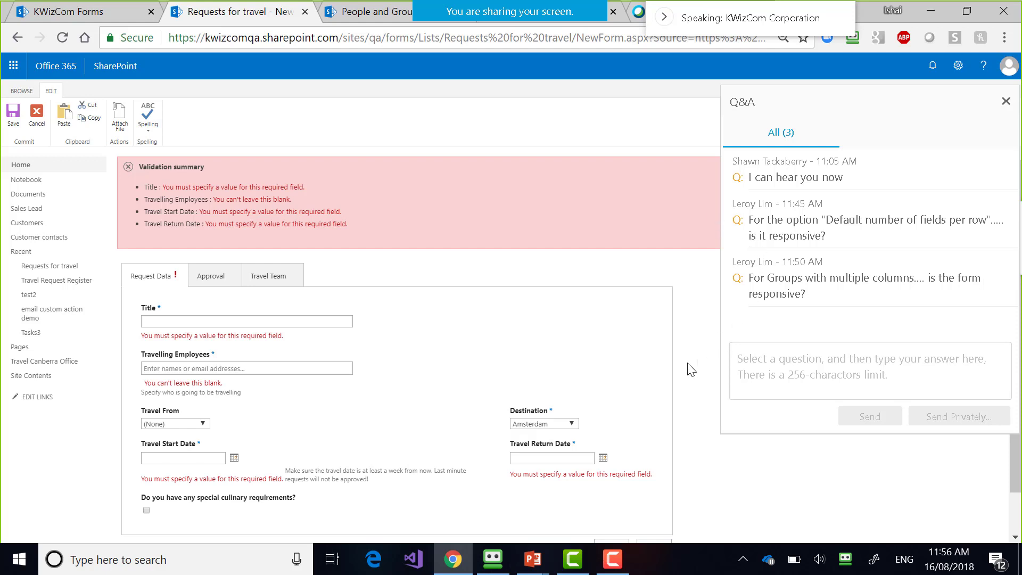
- Check the meeting's chat for attendee messages and close the chat window
{"action": "double_click", "coordinate": [639, 414]}
{"action": "mouse_move", "coordinate": [615, 35]}
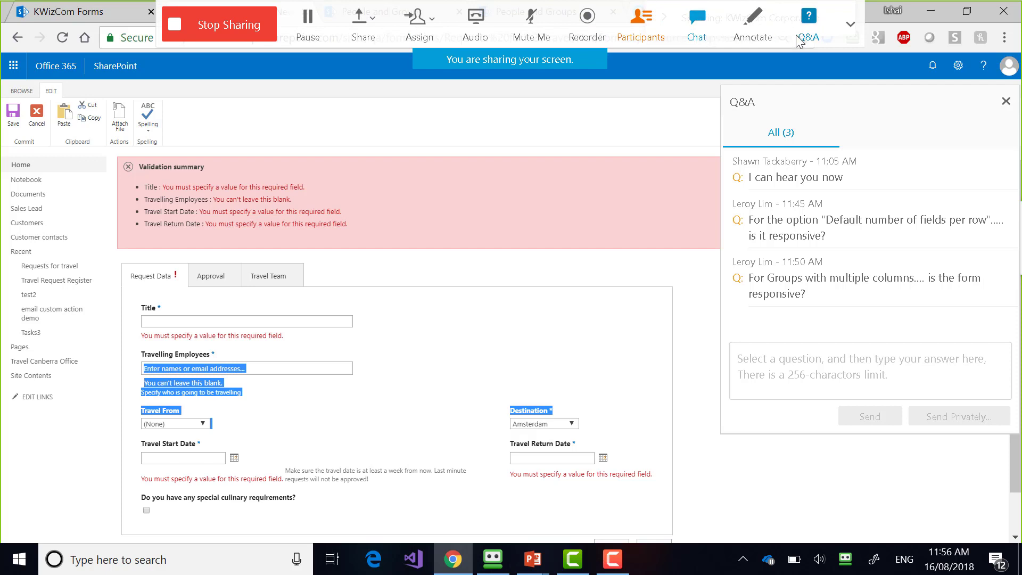
{"action": "left_click", "coordinate": [707, 37]}
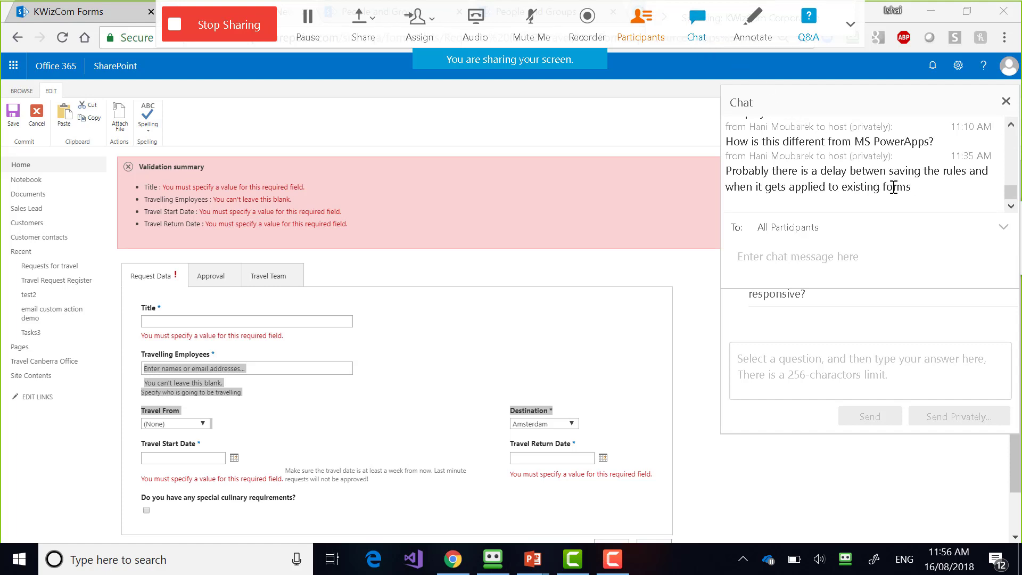
{"action": "left_click", "coordinate": [1006, 102]}
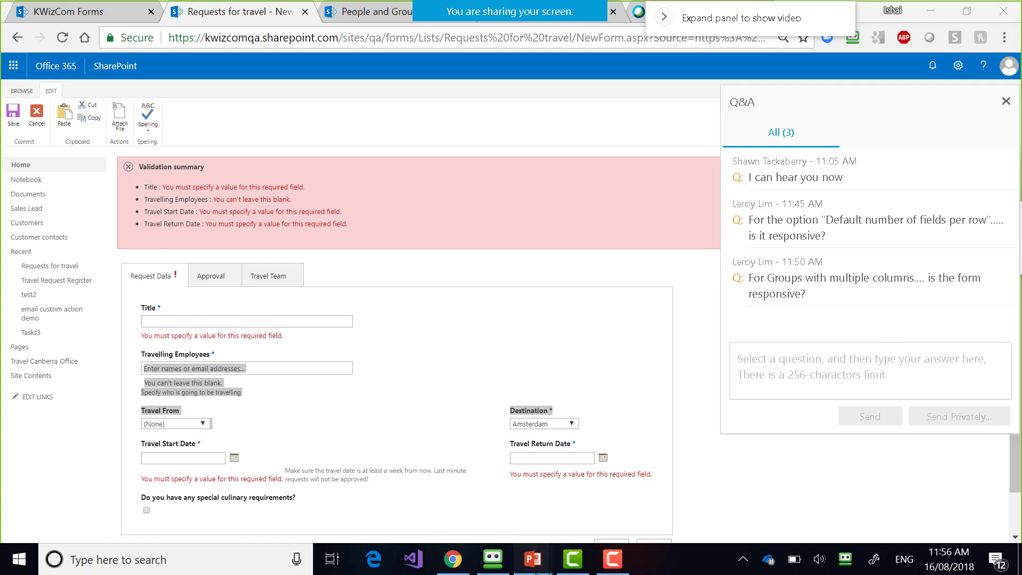
- Switch to the PowerPoint slide show on the "Thank you!" slide and close the meeting's Q&A window
{"action": "mouse_move", "coordinate": [535, 572]}
{"action": "left_click", "coordinate": [591, 515]}
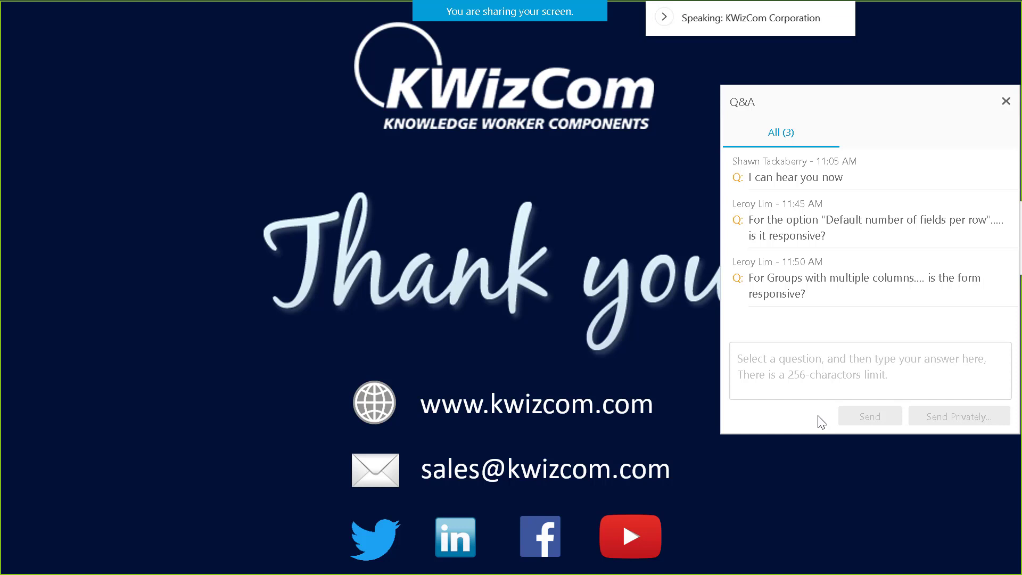
{"action": "left_click", "coordinate": [1005, 101]}
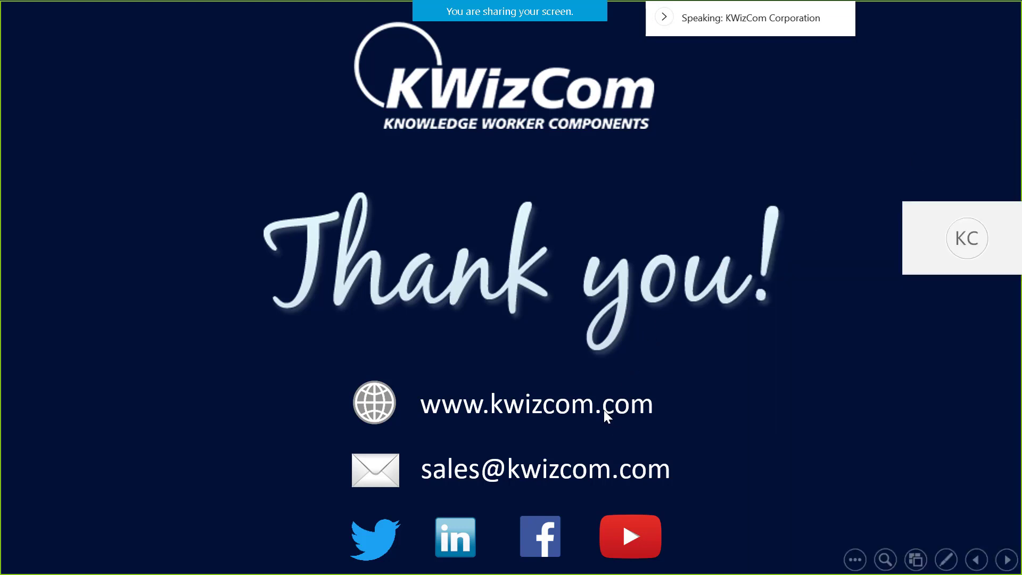